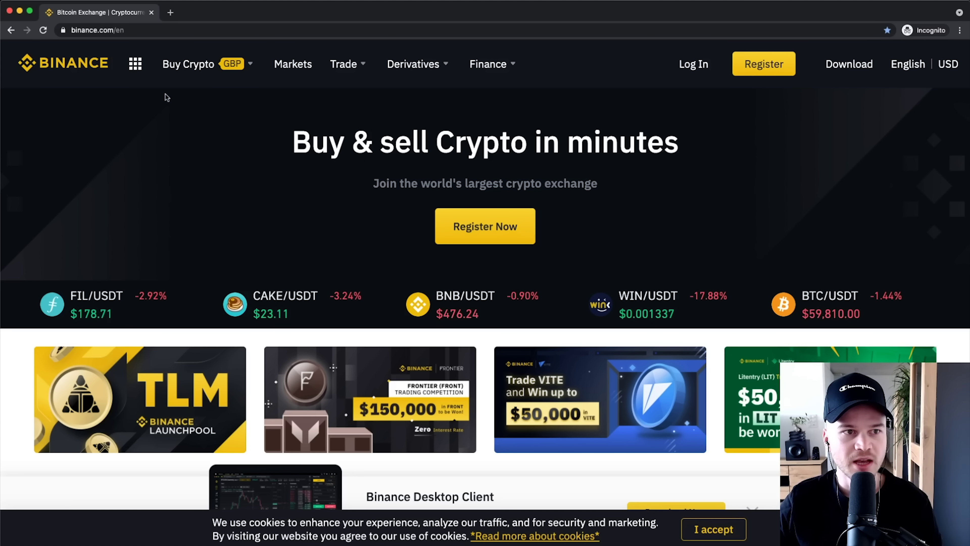
Step: Go to the Binance site and open the Register sign-up page
{"action": "left_click", "coordinate": [71, 30]}
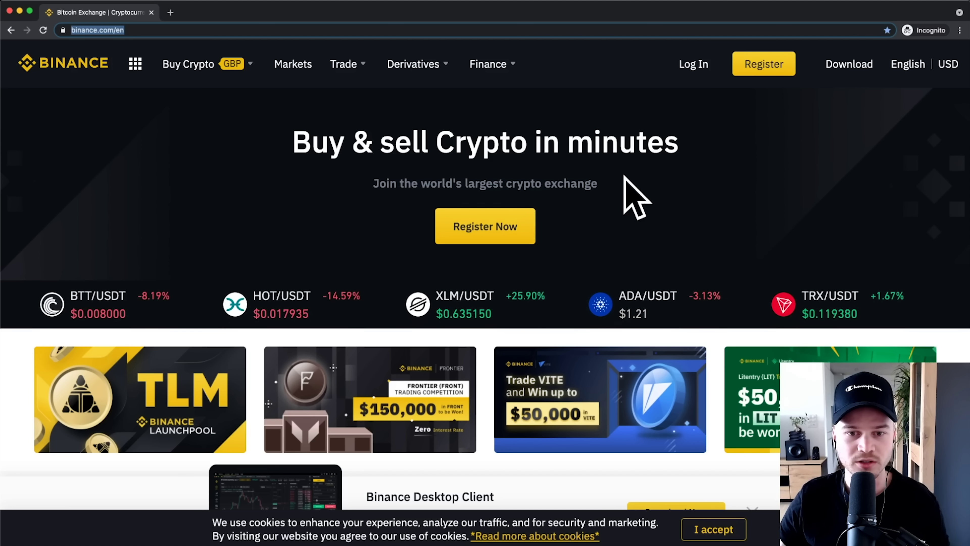
{"action": "scroll", "coordinate": [530, 211], "scroll_direction": "up", "scroll_amount": 5}
{"action": "scroll", "coordinate": [532, 214], "scroll_direction": "down", "scroll_amount": 5}
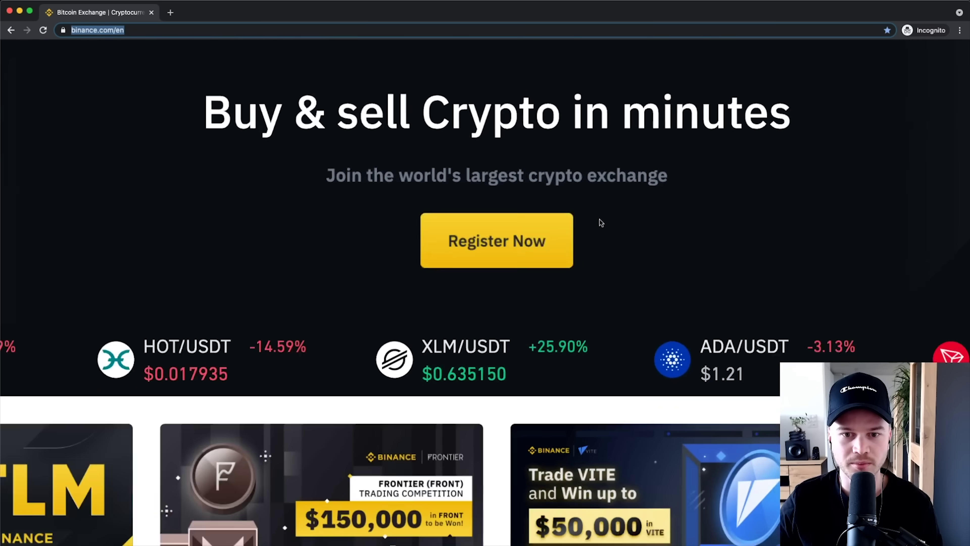
{"action": "scroll", "coordinate": [772, 61], "scroll_direction": "up", "scroll_amount": 5}
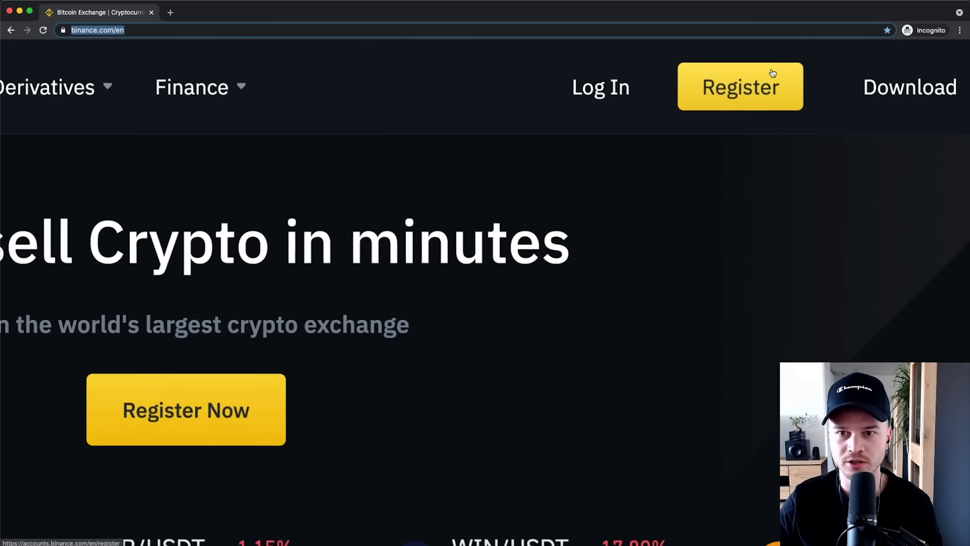
{"action": "left_click", "coordinate": [747, 90]}
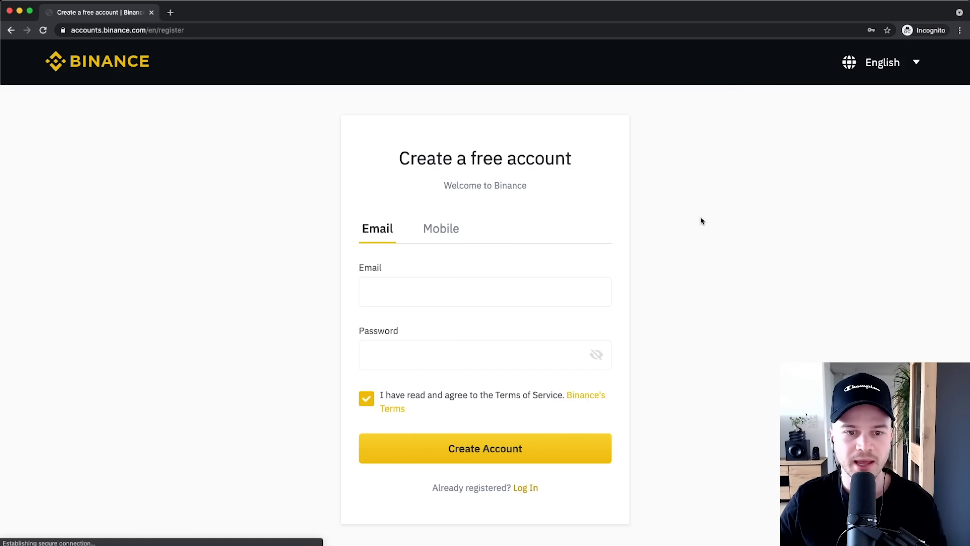
{"action": "left_click", "coordinate": [468, 366]}
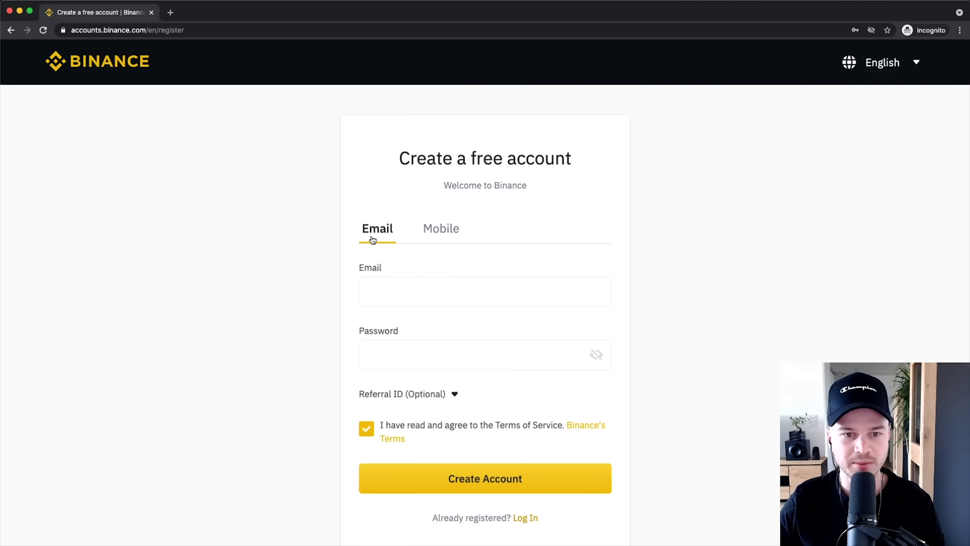
Step: Keep Email sign-up selected and expand the Referral ID (Optional) field
{"action": "left_click", "coordinate": [450, 225]}
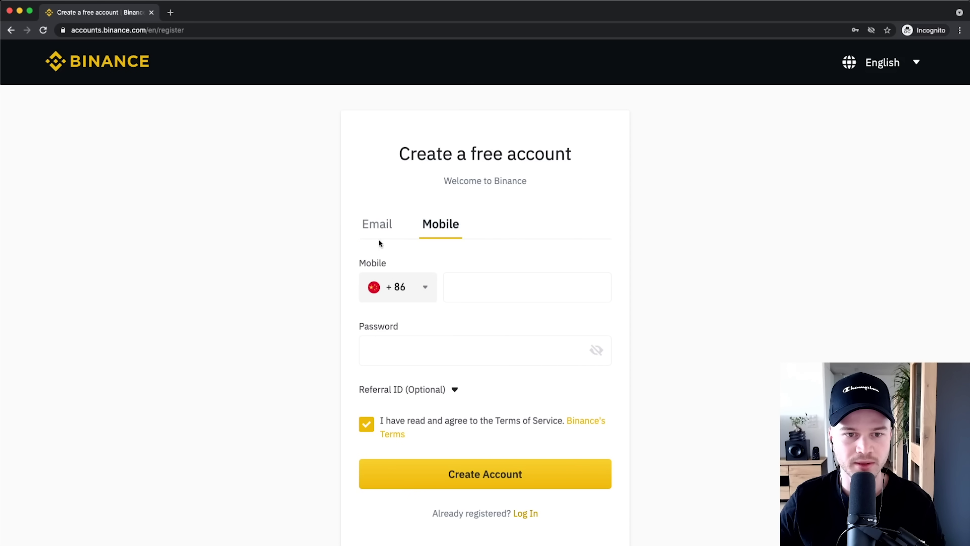
{"action": "left_click", "coordinate": [378, 226]}
{"action": "scroll", "coordinate": [681, 270], "scroll_direction": "down", "scroll_amount": 3}
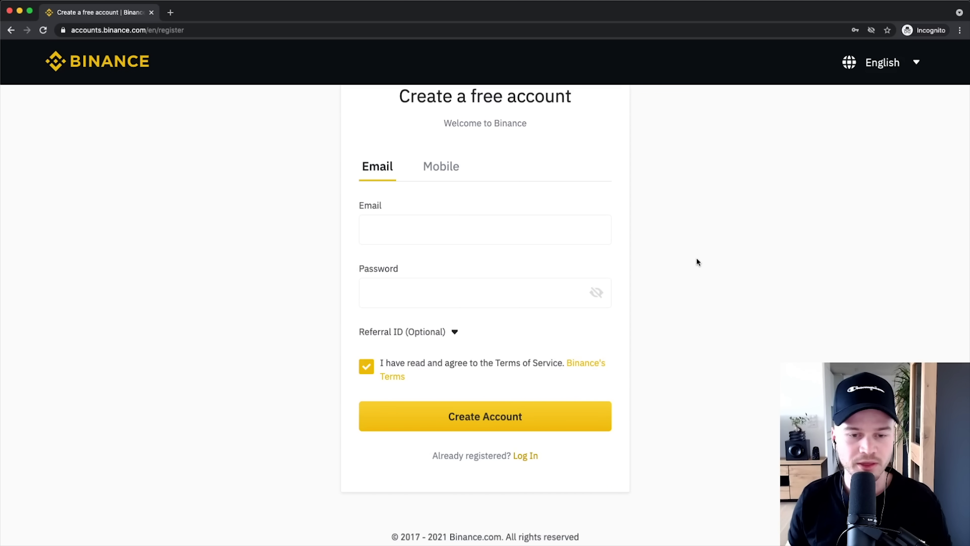
{"action": "scroll", "coordinate": [703, 229], "scroll_direction": "down", "scroll_amount": 1}
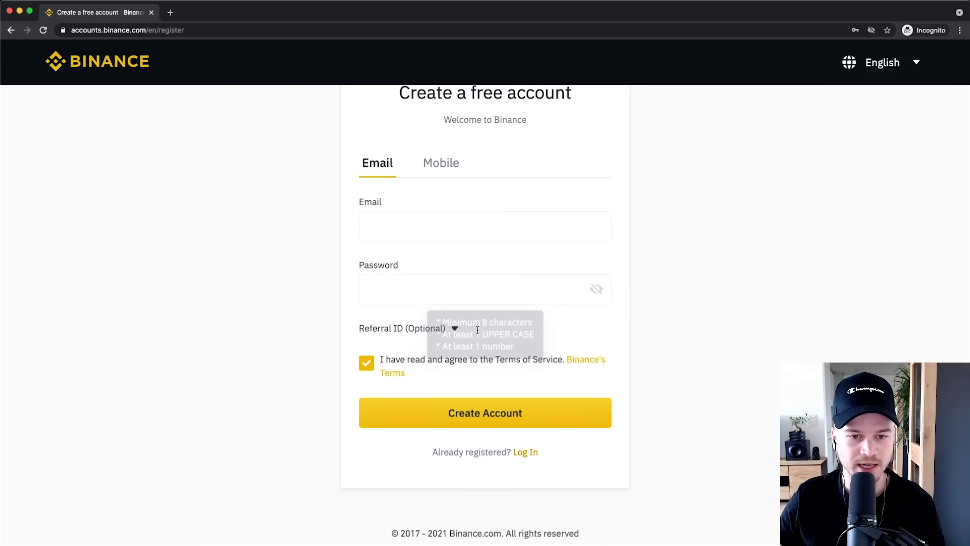
{"action": "scroll", "coordinate": [422, 338], "scroll_direction": "up", "scroll_amount": 5}
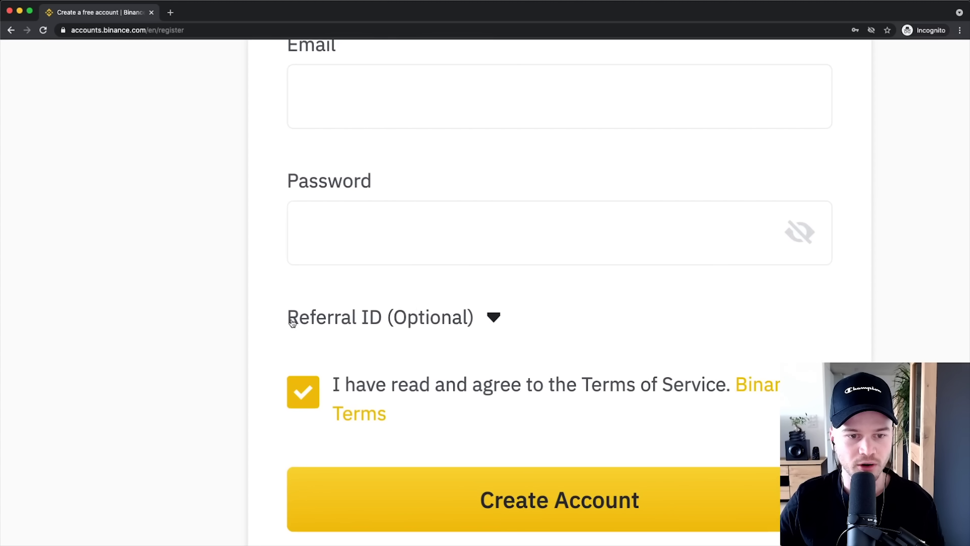
{"action": "scroll", "coordinate": [497, 323], "scroll_direction": "down", "scroll_amount": 1}
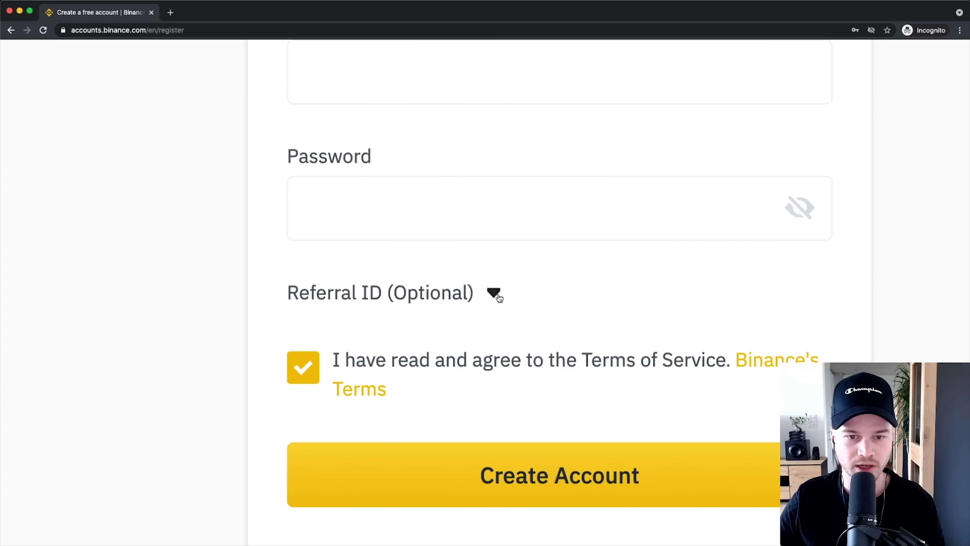
{"action": "left_click", "coordinate": [494, 293]}
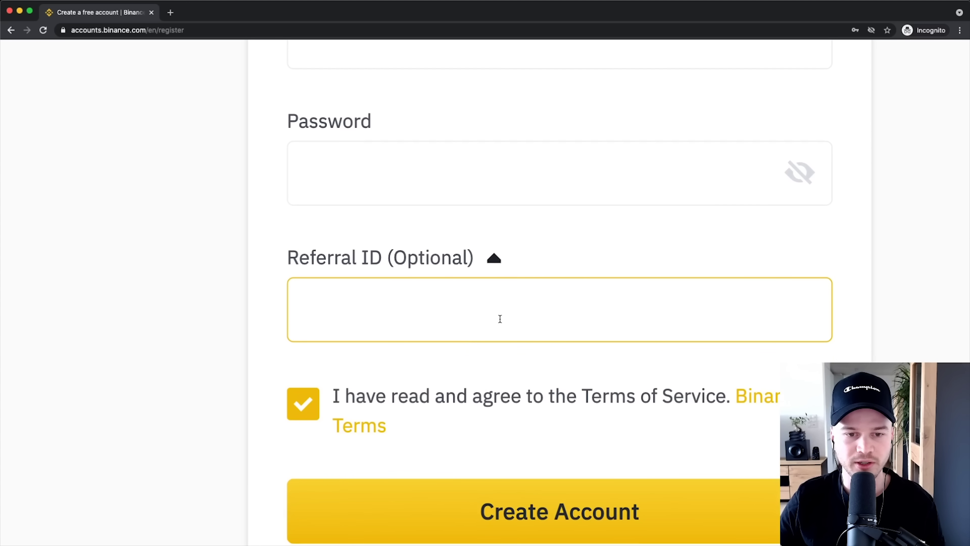
Step: Paste the referral code into the Referral ID field
{"action": "scroll", "coordinate": [500, 319], "scroll_direction": "down", "scroll_amount": 5}
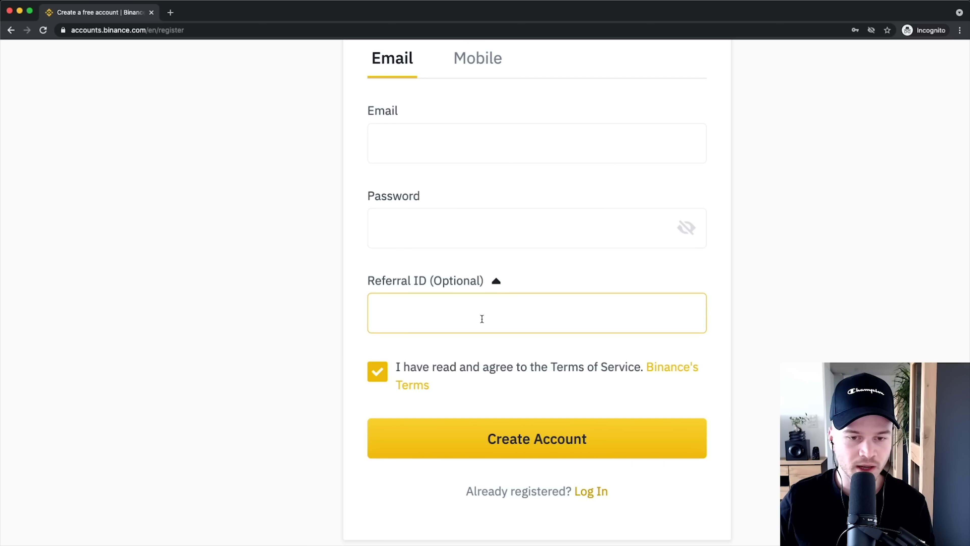
{"action": "scroll", "coordinate": [482, 319], "scroll_direction": "left", "scroll_amount": 2}
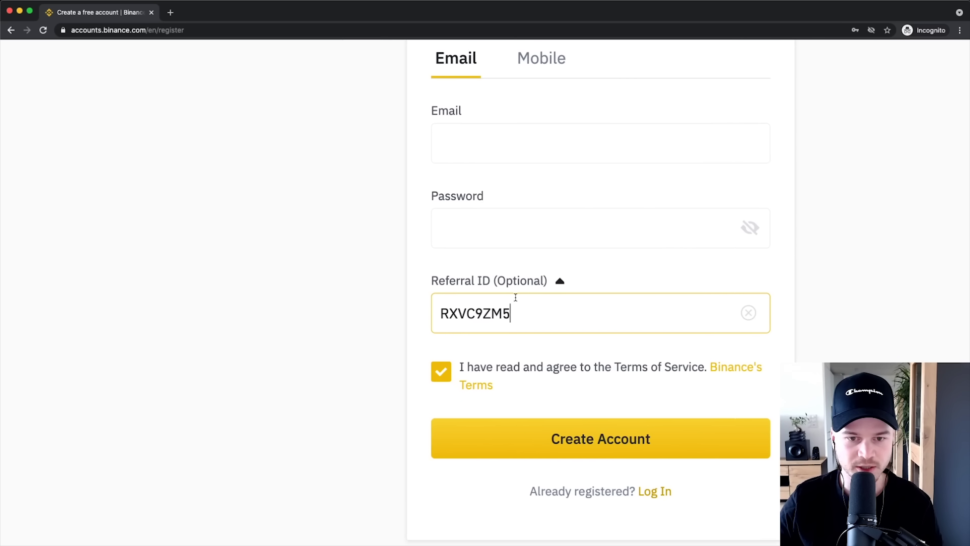
{"action": "left_click_drag", "start_coordinate": [441, 313], "coordinate": [528, 314]}
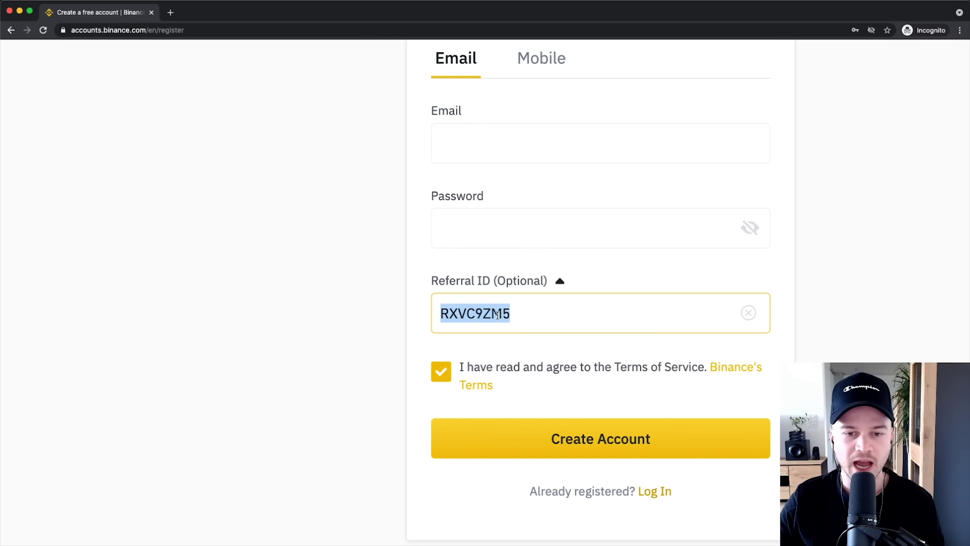
{"action": "scroll", "coordinate": [497, 315], "scroll_direction": "left", "scroll_amount": 1}
{"action": "scroll", "coordinate": [497, 315], "scroll_direction": "up", "scroll_amount": 5}
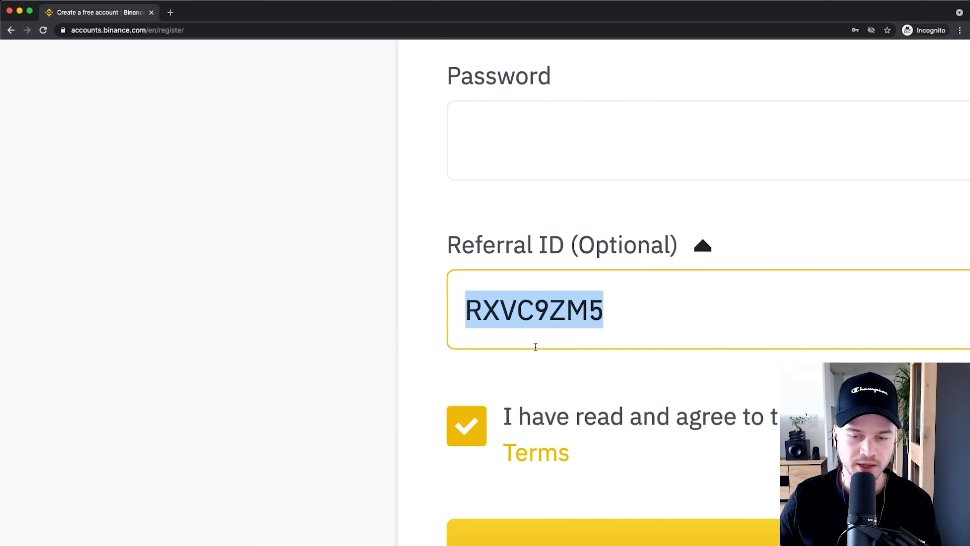
{"action": "scroll", "coordinate": [552, 349], "scroll_direction": "down", "scroll_amount": 5}
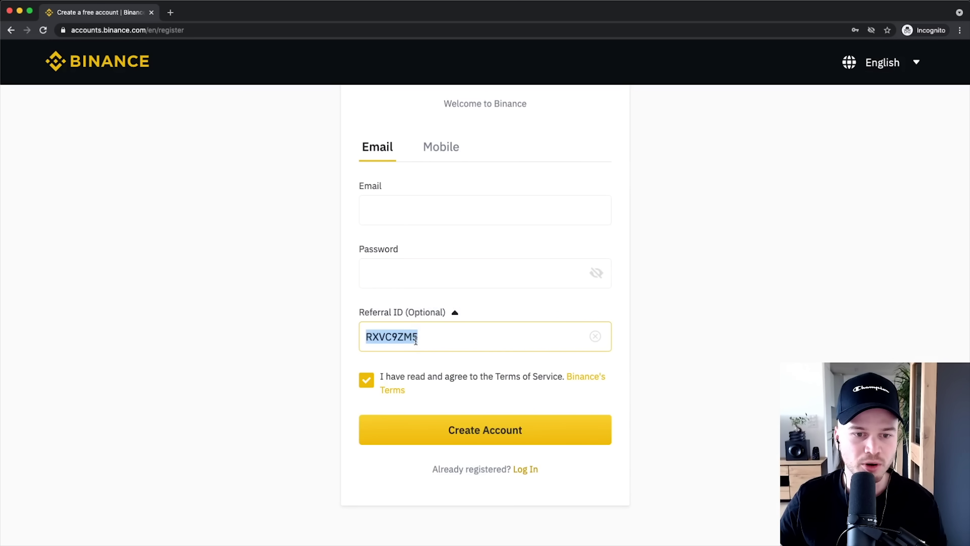
Step: Confirm the referral code so the form shows a 10% commission kickback rate
{"action": "left_click", "coordinate": [756, 350]}
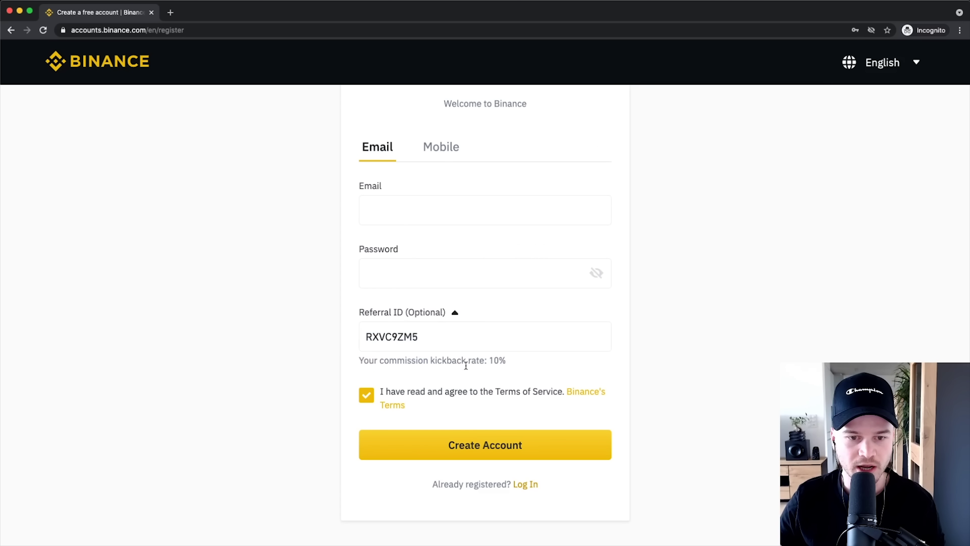
{"action": "scroll", "coordinate": [431, 378], "scroll_direction": "up", "scroll_amount": 5}
{"action": "left_click_drag", "start_coordinate": [272, 337], "coordinate": [649, 324]}
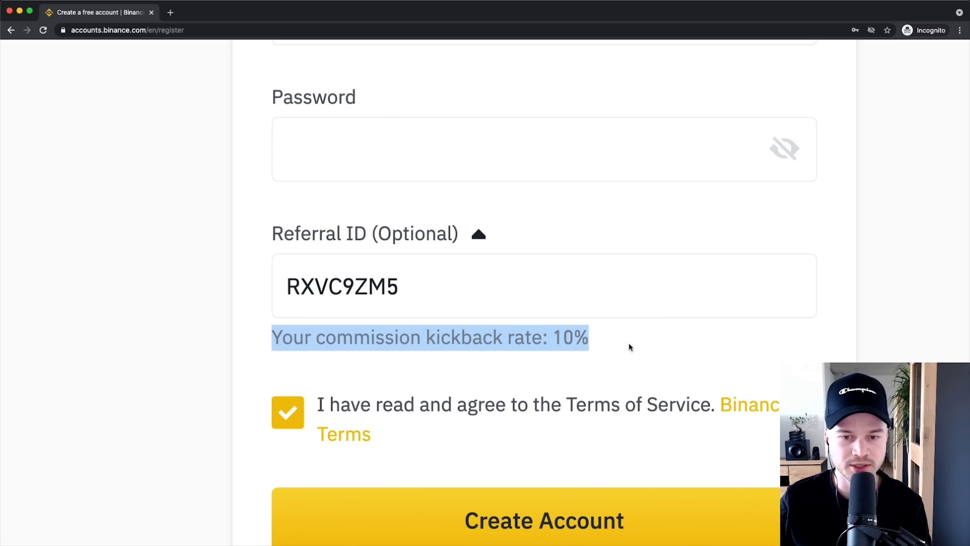
{"action": "scroll", "coordinate": [629, 343], "scroll_direction": "down", "scroll_amount": 5}
{"action": "left_click", "coordinate": [668, 306]}
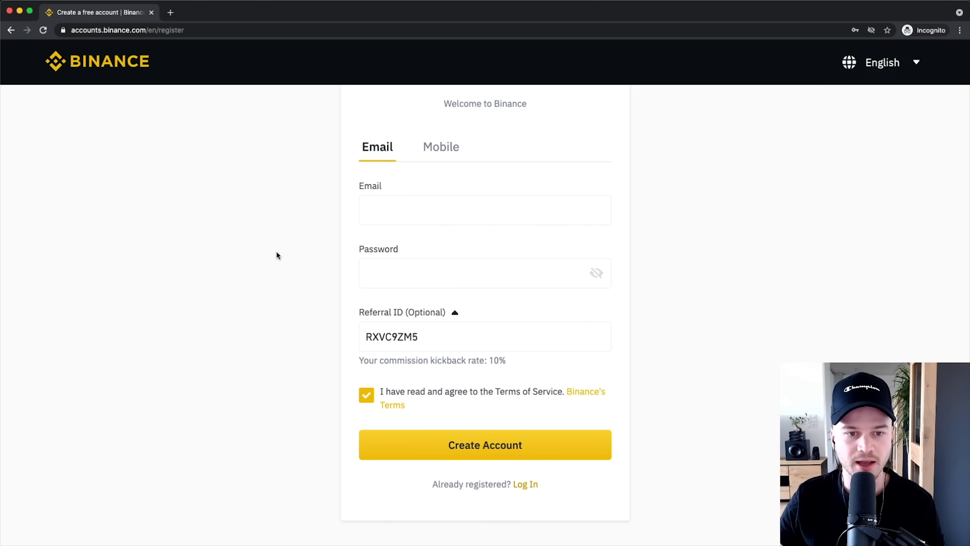
{"action": "scroll", "coordinate": [285, 291], "scroll_direction": "down", "scroll_amount": 2}
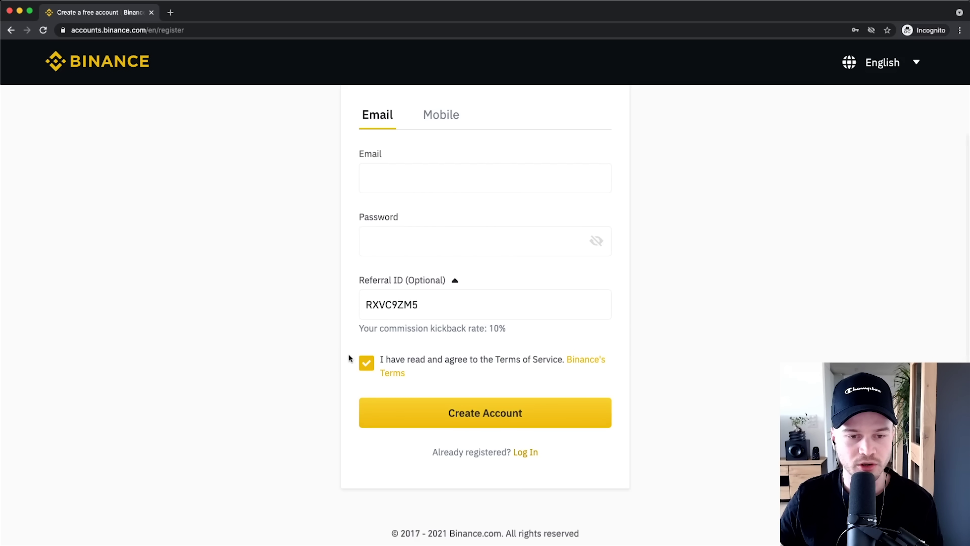
{"action": "scroll", "coordinate": [348, 354], "scroll_direction": "up", "scroll_amount": 5}
{"action": "scroll", "coordinate": [362, 361], "scroll_direction": "right", "scroll_amount": 5}
{"action": "scroll", "coordinate": [197, 357], "scroll_direction": "down", "scroll_amount": 1}
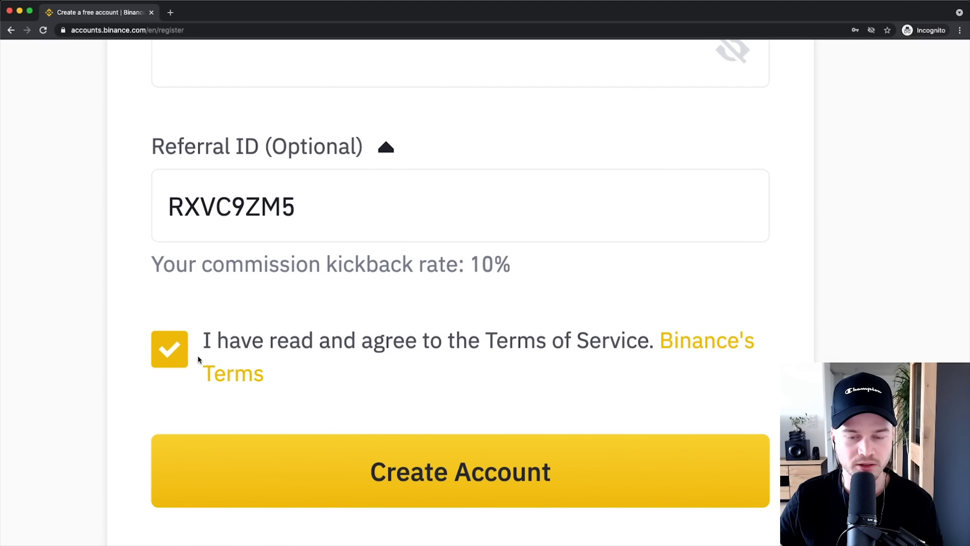
{"action": "scroll", "coordinate": [198, 360], "scroll_direction": "down", "scroll_amount": 5}
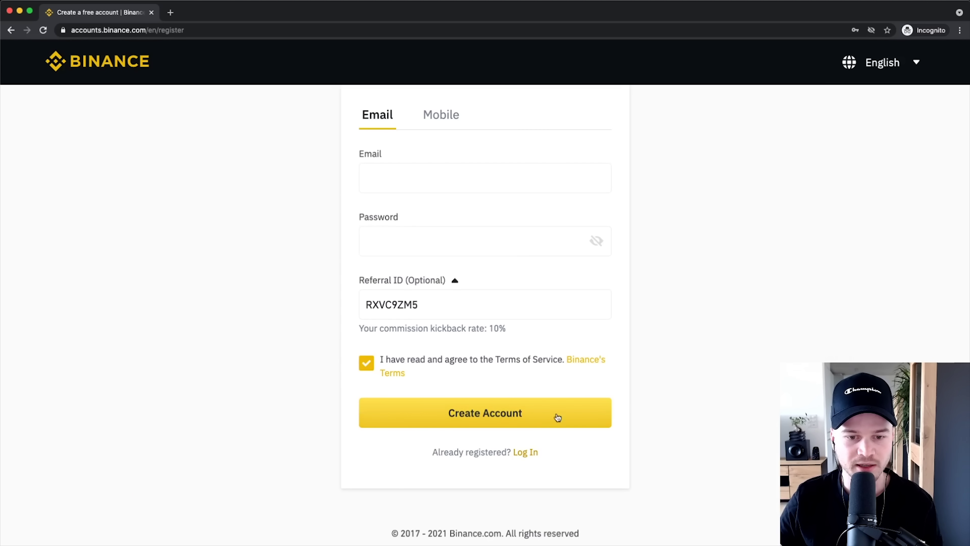
Step: Submit the registration with Create Account and solve the slide puzzle check
{"action": "left_click", "coordinate": [508, 419]}
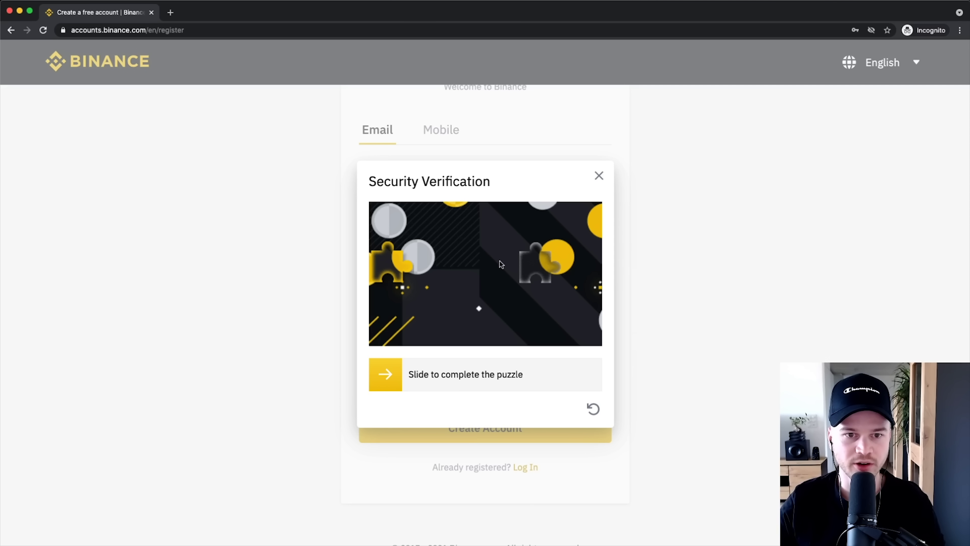
{"action": "left_click_drag", "start_coordinate": [394, 262], "coordinate": [539, 273]}
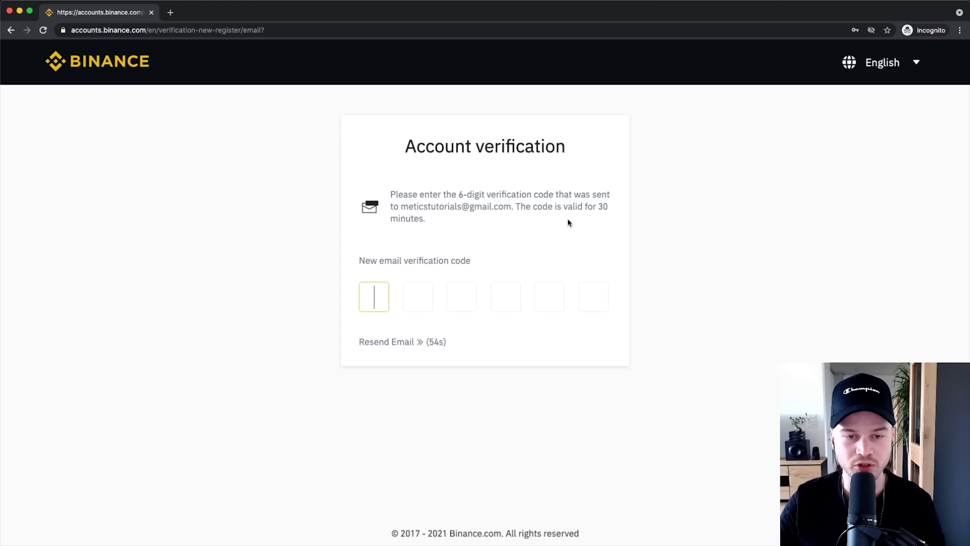
{"action": "left_click_drag", "start_coordinate": [399, 205], "coordinate": [510, 209]}
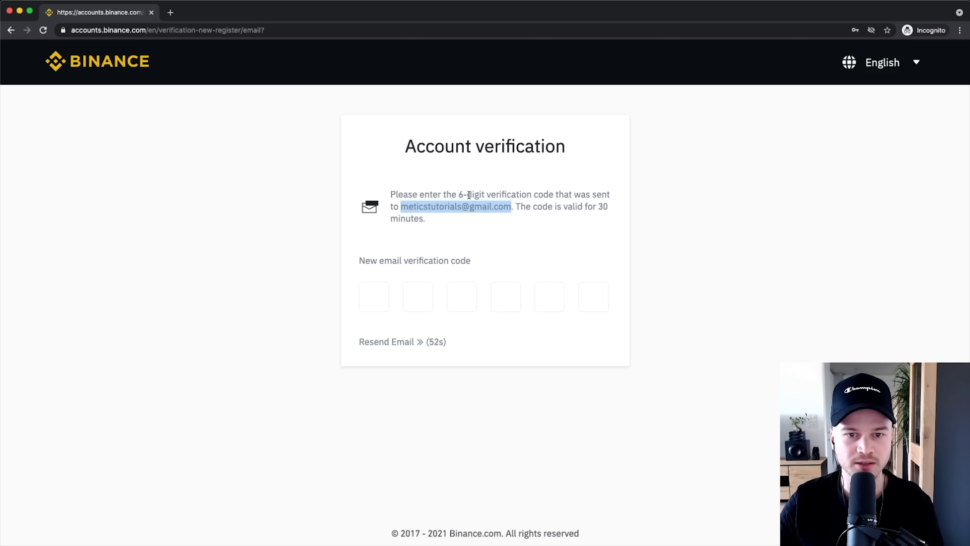
{"action": "left_click", "coordinate": [672, 230]}
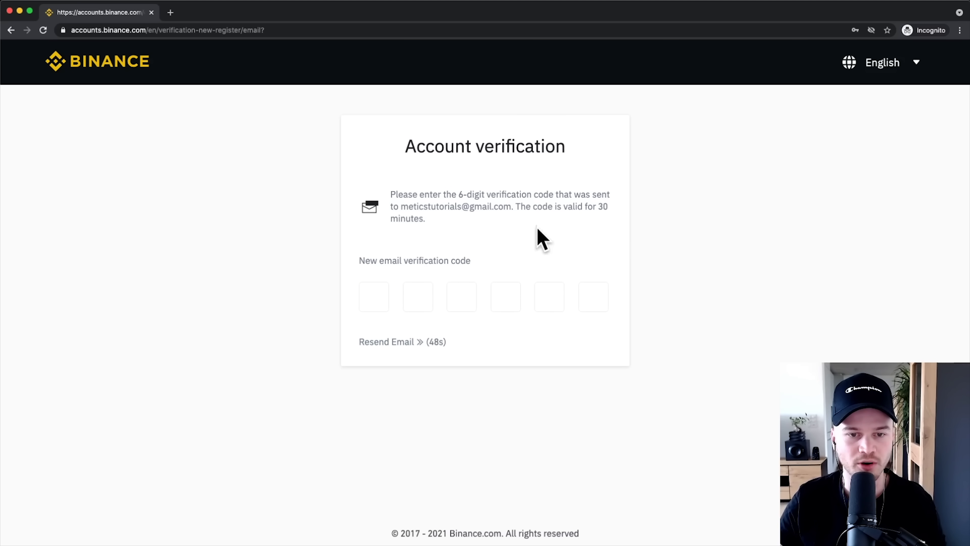
Step: Select the six-digit activation code in the Gmail confirmation email, then return to the code boxes
{"action": "left_click", "coordinate": [492, 289]}
{"action": "scroll", "coordinate": [473, 292], "scroll_direction": "up", "scroll_amount": 1}
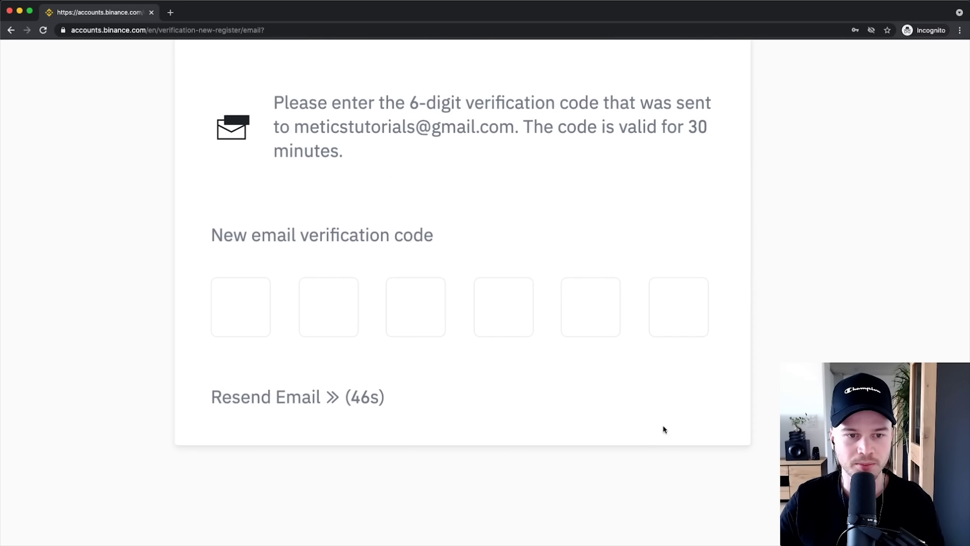
{"action": "scroll", "coordinate": [406, 291], "scroll_direction": "down", "scroll_amount": 5}
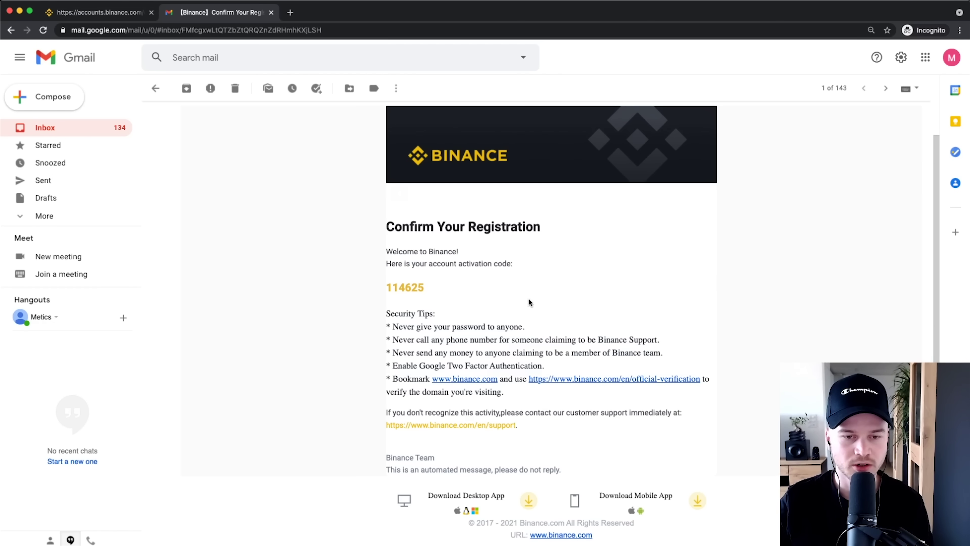
{"action": "scroll", "coordinate": [521, 300], "scroll_direction": "up", "scroll_amount": 5}
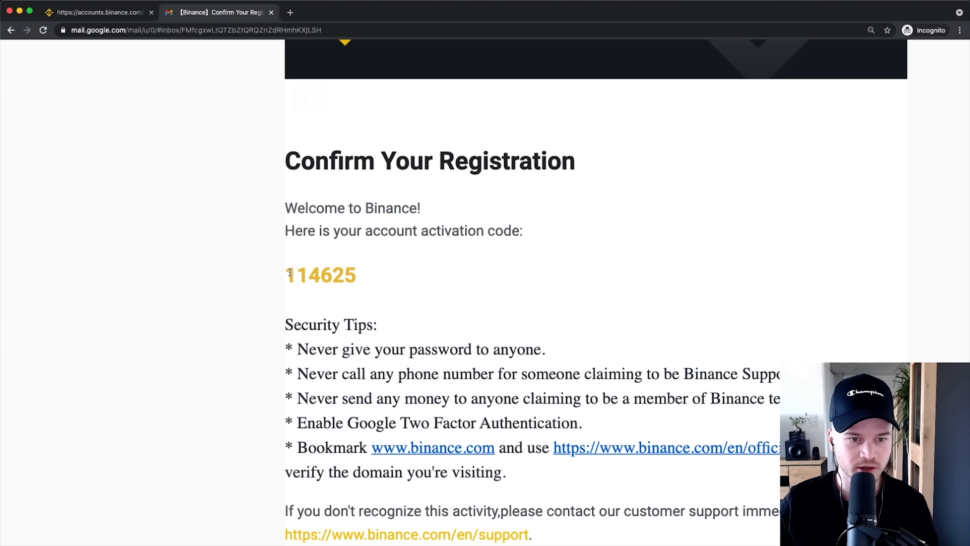
{"action": "left_click_drag", "start_coordinate": [290, 272], "coordinate": [369, 279]}
{"action": "key", "text": "super+c"}
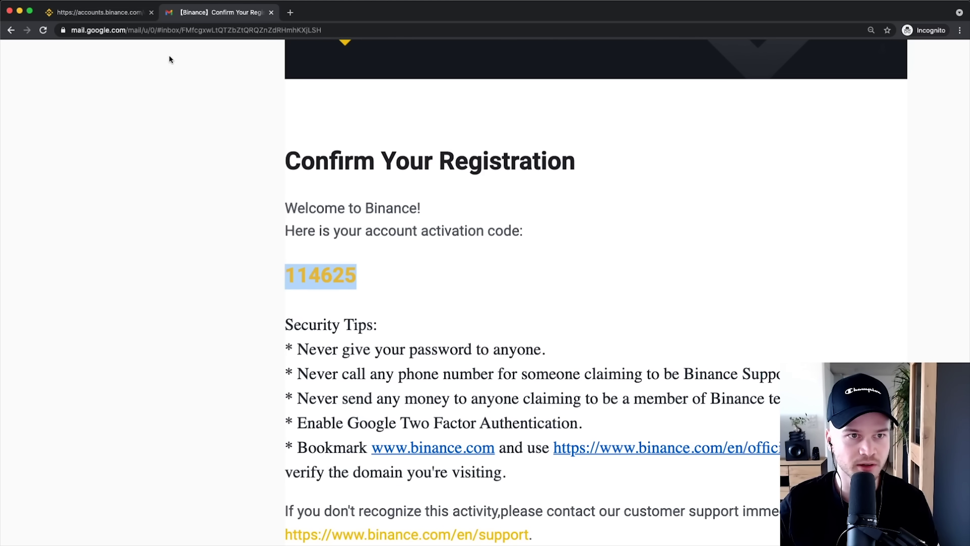
{"action": "left_click", "coordinate": [111, 13]}
{"action": "left_click", "coordinate": [375, 305]}
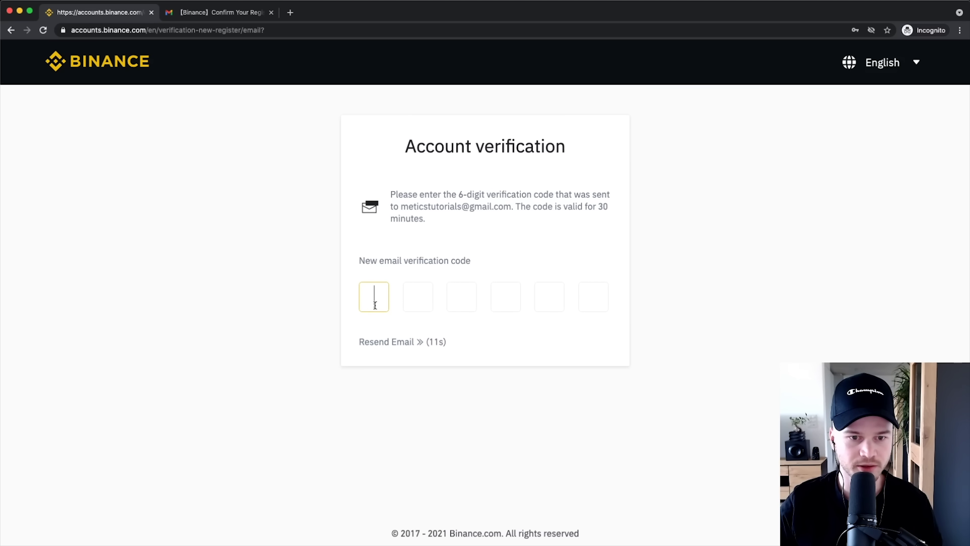
Step: Paste the six-digit email code, then go to the account dashboard
{"action": "key", "text": "super+v"}
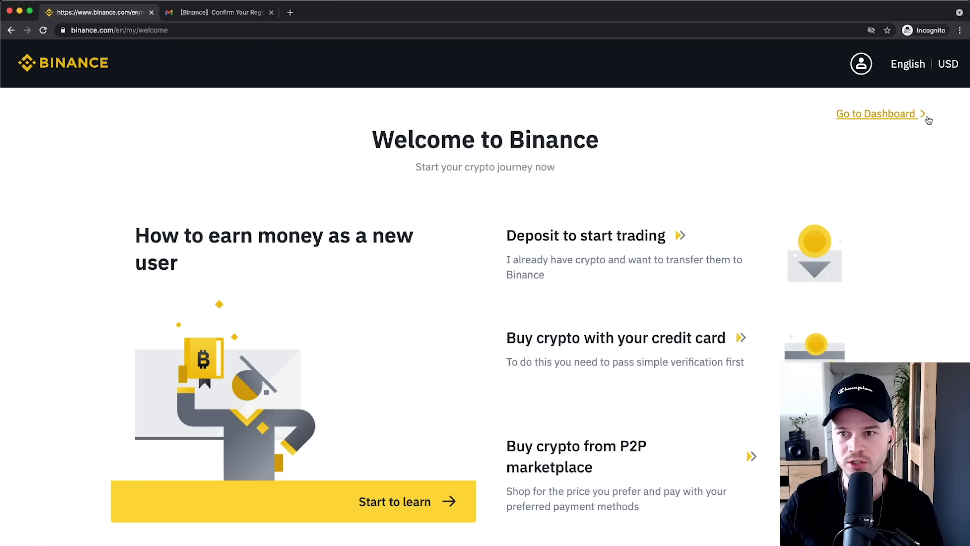
{"action": "scroll", "coordinate": [926, 117], "scroll_direction": "up", "scroll_amount": 5}
{"action": "left_click", "coordinate": [810, 109]}
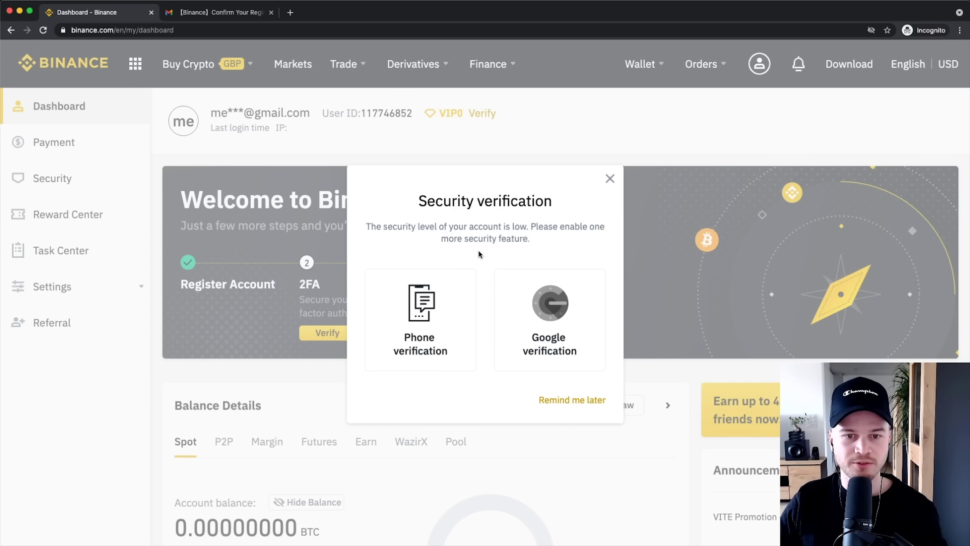
{"action": "scroll", "coordinate": [479, 250], "scroll_direction": "up", "scroll_amount": 5}
{"action": "scroll", "coordinate": [489, 246], "scroll_direction": "down", "scroll_amount": 1}
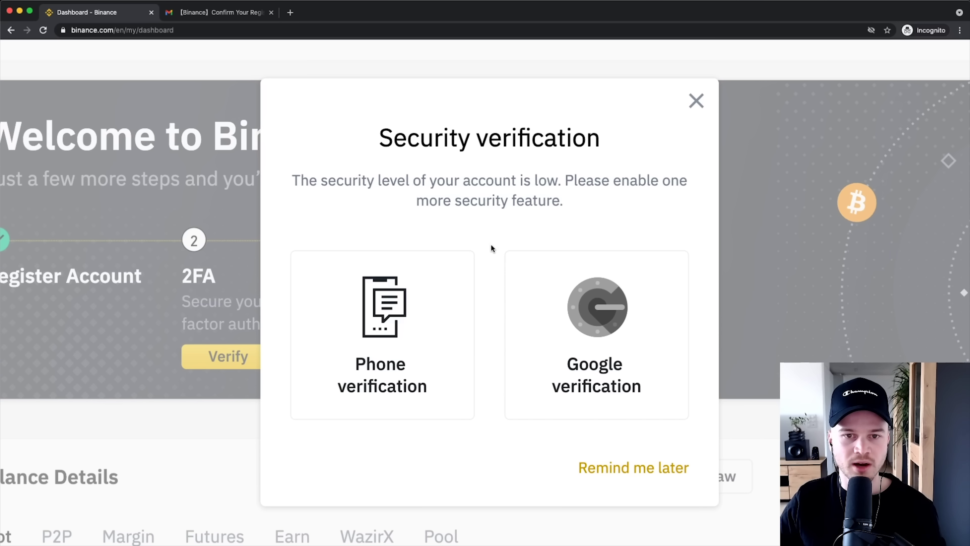
{"action": "left_click_drag", "start_coordinate": [384, 139], "coordinate": [615, 146]}
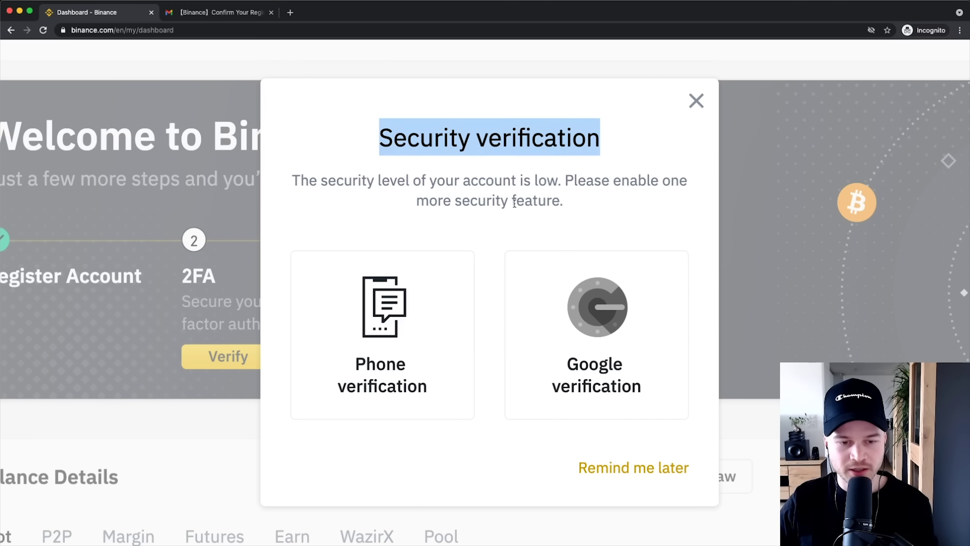
{"action": "left_click", "coordinate": [489, 228]}
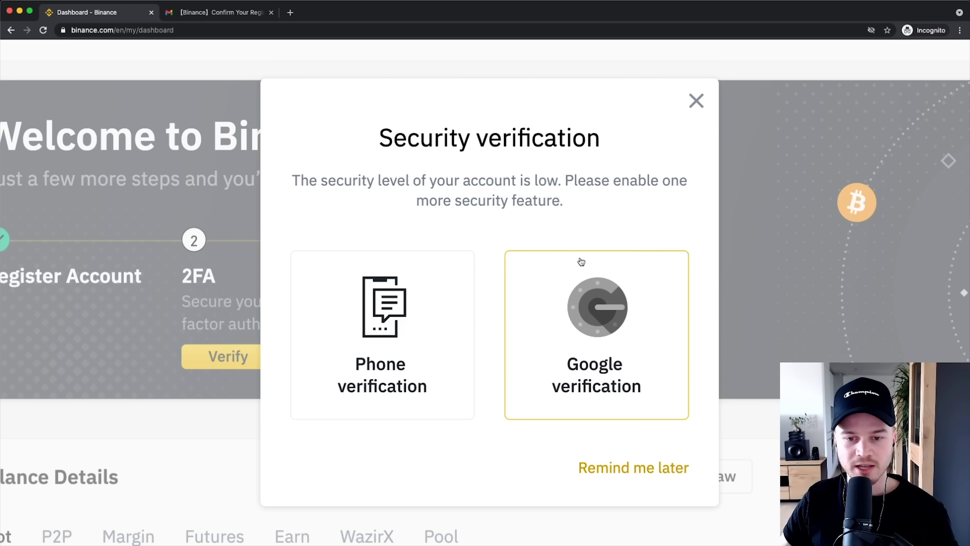
{"action": "scroll", "coordinate": [600, 227], "scroll_direction": "down", "scroll_amount": 5}
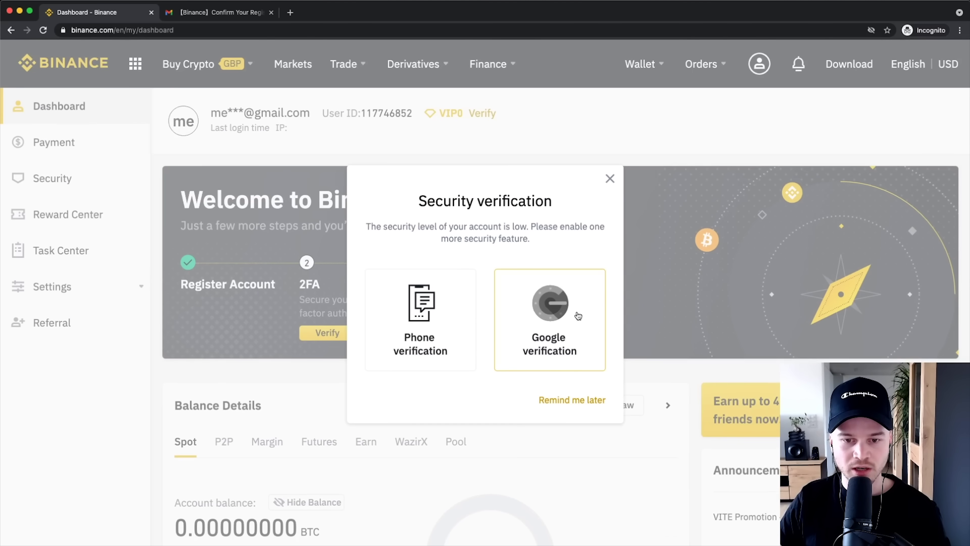
{"action": "left_click", "coordinate": [558, 312]}
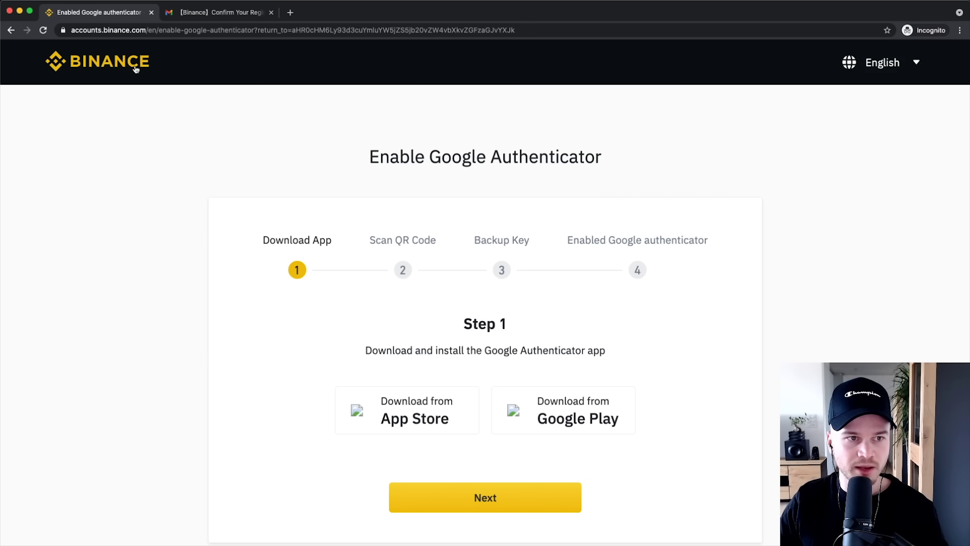
Step: Return to the Binance homepage via the logo
{"action": "left_click", "coordinate": [122, 62]}
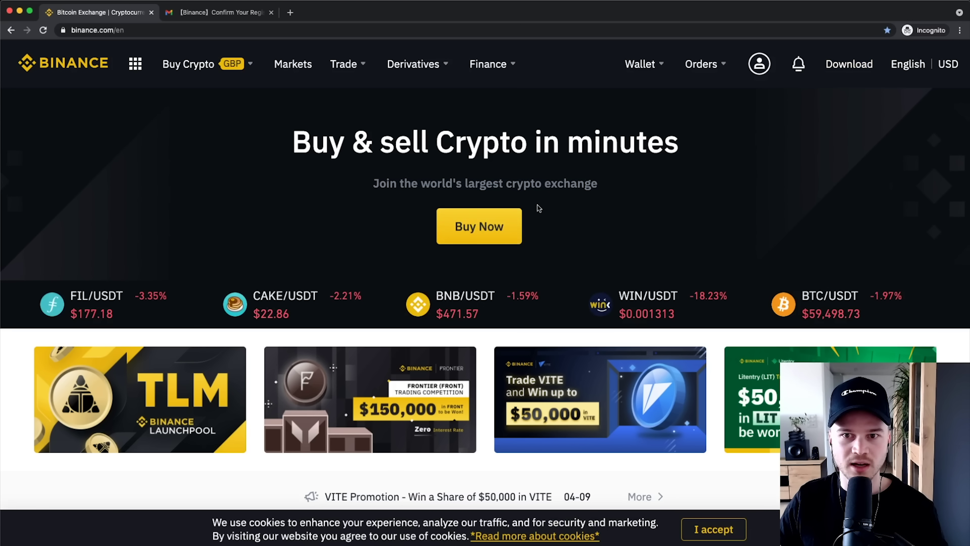
Step: From the profile menu's Security page, turn on Google Authentication
{"action": "mouse_move", "coordinate": [759, 65]}
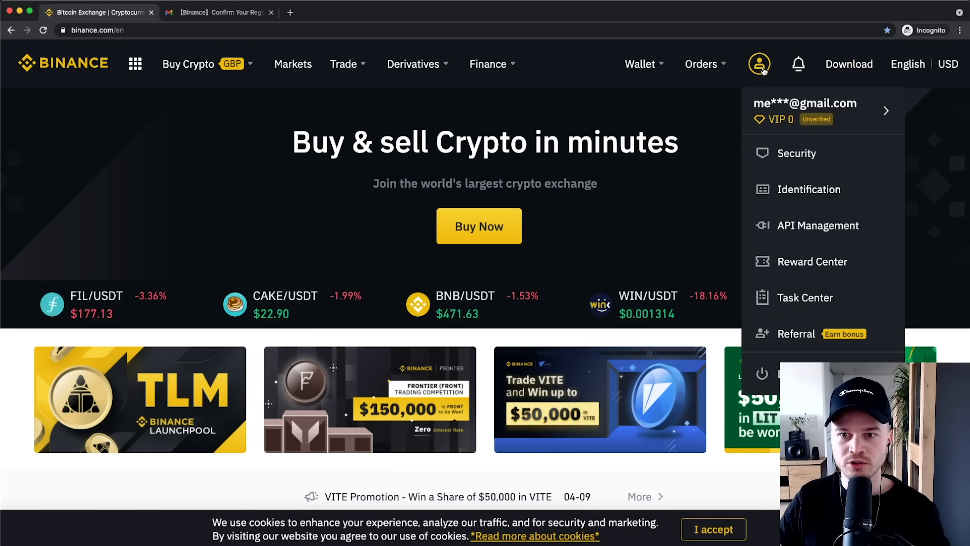
{"action": "scroll", "coordinate": [759, 100], "scroll_direction": "right", "scroll_amount": 2}
{"action": "mouse_move", "coordinate": [689, 83]}
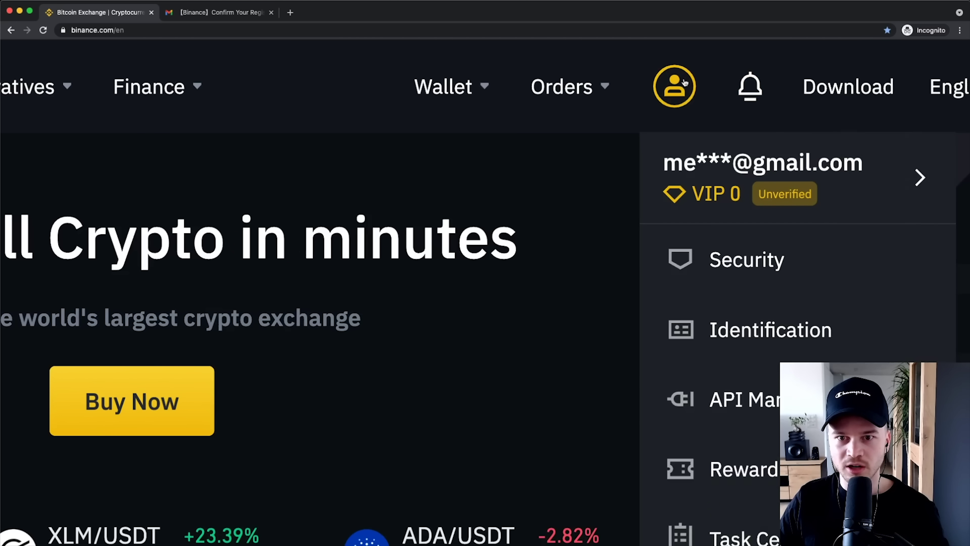
{"action": "scroll", "coordinate": [683, 83], "scroll_direction": "down", "scroll_amount": 3}
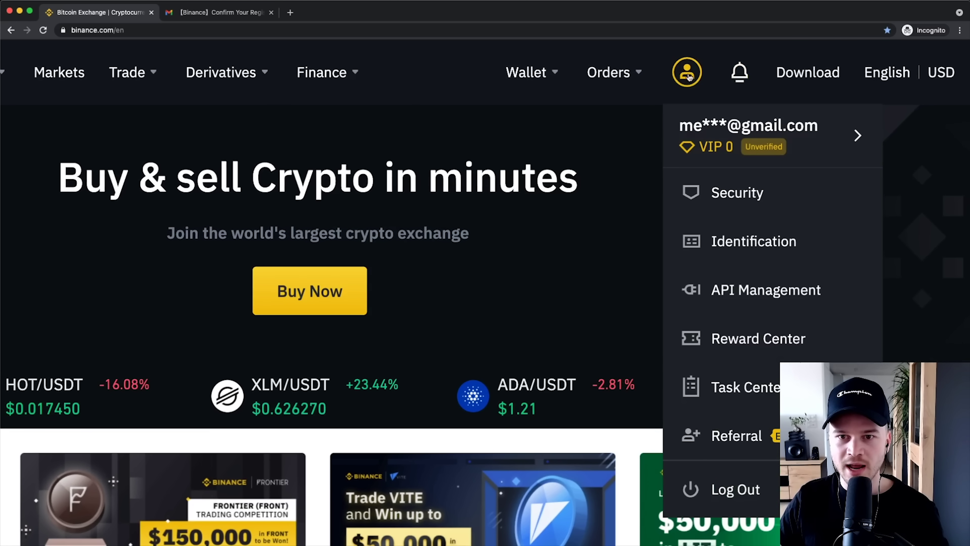
{"action": "left_click", "coordinate": [739, 186]}
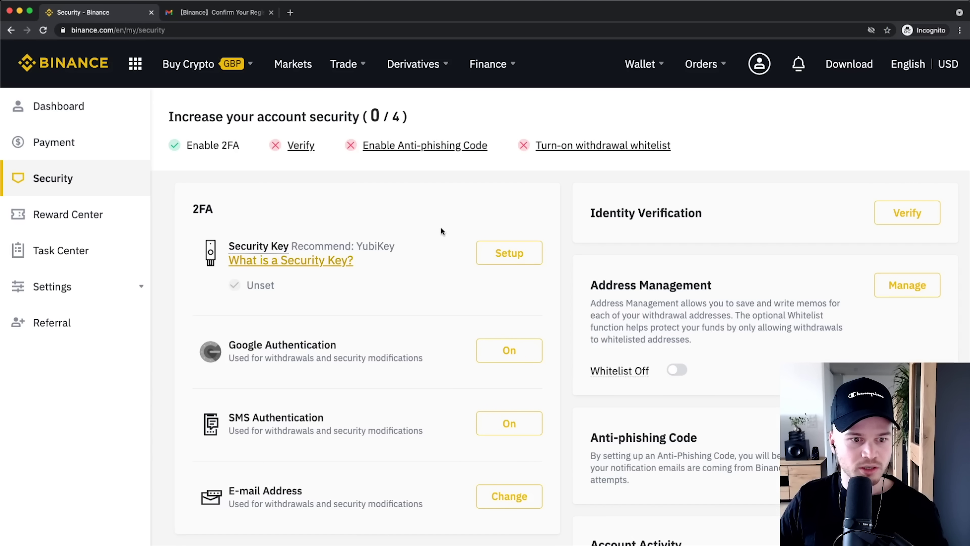
{"action": "scroll", "coordinate": [320, 353], "scroll_direction": "up", "scroll_amount": 5}
{"action": "left_click_drag", "start_coordinate": [165, 339], "coordinate": [388, 334]}
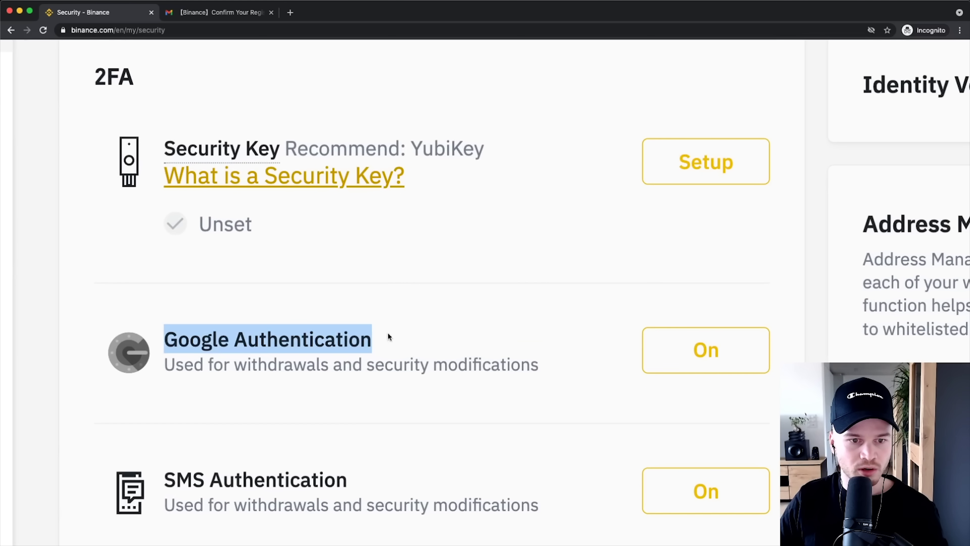
{"action": "scroll", "coordinate": [482, 329], "scroll_direction": "down", "scroll_amount": 1}
{"action": "scroll", "coordinate": [671, 299], "scroll_direction": "down", "scroll_amount": 5}
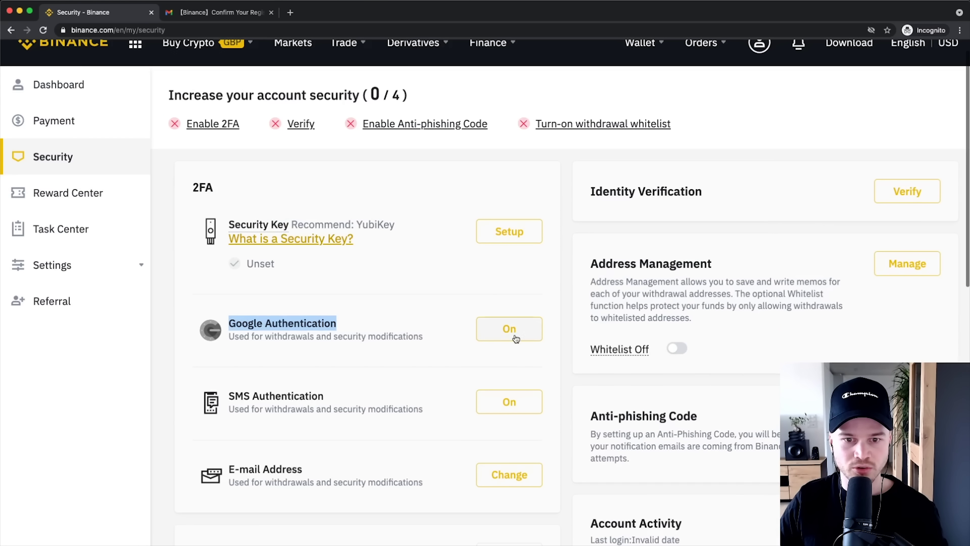
{"action": "left_click", "coordinate": [515, 337]}
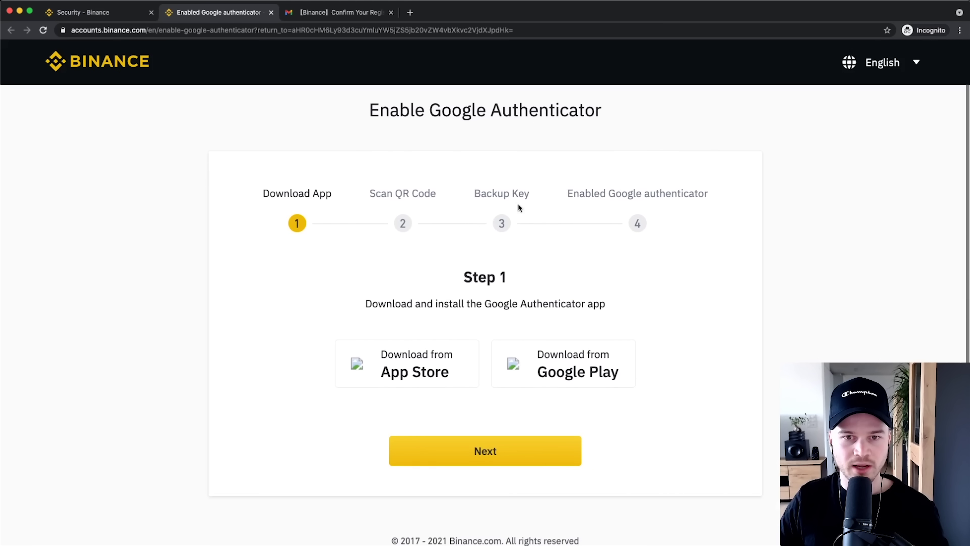
Step: Move past Step 1 of the Google Authenticator setup to the QR code step
{"action": "left_click_drag", "start_coordinate": [369, 110], "coordinate": [623, 113]}
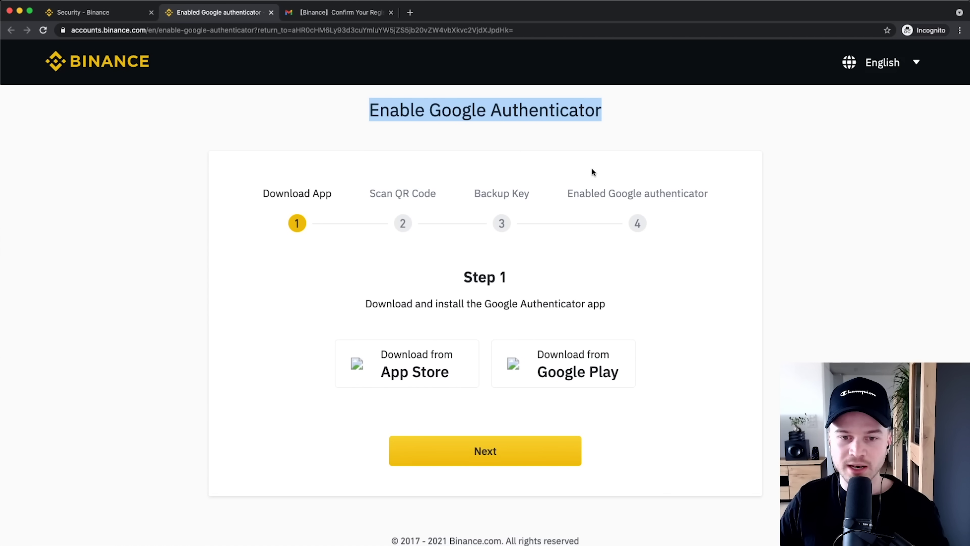
{"action": "left_click", "coordinate": [489, 136]}
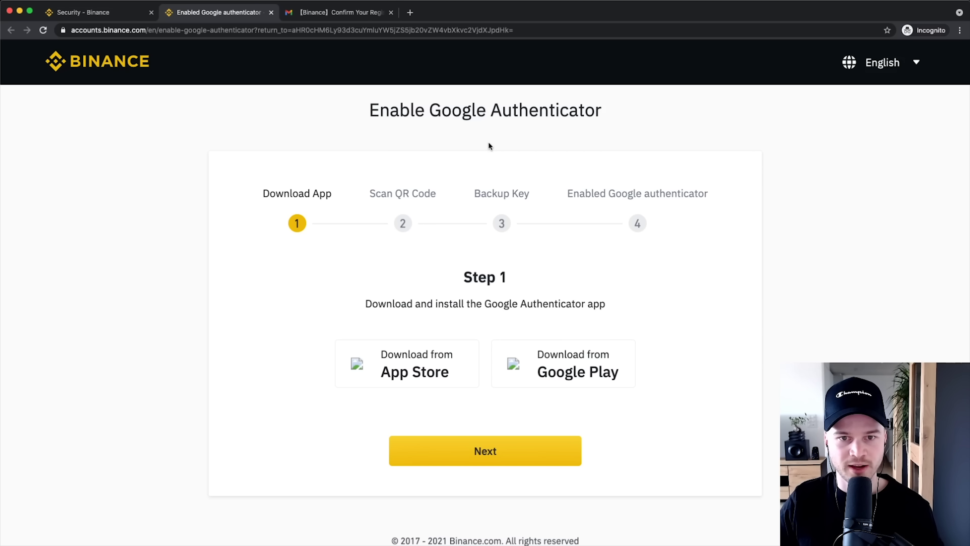
{"action": "scroll", "coordinate": [705, 252], "scroll_direction": "down", "scroll_amount": 1}
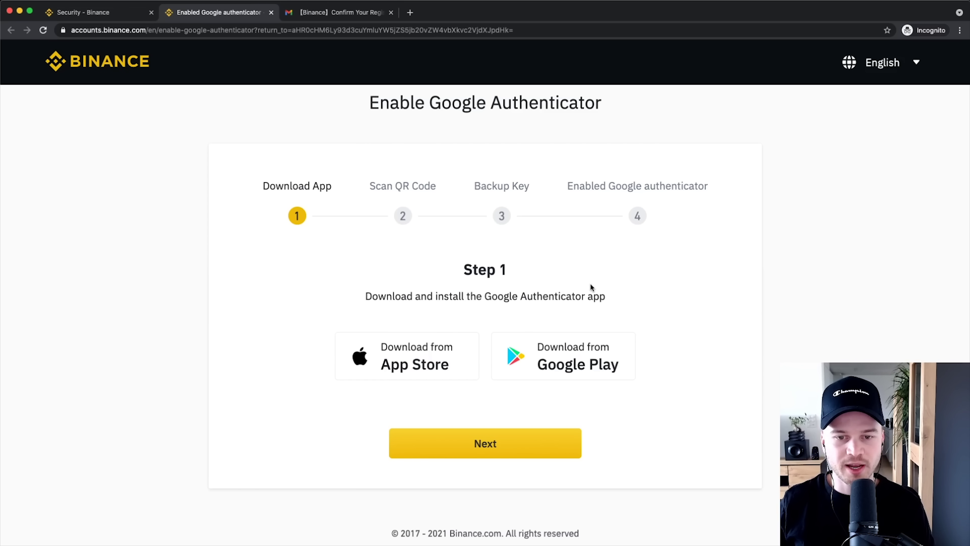
{"action": "scroll", "coordinate": [527, 311], "scroll_direction": "up", "scroll_amount": 5}
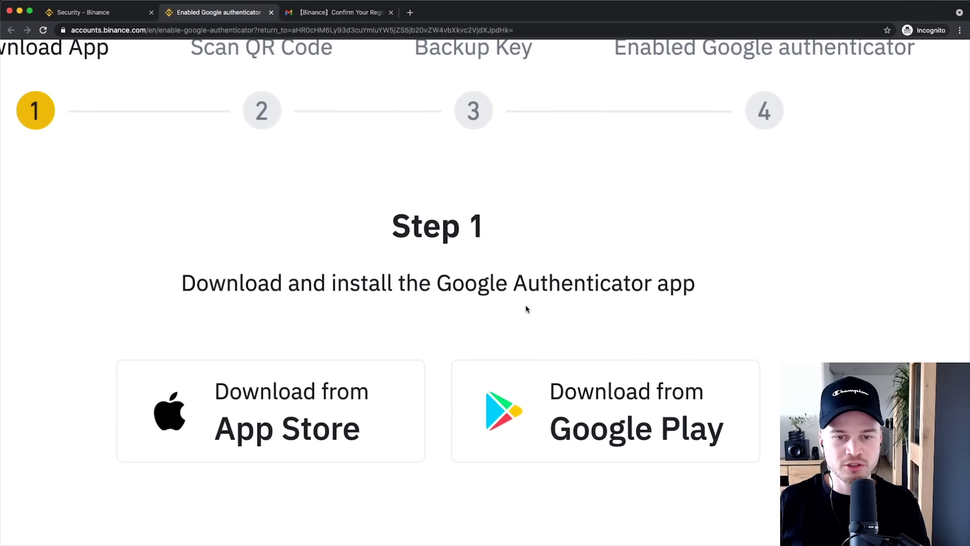
{"action": "scroll", "coordinate": [526, 309], "scroll_direction": "down", "scroll_amount": 2}
{"action": "left_click_drag", "start_coordinate": [433, 217], "coordinate": [651, 221]}
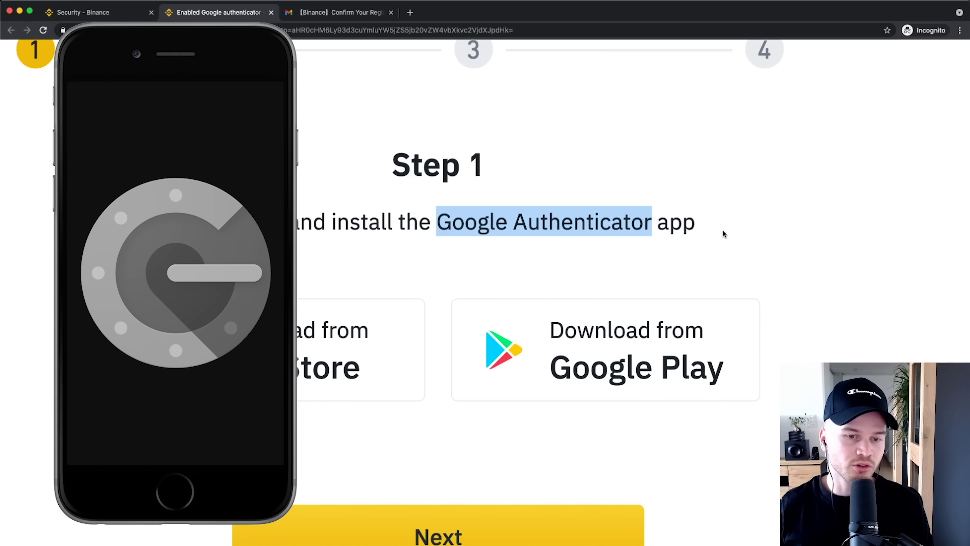
{"action": "scroll", "coordinate": [724, 230], "scroll_direction": "down", "scroll_amount": 5}
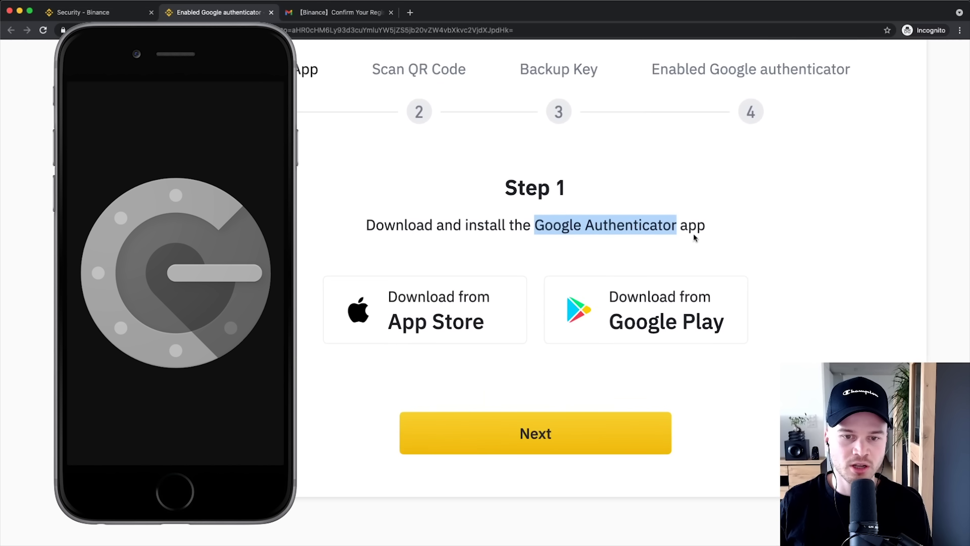
{"action": "left_click", "coordinate": [523, 253]}
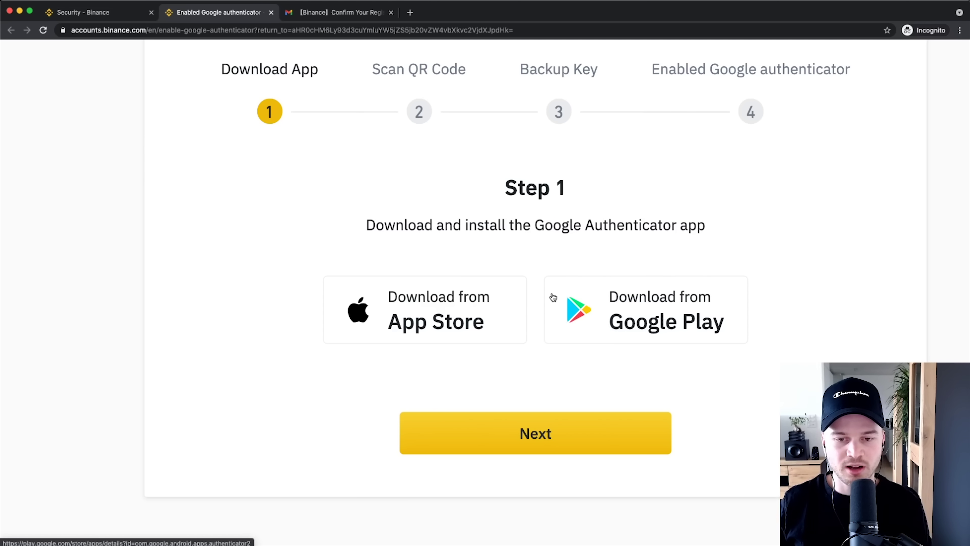
{"action": "left_click", "coordinate": [540, 432]}
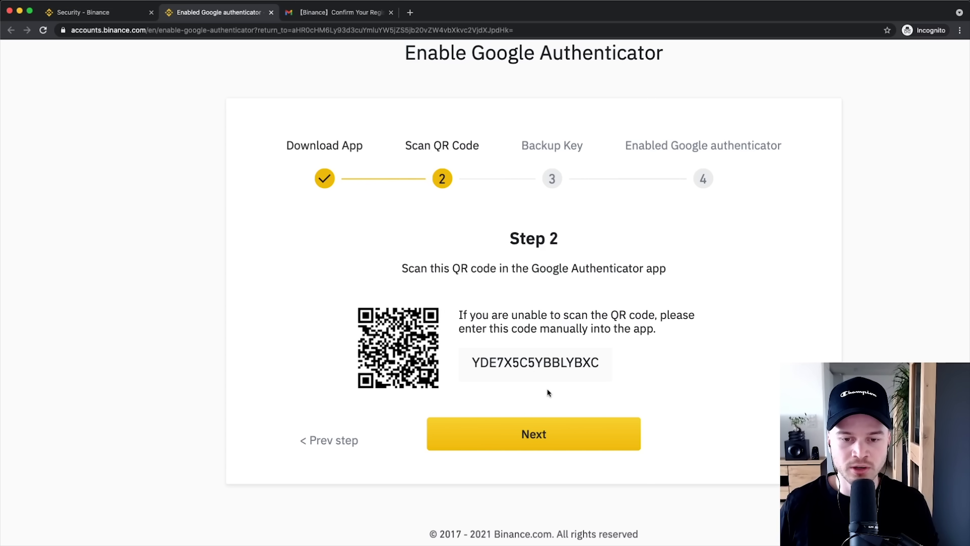
Step: Advance to Step 3 and select the displayed backup key
{"action": "left_click", "coordinate": [534, 436]}
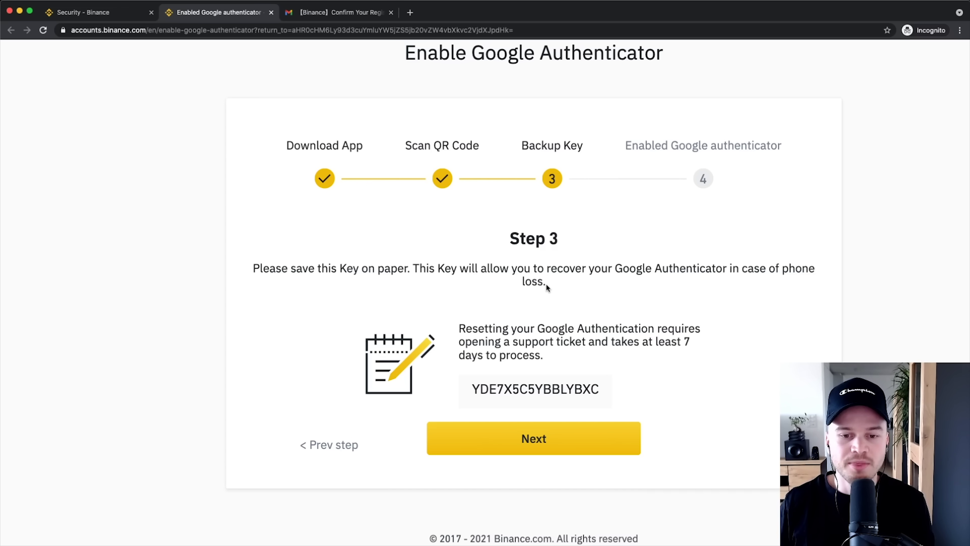
{"action": "scroll", "coordinate": [506, 430], "scroll_direction": "up", "scroll_amount": 5}
{"action": "scroll", "coordinate": [496, 394], "scroll_direction": "down", "scroll_amount": 1}
{"action": "scroll", "coordinate": [490, 360], "scroll_direction": "right", "scroll_amount": 2}
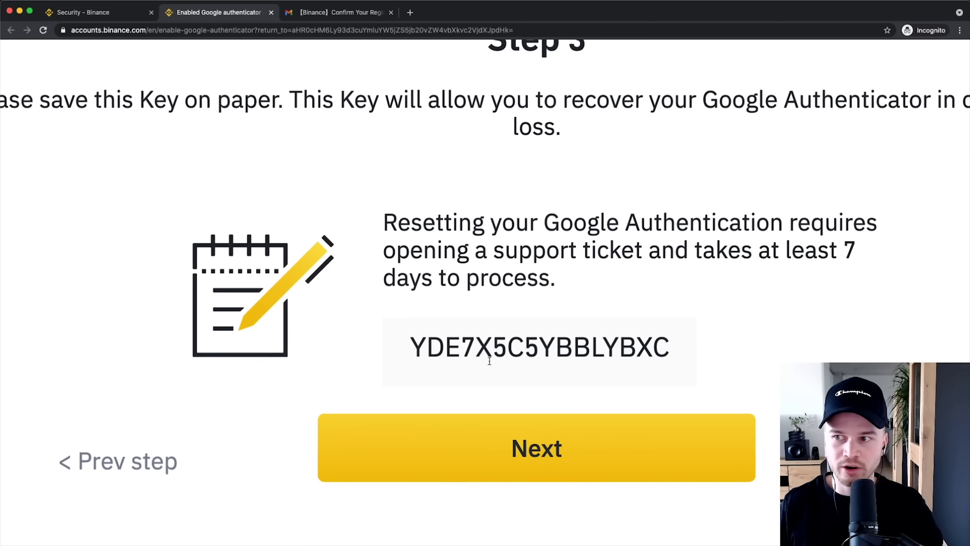
{"action": "left_click_drag", "start_coordinate": [375, 342], "coordinate": [627, 332]}
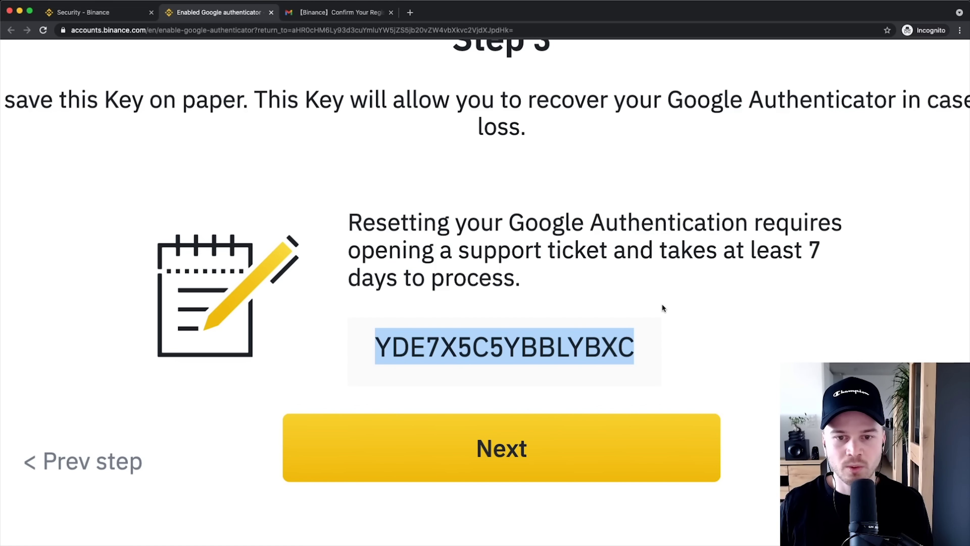
{"action": "scroll", "coordinate": [667, 306], "scroll_direction": "down", "scroll_amount": 3}
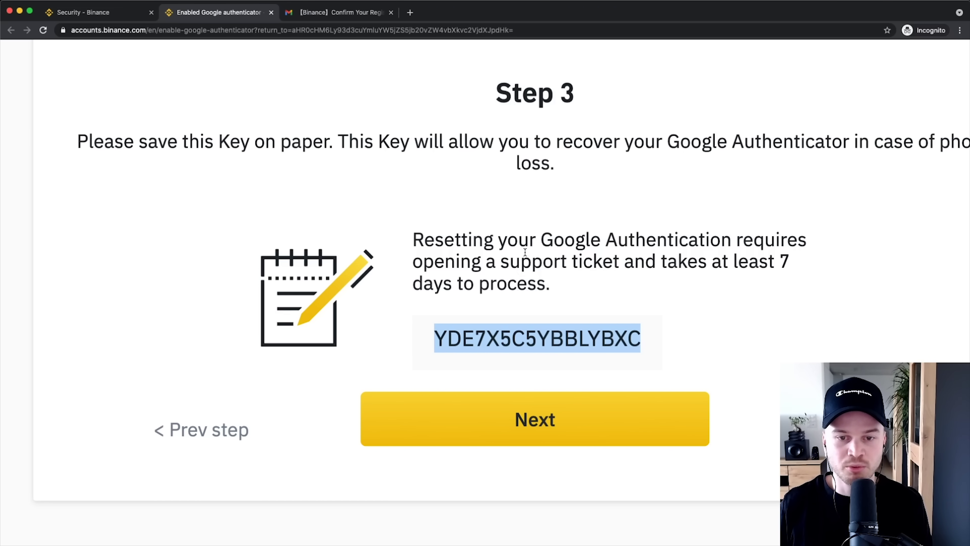
{"action": "key", "text": "ctrl+0"}
{"action": "scroll", "coordinate": [531, 295], "scroll_direction": "up", "scroll_amount": 2}
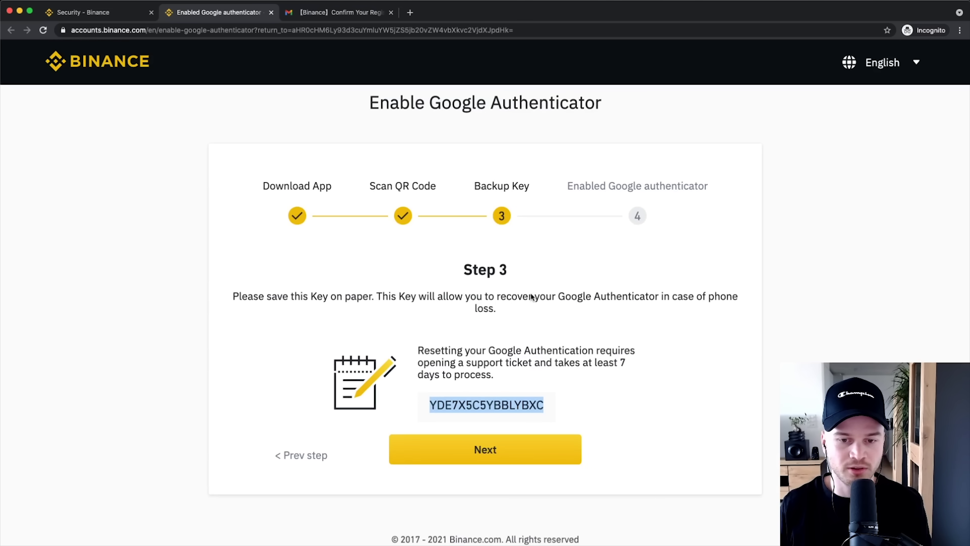
Step: Screenshot the backup key box and continue to Step 4
{"action": "left_click", "coordinate": [630, 338]}
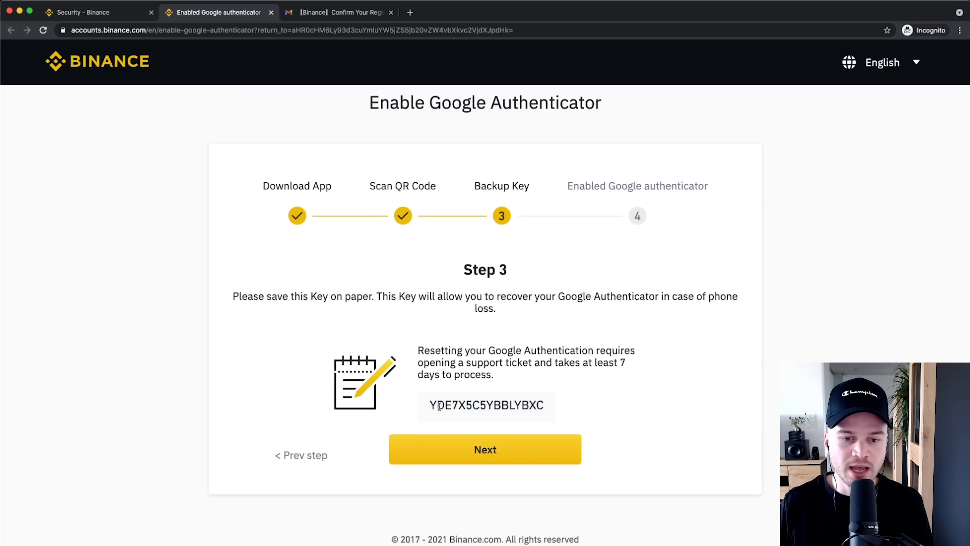
{"action": "left_click_drag", "start_coordinate": [413, 390], "coordinate": [563, 428]}
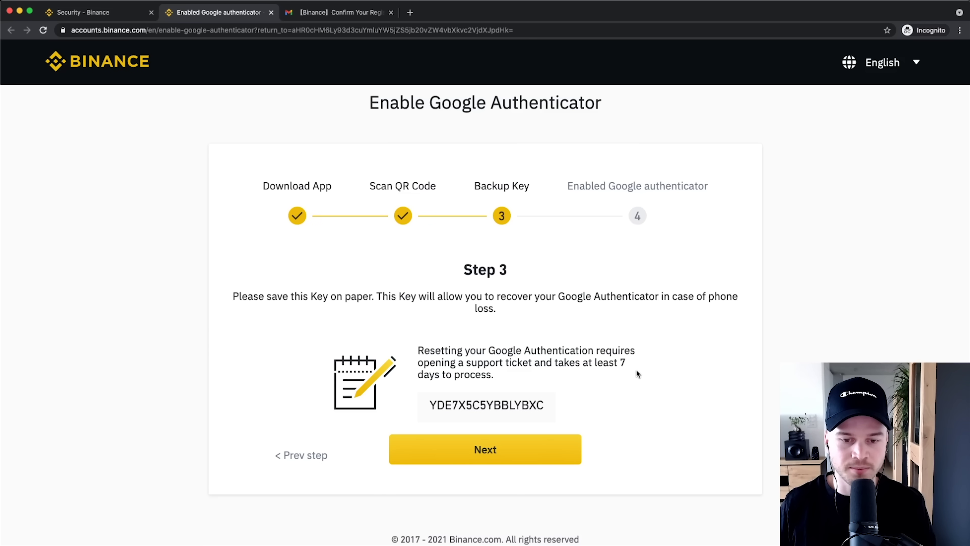
{"action": "left_click", "coordinate": [483, 453]}
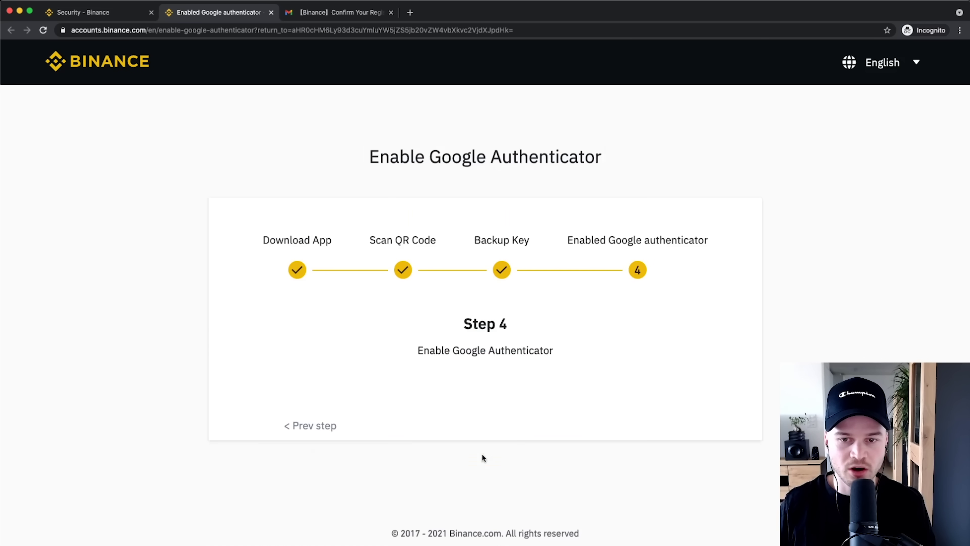
Step: Request an e-mail verification code with Send Code on Step 4
{"action": "scroll", "coordinate": [529, 328], "scroll_direction": "down", "scroll_amount": 5}
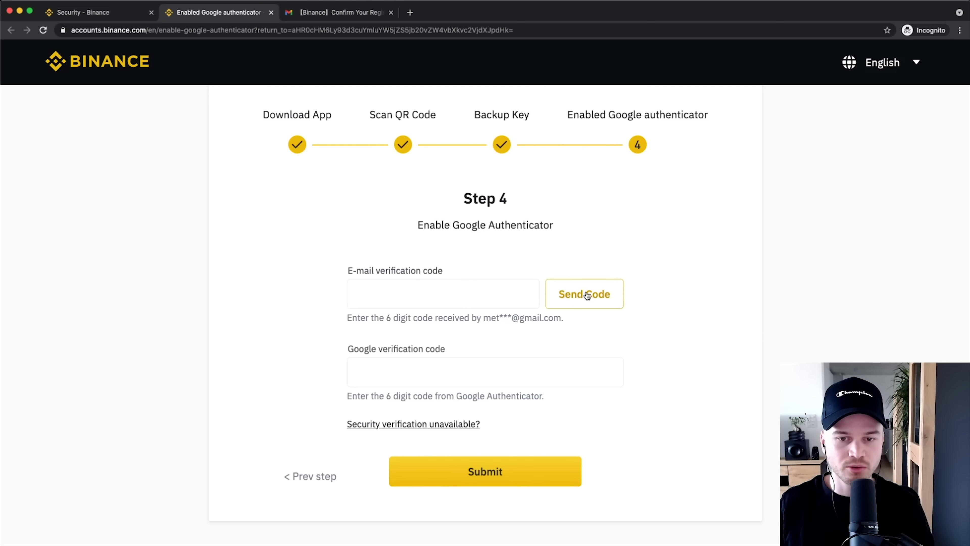
{"action": "left_click", "coordinate": [587, 295]}
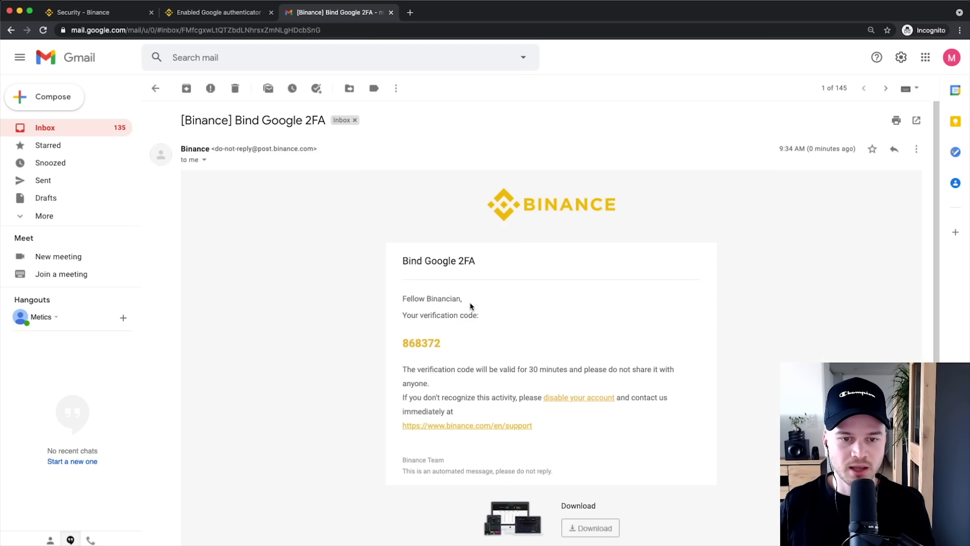
Step: Copy the code from the Bind Google 2FA e-mail and paste it into Binance's e-mail code field
{"action": "key", "text": "super+plus"}
{"action": "key", "text": "super+plus"}
{"action": "key", "text": "super+plus"}
{"action": "scroll", "coordinate": [401, 343], "scroll_direction": "down", "scroll_amount": 2}
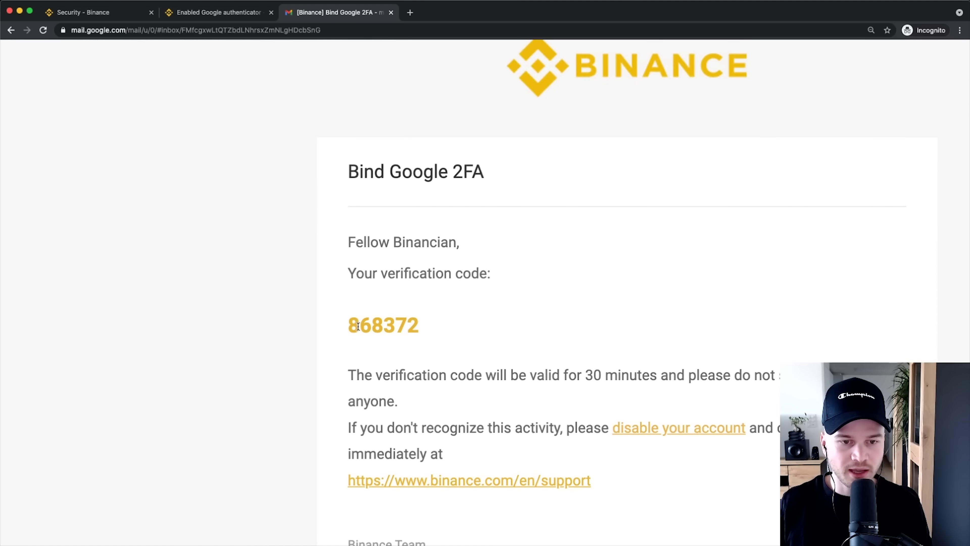
{"action": "left_click_drag", "start_coordinate": [349, 325], "coordinate": [432, 324]}
{"action": "right_click", "coordinate": [399, 323]}
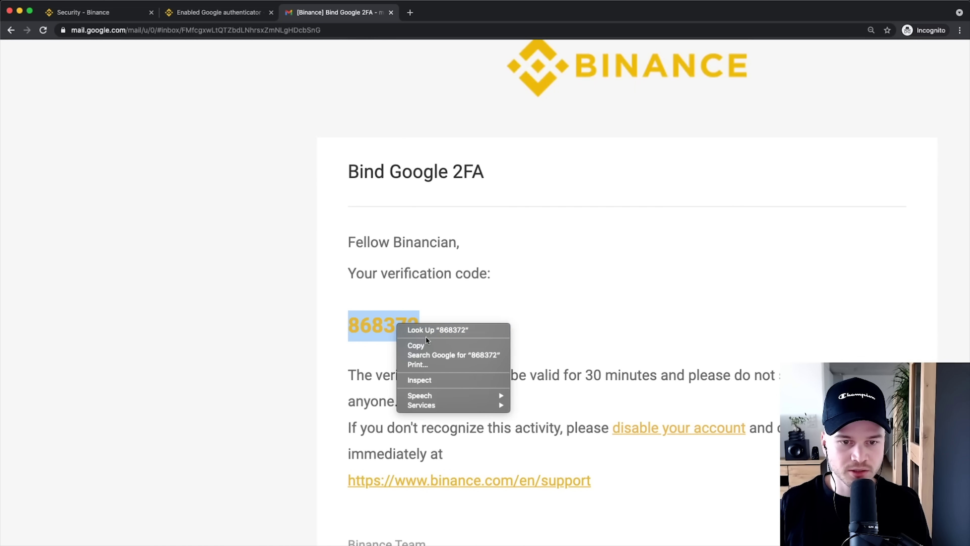
{"action": "left_click", "coordinate": [419, 345]}
{"action": "left_click", "coordinate": [209, 12]}
{"action": "left_click", "coordinate": [432, 294]}
{"action": "right_click", "coordinate": [432, 294]}
{"action": "left_click", "coordinate": [463, 359]}
{"action": "left_click", "coordinate": [440, 365]}
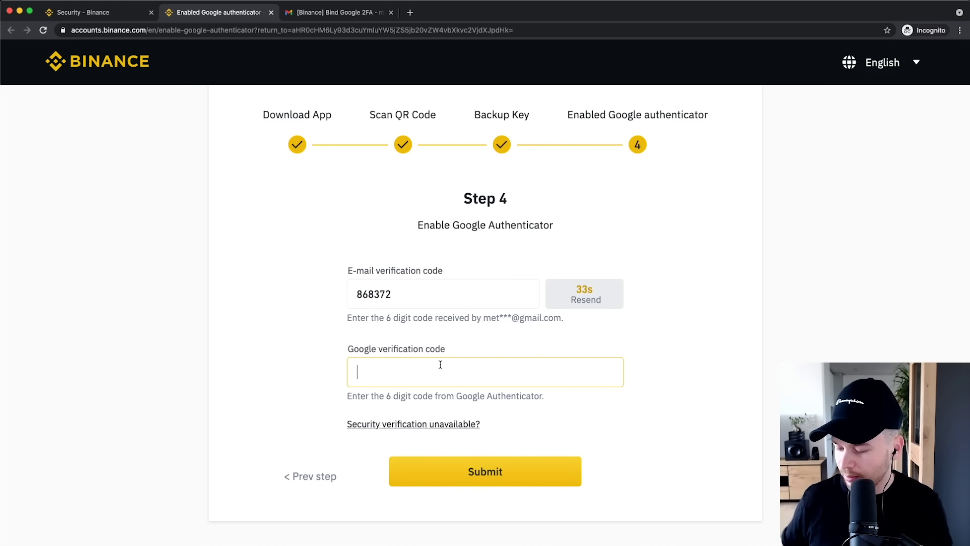
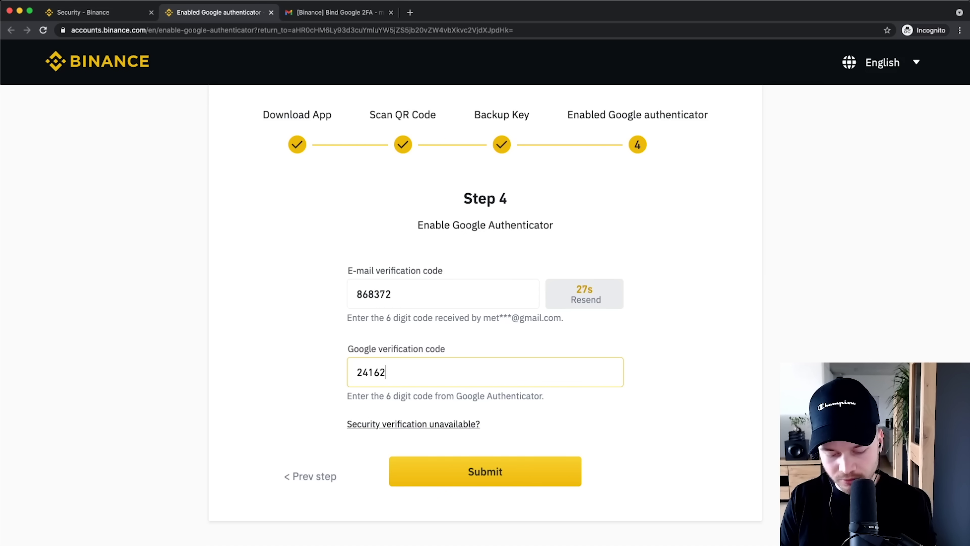
Step: Enter the six-digit Google Authenticator code and submit both codes
{"action": "left_click", "coordinate": [566, 415]}
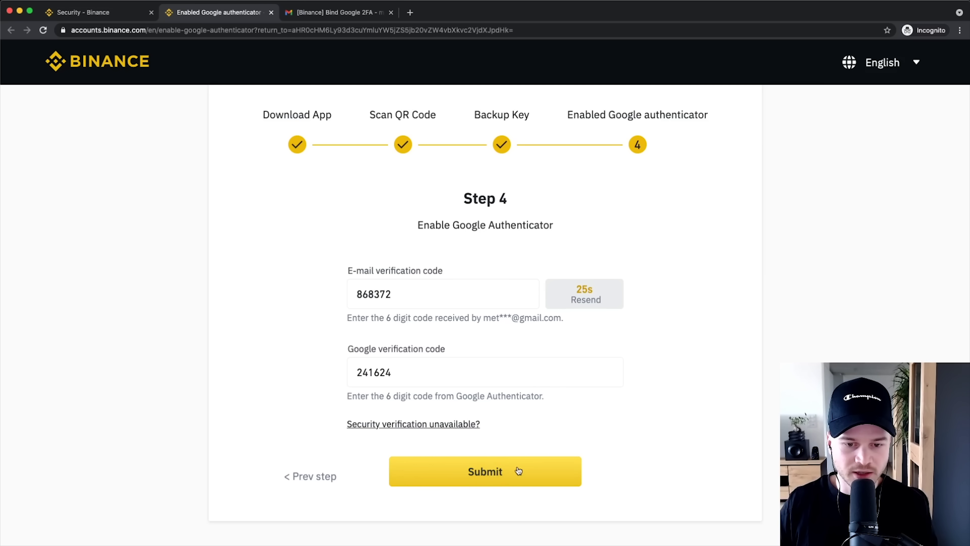
{"action": "left_click", "coordinate": [484, 475]}
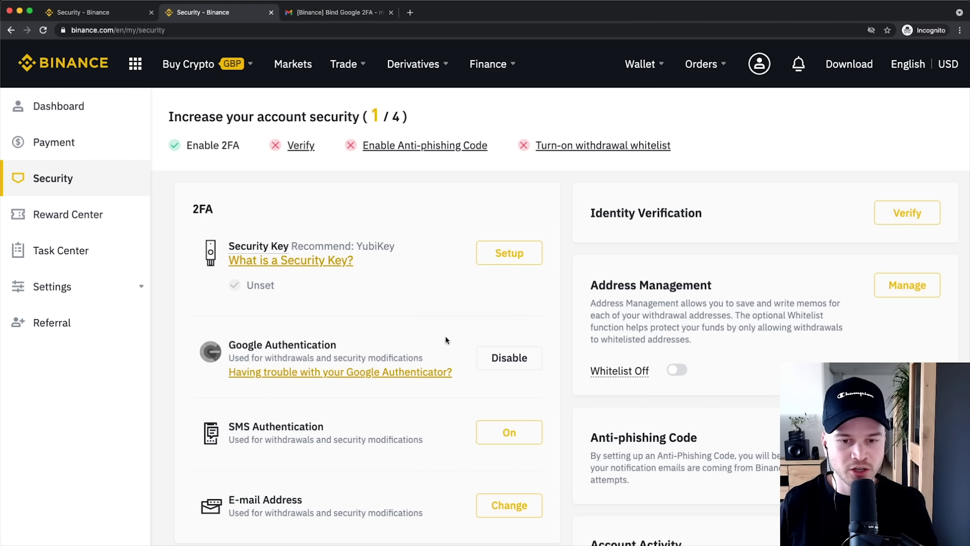
Step: Read through the Security page, highlighting the YubiKey recommendation and the Google Authentication heading
{"action": "scroll", "coordinate": [424, 336], "scroll_direction": "down", "scroll_amount": 1}
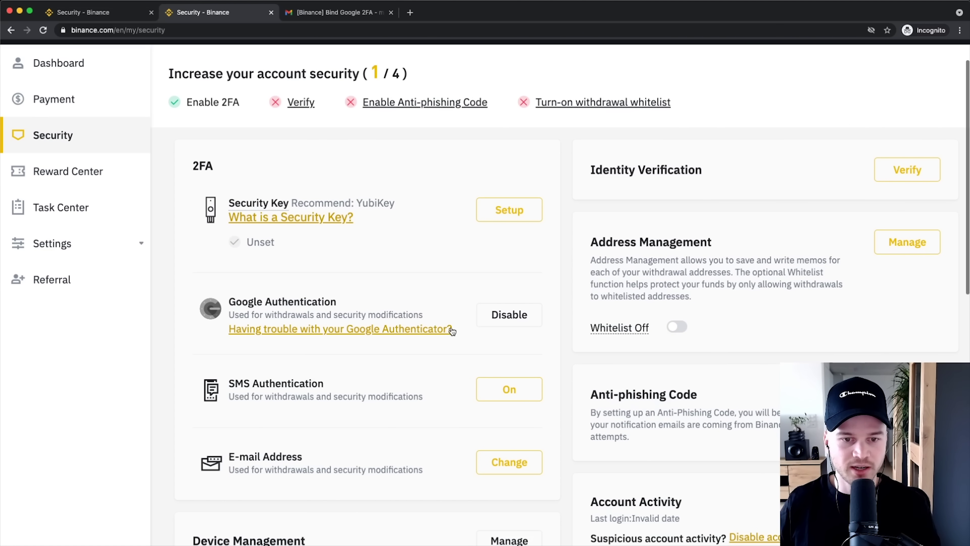
{"action": "scroll", "coordinate": [442, 290], "scroll_direction": "up", "scroll_amount": 1}
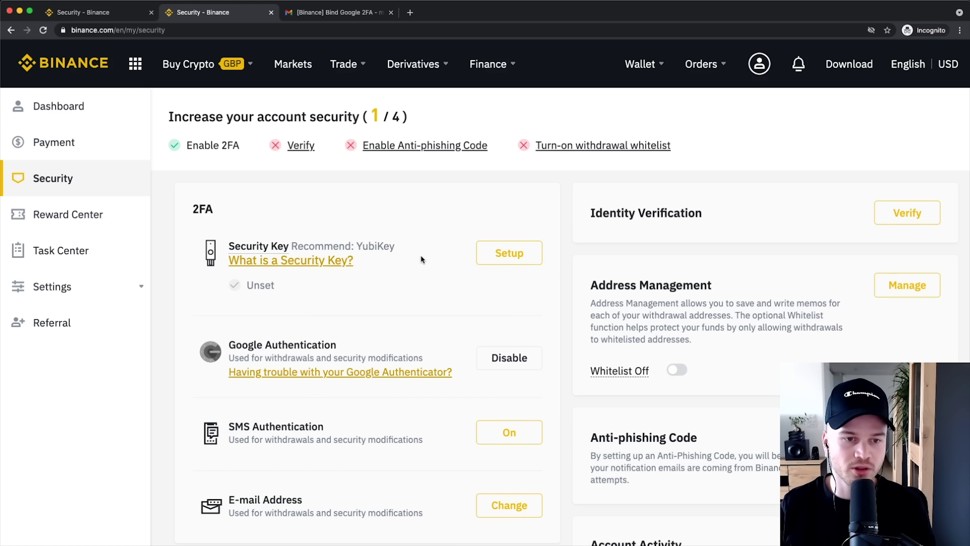
{"action": "scroll", "coordinate": [358, 245], "scroll_direction": "up", "scroll_amount": 3}
{"action": "left_click_drag", "start_coordinate": [356, 246], "coordinate": [416, 247]}
{"action": "left_click", "coordinate": [417, 246]}
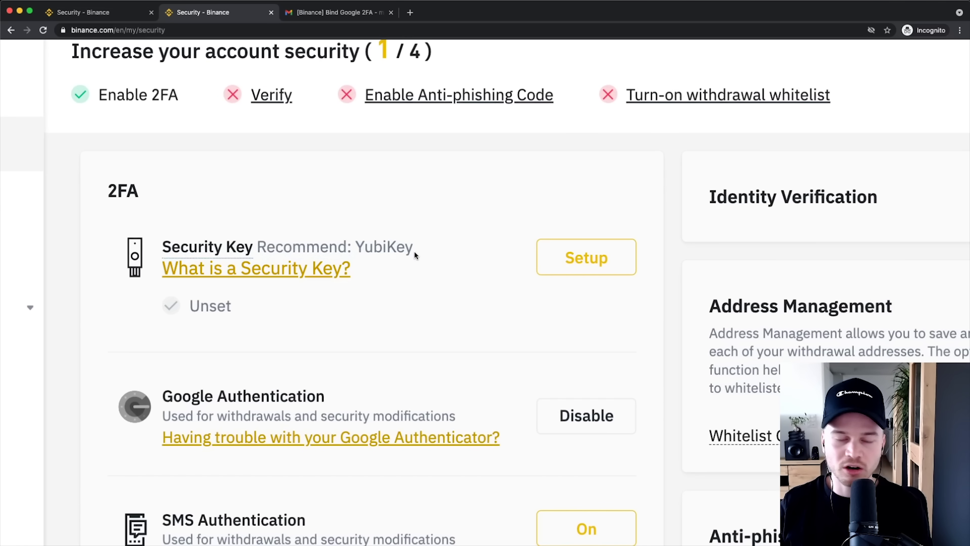
{"action": "scroll", "coordinate": [414, 251], "scroll_direction": "down", "scroll_amount": 3}
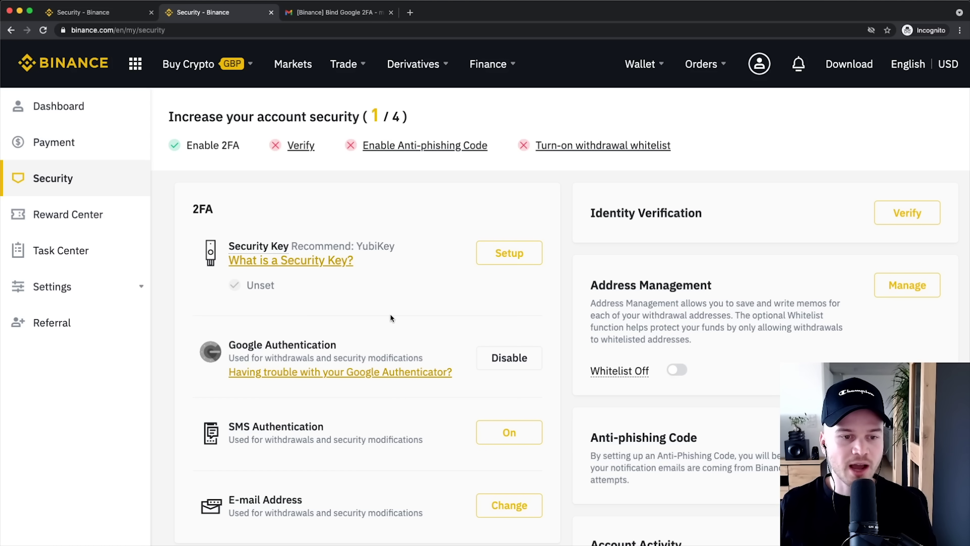
{"action": "left_click_drag", "start_coordinate": [230, 345], "coordinate": [362, 350]}
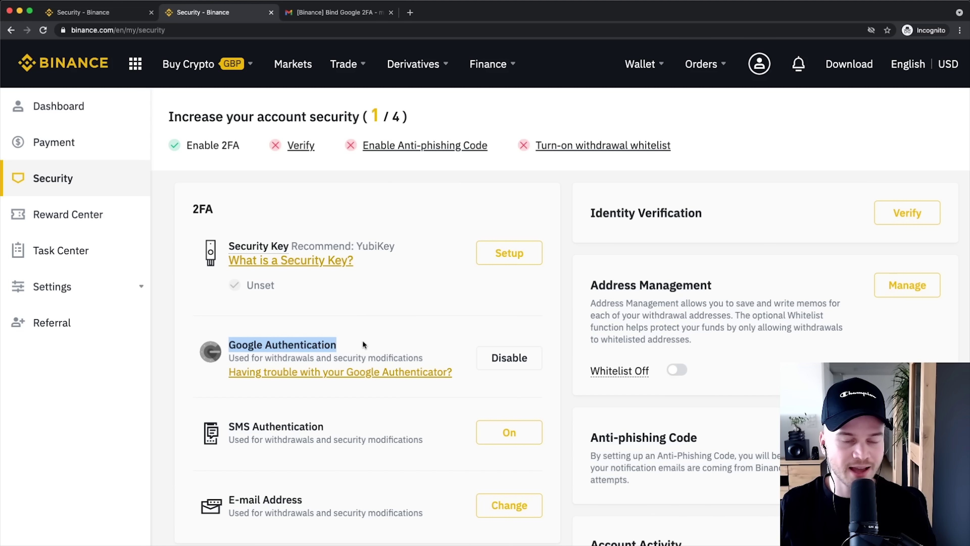
{"action": "left_click", "coordinate": [345, 350]}
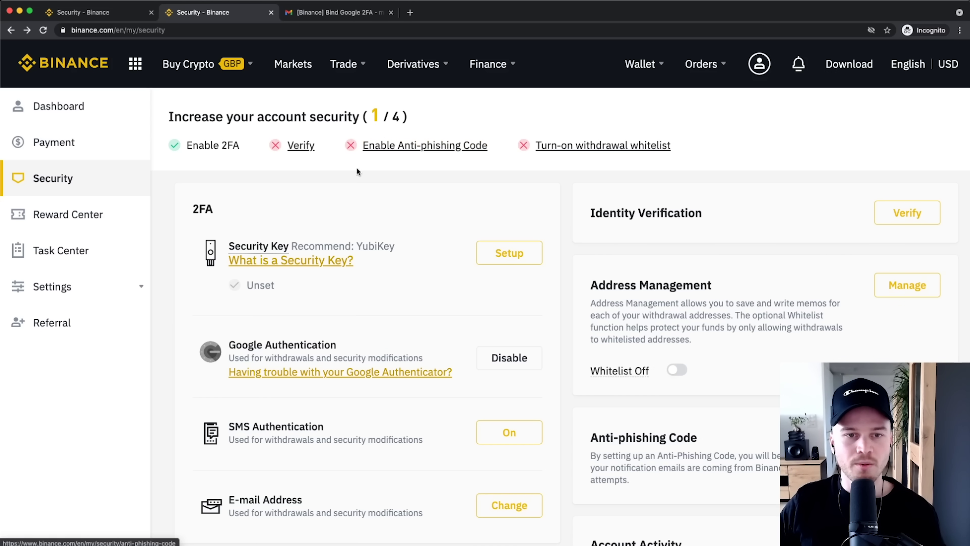
Step: Open the Anti-phishing Code settings from the link at the top of the Security page
{"action": "scroll", "coordinate": [423, 148], "scroll_direction": "up", "scroll_amount": 5}
{"action": "scroll", "coordinate": [430, 147], "scroll_direction": "down", "scroll_amount": 5}
{"action": "left_click", "coordinate": [429, 147]}
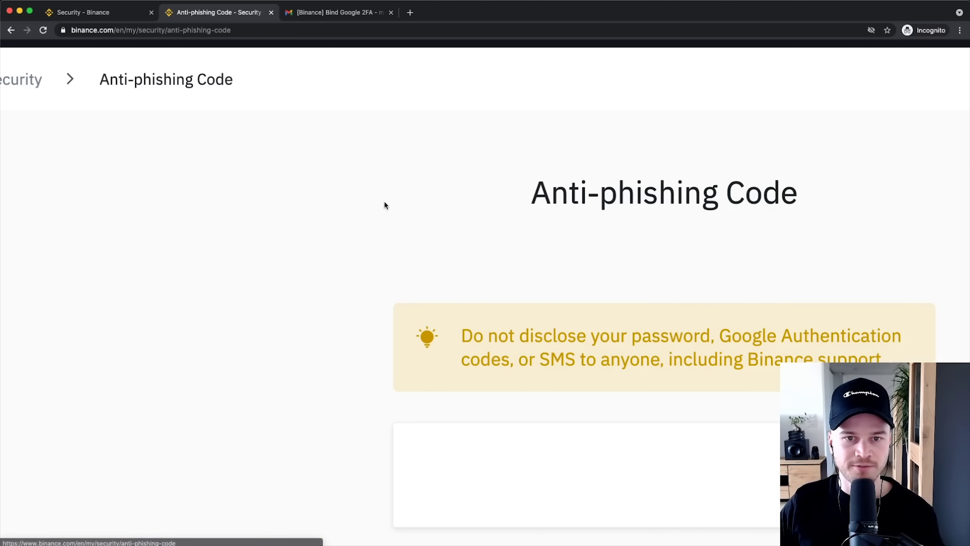
Step: Reset the page zoom and start Create Anti-Phishing Code from the bottom of the page
{"action": "scroll", "coordinate": [466, 170], "scroll_direction": "down", "scroll_amount": 5}
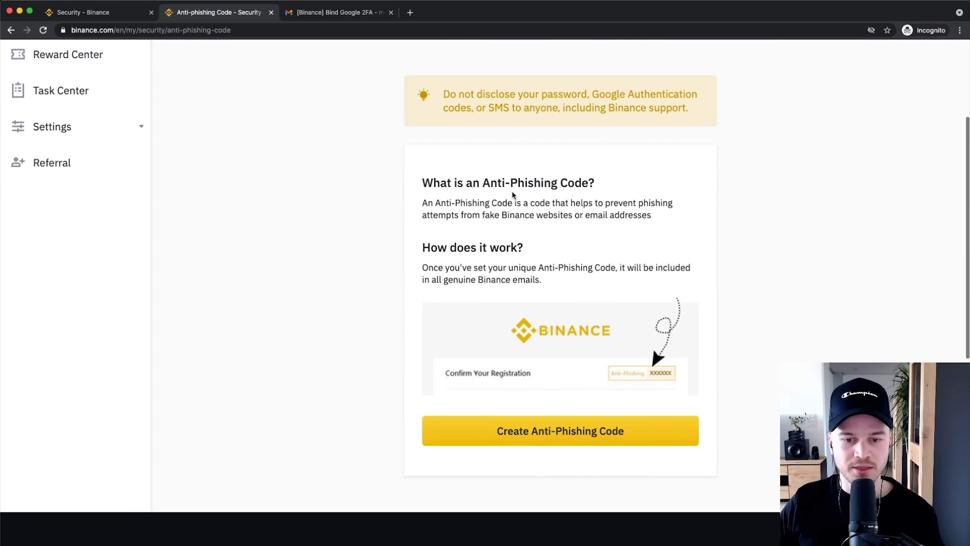
{"action": "scroll", "coordinate": [585, 421], "scroll_direction": "down", "scroll_amount": 1}
{"action": "scroll", "coordinate": [650, 363], "scroll_direction": "up", "scroll_amount": 5}
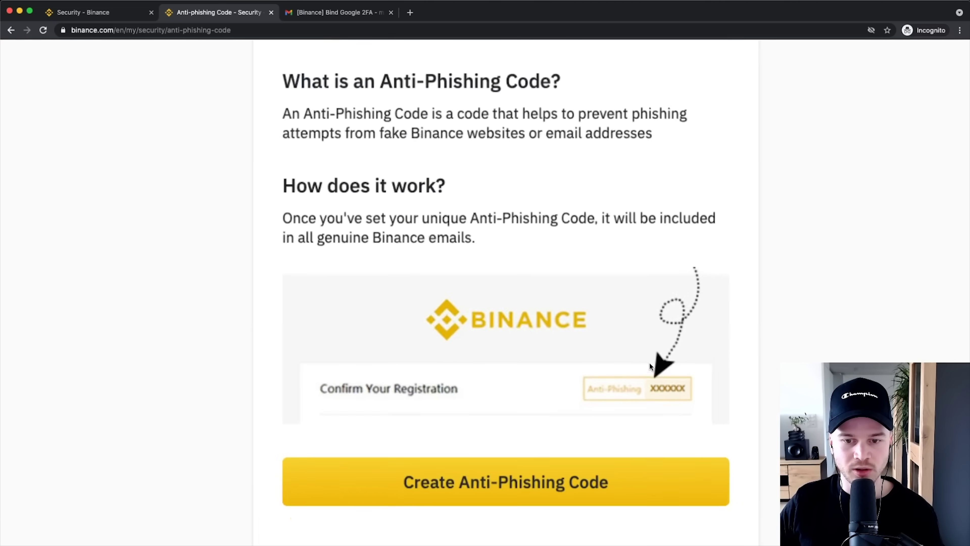
{"action": "scroll", "coordinate": [577, 416], "scroll_direction": "down", "scroll_amount": 1}
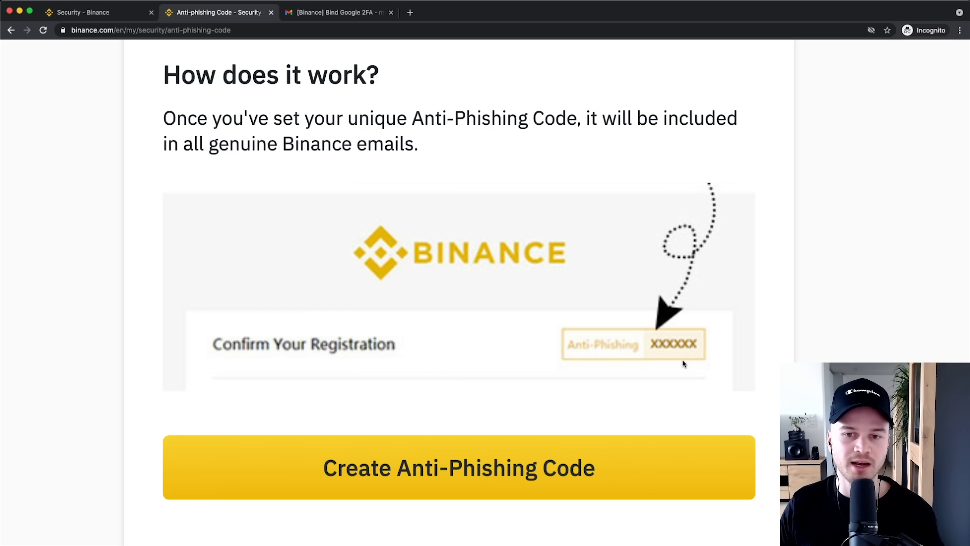
{"action": "key", "text": "super+0"}
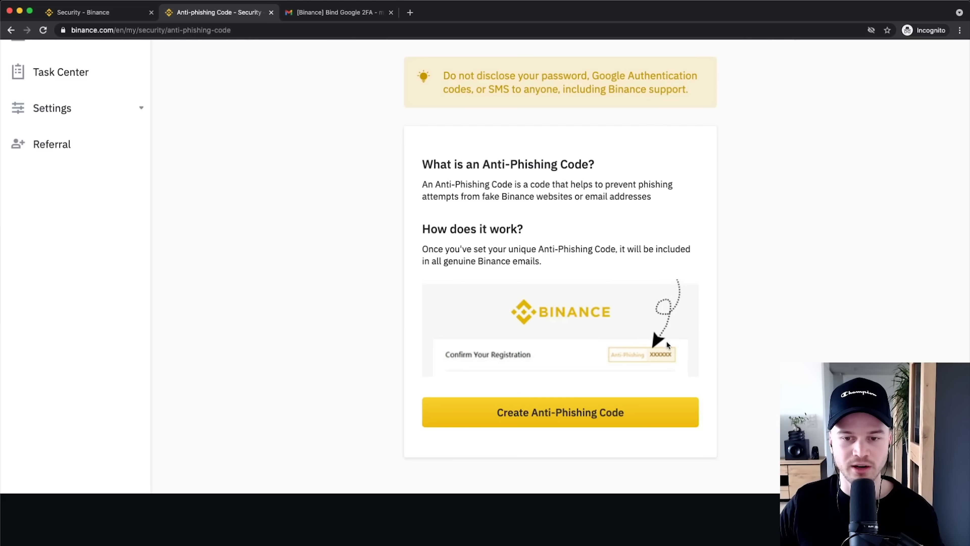
{"action": "scroll", "coordinate": [565, 413], "scroll_direction": "up", "scroll_amount": 1}
{"action": "left_click", "coordinate": [550, 436]}
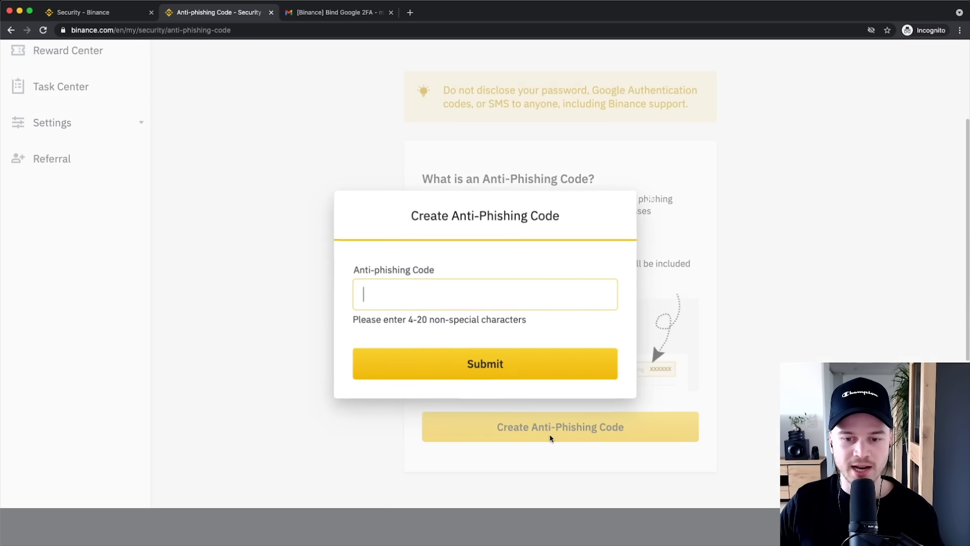
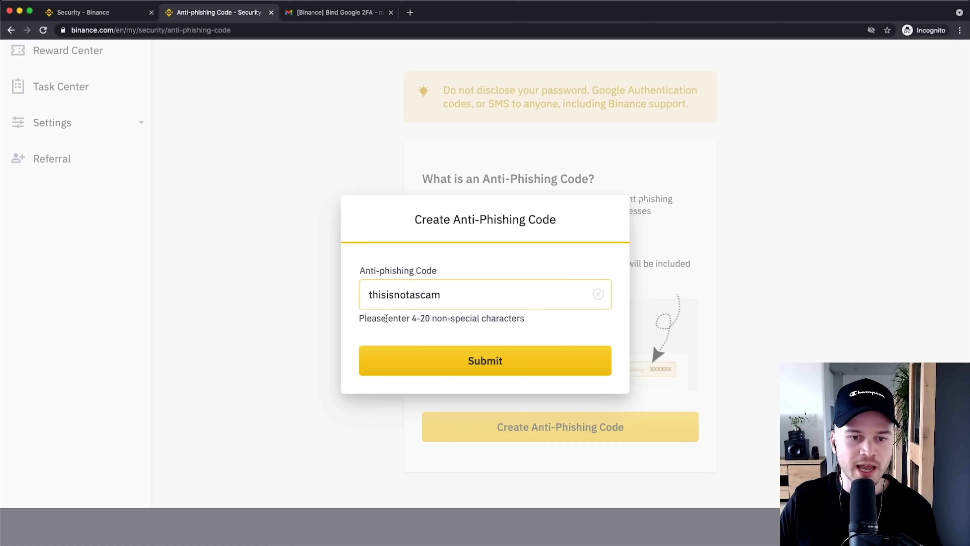
Step: Enter a new anti-phishing code, submit it with the Google Authenticator code, and return to Security
{"action": "left_click_drag", "start_coordinate": [368, 293], "coordinate": [472, 277]}
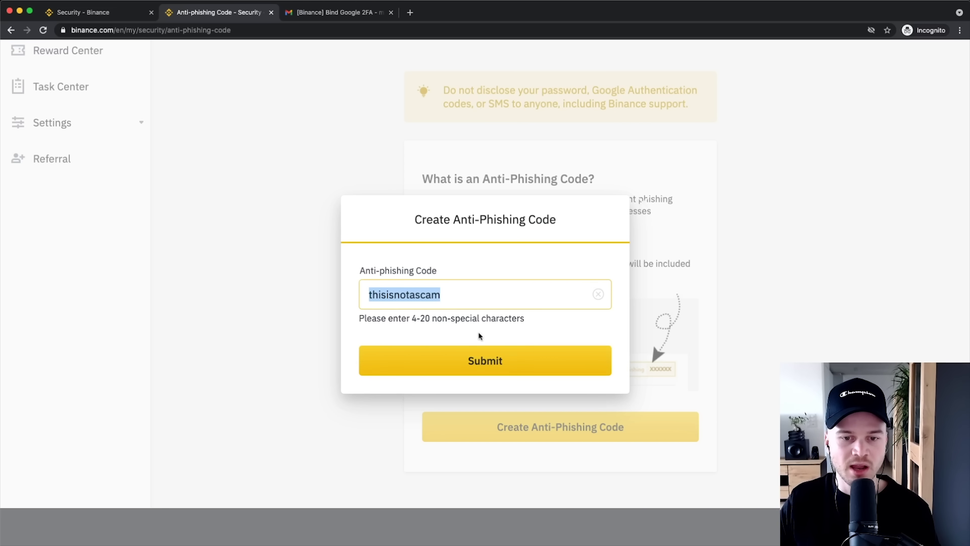
{"action": "left_click", "coordinate": [477, 361]}
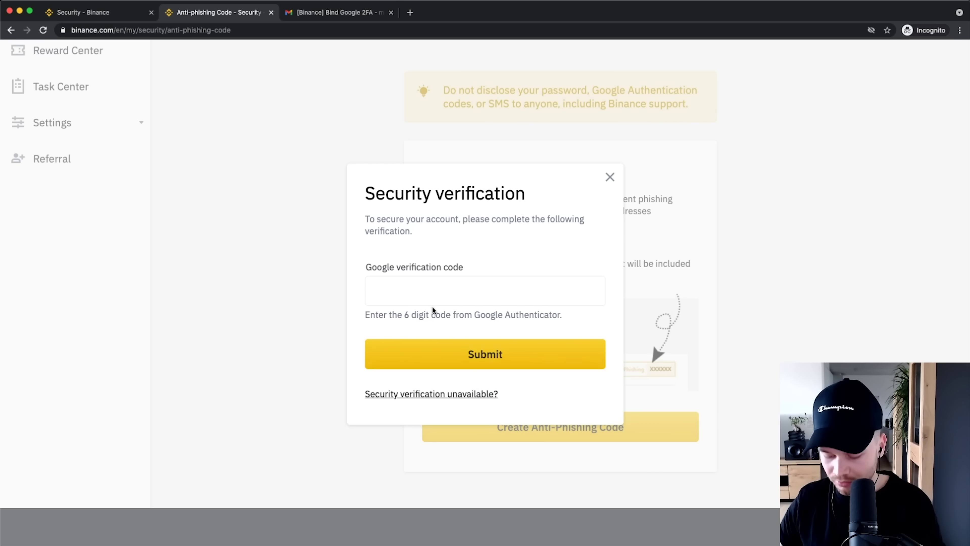
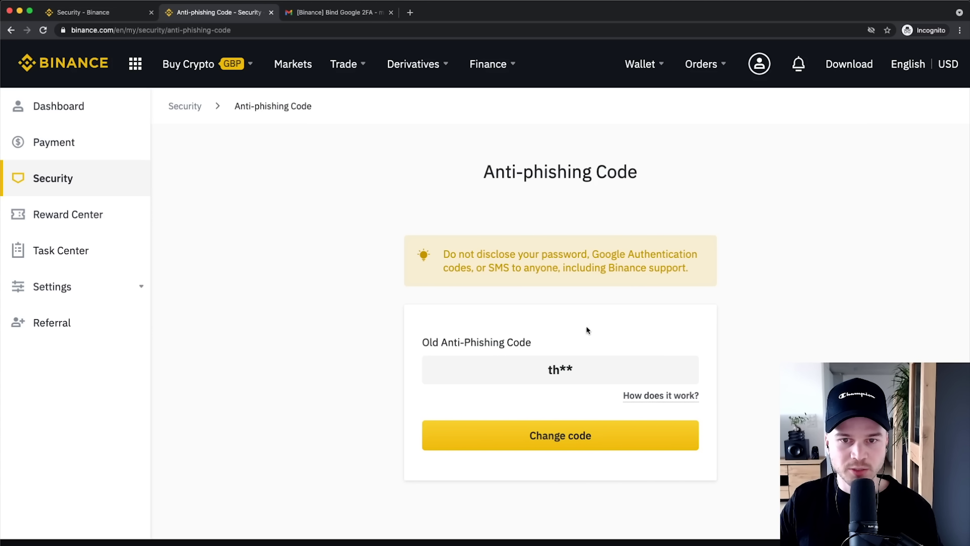
{"action": "left_click", "coordinate": [186, 108]}
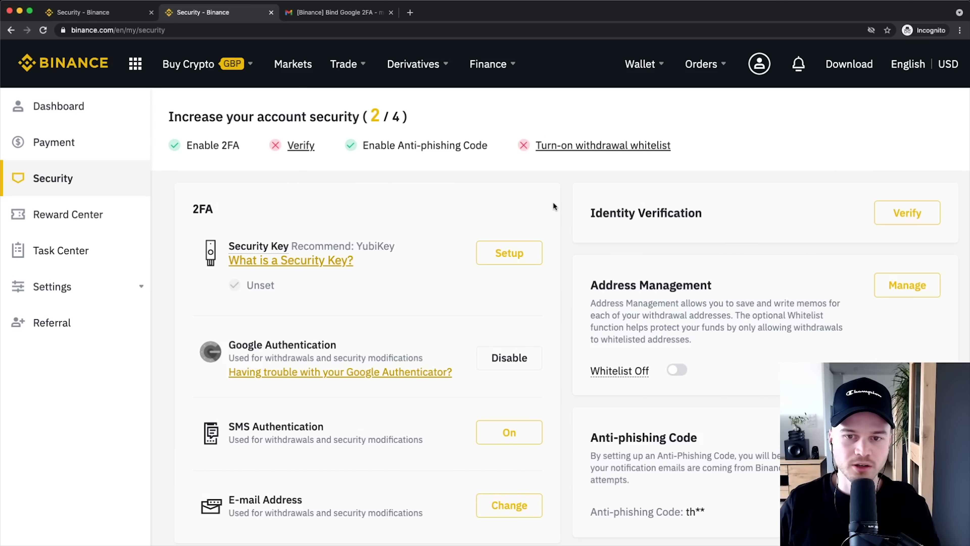
Step: Confirm security progress shows 2/4, then open the GBP Bank Deposit page from Buy Crypto
{"action": "scroll", "coordinate": [597, 214], "scroll_direction": "up", "scroll_amount": 5}
{"action": "left_click_drag", "start_coordinate": [596, 214], "coordinate": [796, 214]}
{"action": "scroll", "coordinate": [659, 251], "scroll_direction": "down", "scroll_amount": 5}
{"action": "left_click", "coordinate": [606, 247]}
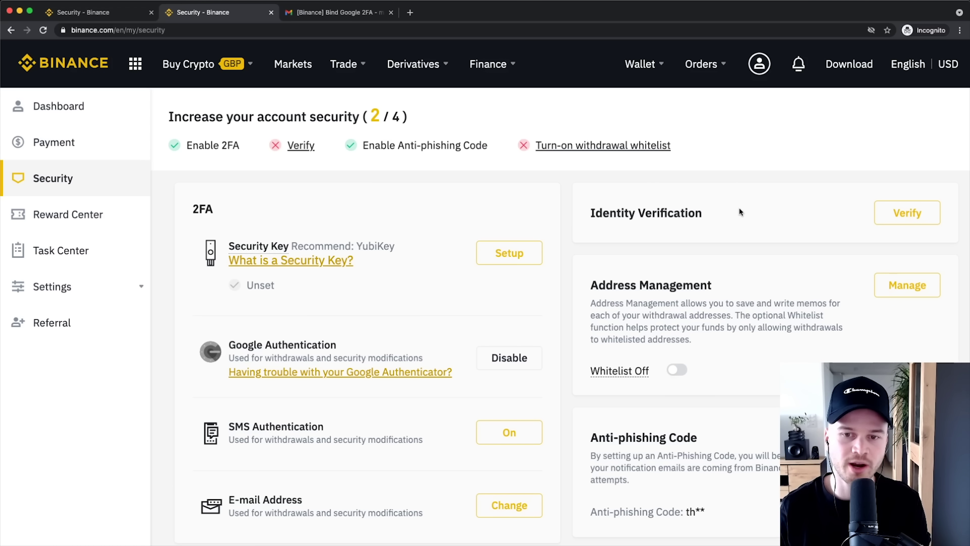
{"action": "scroll", "coordinate": [611, 223], "scroll_direction": "up", "scroll_amount": 5}
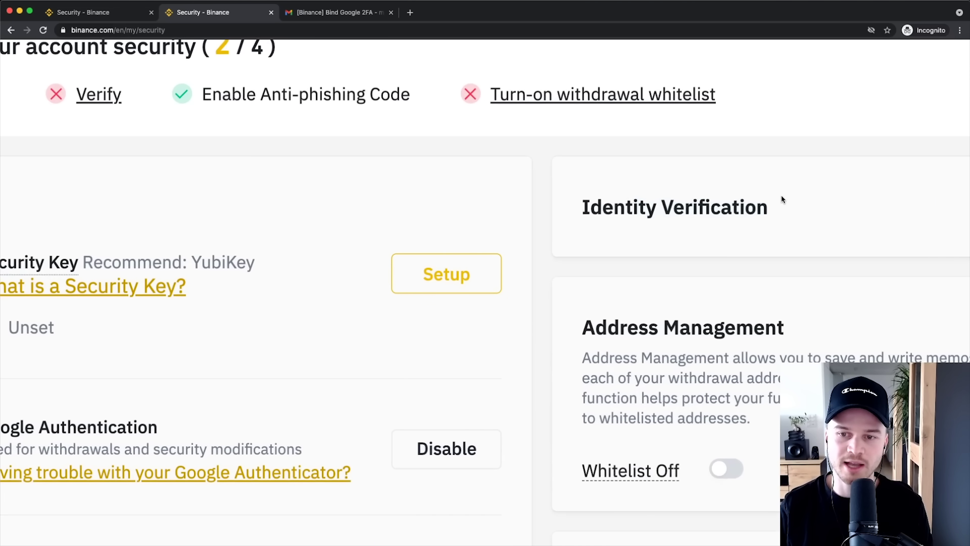
{"action": "scroll", "coordinate": [779, 201], "scroll_direction": "down", "scroll_amount": 5}
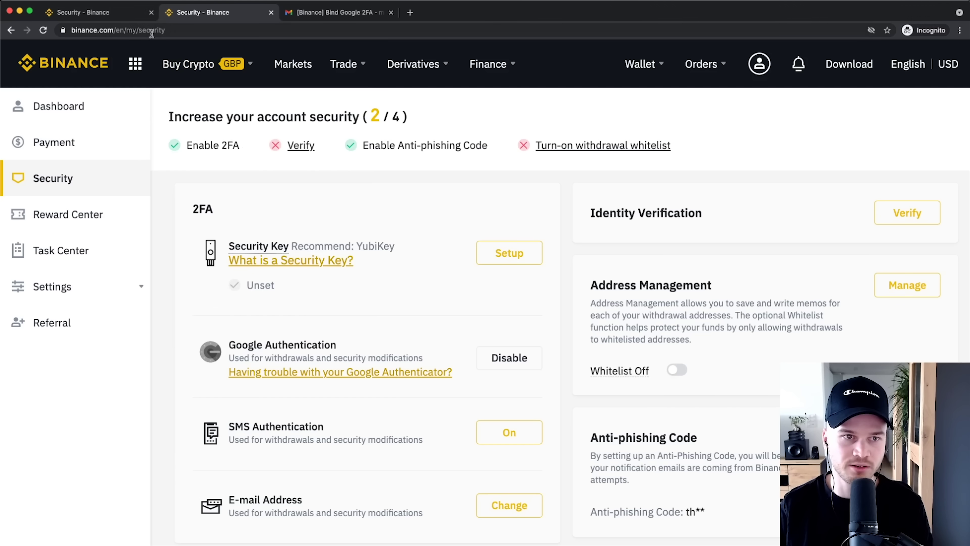
{"action": "mouse_move", "coordinate": [193, 64]}
{"action": "left_click", "coordinate": [206, 140]}
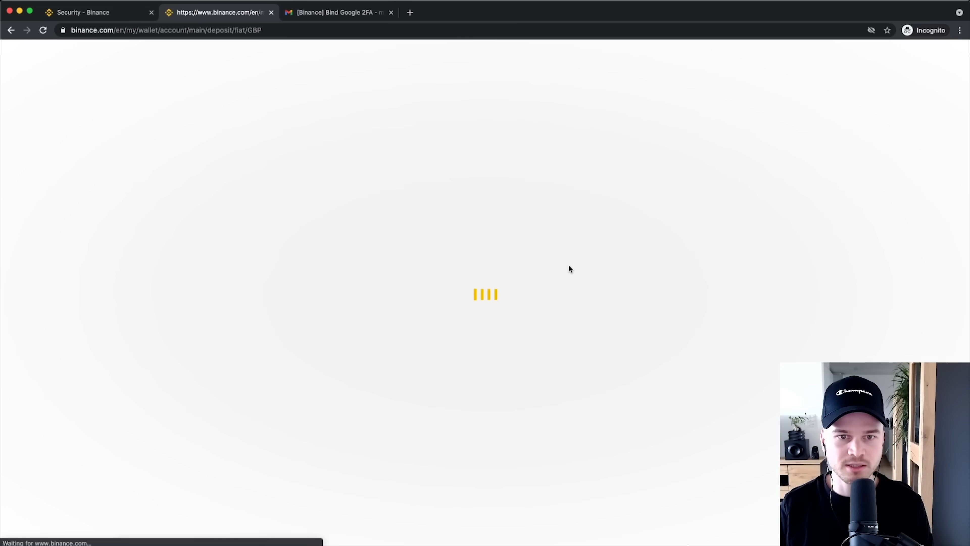
Step: Scroll the GBP fiat deposit page, then open Identification from the profile menu
{"action": "scroll", "coordinate": [330, 361], "scroll_direction": "down", "scroll_amount": 3}
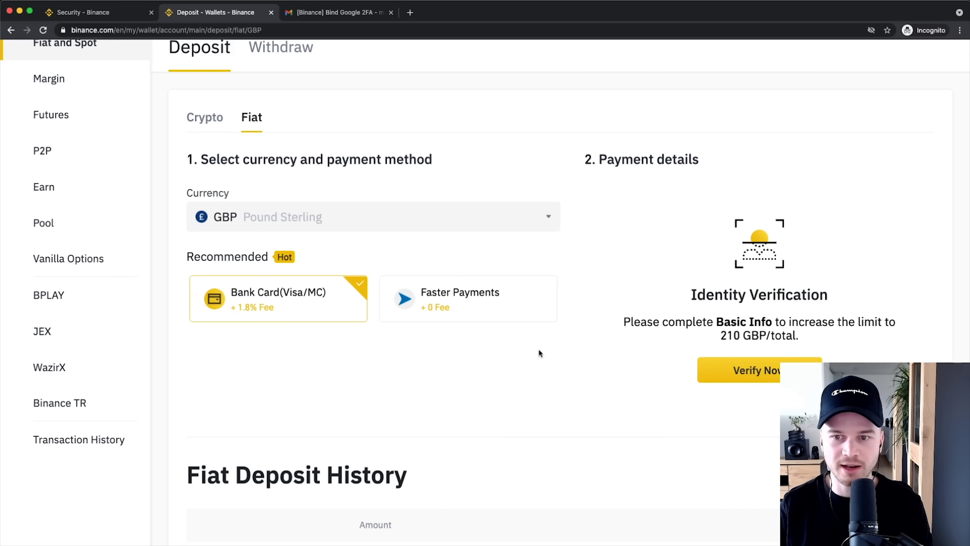
{"action": "scroll", "coordinate": [648, 387], "scroll_direction": "down", "scroll_amount": 2}
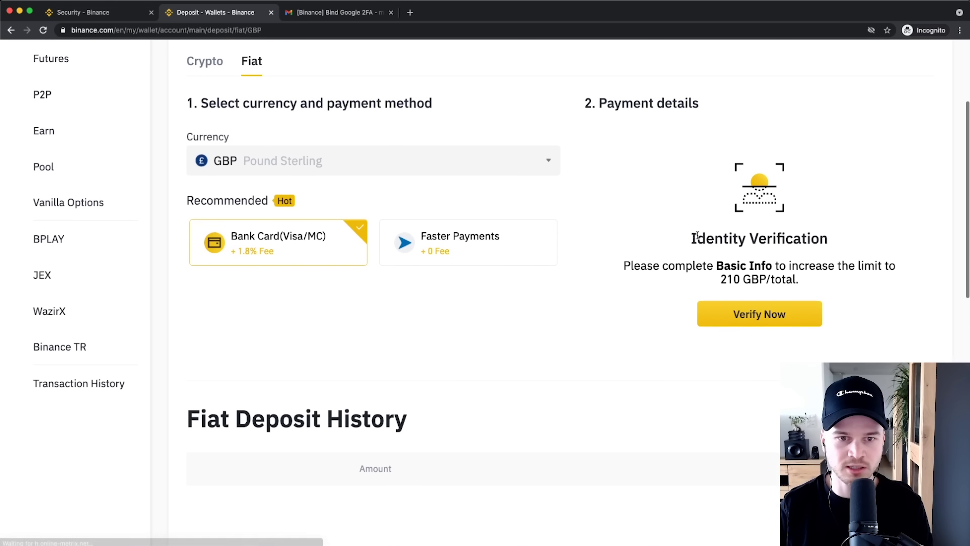
{"action": "scroll", "coordinate": [607, 306], "scroll_direction": "up", "scroll_amount": 5}
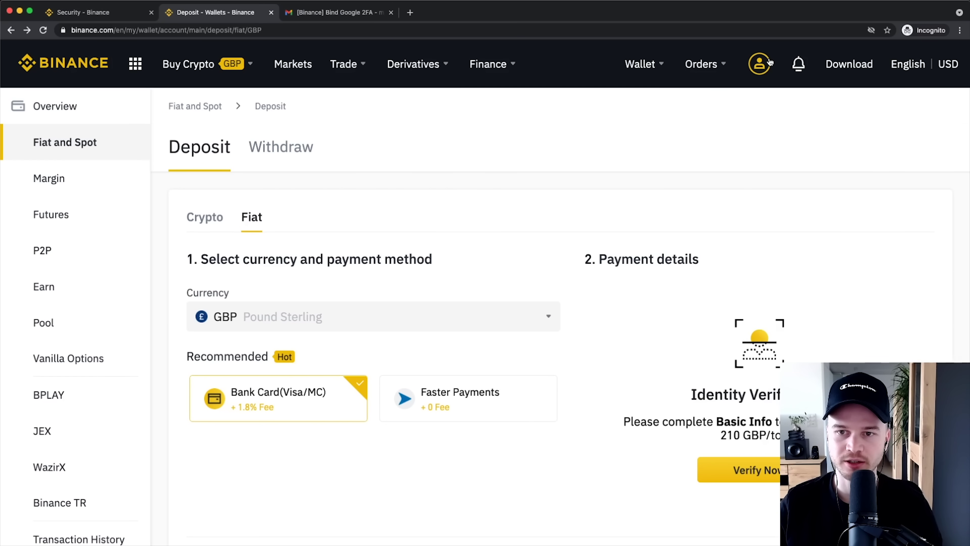
{"action": "mouse_move", "coordinate": [759, 65]}
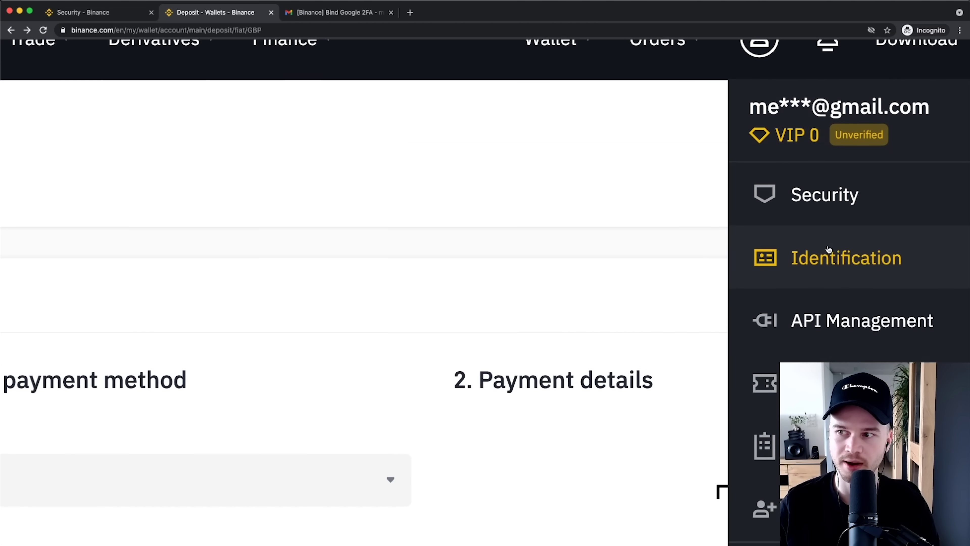
{"action": "left_click", "coordinate": [827, 274]}
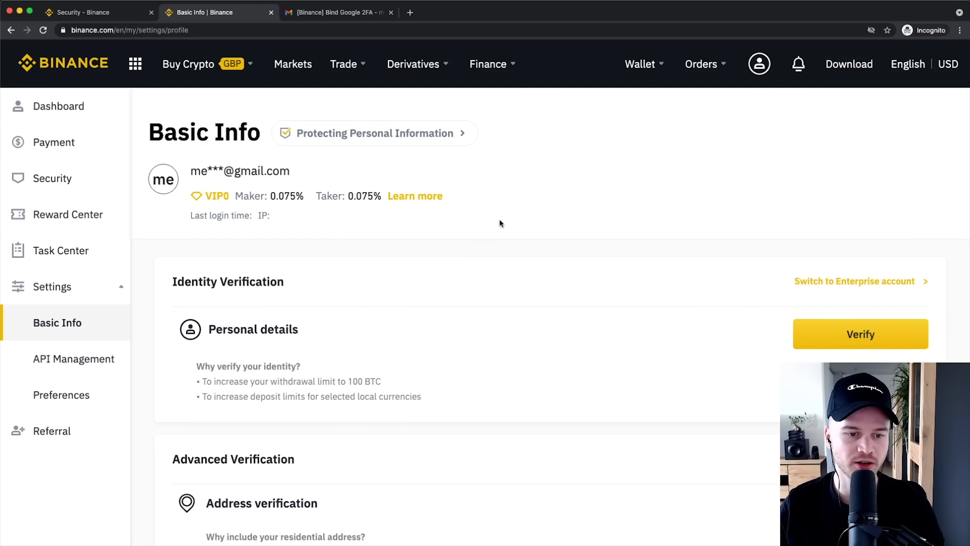
Step: Scroll Basic Info, highlighting the Identity Verification and Advanced Verification sections
{"action": "scroll", "coordinate": [501, 223], "scroll_direction": "down", "scroll_amount": 3}
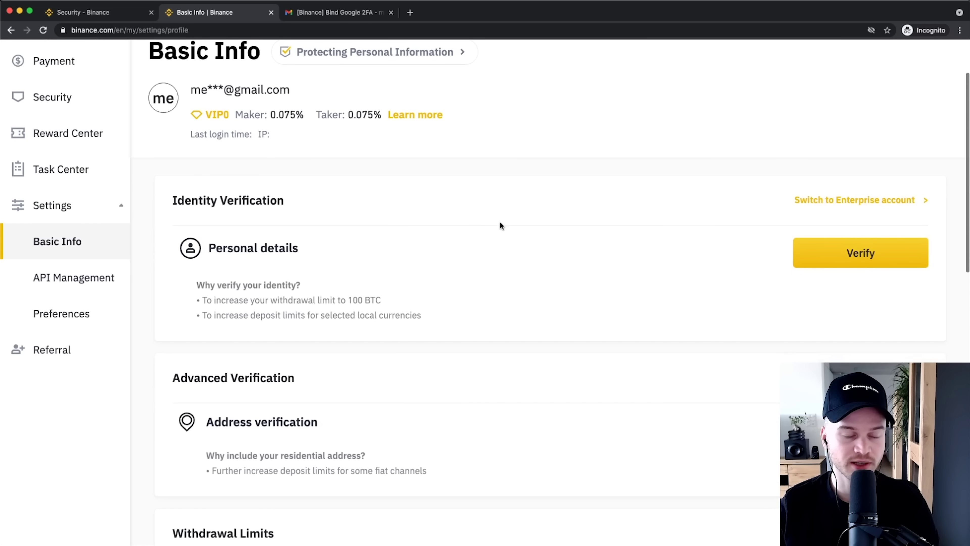
{"action": "scroll", "coordinate": [503, 223], "scroll_direction": "down", "scroll_amount": 2}
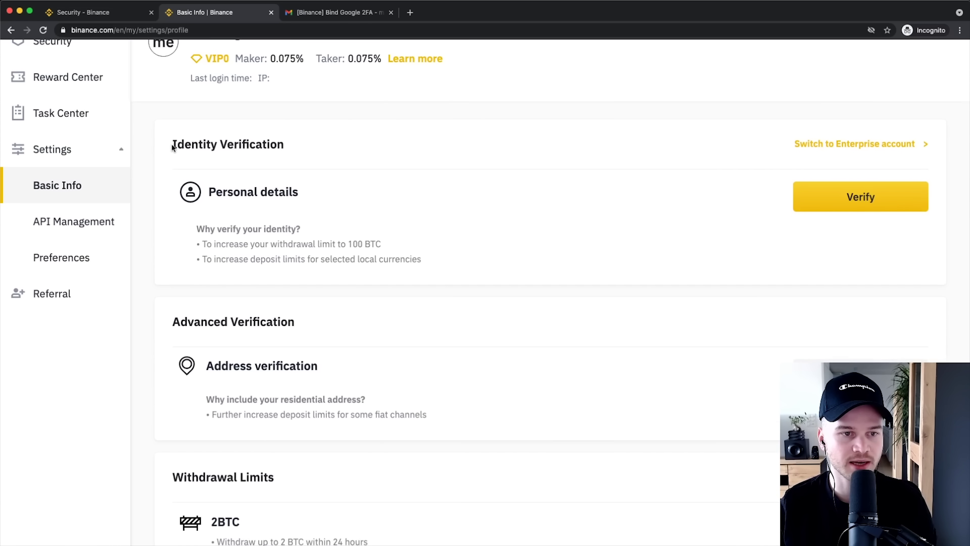
{"action": "left_click_drag", "start_coordinate": [173, 147], "coordinate": [327, 147]}
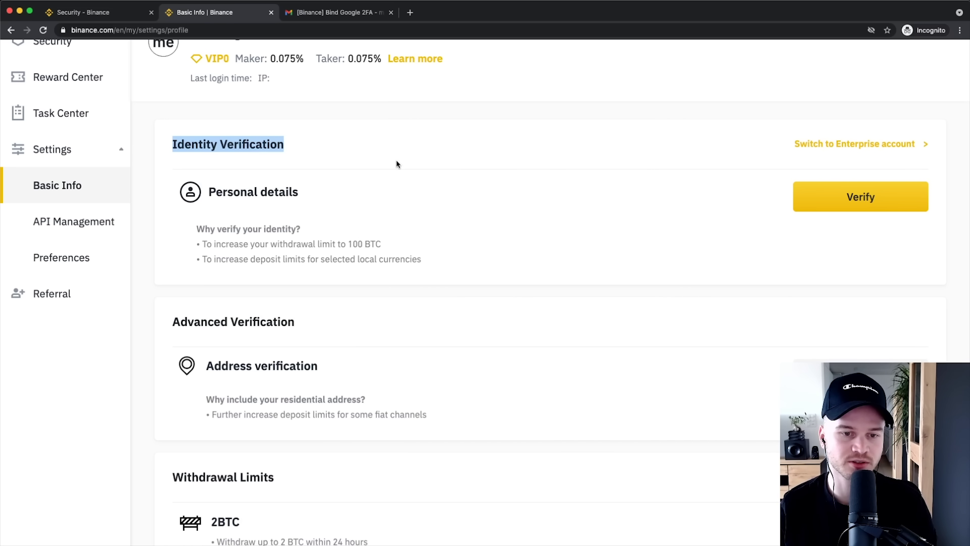
{"action": "scroll", "coordinate": [396, 163], "scroll_direction": "down", "scroll_amount": 3}
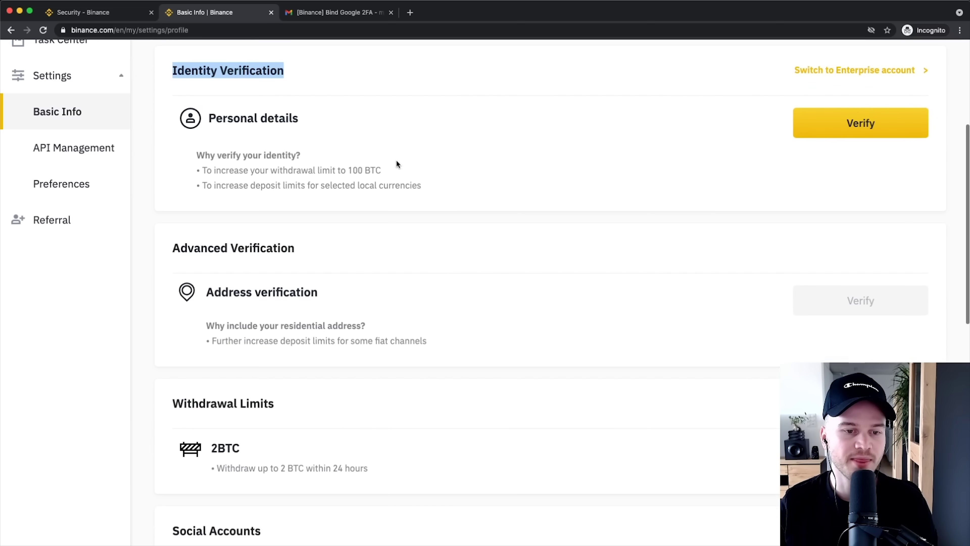
{"action": "scroll", "coordinate": [397, 163], "scroll_direction": "up", "scroll_amount": 2}
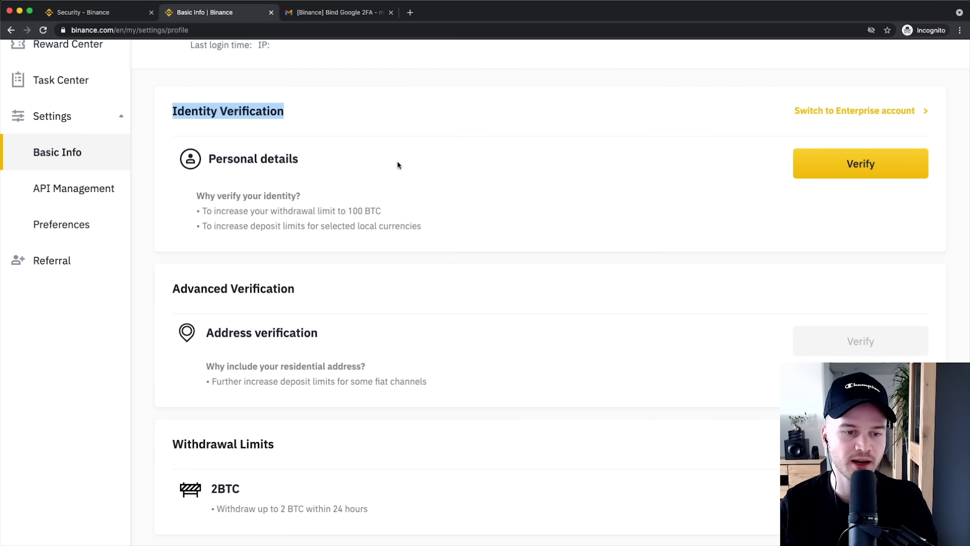
{"action": "scroll", "coordinate": [398, 161], "scroll_direction": "down", "scroll_amount": 3}
{"action": "scroll", "coordinate": [199, 211], "scroll_direction": "up", "scroll_amount": 5}
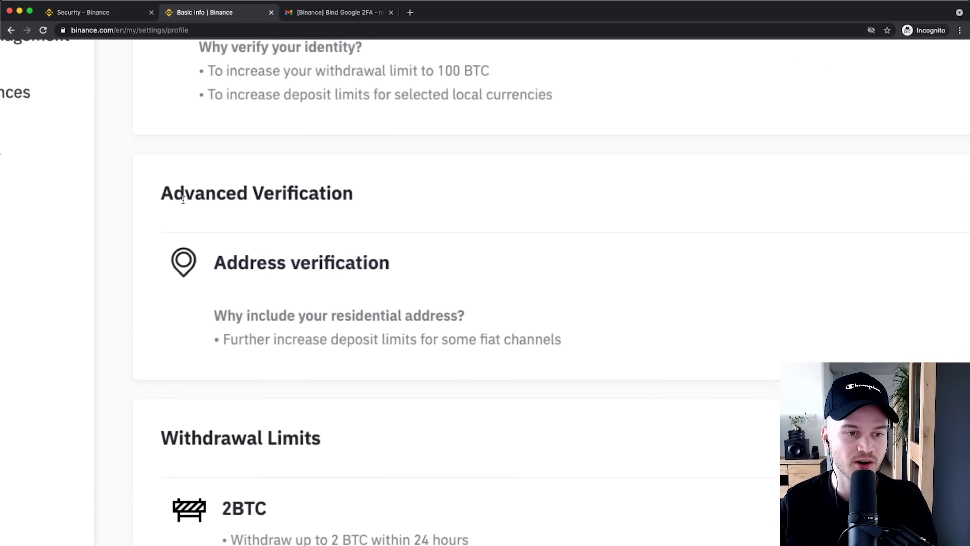
{"action": "left_click_drag", "start_coordinate": [158, 193], "coordinate": [440, 190]}
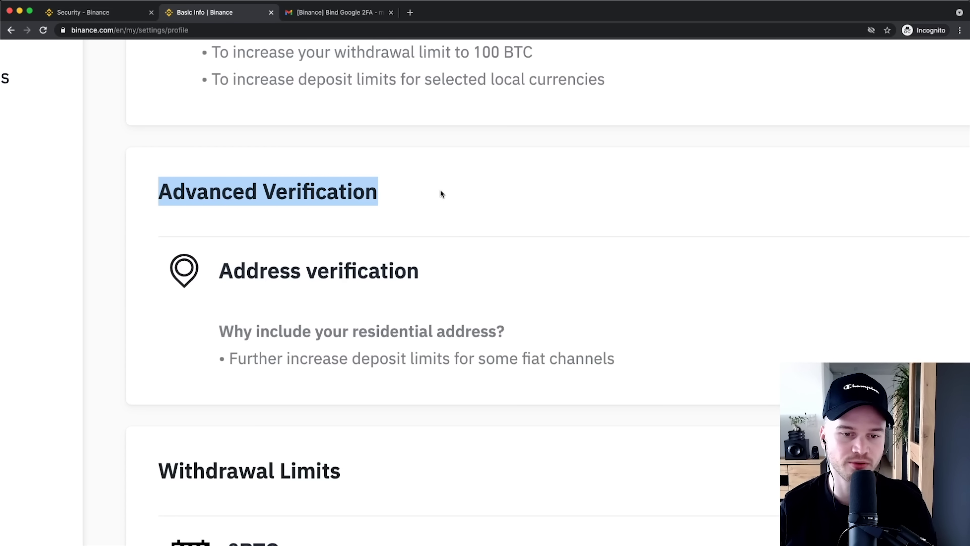
{"action": "scroll", "coordinate": [451, 190], "scroll_direction": "down", "scroll_amount": 1}
Step: Review the remaining verification sections, then choose Verify next to Personal details
{"action": "left_click_drag", "start_coordinate": [352, 306], "coordinate": [490, 297]}
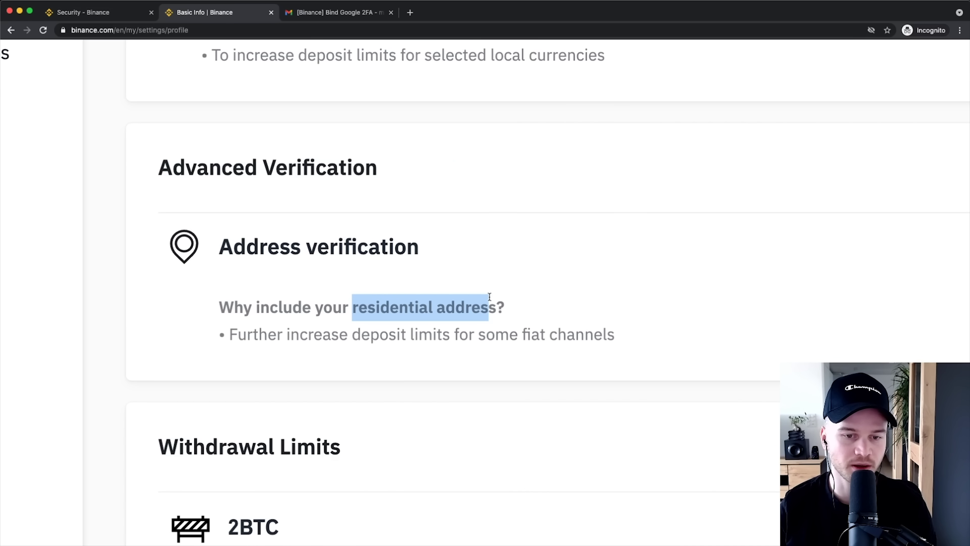
{"action": "scroll", "coordinate": [490, 297], "scroll_direction": "down", "scroll_amount": 5}
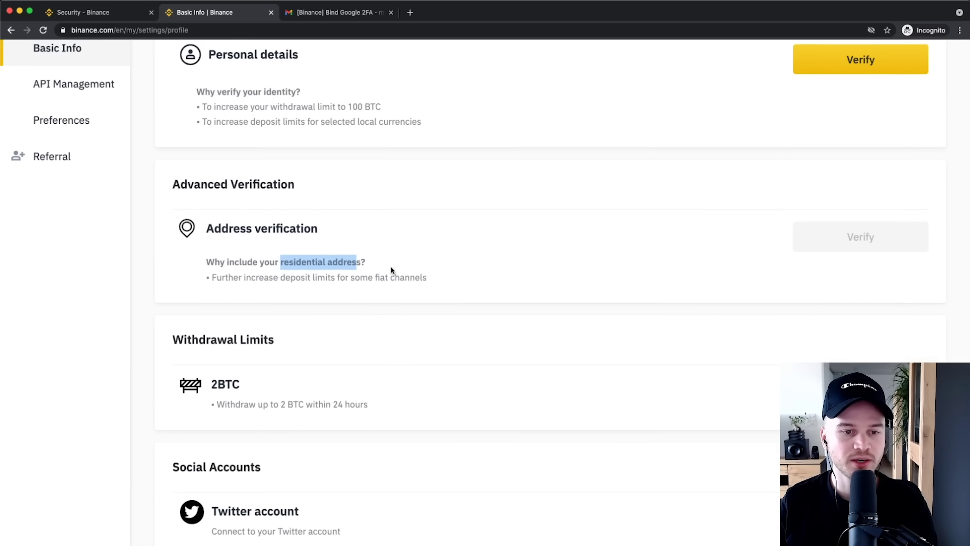
{"action": "scroll", "coordinate": [365, 236], "scroll_direction": "up", "scroll_amount": 3}
{"action": "left_click_drag", "start_coordinate": [174, 104], "coordinate": [299, 105]}
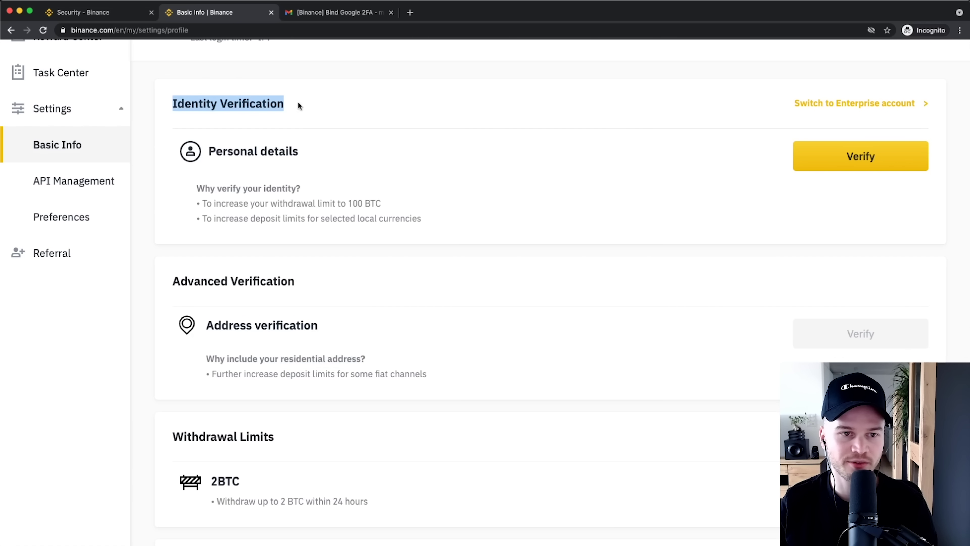
{"action": "scroll", "coordinate": [296, 159], "scroll_direction": "up", "scroll_amount": 2}
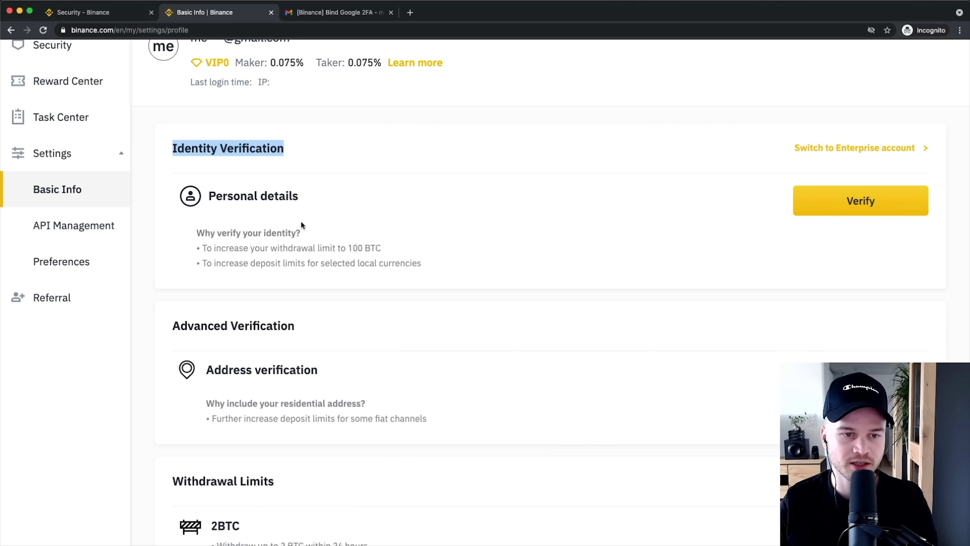
{"action": "scroll", "coordinate": [344, 233], "scroll_direction": "up", "scroll_amount": 2}
{"action": "left_click", "coordinate": [381, 241]}
{"action": "scroll", "coordinate": [422, 227], "scroll_direction": "up", "scroll_amount": 4}
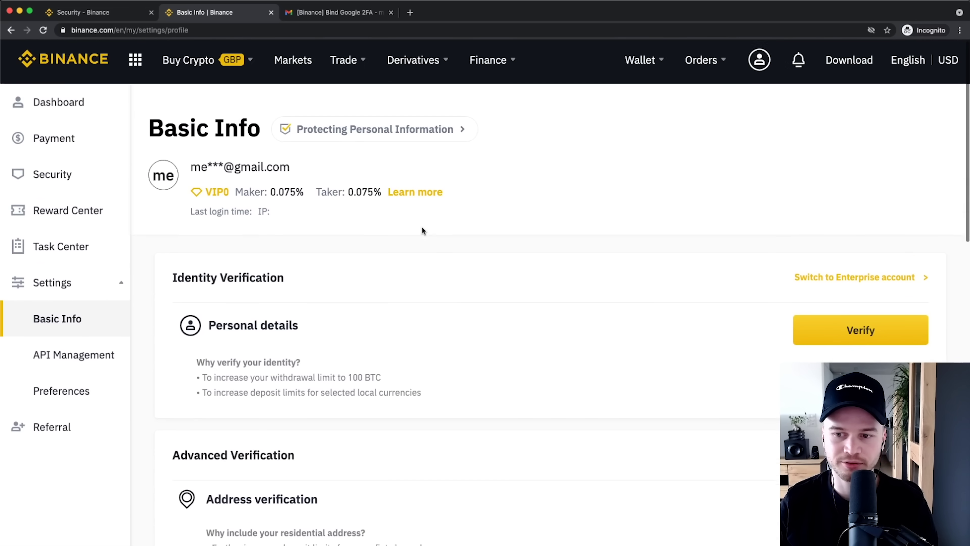
{"action": "scroll", "coordinate": [422, 229], "scroll_direction": "down", "scroll_amount": 3}
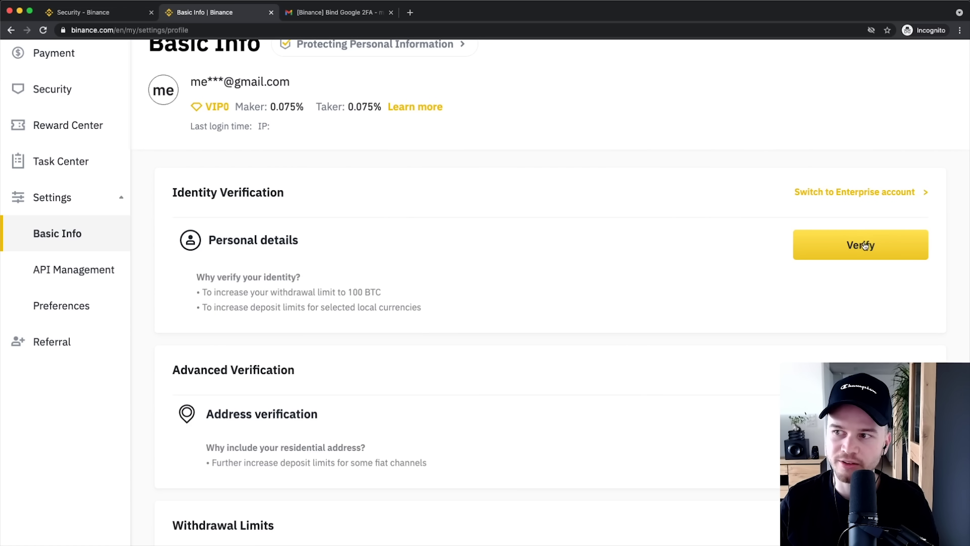
{"action": "left_click", "coordinate": [849, 246]}
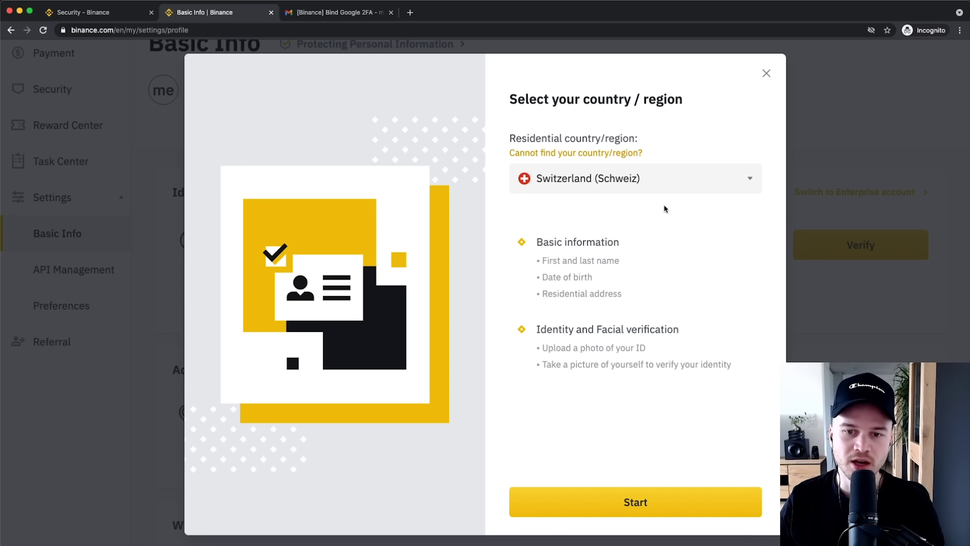
Step: Keep Switzerland (Schweiz) as the country of residence and start verification
{"action": "left_click", "coordinate": [636, 502]}
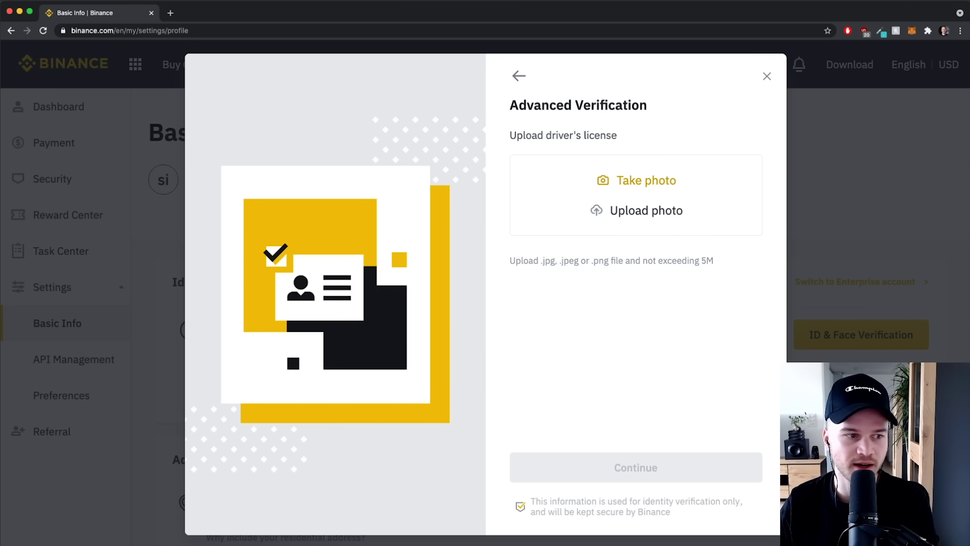
Step: Photograph the driver's licence after allowing Chrome to use the camera
{"action": "left_click", "coordinate": [642, 180]}
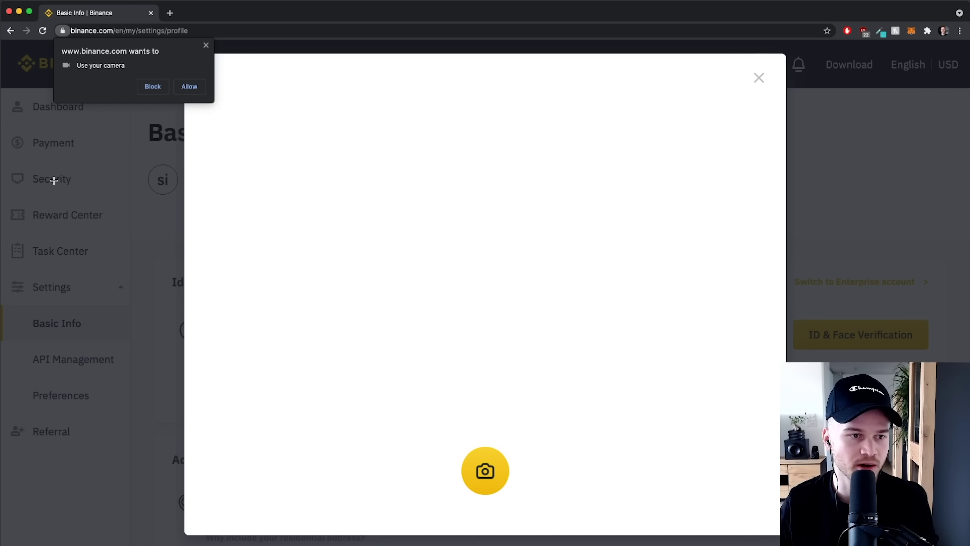
{"action": "left_click", "coordinate": [189, 87]}
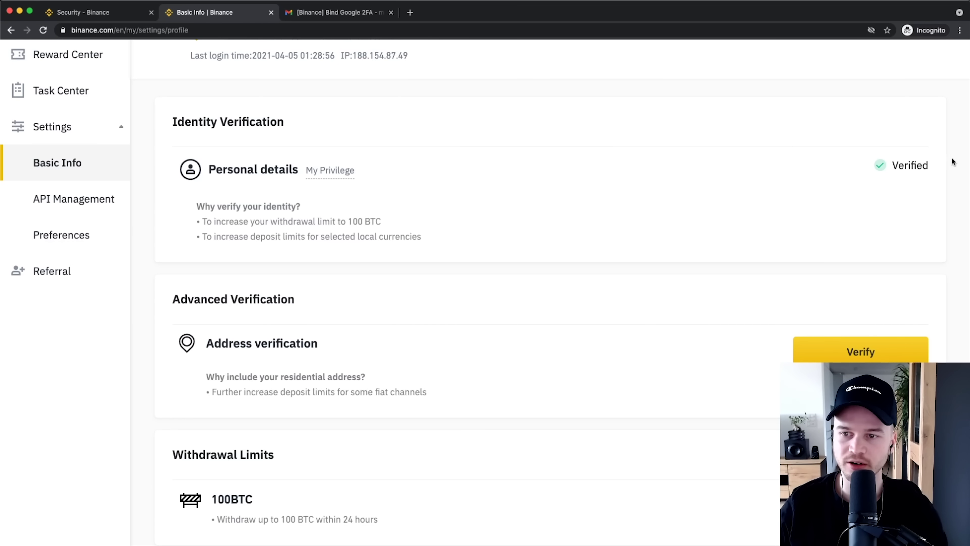
Step: Scroll Basic Info to check Personal details show Verified with a 100 BTC withdrawal limit
{"action": "scroll", "coordinate": [927, 166], "scroll_direction": "up", "scroll_amount": 5}
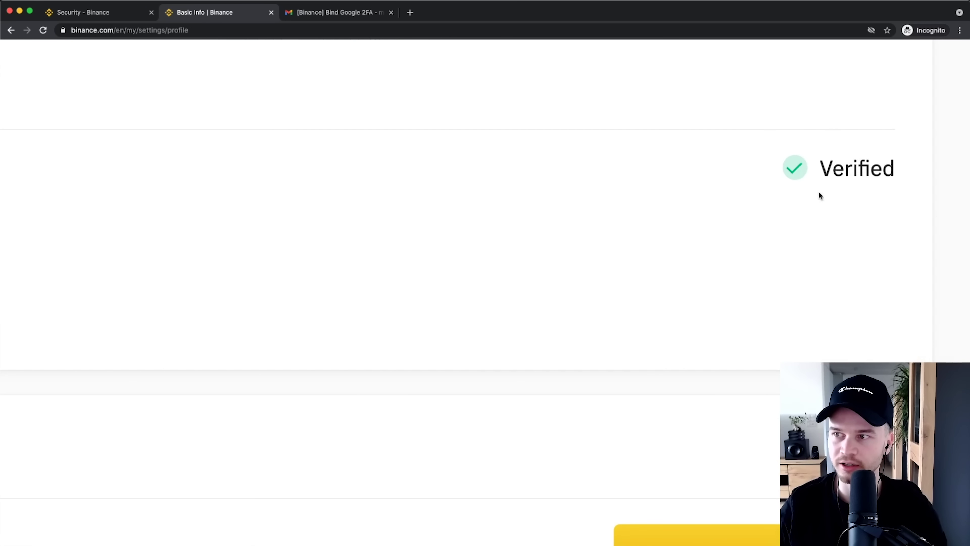
{"action": "scroll", "coordinate": [840, 183], "scroll_direction": "down", "scroll_amount": 1}
{"action": "scroll", "coordinate": [840, 183], "scroll_direction": "down", "scroll_amount": 3}
{"action": "scroll", "coordinate": [320, 189], "scroll_direction": "up", "scroll_amount": 1}
{"action": "mouse_move", "coordinate": [330, 196]}
{"action": "scroll", "coordinate": [799, 202], "scroll_direction": "up", "scroll_amount": 1}
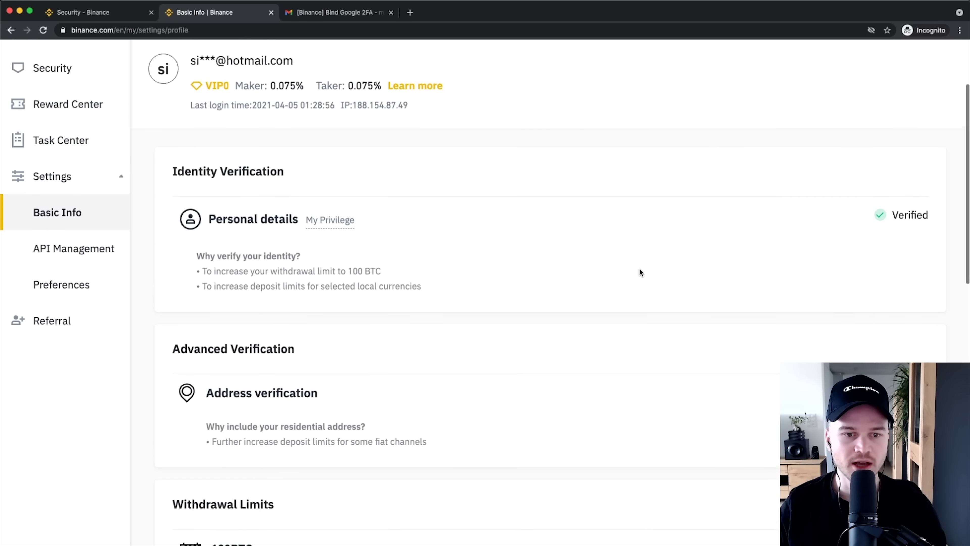
{"action": "scroll", "coordinate": [661, 278], "scroll_direction": "up", "scroll_amount": 3}
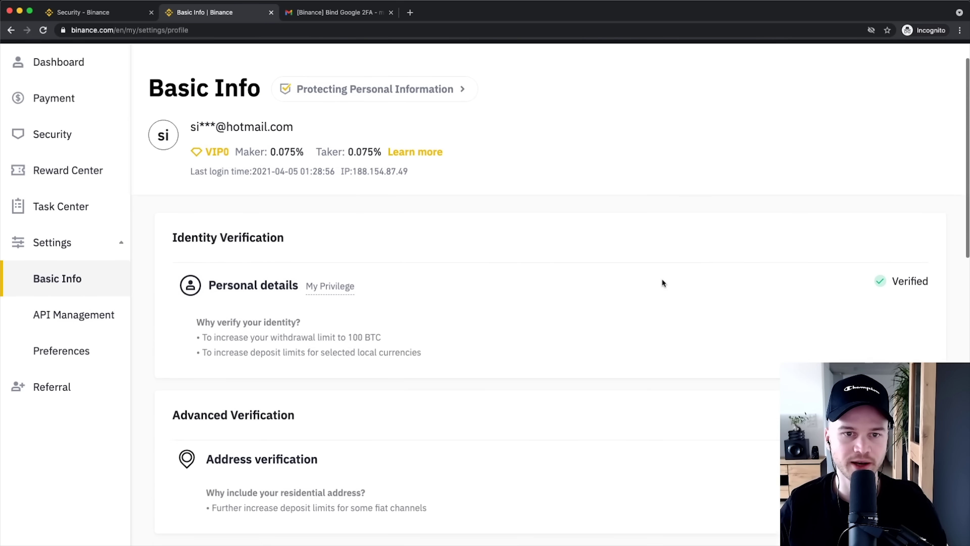
{"action": "scroll", "coordinate": [658, 279], "scroll_direction": "down", "scroll_amount": 1}
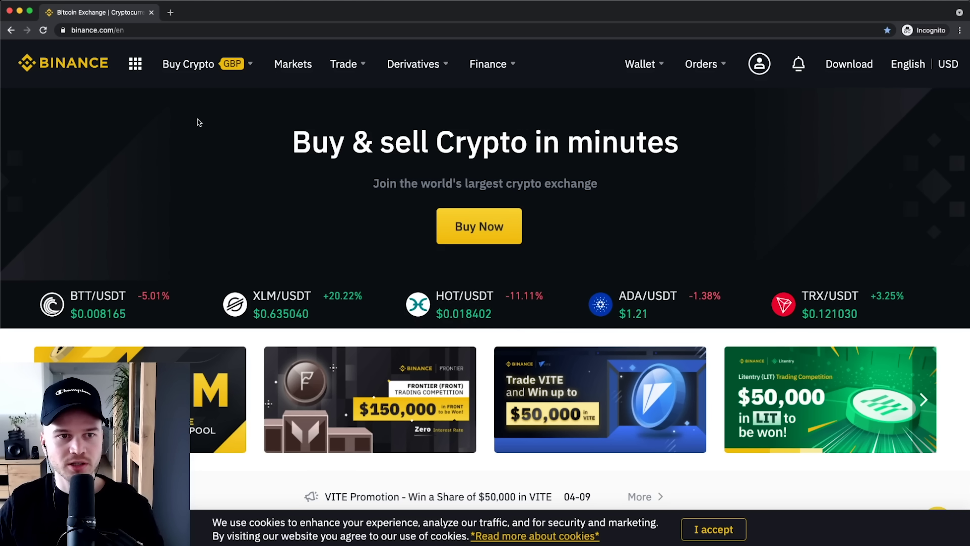
Step: Switch the Buy Crypto payment currency from GBP to EUR and choose Credit/Debit Card
{"action": "mouse_move", "coordinate": [199, 66]}
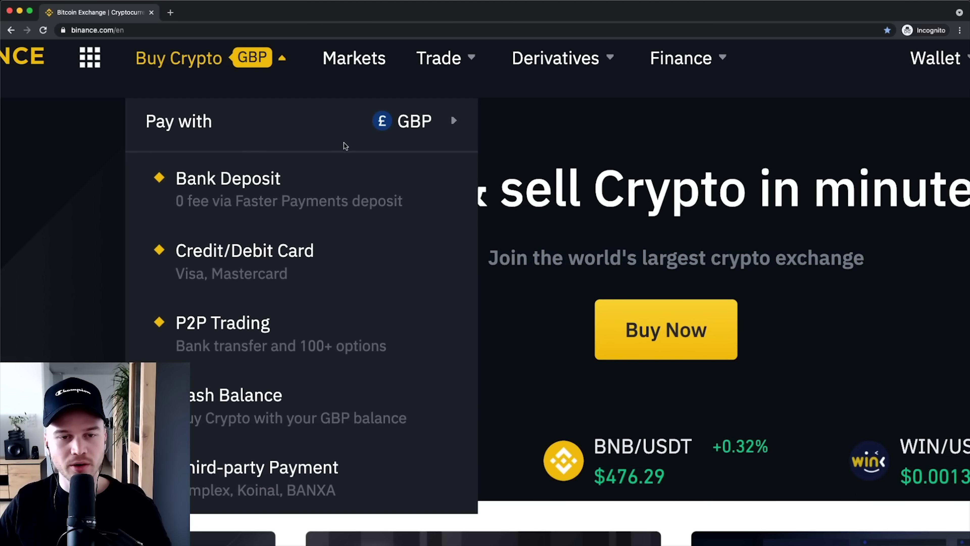
{"action": "left_click", "coordinate": [419, 132]}
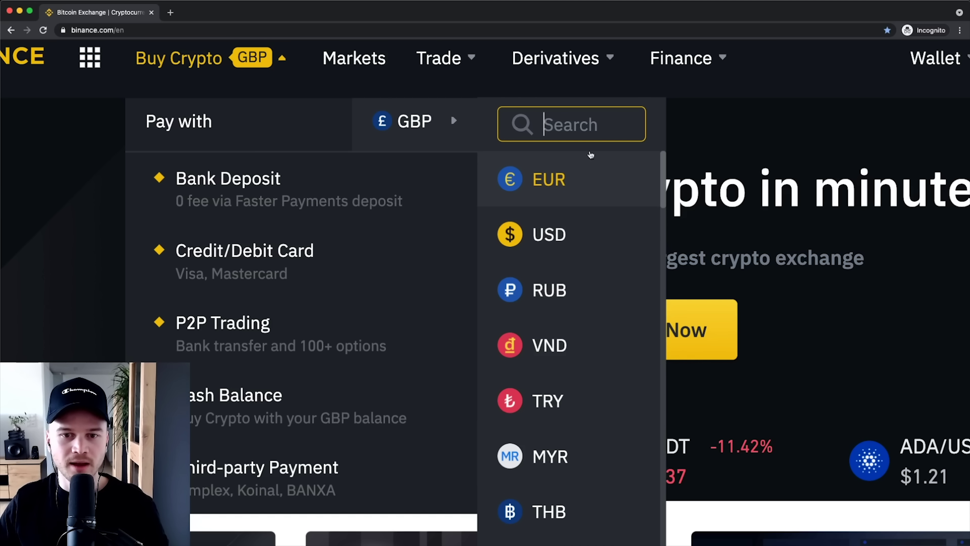
{"action": "left_click", "coordinate": [563, 184]}
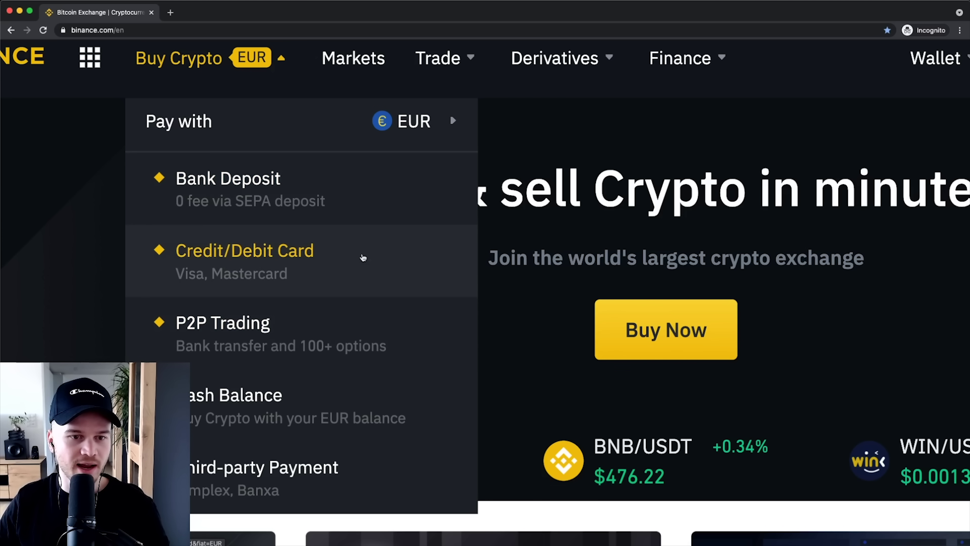
{"action": "left_click", "coordinate": [328, 257]}
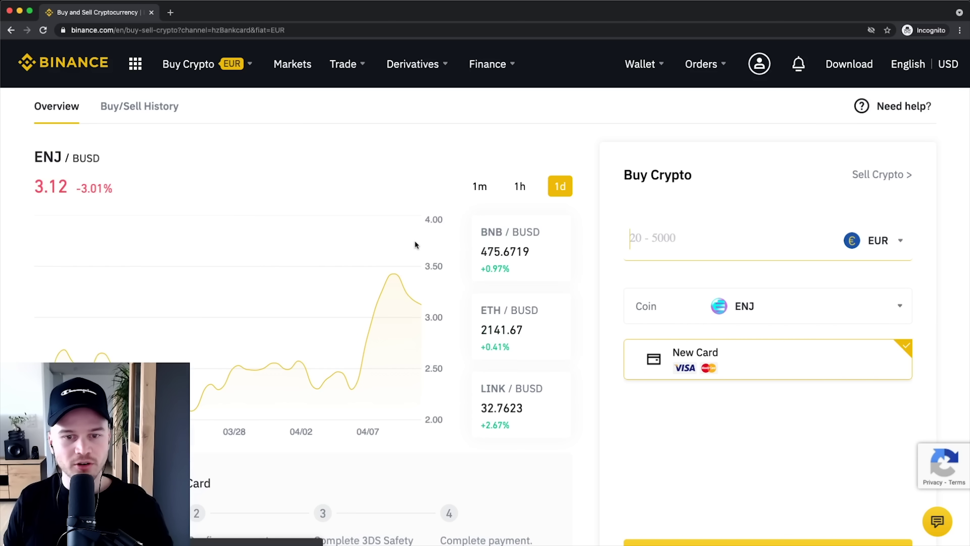
Step: Select BTC as the coin to buy by searching 'btc' in the Coin list
{"action": "scroll", "coordinate": [407, 243], "scroll_direction": "down", "scroll_amount": 1}
{"action": "scroll", "coordinate": [406, 244], "scroll_direction": "up", "scroll_amount": 1}
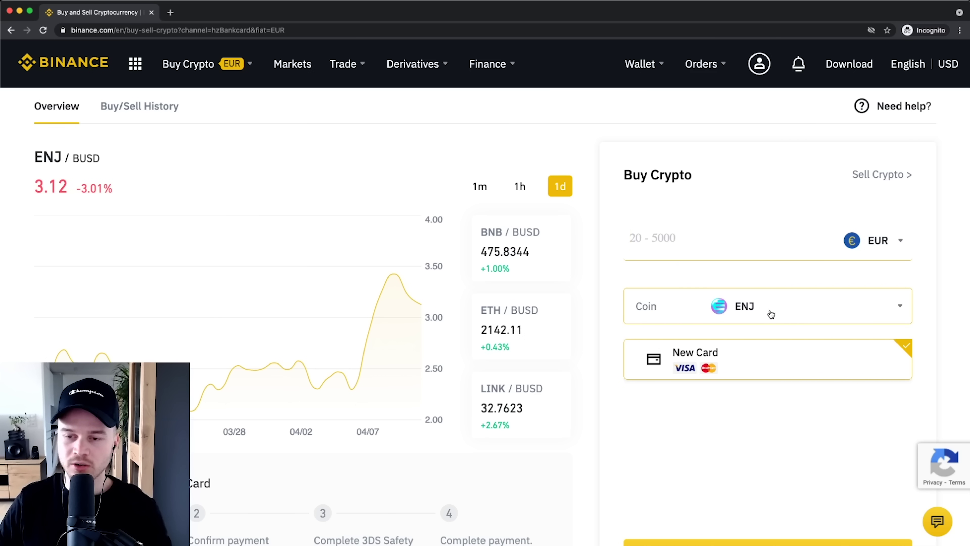
{"action": "scroll", "coordinate": [904, 274], "scroll_direction": "down", "scroll_amount": 1}
{"action": "left_click", "coordinate": [904, 274]}
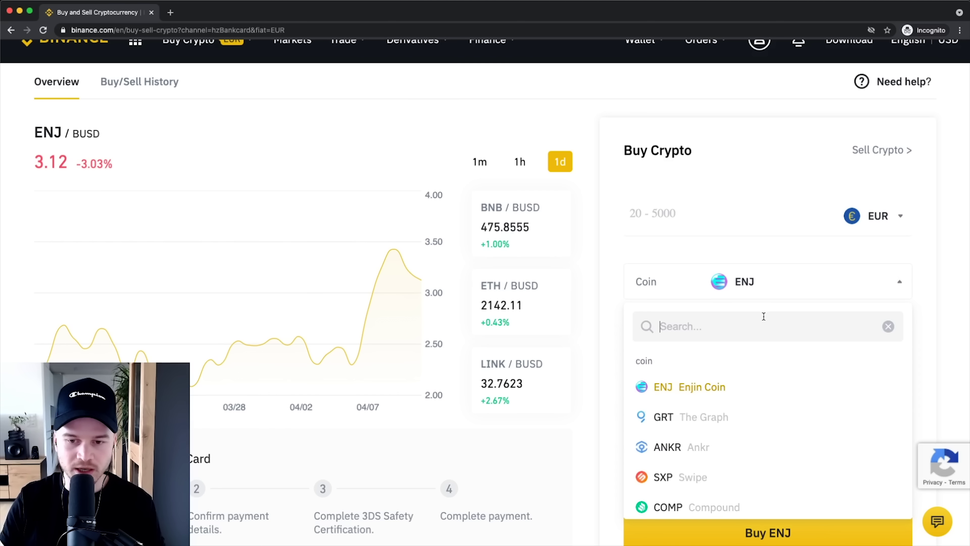
{"action": "type", "text": "btc"}
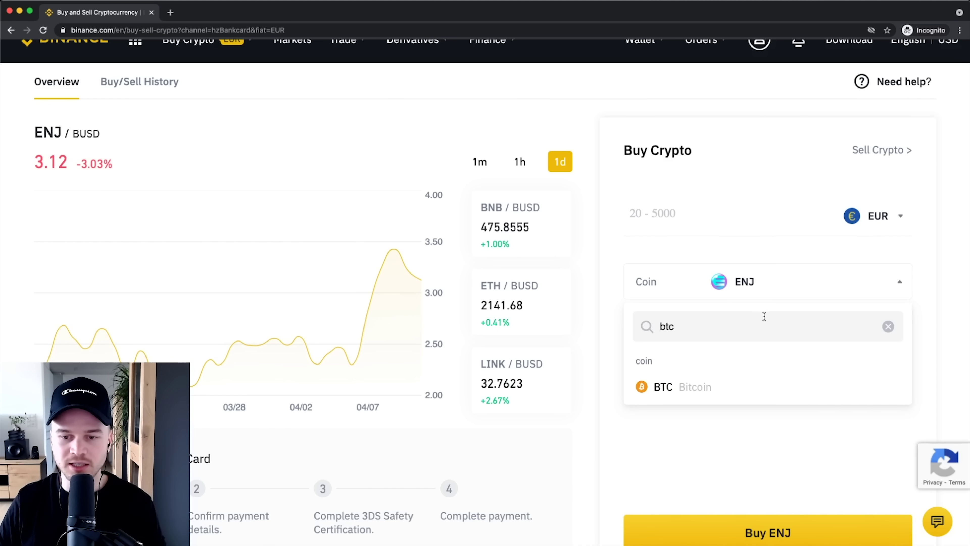
{"action": "left_click", "coordinate": [704, 387]}
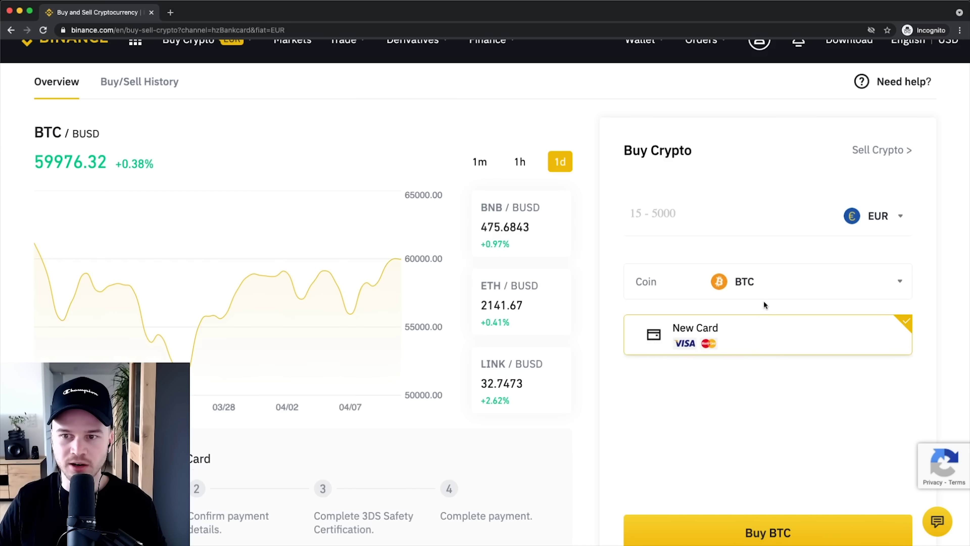
Step: Enter 1000 EUR as the spend amount, giving an estimate of about 0.019857 BTC
{"action": "left_click", "coordinate": [709, 217]}
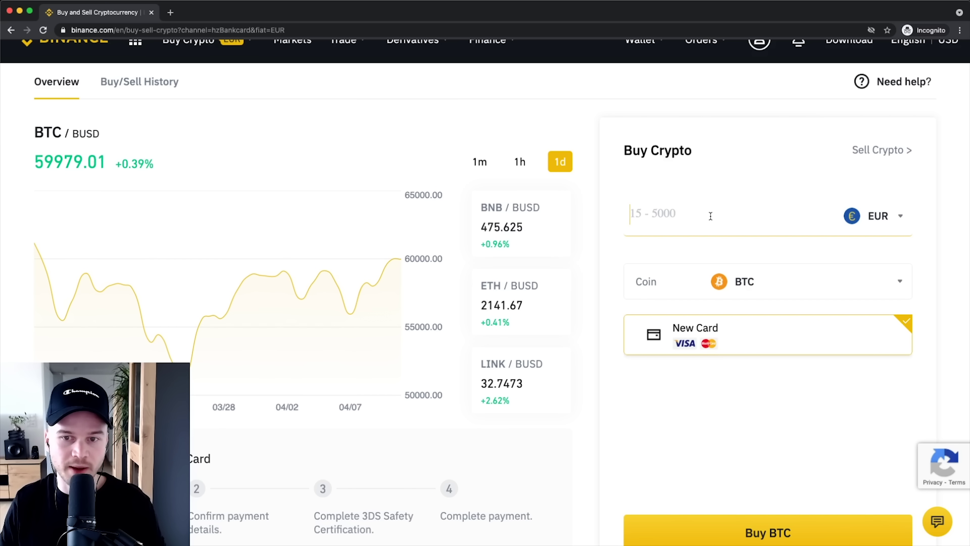
{"action": "scroll", "coordinate": [715, 219], "scroll_direction": "up", "scroll_amount": 3}
{"action": "scroll", "coordinate": [689, 210], "scroll_direction": "right", "scroll_amount": 3}
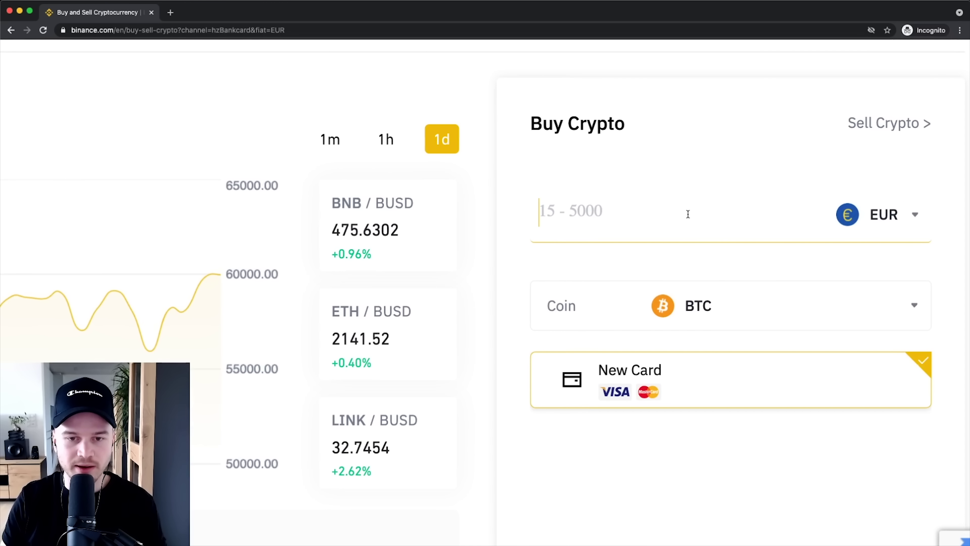
{"action": "type", "text": "1000"}
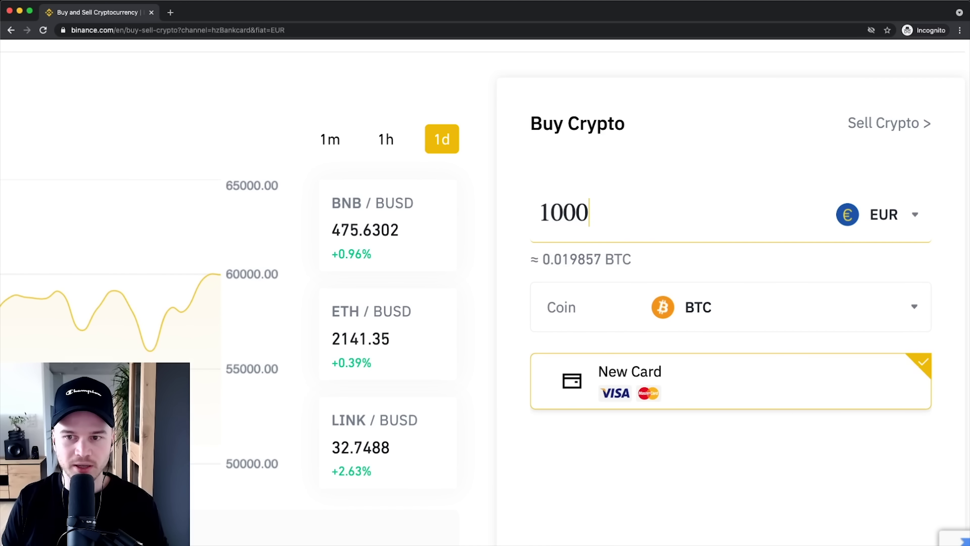
{"action": "scroll", "coordinate": [716, 257], "scroll_direction": "down", "scroll_amount": 3}
{"action": "scroll", "coordinate": [669, 264], "scroll_direction": "up", "scroll_amount": 3}
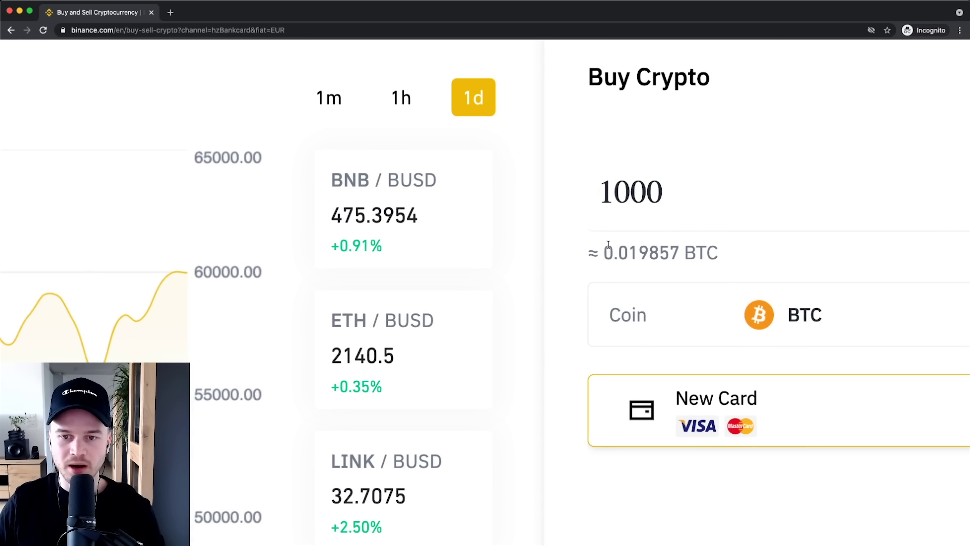
{"action": "left_click_drag", "start_coordinate": [604, 252], "coordinate": [787, 260]}
{"action": "scroll", "coordinate": [425, 187], "scroll_direction": "right", "scroll_amount": 5}
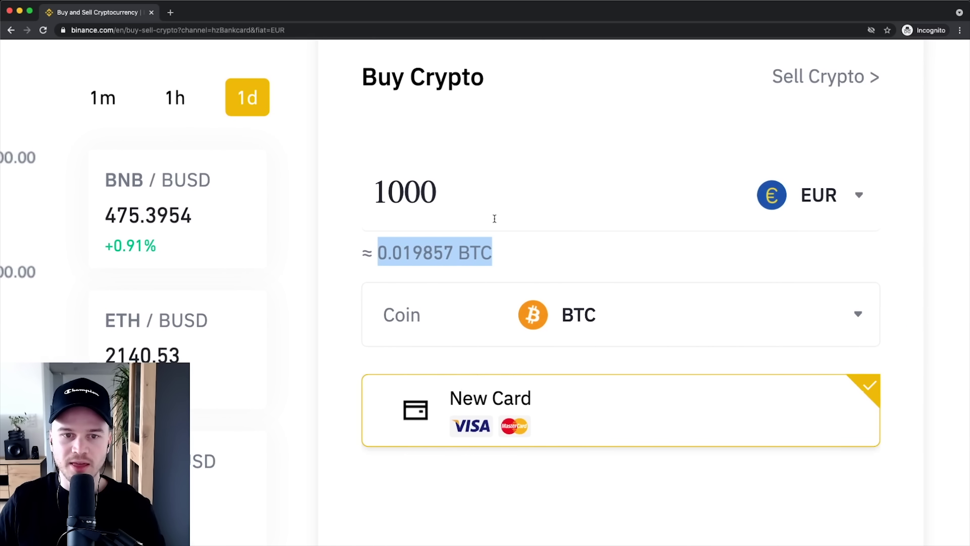
{"action": "scroll", "coordinate": [491, 214], "scroll_direction": "down", "scroll_amount": 3}
{"action": "scroll", "coordinate": [600, 234], "scroll_direction": "down", "scroll_amount": 3}
{"action": "scroll", "coordinate": [743, 321], "scroll_direction": "down", "scroll_amount": 3}
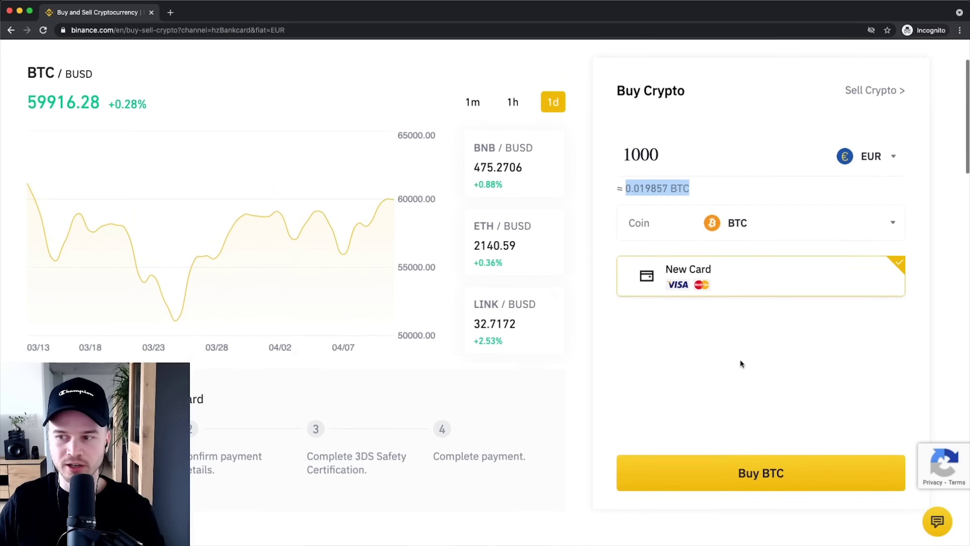
Step: Start the BTC card purchase, then cancel out of the Buy with Card dialog
{"action": "left_click", "coordinate": [759, 410]}
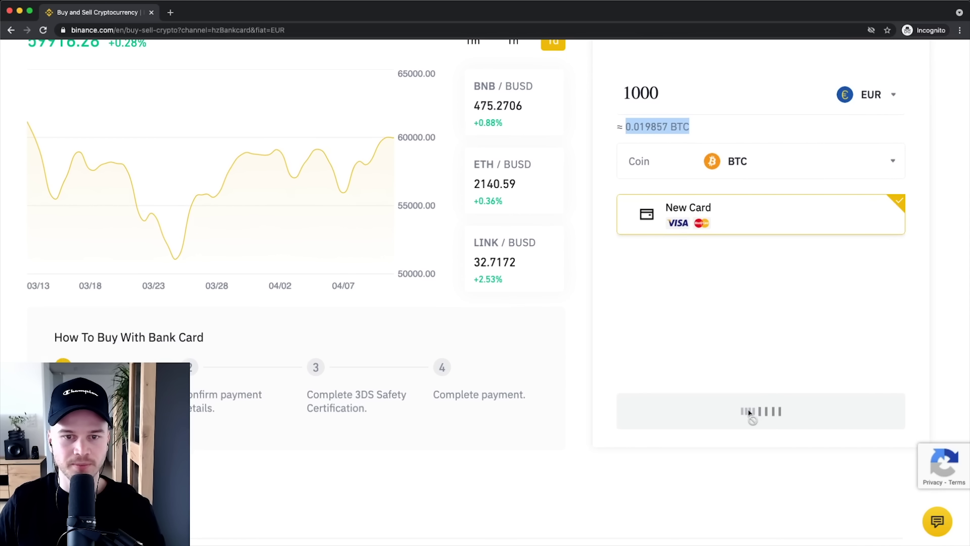
{"action": "left_click", "coordinate": [428, 297]}
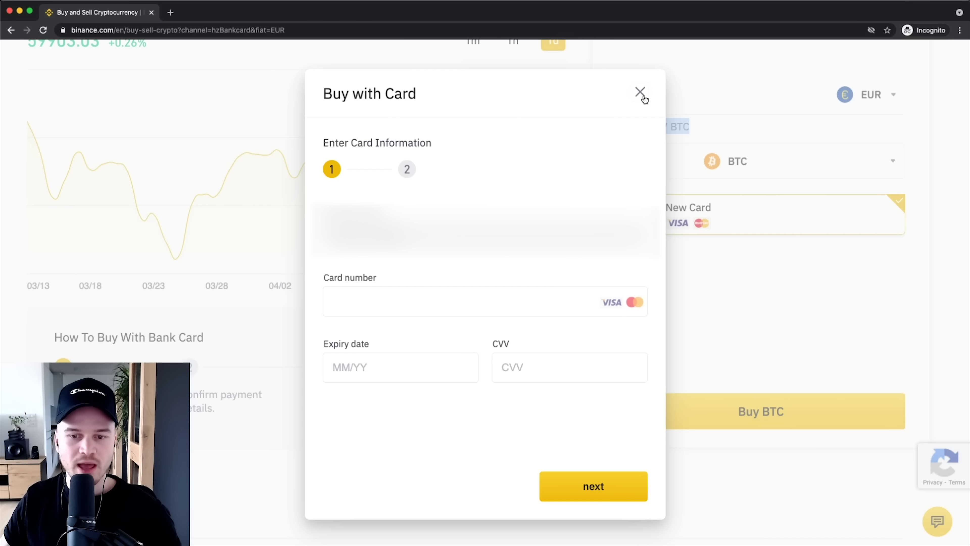
{"action": "left_click", "coordinate": [640, 93]}
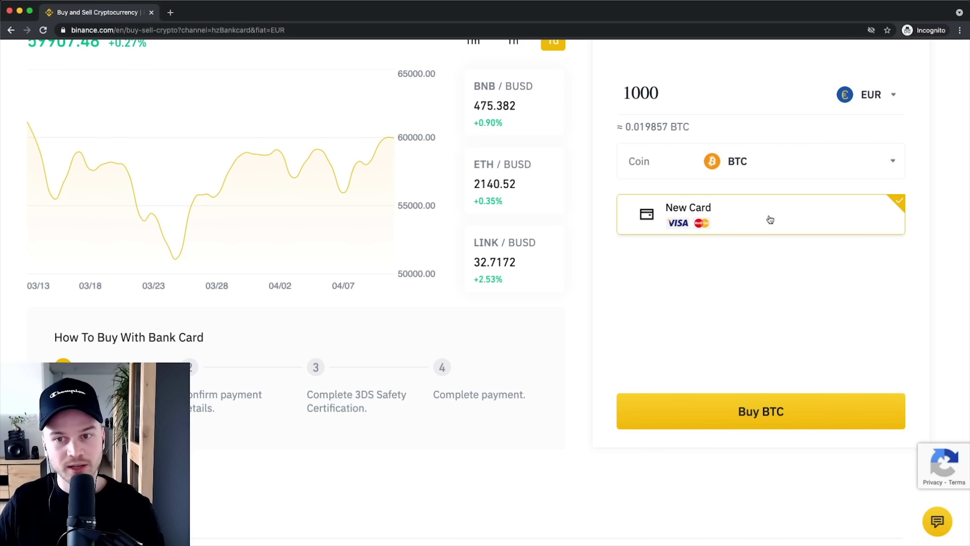
Step: Go to the EUR bank deposit page from the Buy Crypto menu
{"action": "scroll", "coordinate": [771, 272], "scroll_direction": "up", "scroll_amount": 4}
{"action": "scroll", "coordinate": [771, 274], "scroll_direction": "up", "scroll_amount": 1}
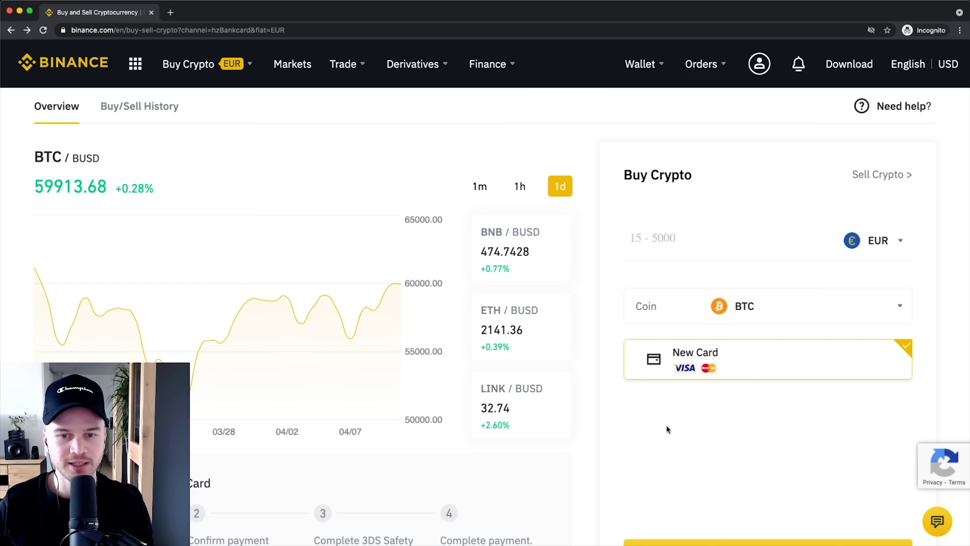
{"action": "mouse_move", "coordinate": [188, 63]}
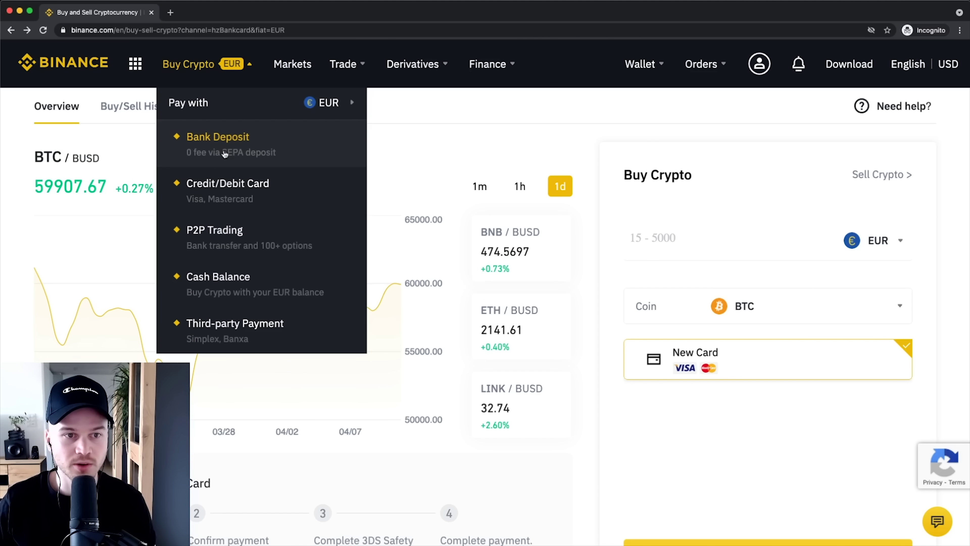
{"action": "left_click", "coordinate": [225, 154]}
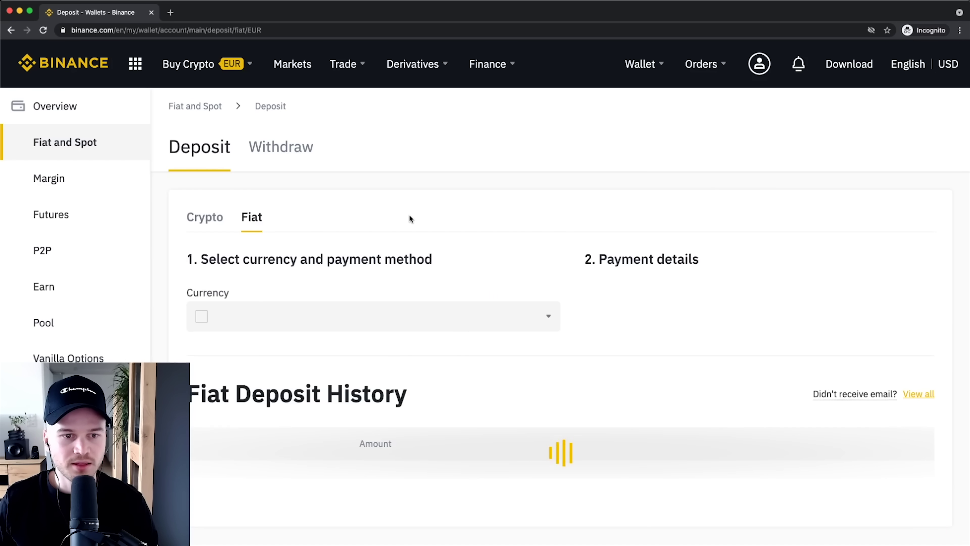
Step: Enter 1000 EUR as the Bank Transfer (SEPA) deposit amount
{"action": "scroll", "coordinate": [410, 219], "scroll_direction": "down", "scroll_amount": 2}
{"action": "scroll", "coordinate": [410, 213], "scroll_direction": "down", "scroll_amount": 1}
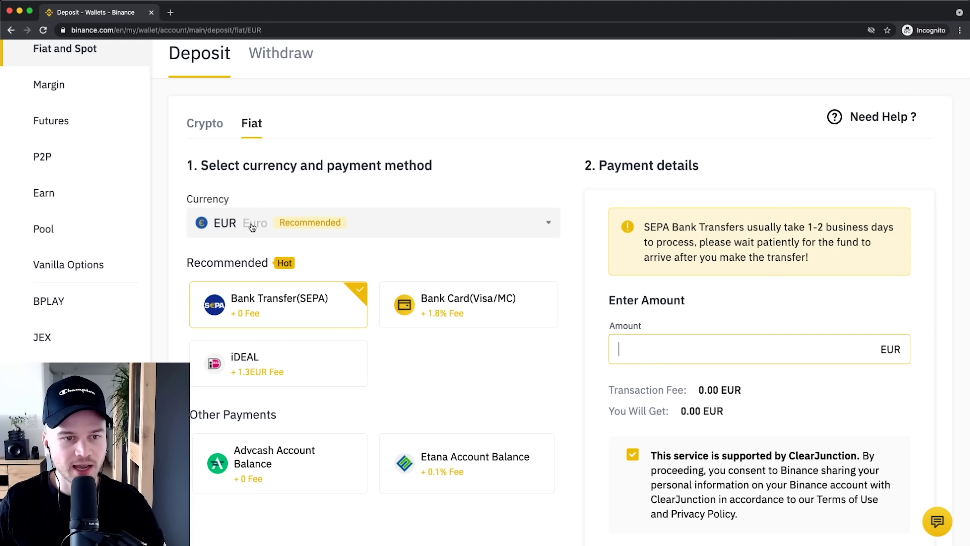
{"action": "scroll", "coordinate": [338, 189], "scroll_direction": "down", "scroll_amount": 2}
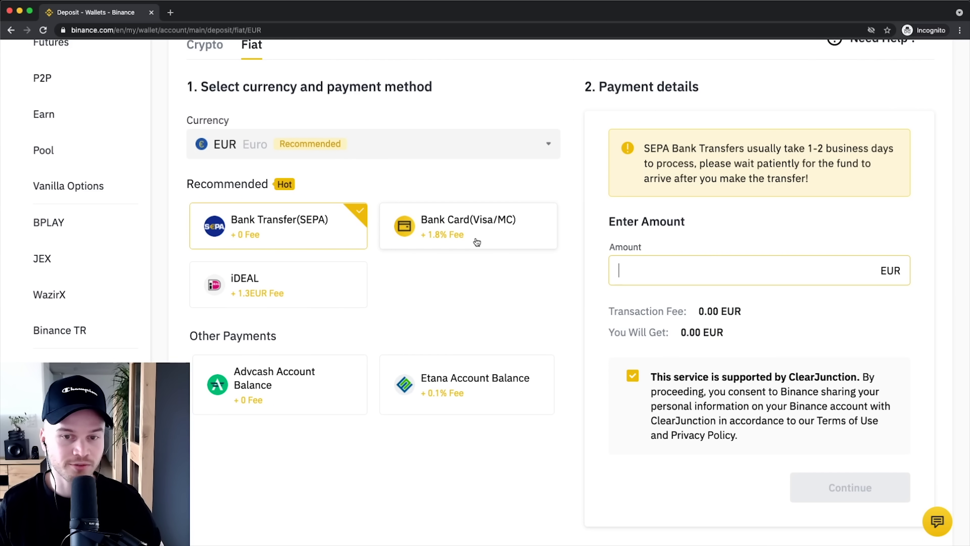
{"action": "scroll", "coordinate": [470, 246], "scroll_direction": "up", "scroll_amount": 5}
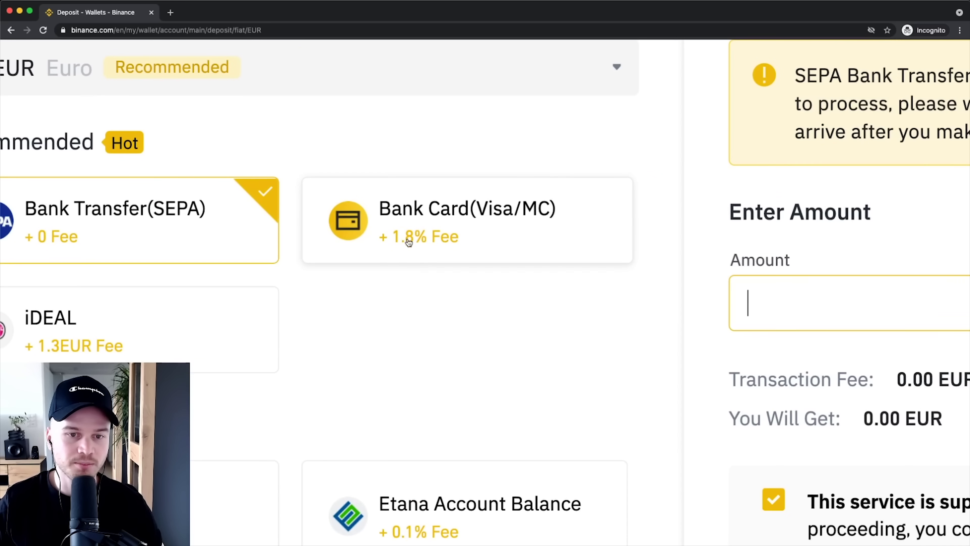
{"action": "scroll", "coordinate": [445, 244], "scroll_direction": "down", "scroll_amount": 2}
{"action": "scroll", "coordinate": [449, 244], "scroll_direction": "down", "scroll_amount": 3}
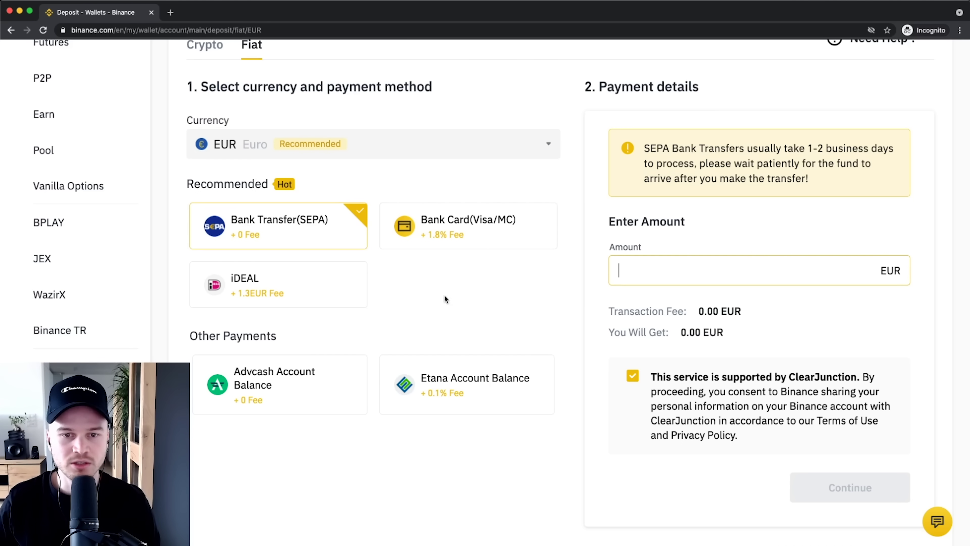
{"action": "scroll", "coordinate": [384, 266], "scroll_direction": "up", "scroll_amount": 1}
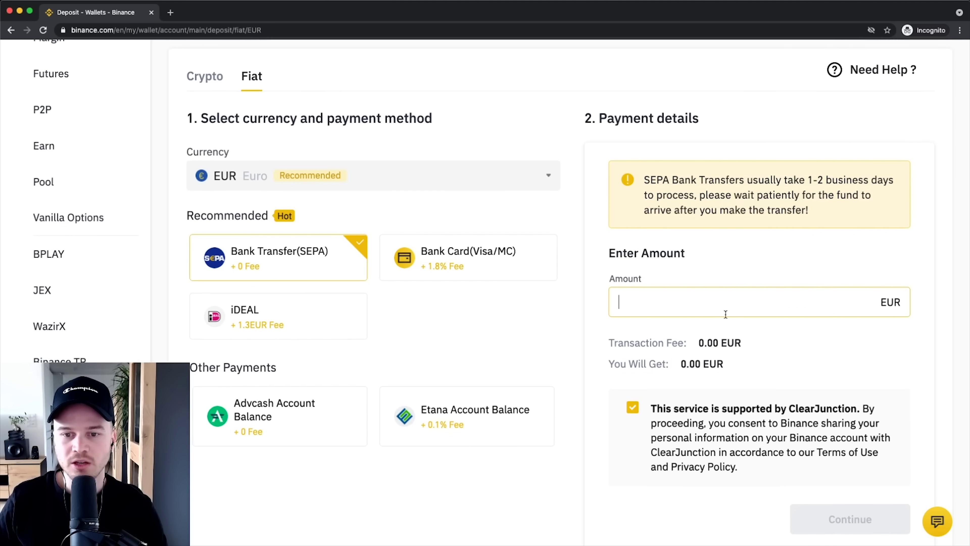
{"action": "scroll", "coordinate": [745, 298], "scroll_direction": "down", "scroll_amount": 1}
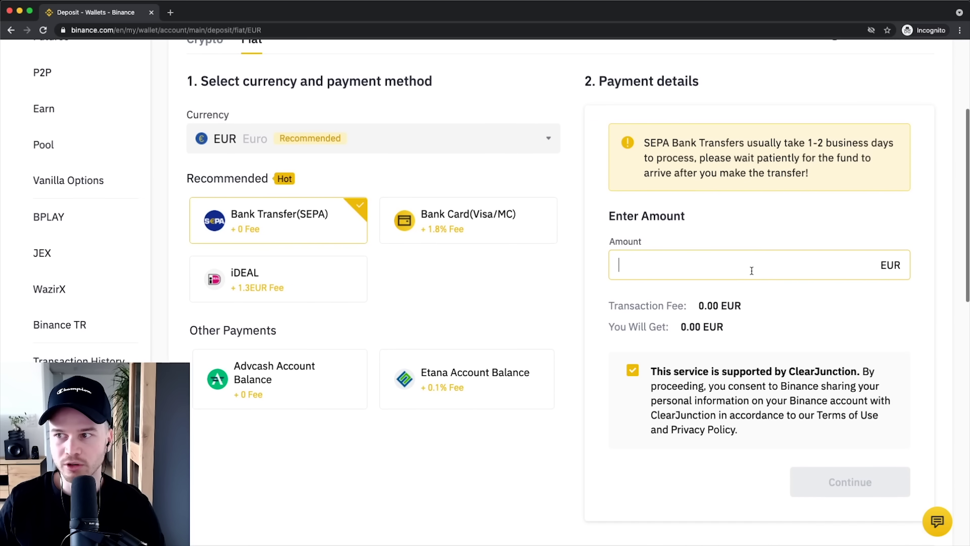
{"action": "scroll", "coordinate": [749, 272], "scroll_direction": "up", "scroll_amount": 5}
{"action": "scroll", "coordinate": [749, 271], "scroll_direction": "right", "scroll_amount": 3}
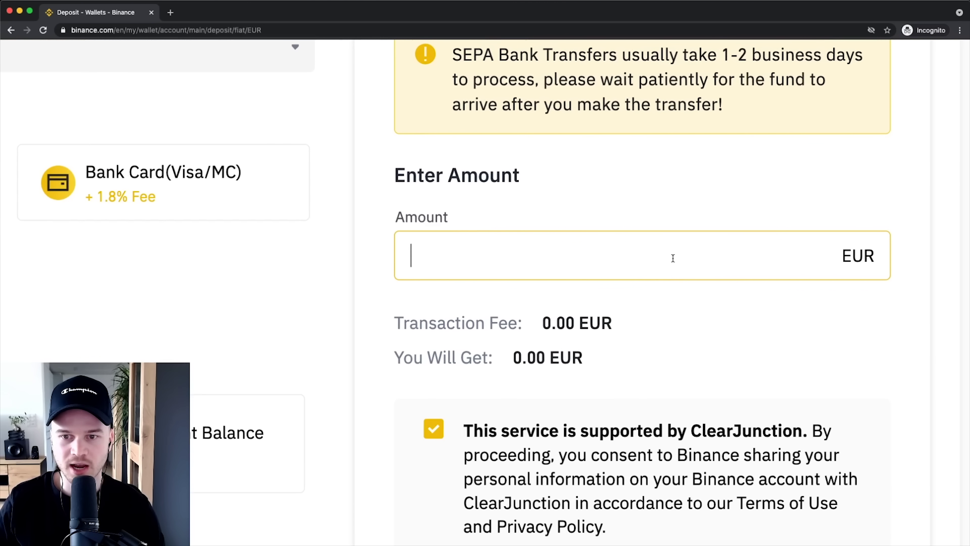
{"action": "type", "text": "1000"}
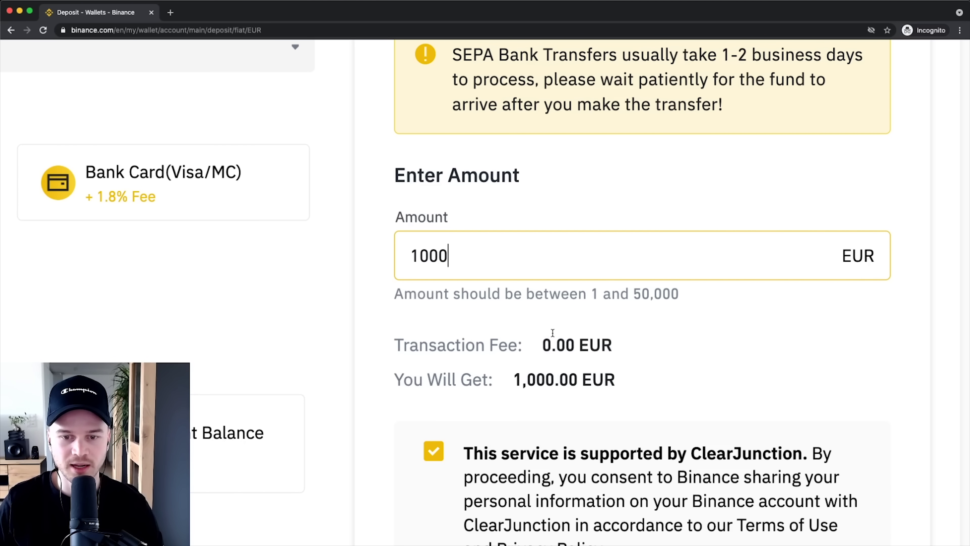
Step: Check the 0.00 EUR fee and 1,000.00 EUR to receive, zooming out to see the full form
{"action": "scroll", "coordinate": [544, 336], "scroll_direction": "down", "scroll_amount": 1}
{"action": "left_click_drag", "start_coordinate": [418, 308], "coordinate": [626, 308]}
{"action": "left_click", "coordinate": [642, 307]}
{"action": "key", "text": "super+minus"}
{"action": "key", "text": "super+minus"}
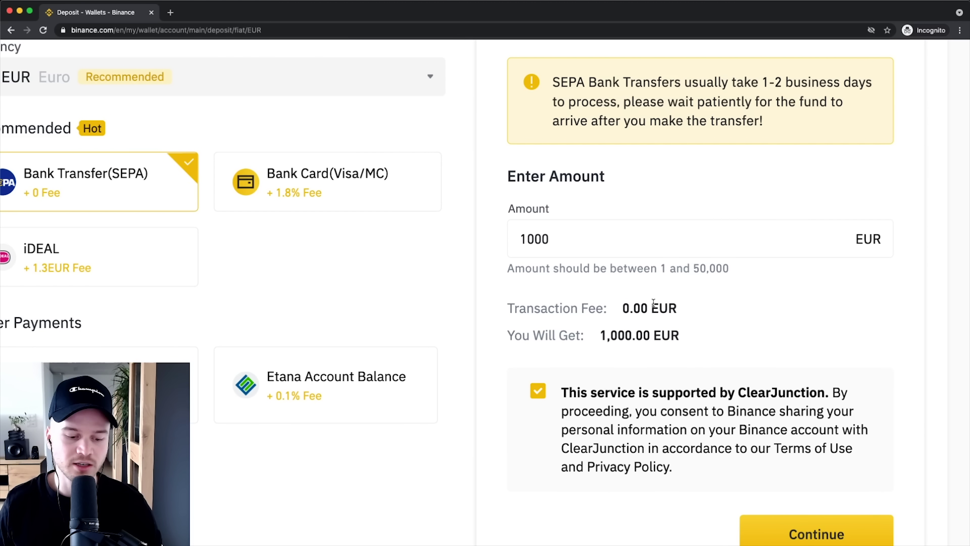
{"action": "key", "text": "super+minus"}
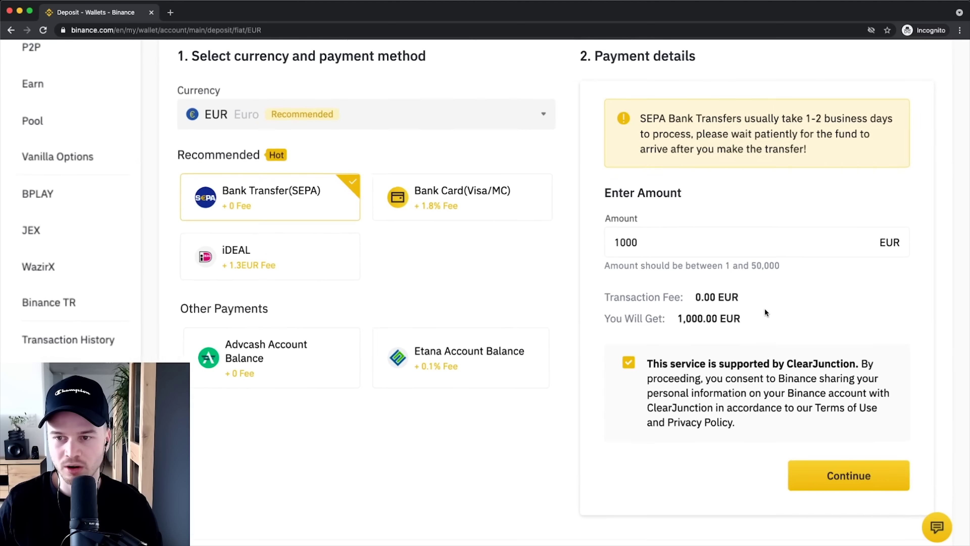
{"action": "scroll", "coordinate": [781, 309], "scroll_direction": "down", "scroll_amount": 2}
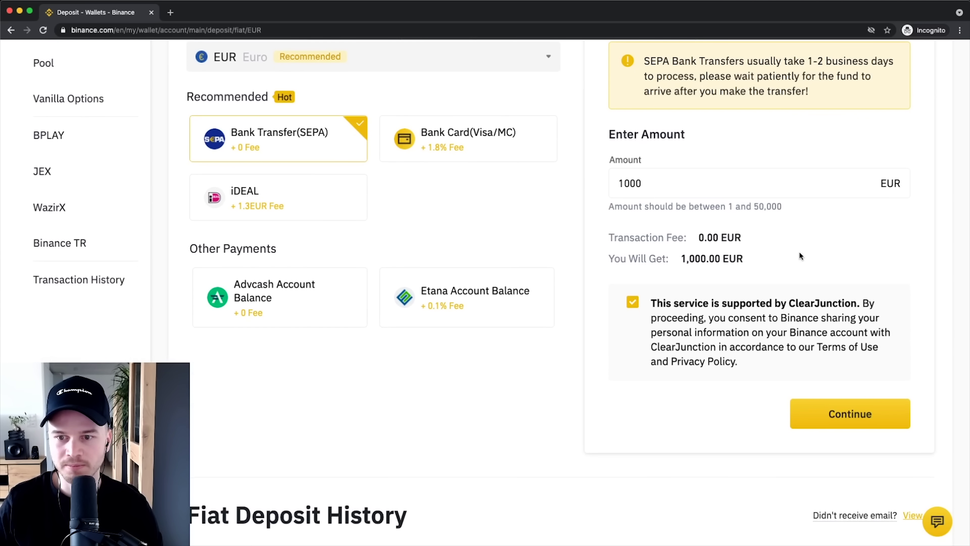
{"action": "scroll", "coordinate": [747, 325], "scroll_direction": "down", "scroll_amount": 1}
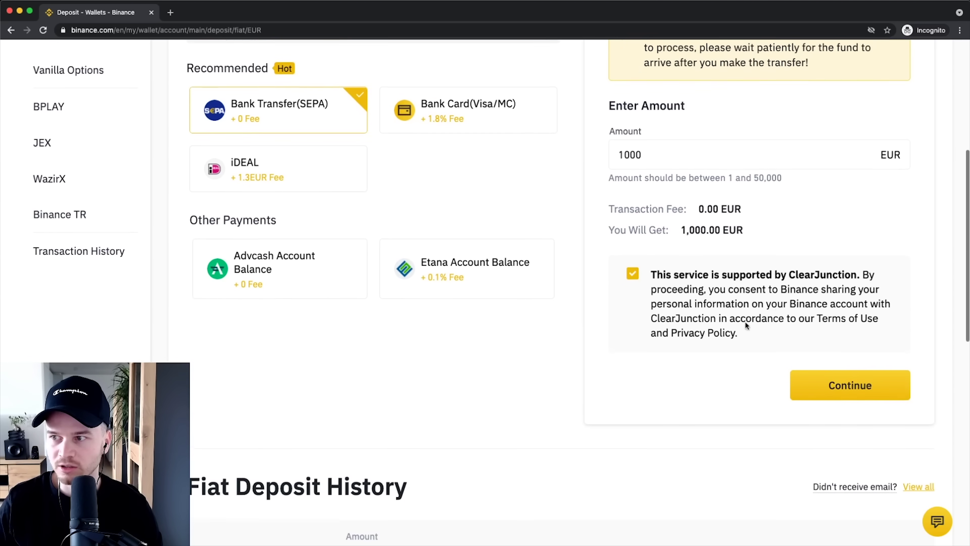
Step: Submit the 1000 EUR deposit and confirm the notice that the beneficiary name must be Binance
{"action": "left_click", "coordinate": [853, 385]}
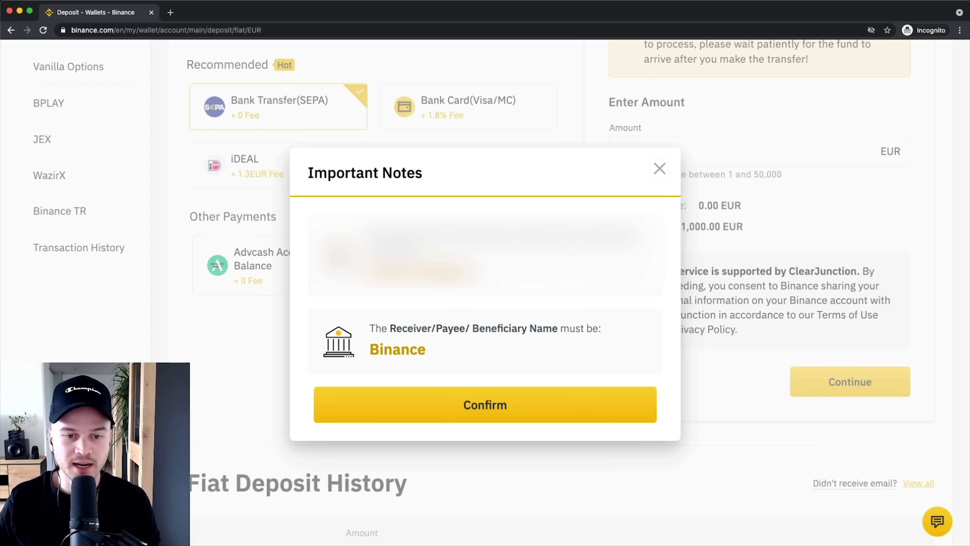
{"action": "left_click_drag", "start_coordinate": [377, 350], "coordinate": [421, 349]}
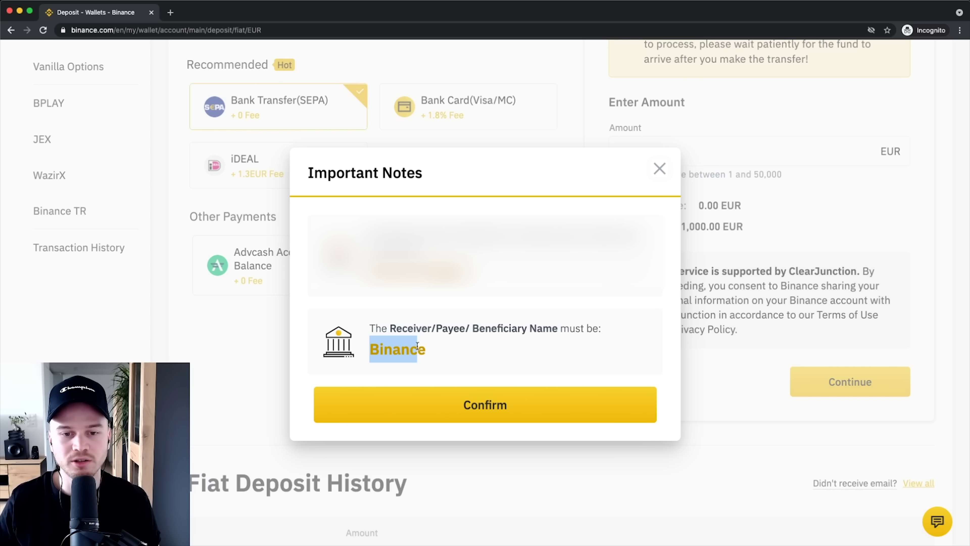
{"action": "left_click", "coordinate": [487, 382]}
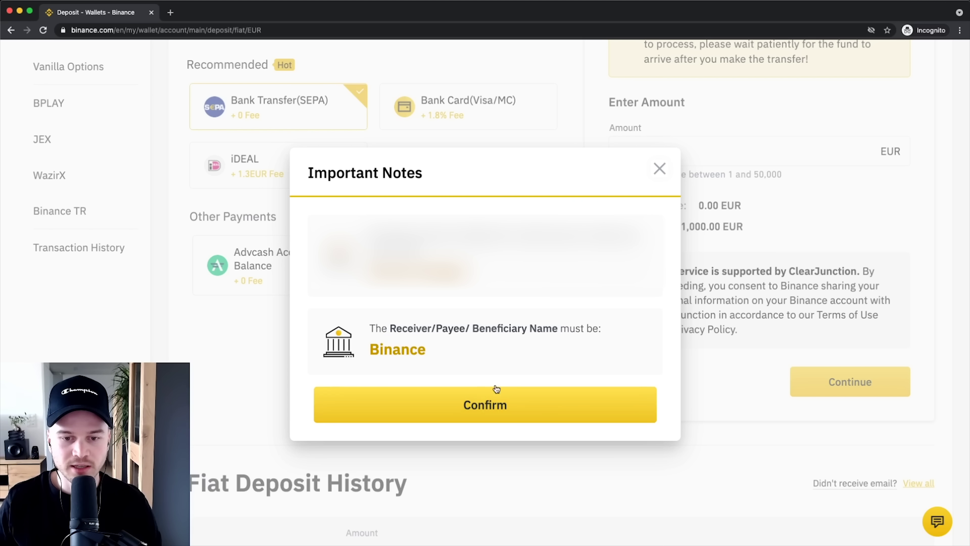
{"action": "left_click", "coordinate": [483, 400]}
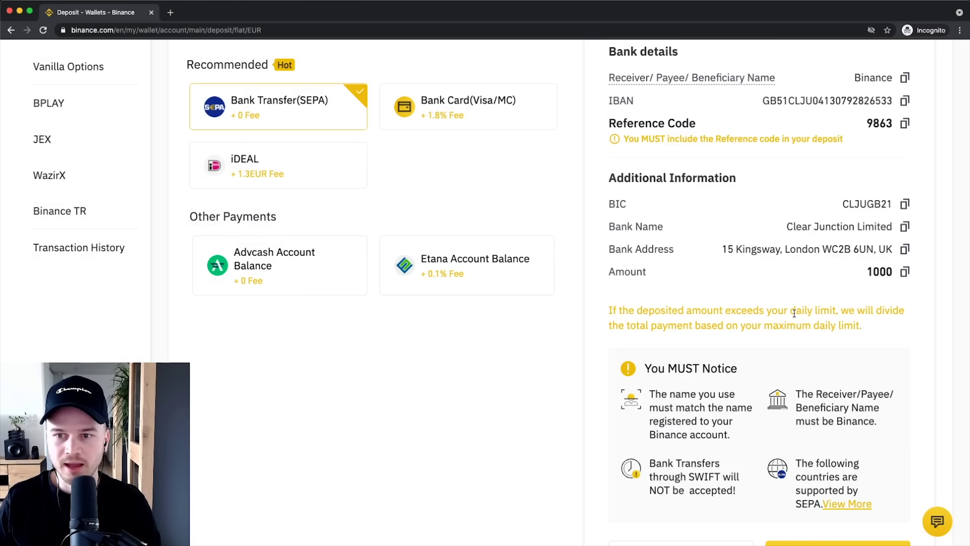
{"action": "scroll", "coordinate": [758, 237], "scroll_direction": "up", "scroll_amount": 3}
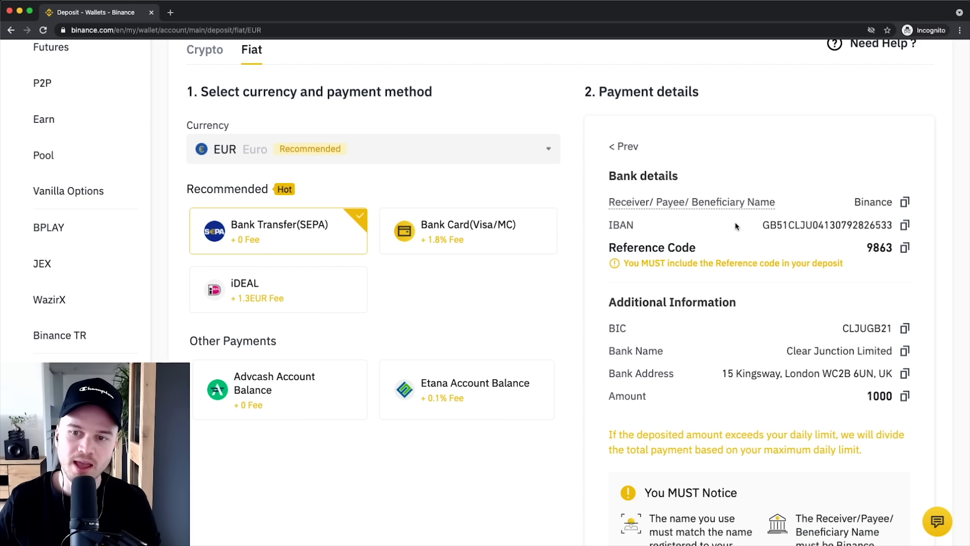
{"action": "scroll", "coordinate": [805, 228], "scroll_direction": "up", "scroll_amount": 3}
{"action": "scroll", "coordinate": [805, 230], "scroll_direction": "right", "scroll_amount": 1}
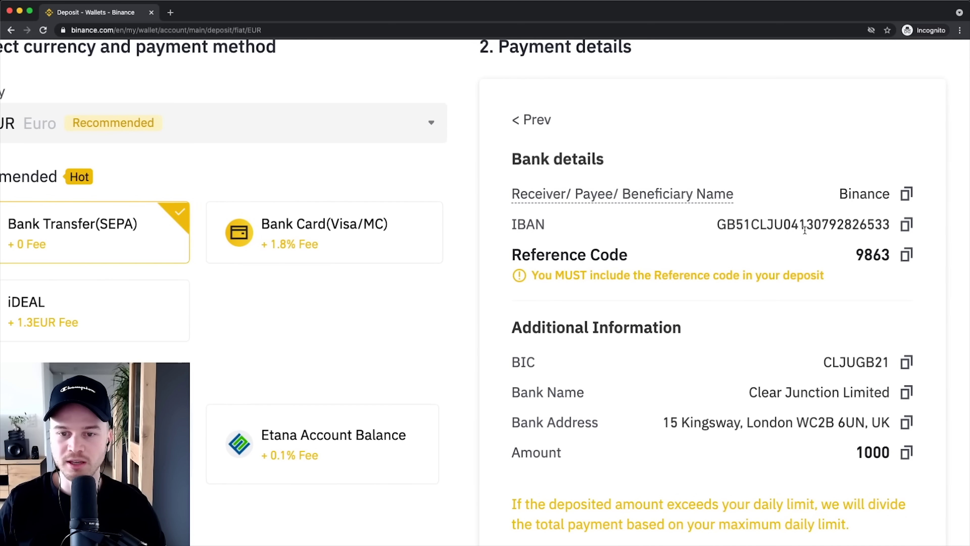
{"action": "scroll", "coordinate": [805, 230], "scroll_direction": "right", "scroll_amount": 1}
{"action": "scroll", "coordinate": [804, 229], "scroll_direction": "up", "scroll_amount": 3}
{"action": "left_click_drag", "start_coordinate": [819, 263], "coordinate": [865, 263]}
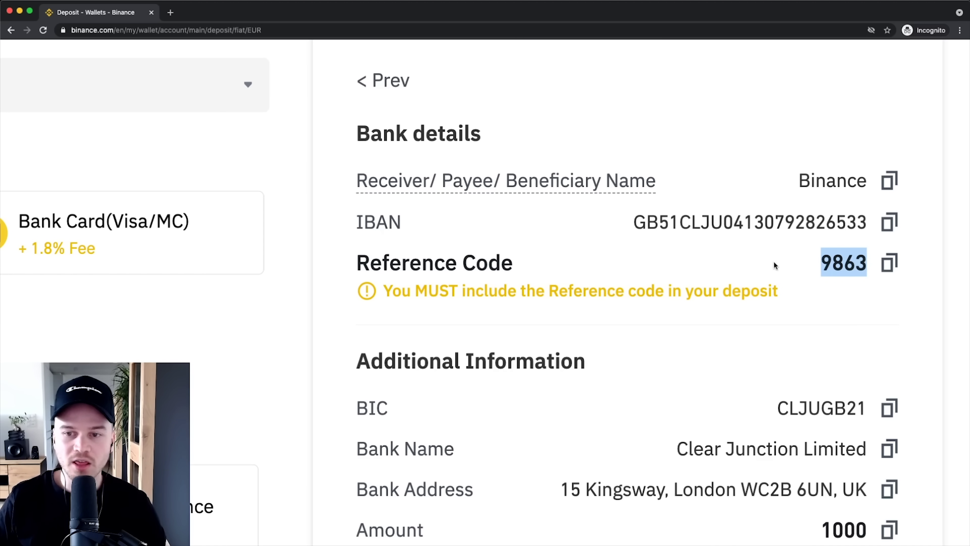
{"action": "scroll", "coordinate": [781, 266], "scroll_direction": "down", "scroll_amount": 5}
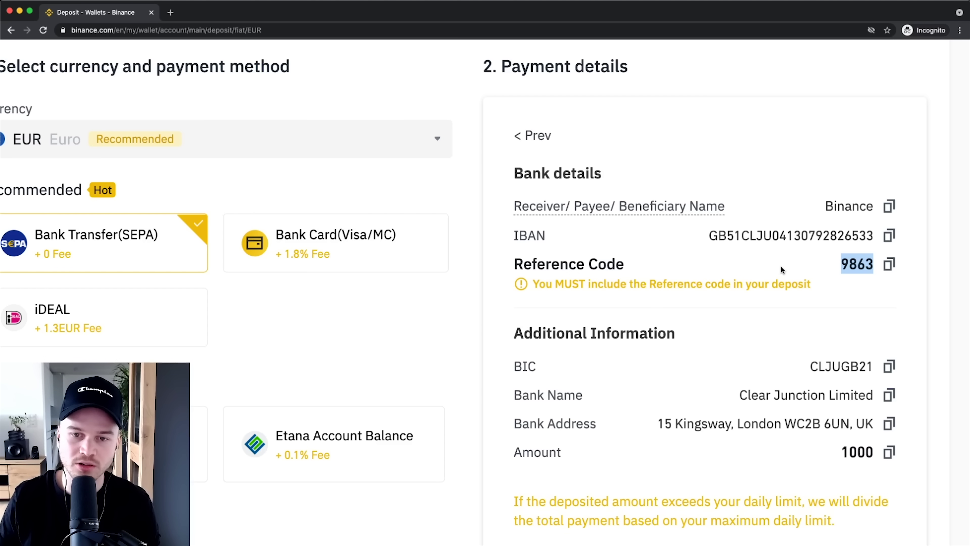
{"action": "left_click_drag", "start_coordinate": [833, 261], "coordinate": [874, 265]}
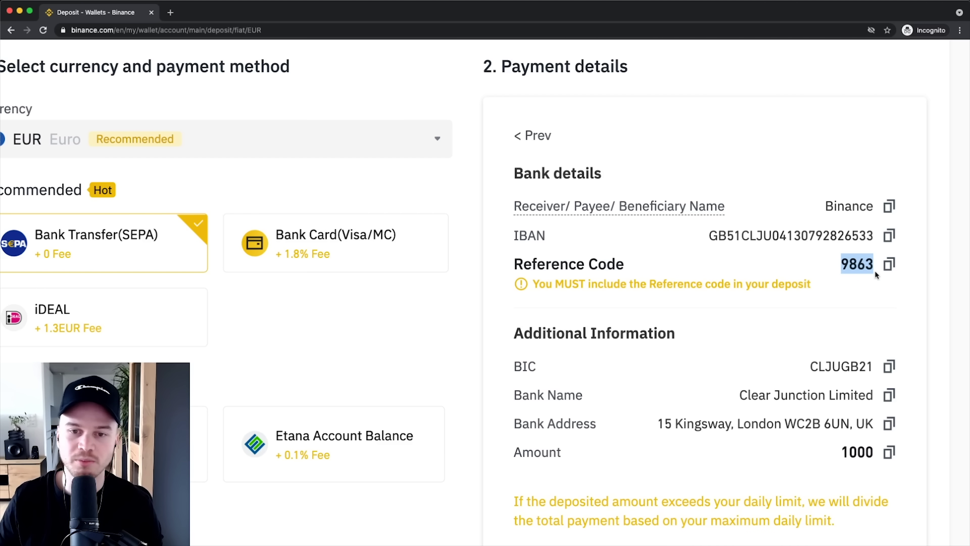
Step: Review the remaining bank details, then return to the Enter Amount step
{"action": "scroll", "coordinate": [759, 262], "scroll_direction": "down", "scroll_amount": 3}
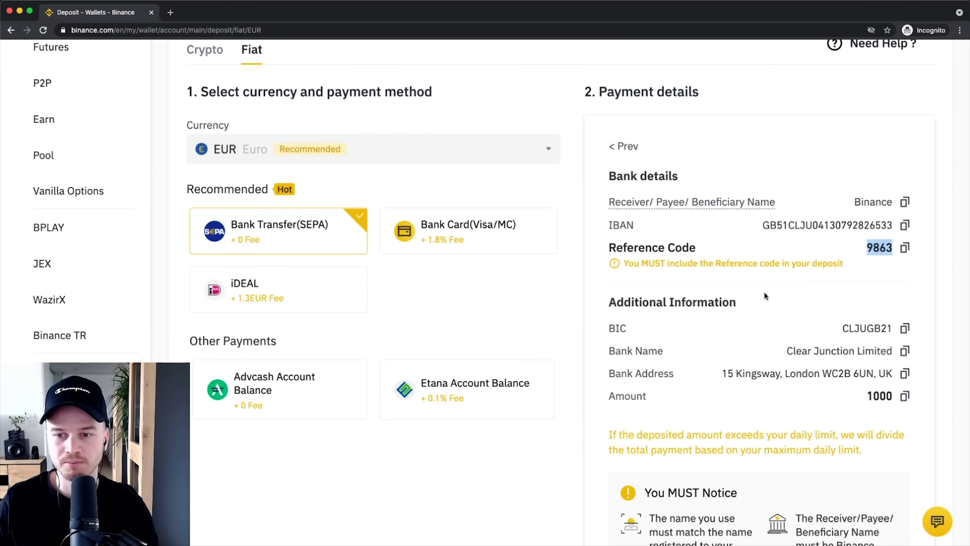
{"action": "scroll", "coordinate": [801, 246], "scroll_direction": "down", "scroll_amount": 1}
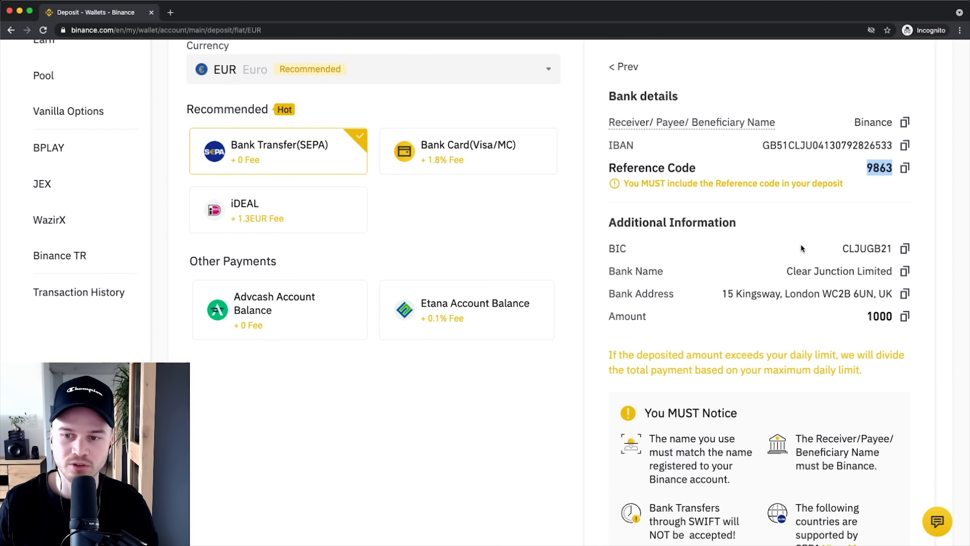
{"action": "scroll", "coordinate": [801, 244], "scroll_direction": "down", "scroll_amount": 5}
{"action": "scroll", "coordinate": [745, 295], "scroll_direction": "up", "scroll_amount": 10}
{"action": "scroll", "coordinate": [744, 296], "scroll_direction": "down", "scroll_amount": 2}
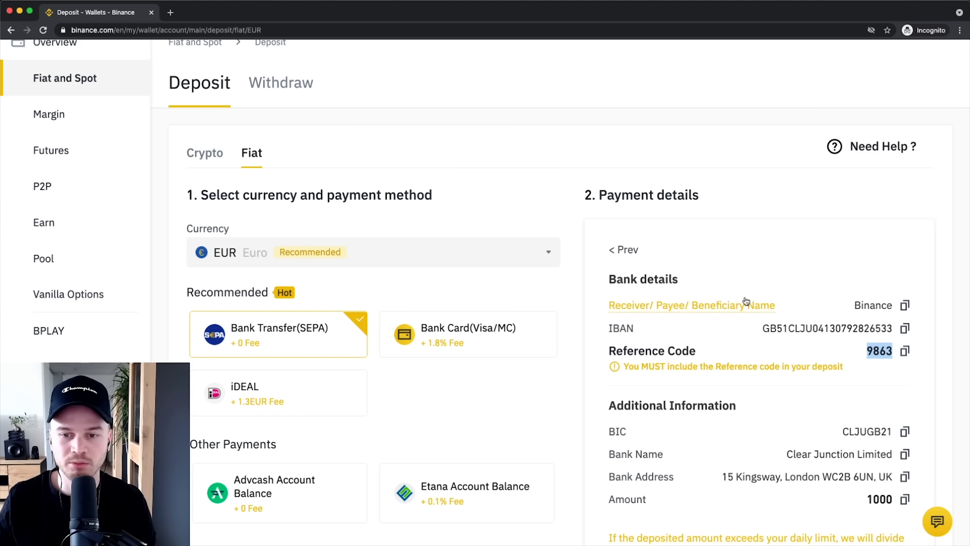
{"action": "scroll", "coordinate": [747, 301], "scroll_direction": "up", "scroll_amount": 2}
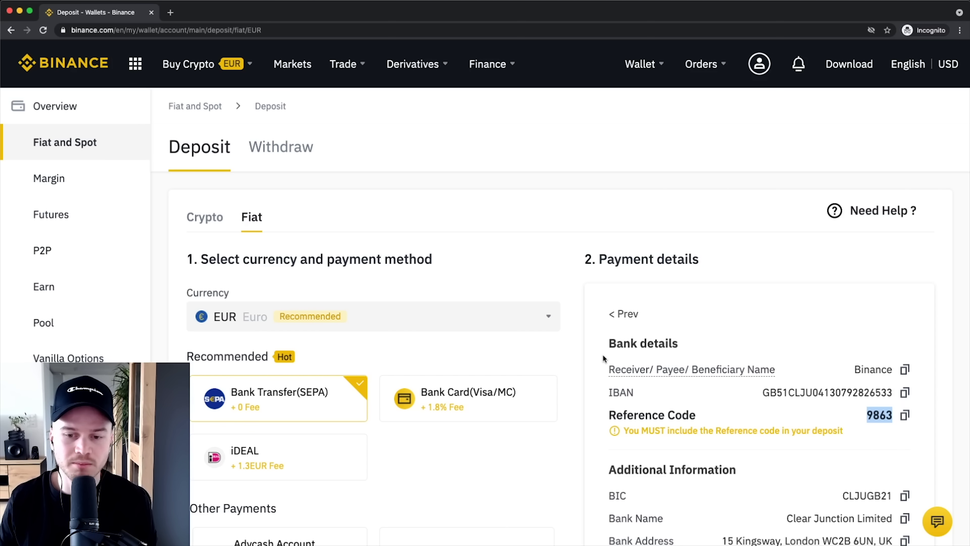
{"action": "scroll", "coordinate": [603, 357], "scroll_direction": "down", "scroll_amount": 3}
{"action": "scroll", "coordinate": [603, 357], "scroll_direction": "up", "scroll_amount": 3}
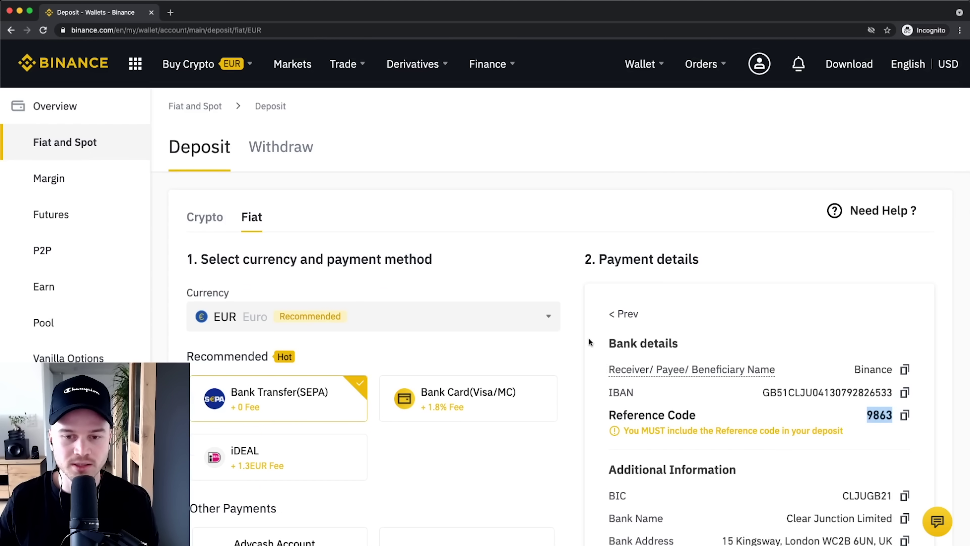
{"action": "left_click", "coordinate": [600, 313]}
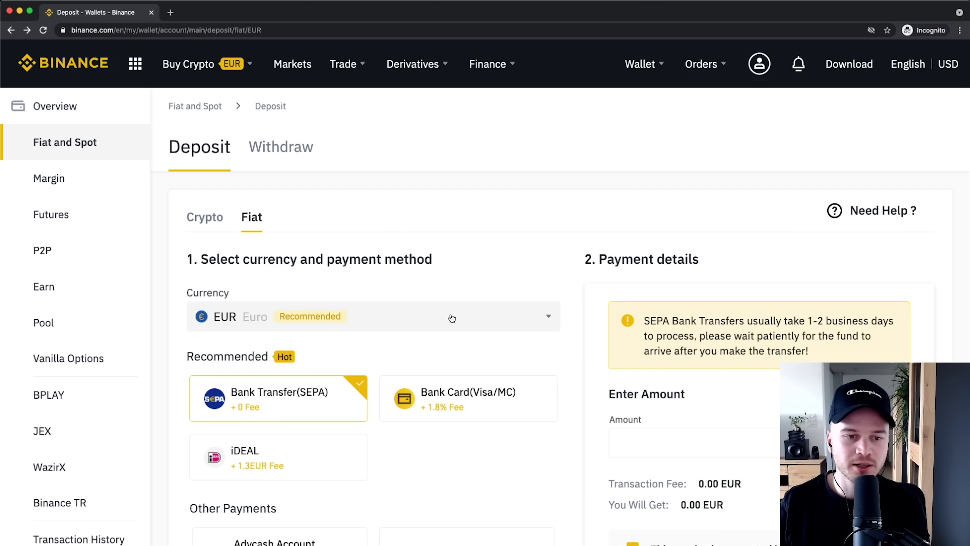
Step: Switch the deposit currency to USD and highlight the note that USD is held as BUSD
{"action": "left_click", "coordinate": [424, 322]}
{"action": "type", "text": "usd"}
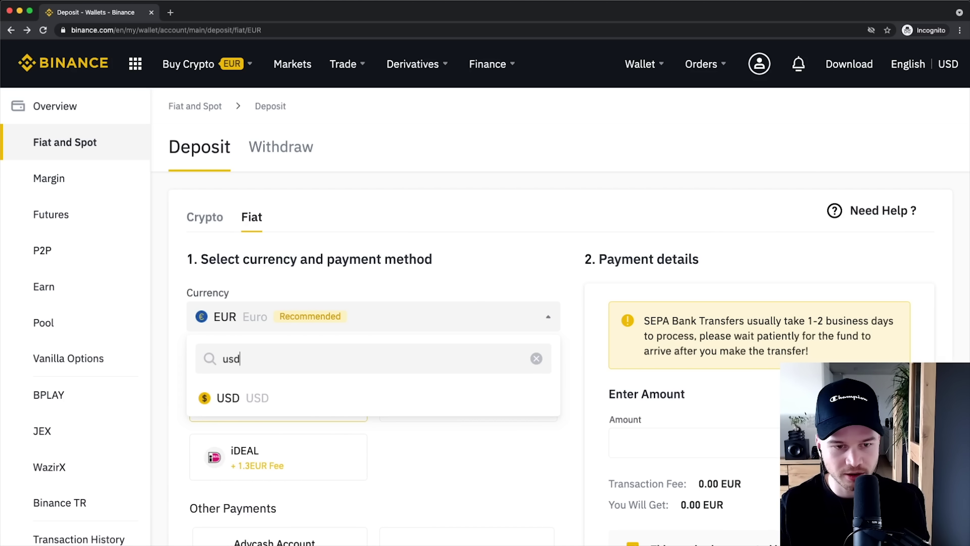
{"action": "left_click", "coordinate": [371, 397]}
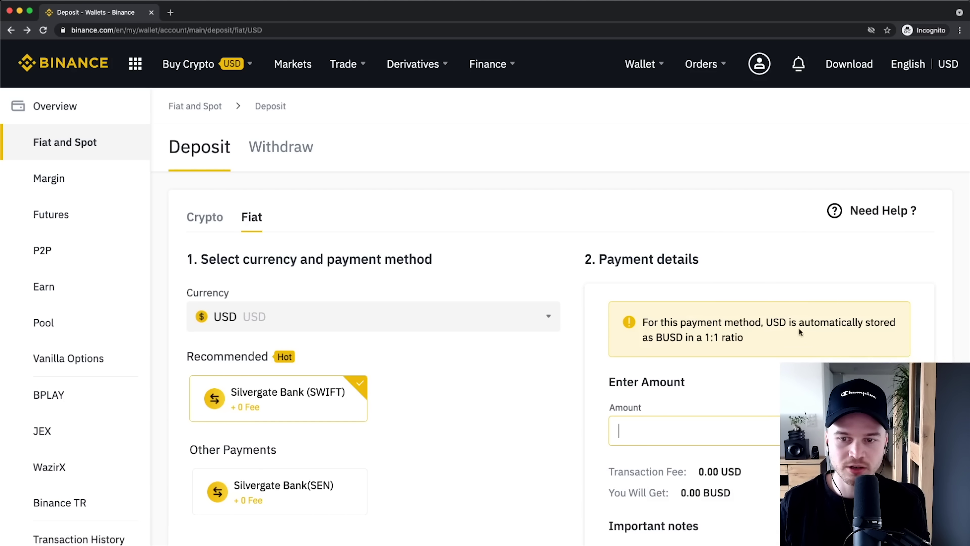
{"action": "scroll", "coordinate": [723, 336], "scroll_direction": "up", "scroll_amount": 5}
{"action": "scroll", "coordinate": [723, 336], "scroll_direction": "right", "scroll_amount": 3}
{"action": "scroll", "coordinate": [626, 323], "scroll_direction": "down", "scroll_amount": 1}
{"action": "scroll", "coordinate": [625, 323], "scroll_direction": "right", "scroll_amount": 1}
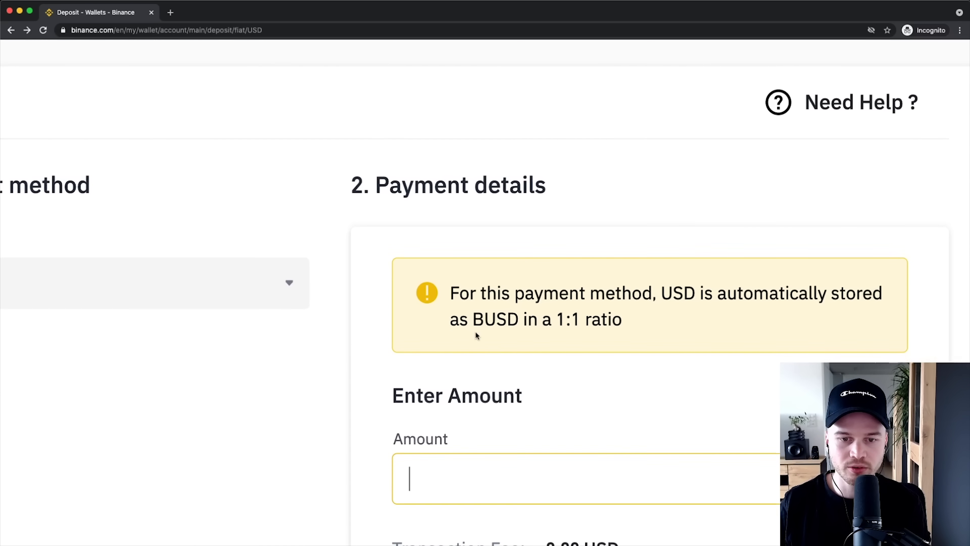
{"action": "left_click_drag", "start_coordinate": [468, 323], "coordinate": [524, 321]}
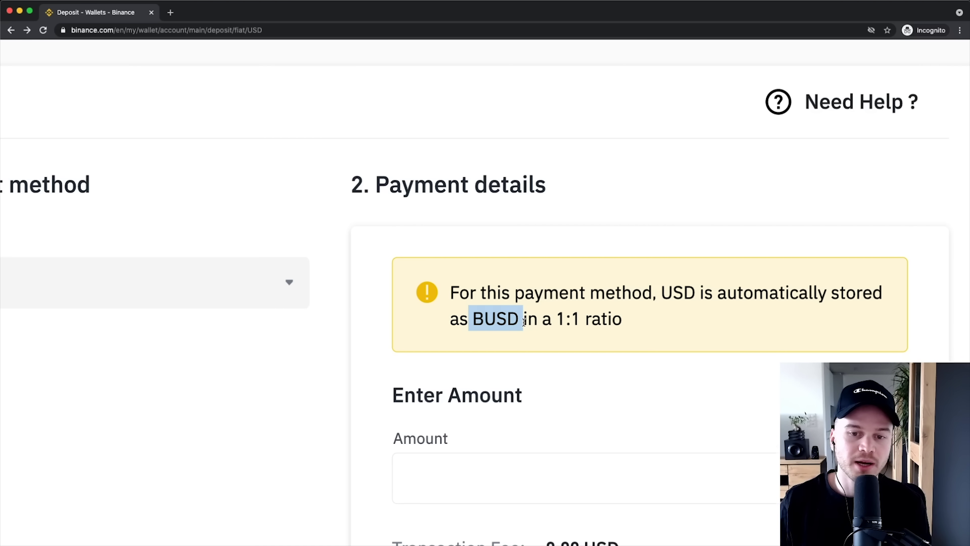
{"action": "scroll", "coordinate": [523, 322], "scroll_direction": "down", "scroll_amount": 5}
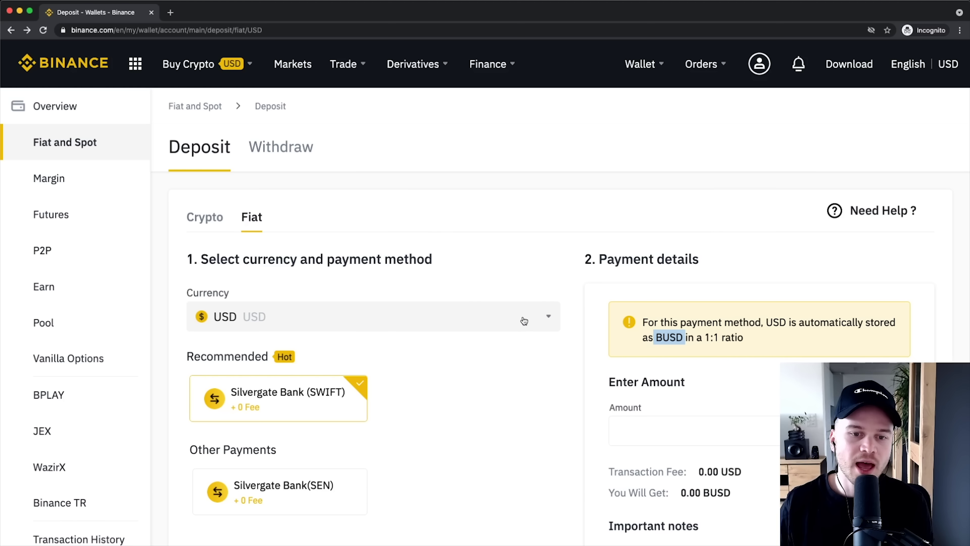
Step: Choose EUR as the Pay with currency under the Buy Crypto menu
{"action": "mouse_move", "coordinate": [180, 64]}
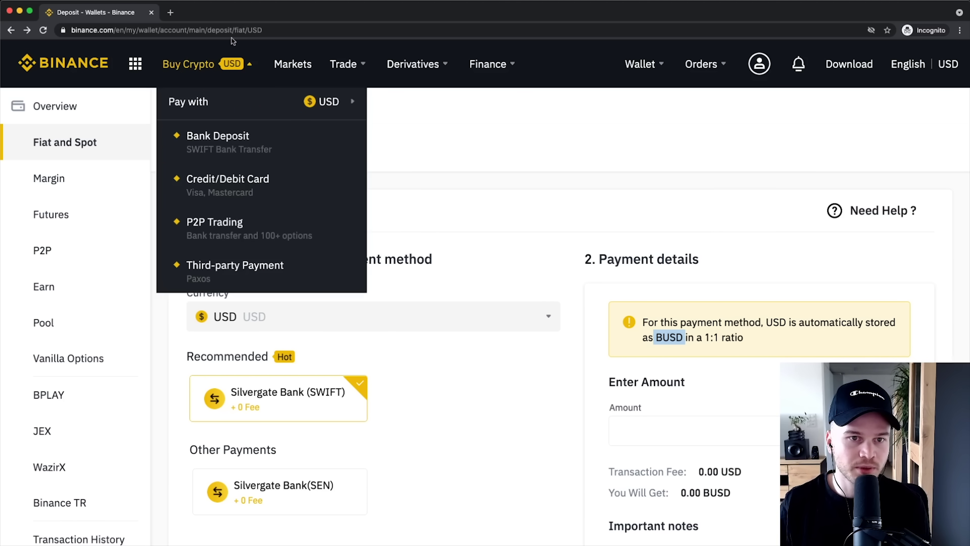
{"action": "scroll", "coordinate": [200, 64], "scroll_direction": "up", "scroll_amount": 5}
{"action": "mouse_move", "coordinate": [206, 81]}
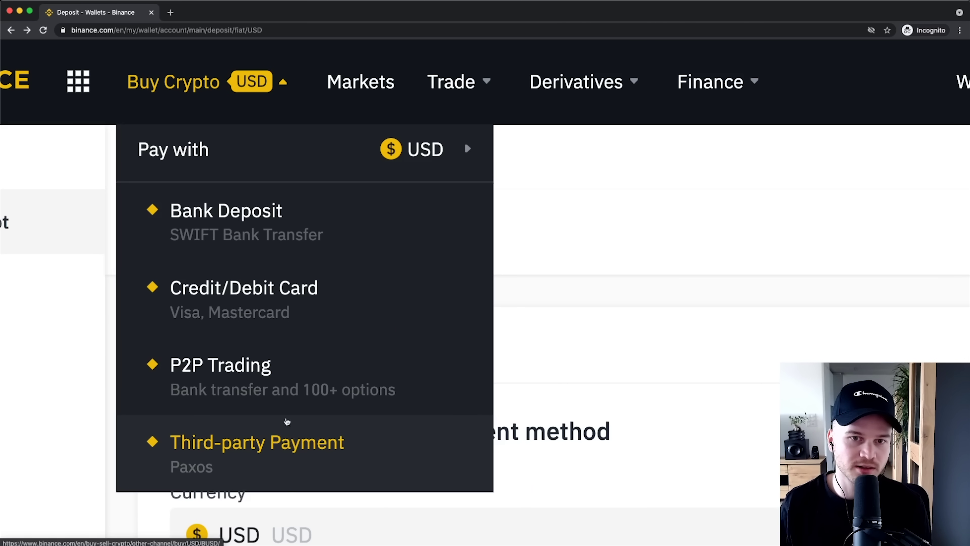
{"action": "mouse_move", "coordinate": [459, 150]}
{"action": "left_click", "coordinate": [589, 211]}
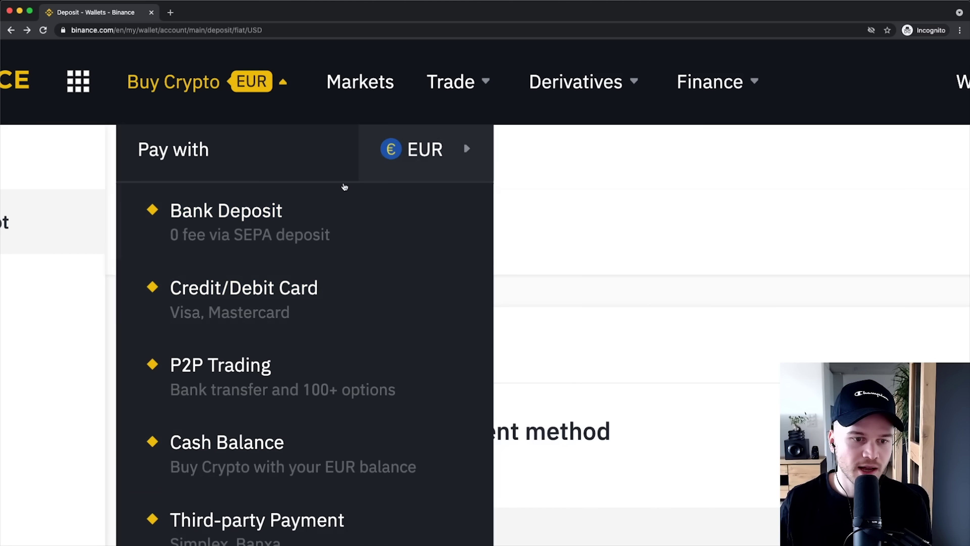
{"action": "scroll", "coordinate": [283, 421], "scroll_direction": "down", "scroll_amount": 2}
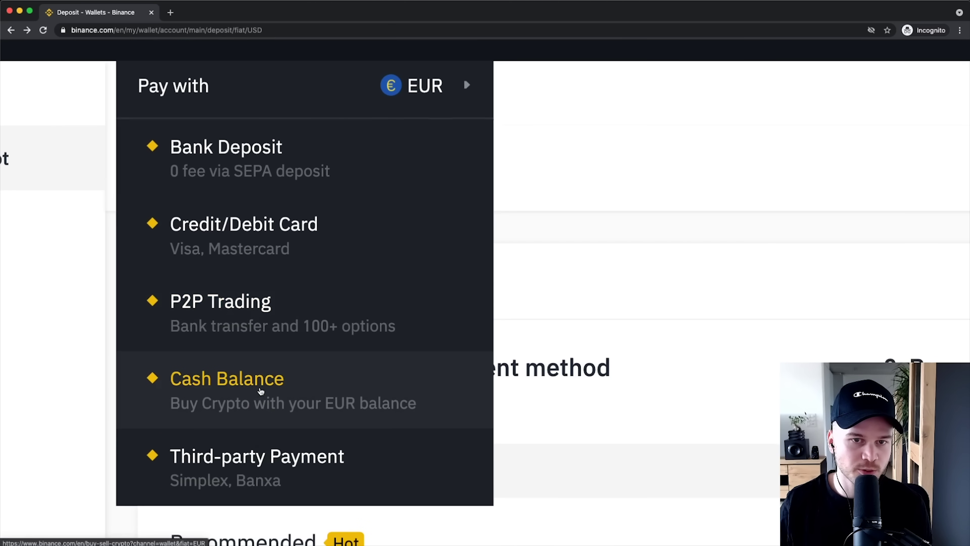
{"action": "scroll", "coordinate": [260, 393], "scroll_direction": "up", "scroll_amount": 1}
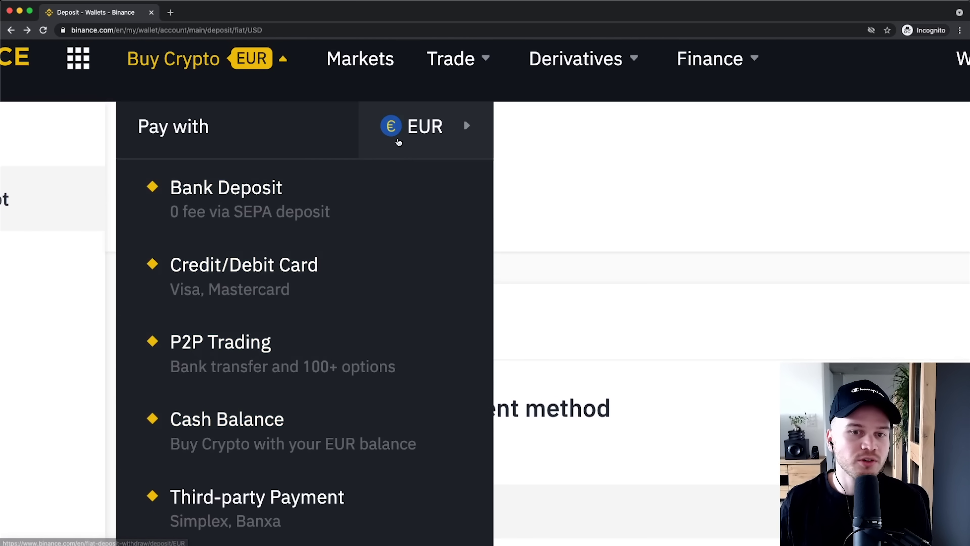
{"action": "mouse_move", "coordinate": [399, 142]}
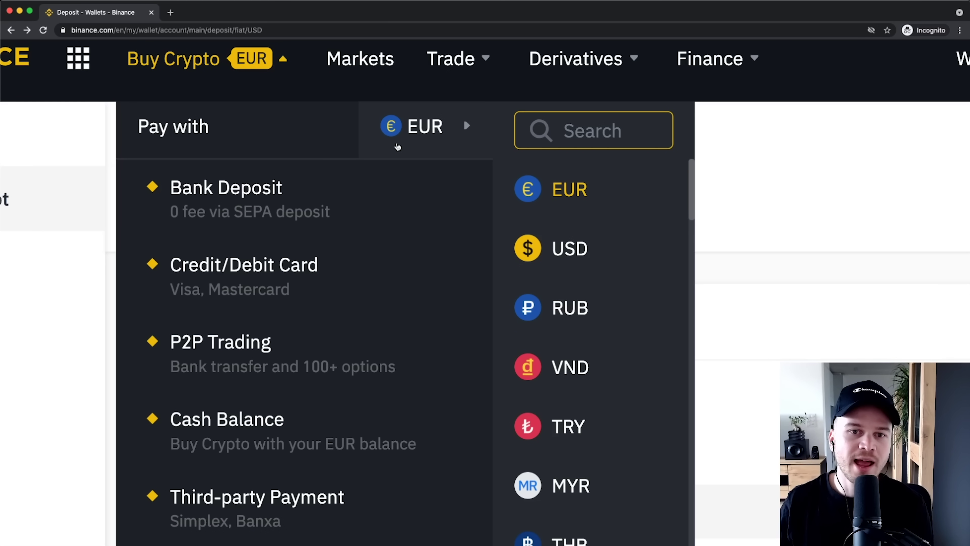
{"action": "scroll", "coordinate": [397, 149], "scroll_direction": "down", "scroll_amount": 5}
{"action": "mouse_move", "coordinate": [358, 62]}
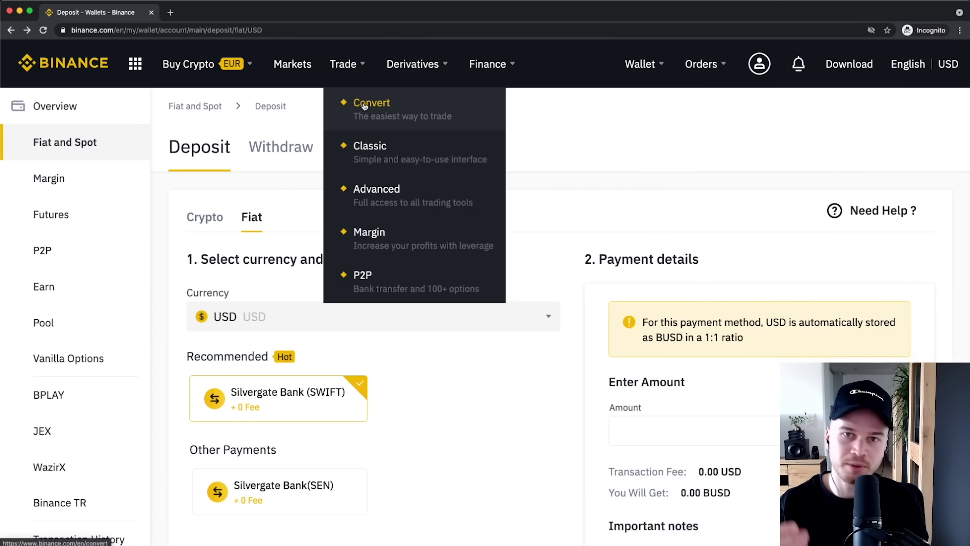
{"action": "mouse_move", "coordinate": [221, 66]}
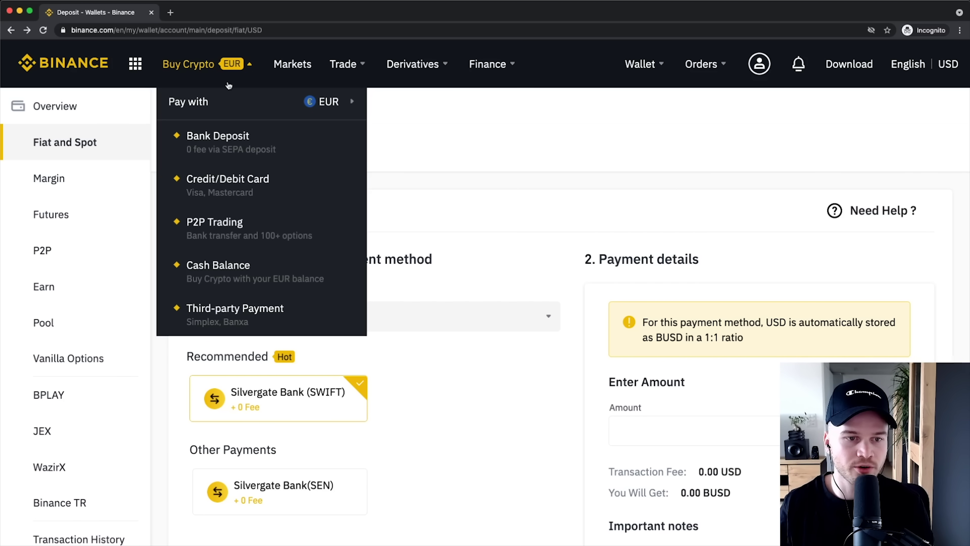
{"action": "scroll", "coordinate": [231, 200], "scroll_direction": "up", "scroll_amount": 5}
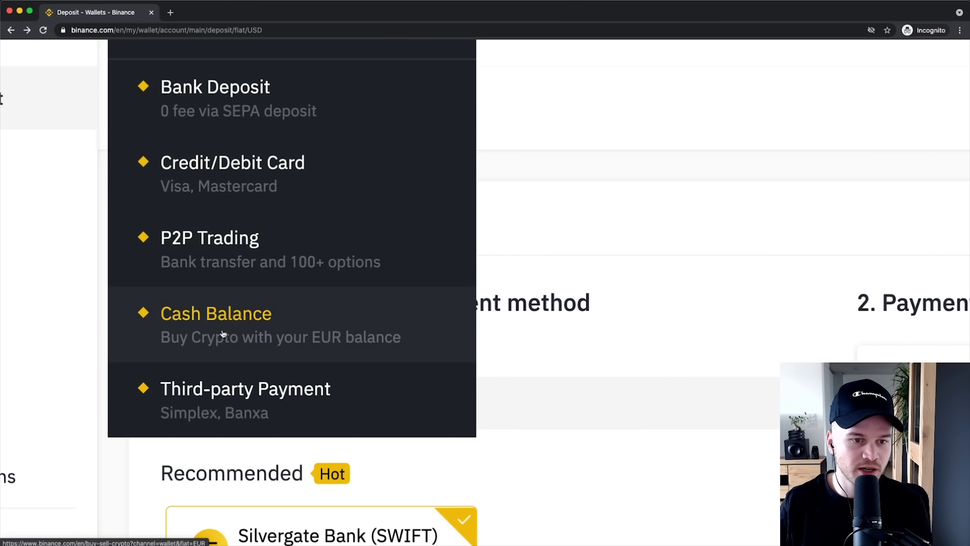
{"action": "scroll", "coordinate": [238, 342], "scroll_direction": "down", "scroll_amount": 5}
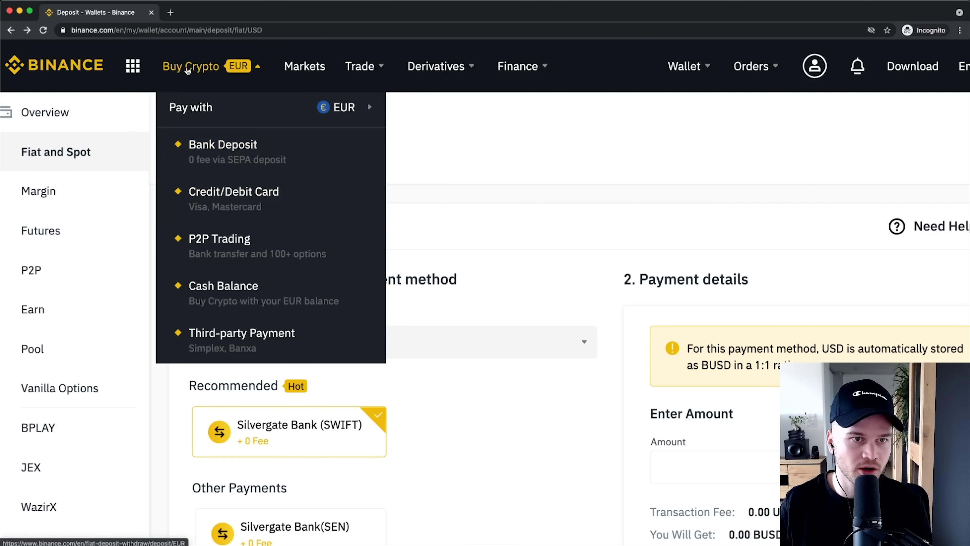
{"action": "left_click", "coordinate": [227, 302]}
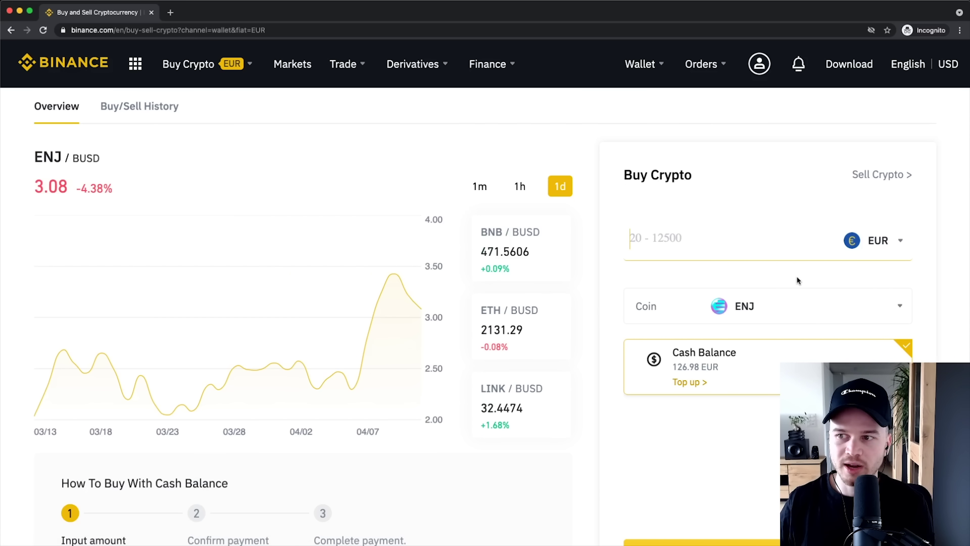
{"action": "scroll", "coordinate": [775, 276], "scroll_direction": "down", "scroll_amount": 2}
{"action": "left_click", "coordinate": [779, 252]}
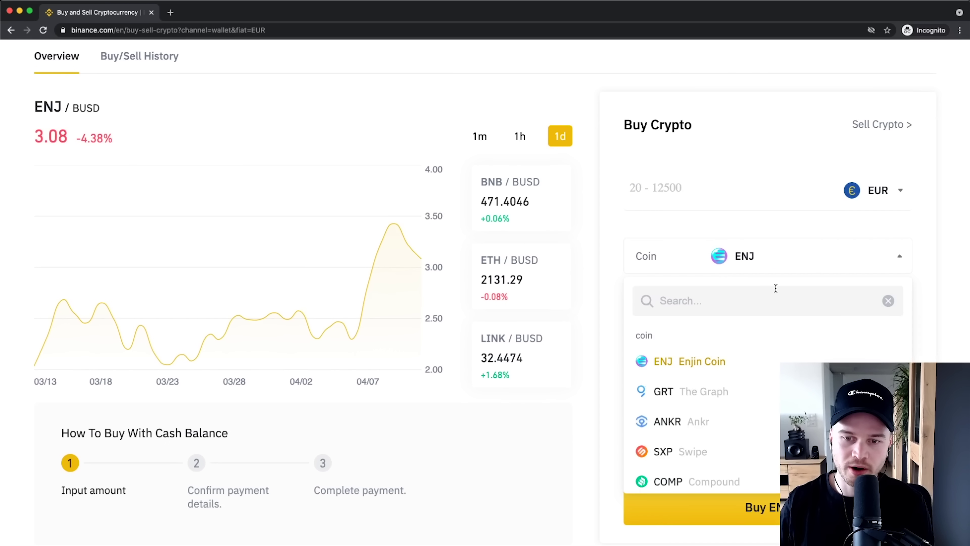
{"action": "type", "text": "eth"}
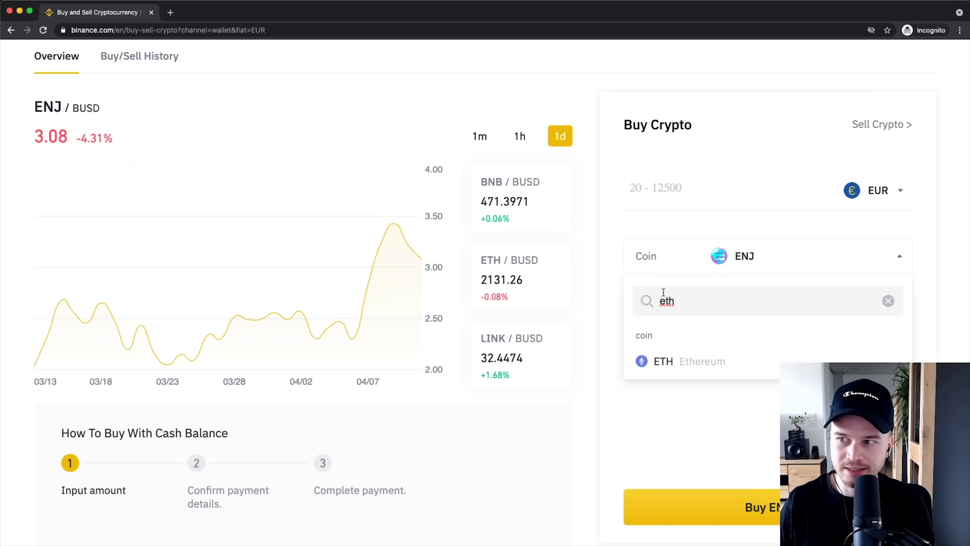
{"action": "scroll", "coordinate": [700, 343], "scroll_direction": "down", "scroll_amount": 2}
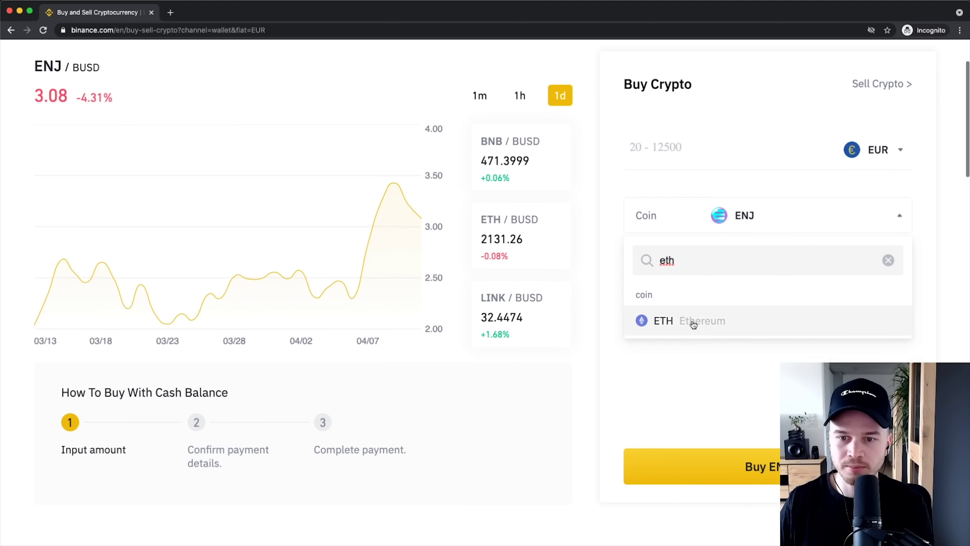
{"action": "left_click", "coordinate": [718, 318]}
{"action": "scroll", "coordinate": [732, 304], "scroll_direction": "up", "scroll_amount": 2}
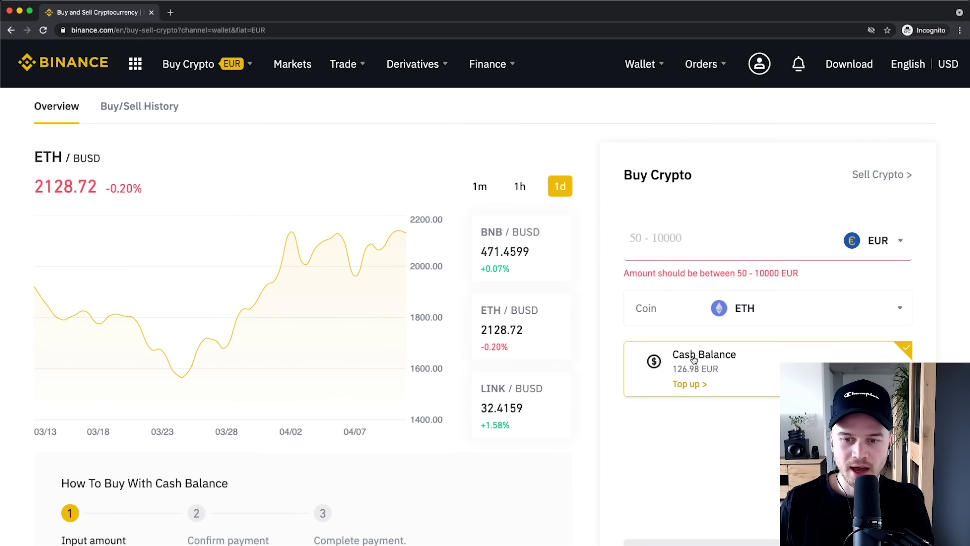
{"action": "scroll", "coordinate": [694, 360], "scroll_direction": "up", "scroll_amount": 3}
{"action": "scroll", "coordinate": [694, 359], "scroll_direction": "up", "scroll_amount": 4}
{"action": "scroll", "coordinate": [694, 360], "scroll_direction": "down", "scroll_amount": 2}
{"action": "scroll", "coordinate": [694, 360], "scroll_direction": "right", "scroll_amount": 2}
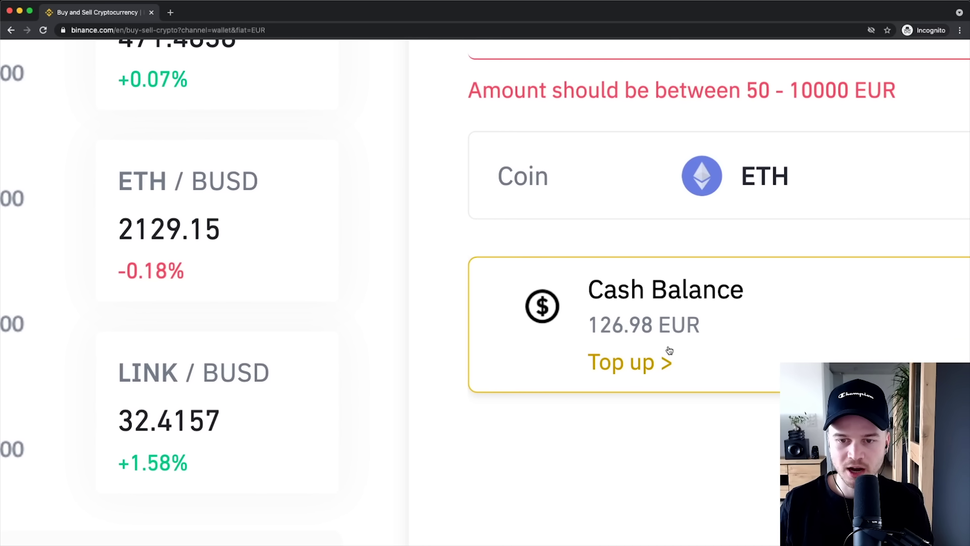
{"action": "scroll", "coordinate": [658, 323], "scroll_direction": "down", "scroll_amount": 4}
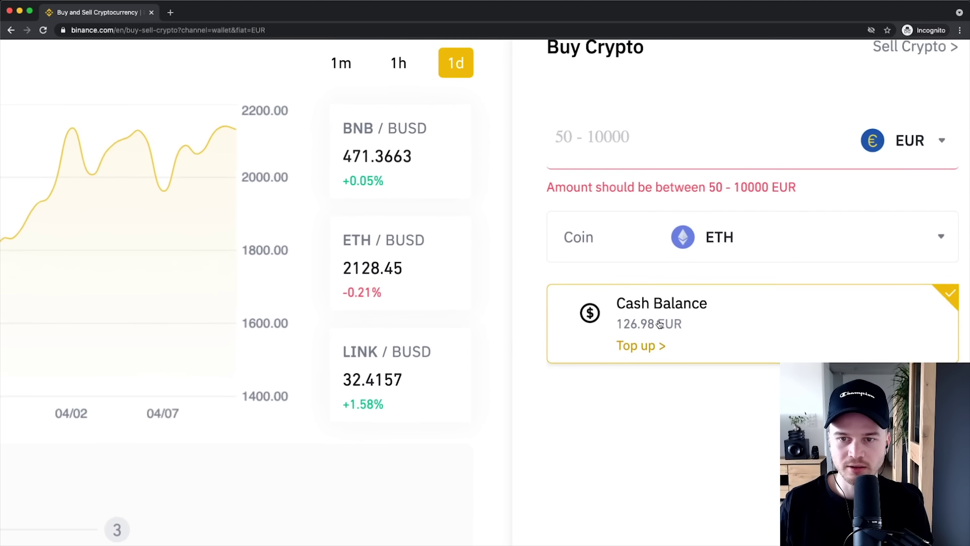
{"action": "scroll", "coordinate": [665, 322], "scroll_direction": "down", "scroll_amount": 3}
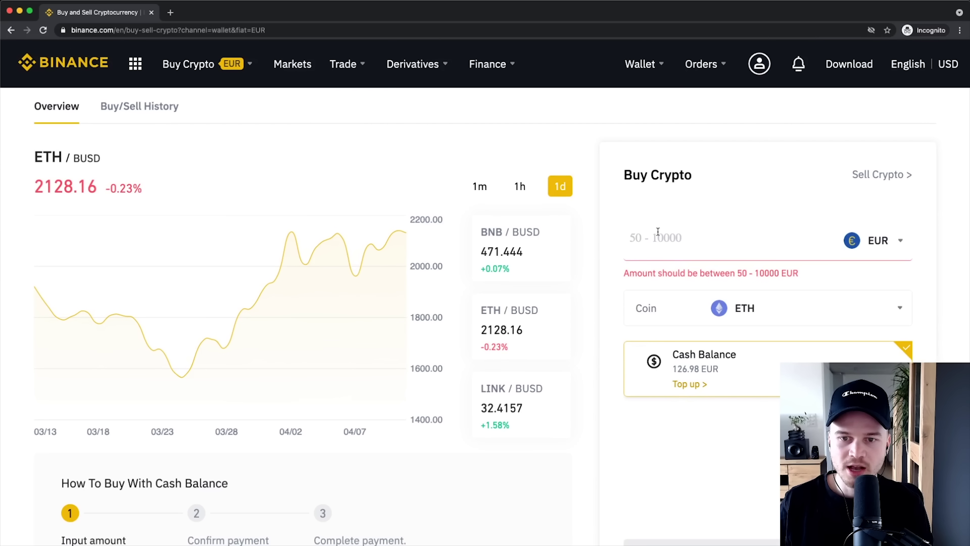
{"action": "type", "text": "100"}
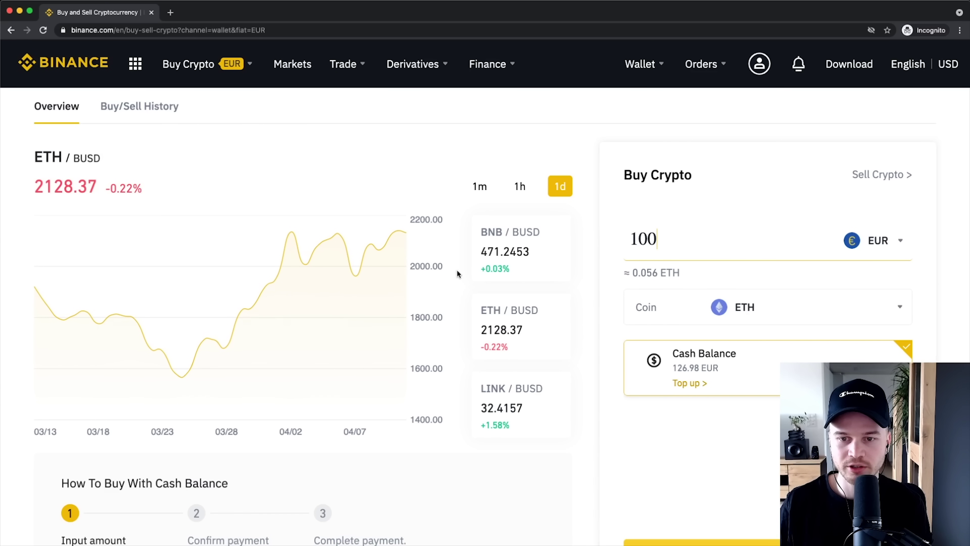
Step: Check the ≈0.056 ETH estimate for 100 EUR paid from the 126.98 EUR cash balance
{"action": "scroll", "coordinate": [590, 278], "scroll_direction": "up", "scroll_amount": 3}
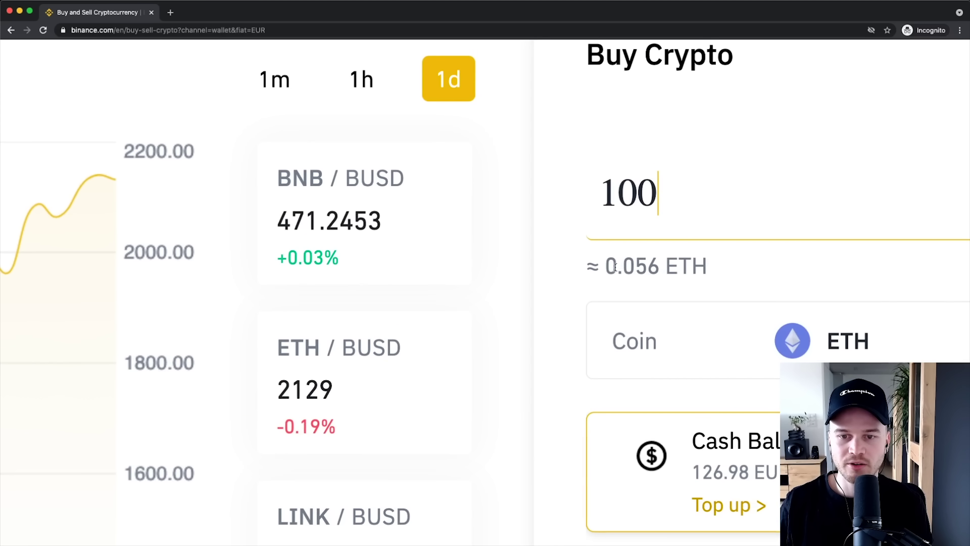
{"action": "scroll", "coordinate": [593, 265], "scroll_direction": "right", "scroll_amount": 1}
{"action": "left_click_drag", "start_coordinate": [580, 265], "coordinate": [708, 269]}
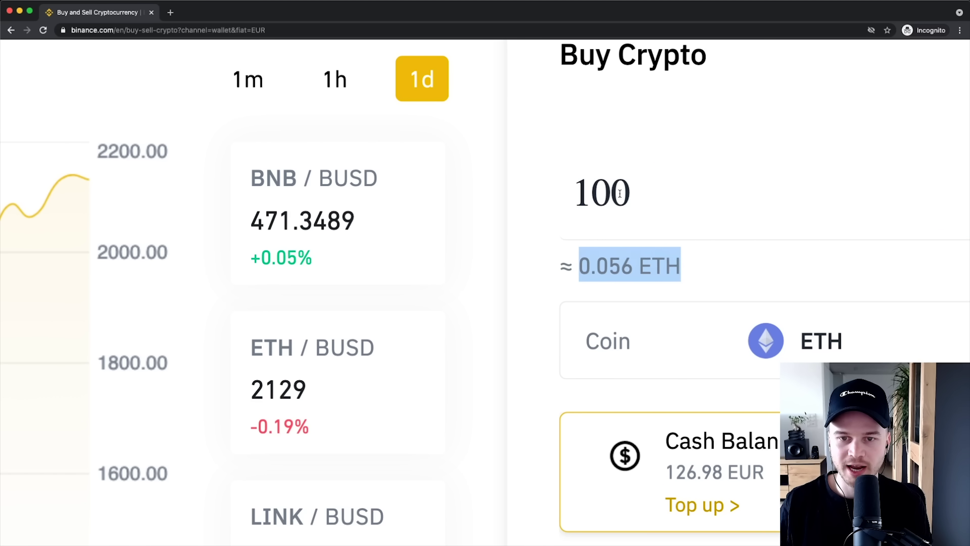
{"action": "scroll", "coordinate": [656, 205], "scroll_direction": "down", "scroll_amount": 2}
{"action": "scroll", "coordinate": [656, 205], "scroll_direction": "down", "scroll_amount": 5}
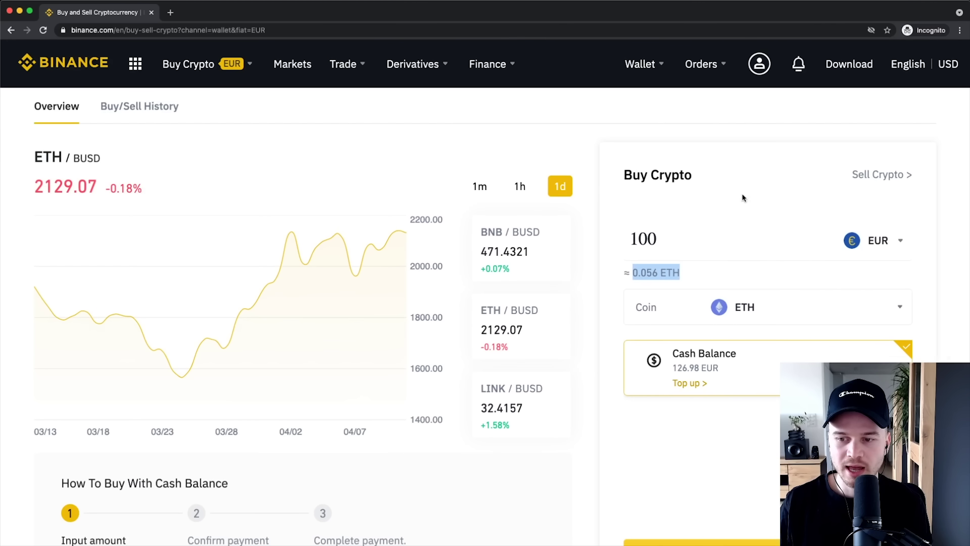
{"action": "scroll", "coordinate": [764, 226], "scroll_direction": "down", "scroll_amount": 1}
{"action": "left_click", "coordinate": [655, 394]}
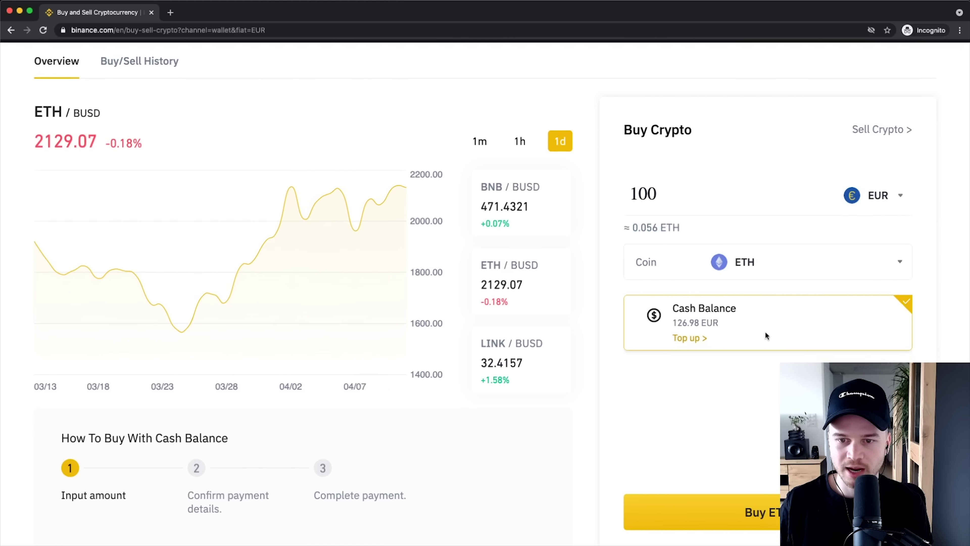
{"action": "scroll", "coordinate": [730, 194], "scroll_direction": "down", "scroll_amount": 2}
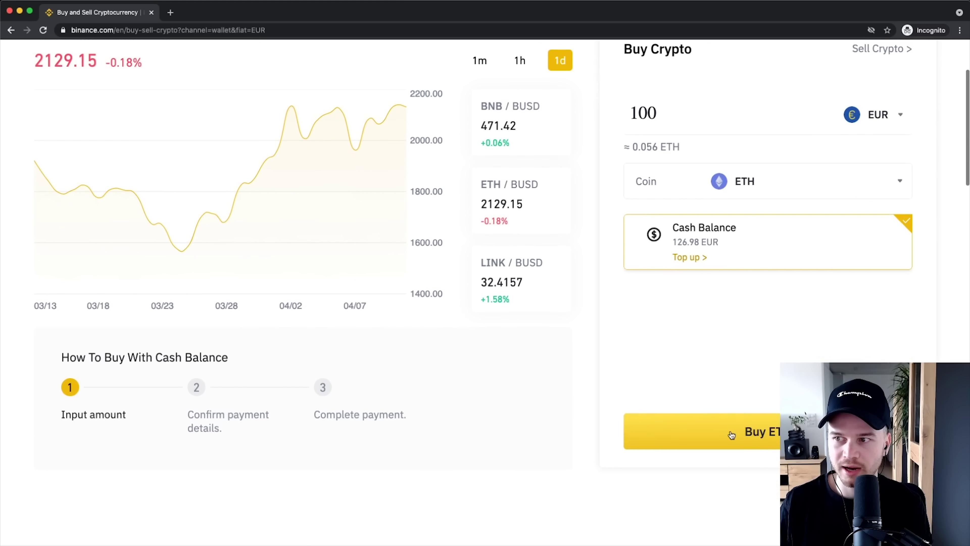
{"action": "key", "text": "super+Tab"}
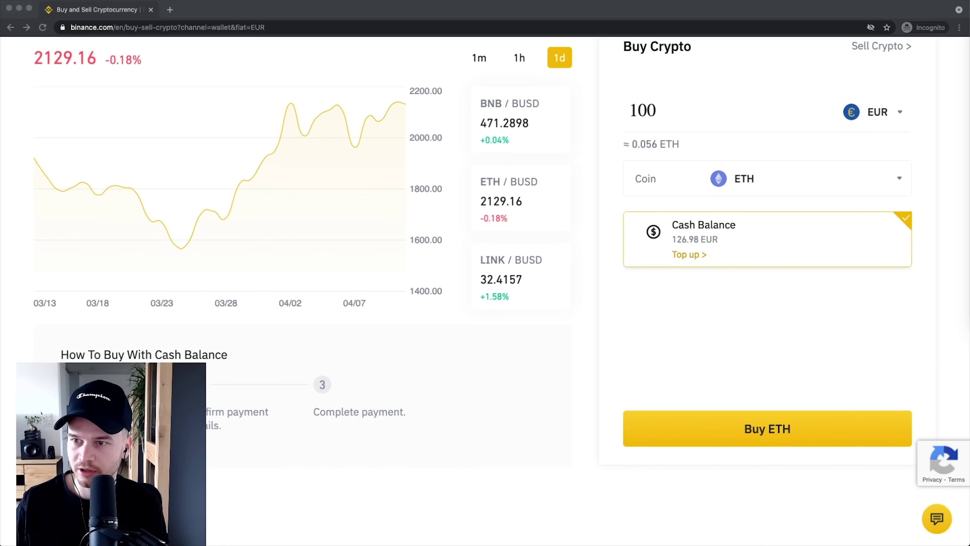
{"action": "left_click", "coordinate": [809, 346]}
{"action": "scroll", "coordinate": [783, 354], "scroll_direction": "down", "scroll_amount": 1}
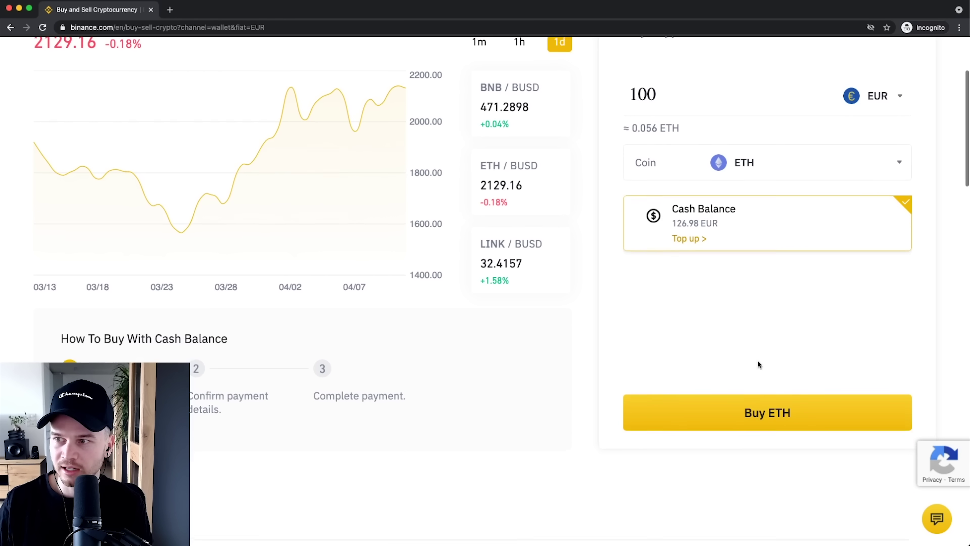
Step: Submit the 100 EUR ETH purchase and confirm the 0.05584 ETH order with its 0.1 EUR fee
{"action": "left_click", "coordinate": [726, 411]}
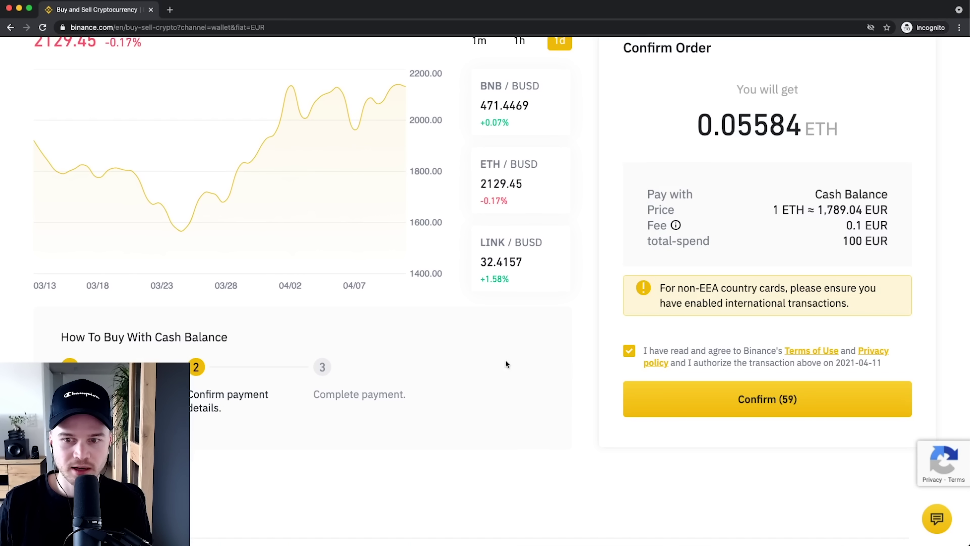
{"action": "scroll", "coordinate": [506, 359], "scroll_direction": "up", "scroll_amount": 4}
{"action": "scroll", "coordinate": [783, 496], "scroll_direction": "down", "scroll_amount": 3}
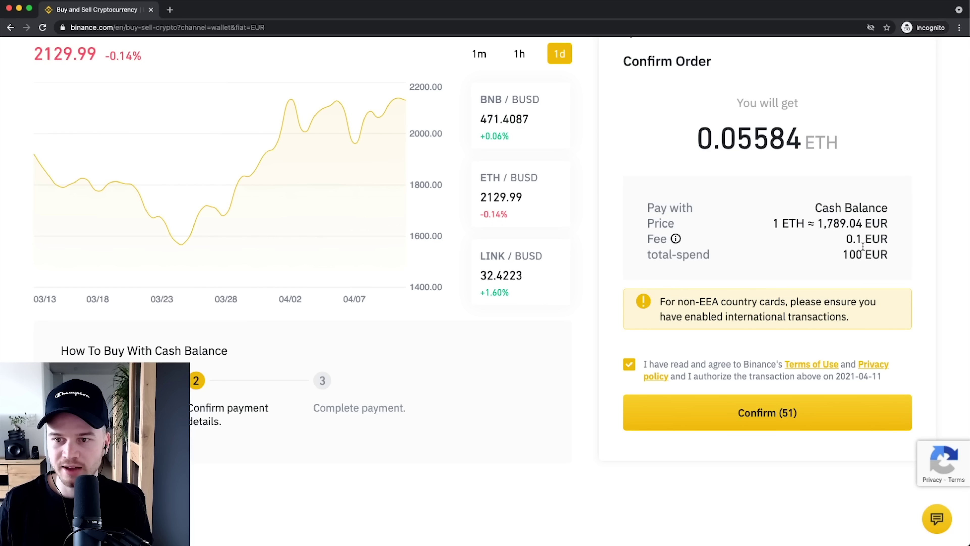
{"action": "scroll", "coordinate": [863, 246], "scroll_direction": "up", "scroll_amount": 3}
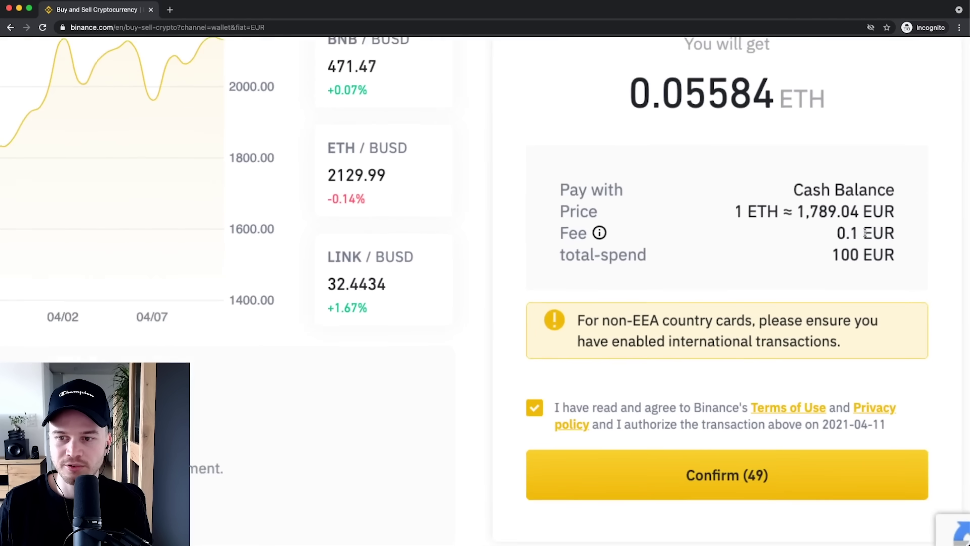
{"action": "scroll", "coordinate": [866, 233], "scroll_direction": "down", "scroll_amount": 3}
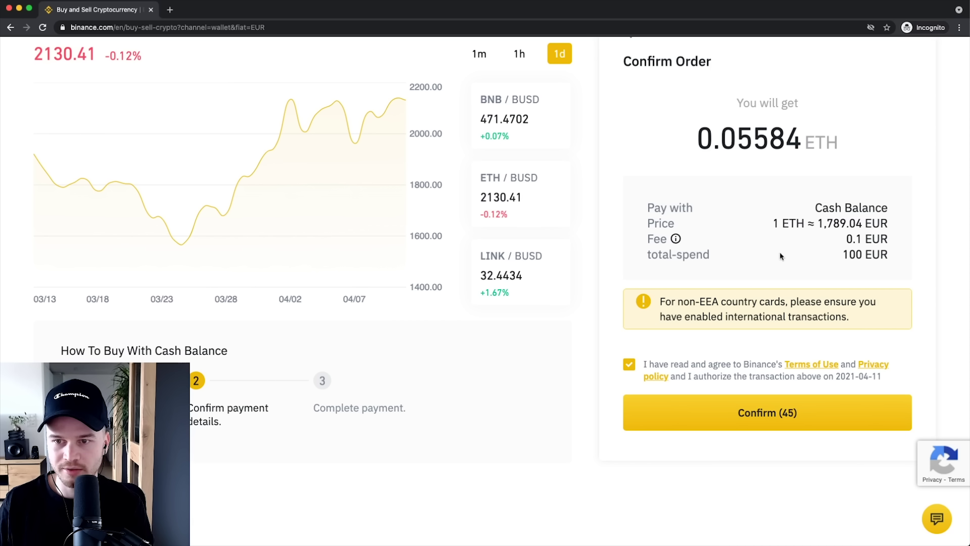
{"action": "left_click", "coordinate": [751, 424]}
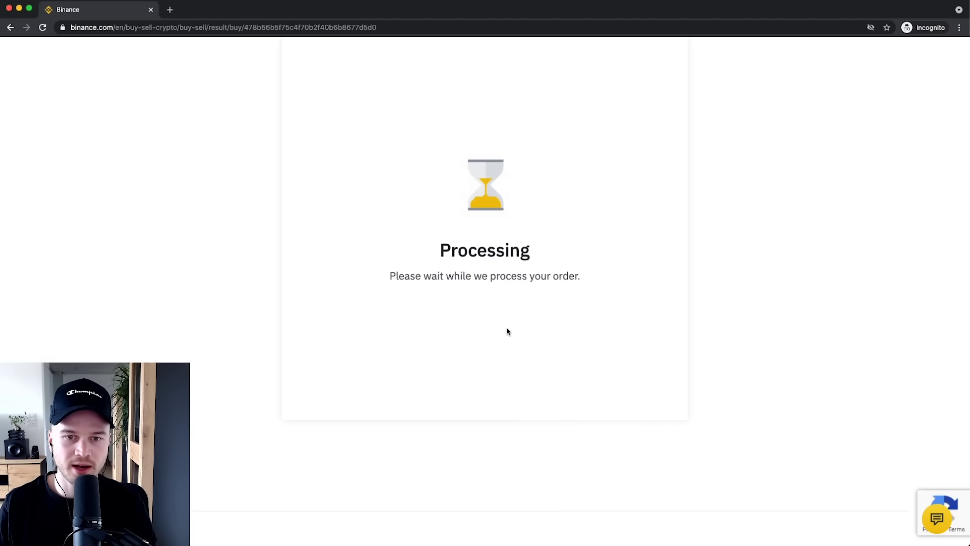
Step: Verify the 0.05584 ETH purchase completed, then go to the wallet Overview
{"action": "scroll", "coordinate": [507, 328], "scroll_direction": "up", "scroll_amount": 2}
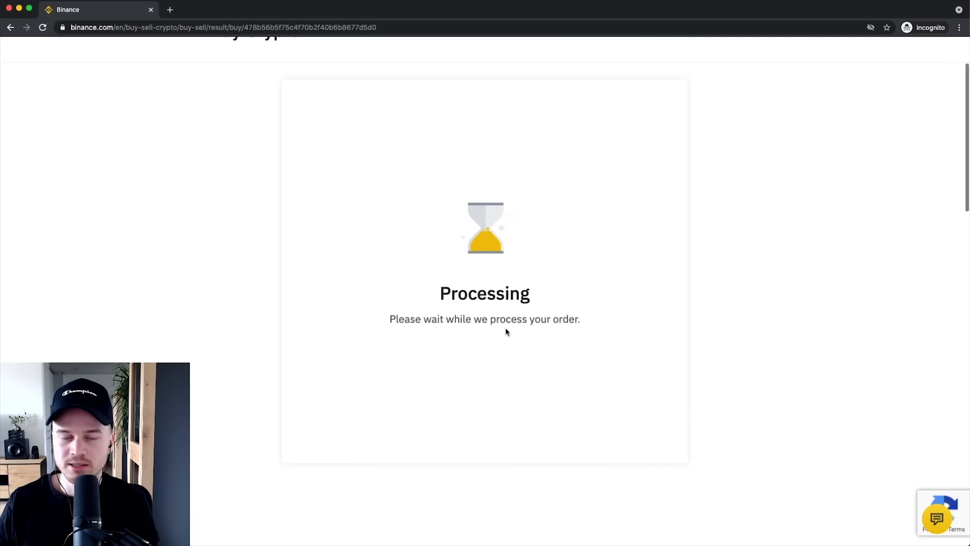
{"action": "scroll", "coordinate": [512, 345], "scroll_direction": "up", "scroll_amount": 1}
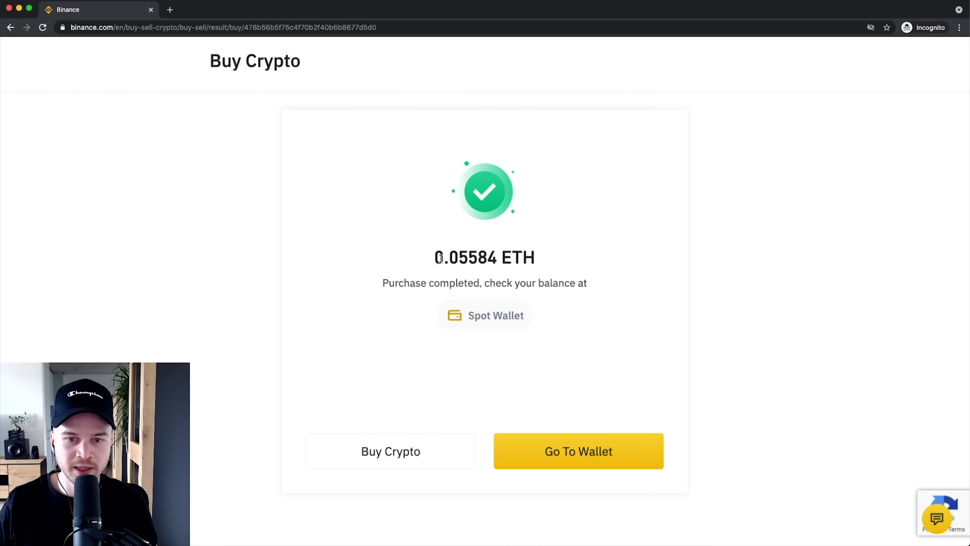
{"action": "left_click_drag", "start_coordinate": [436, 257], "coordinate": [500, 262]}
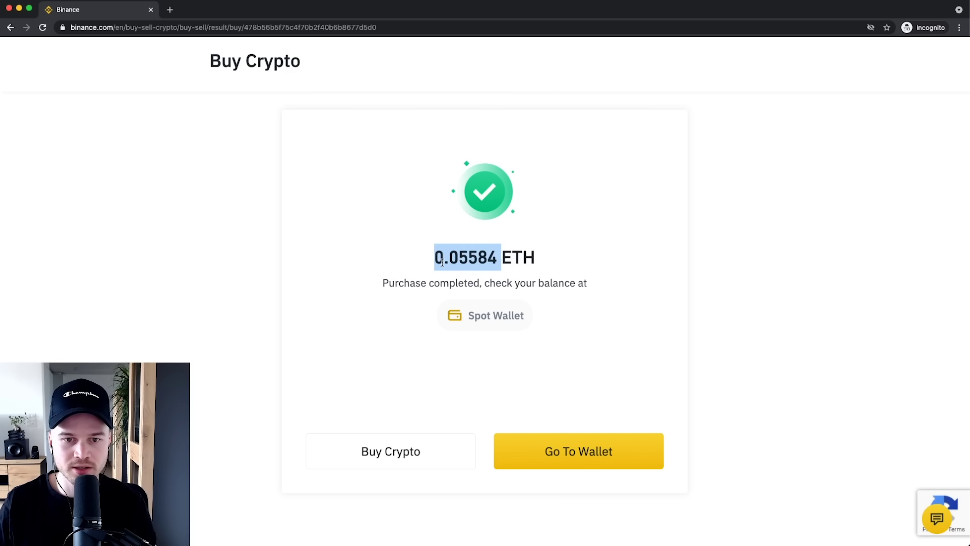
{"action": "left_click", "coordinate": [585, 252]}
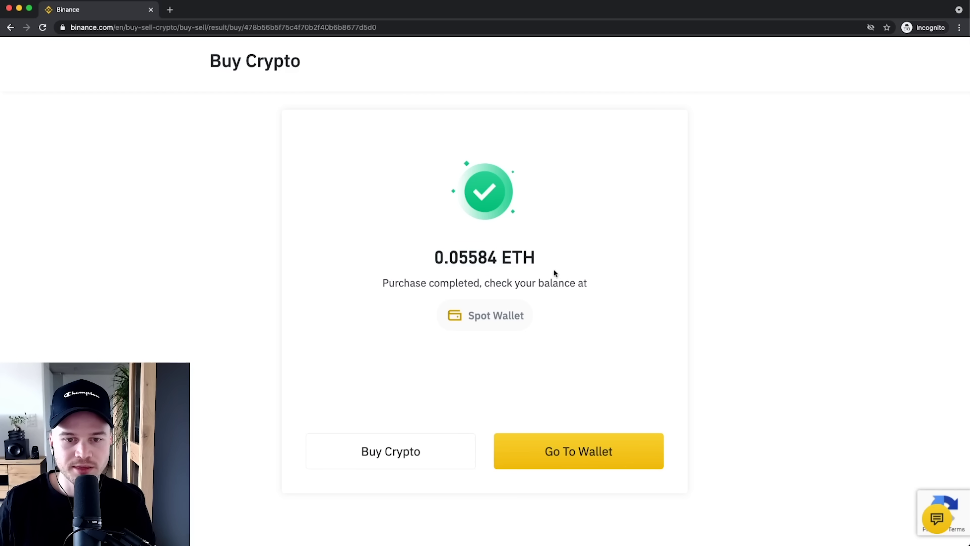
{"action": "scroll", "coordinate": [569, 305], "scroll_direction": "up", "scroll_amount": 2}
{"action": "scroll", "coordinate": [610, 301], "scroll_direction": "up", "scroll_amount": 1}
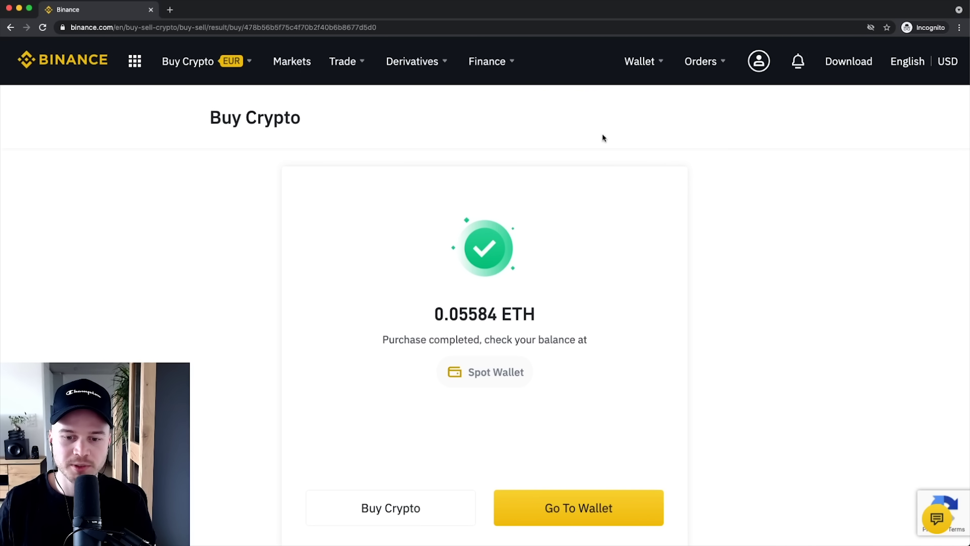
{"action": "scroll", "coordinate": [602, 505], "scroll_direction": "down", "scroll_amount": 4}
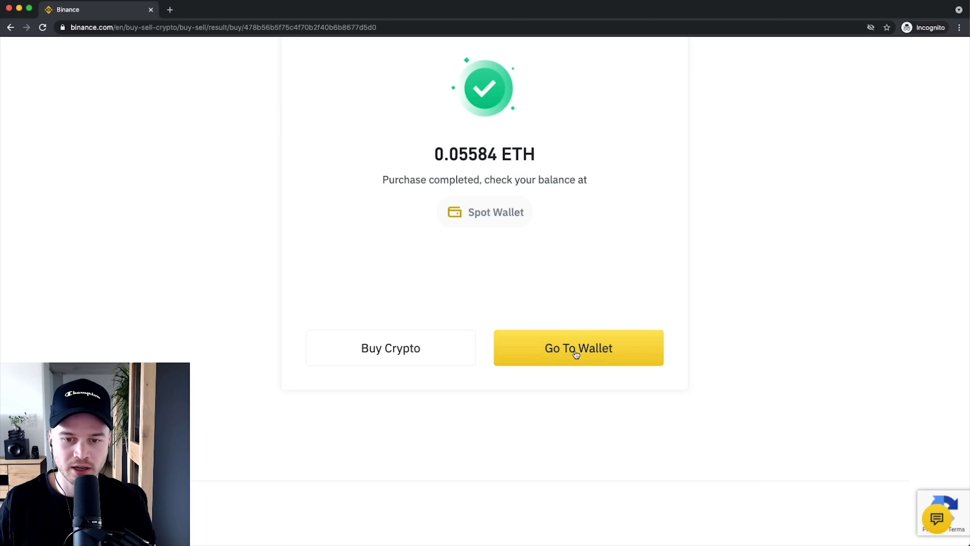
{"action": "scroll", "coordinate": [574, 355], "scroll_direction": "up", "scroll_amount": 4}
{"action": "mouse_move", "coordinate": [653, 64]}
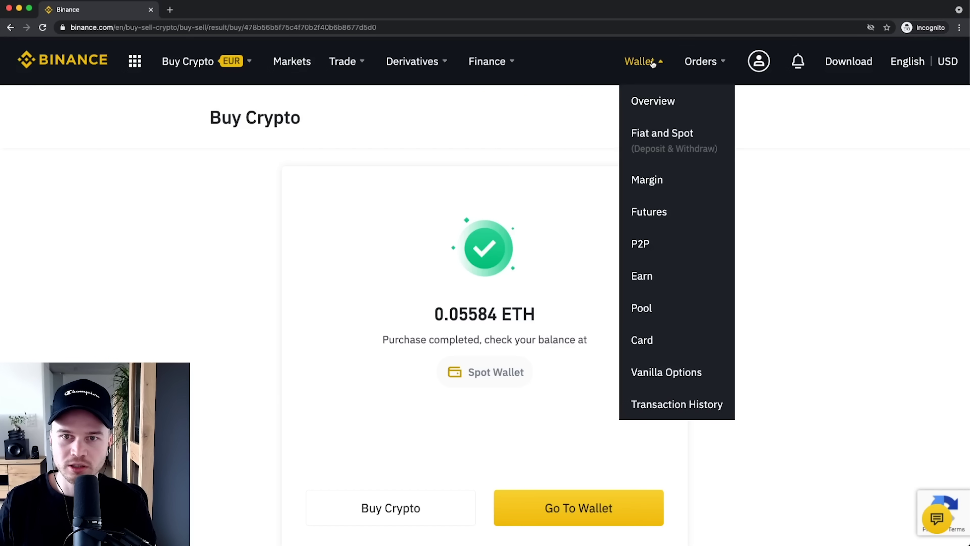
{"action": "left_click", "coordinate": [657, 106]}
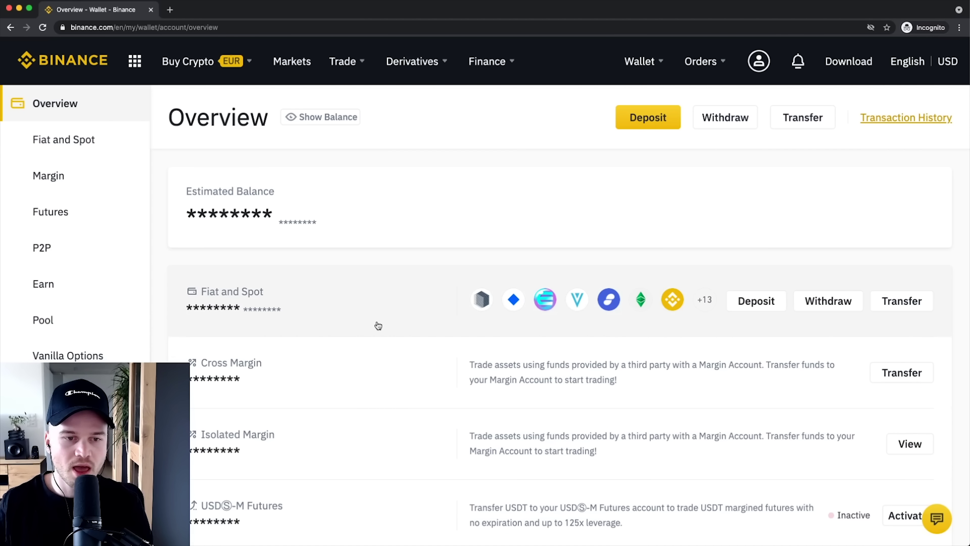
Step: Open the Fiat and Spot wallet and scroll its Crypto Balance list to the ETH row
{"action": "scroll", "coordinate": [218, 293], "scroll_direction": "up", "scroll_amount": 5}
{"action": "scroll", "coordinate": [283, 284], "scroll_direction": "down", "scroll_amount": 5}
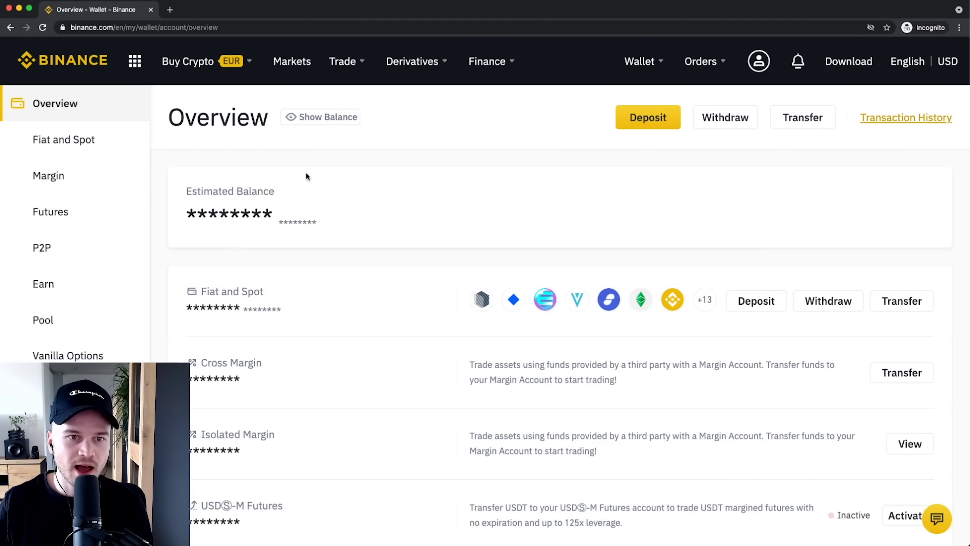
{"action": "left_click", "coordinate": [352, 308]}
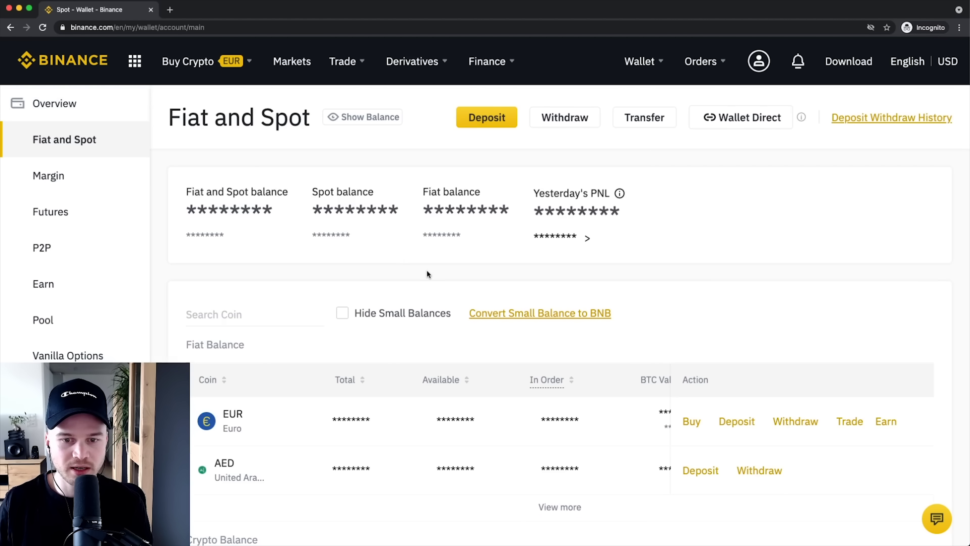
{"action": "scroll", "coordinate": [427, 269], "scroll_direction": "down", "scroll_amount": 2}
{"action": "scroll", "coordinate": [428, 272], "scroll_direction": "down", "scroll_amount": 4}
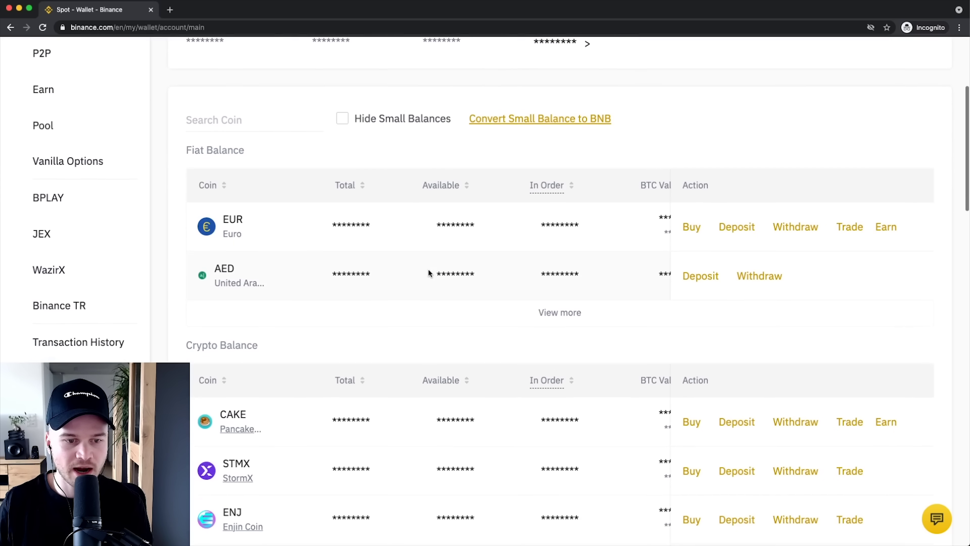
{"action": "scroll", "coordinate": [338, 210], "scroll_direction": "down", "scroll_amount": 1}
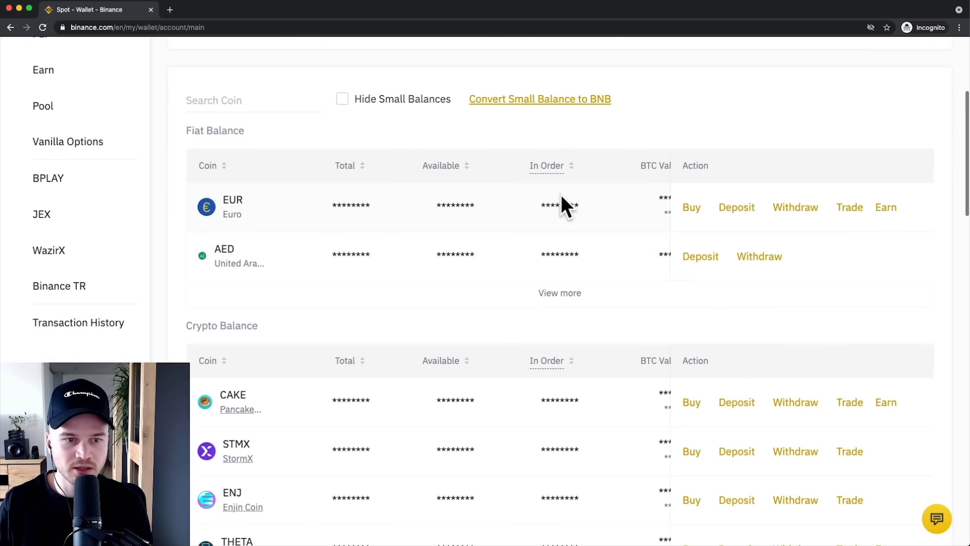
{"action": "scroll", "coordinate": [363, 221], "scroll_direction": "down", "scroll_amount": 6}
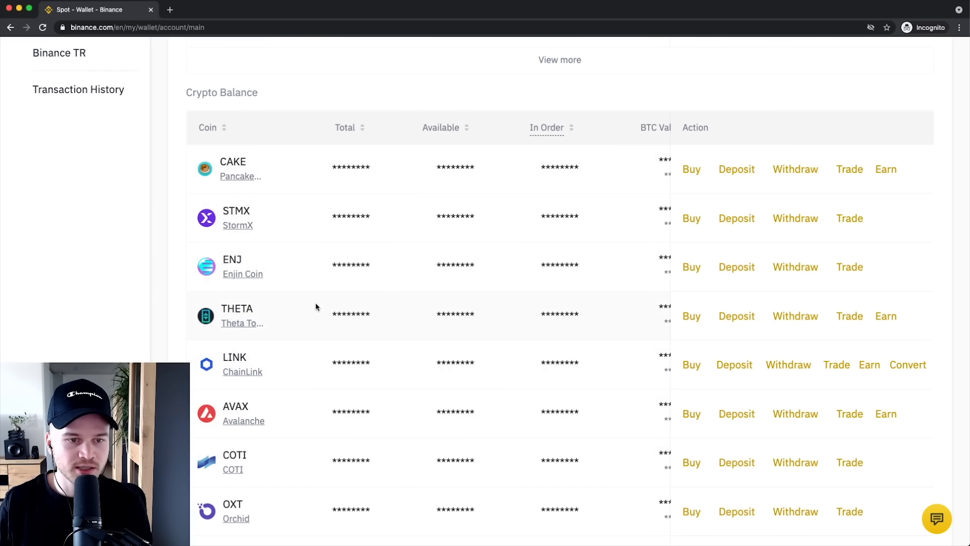
{"action": "scroll", "coordinate": [295, 274], "scroll_direction": "down", "scroll_amount": 8}
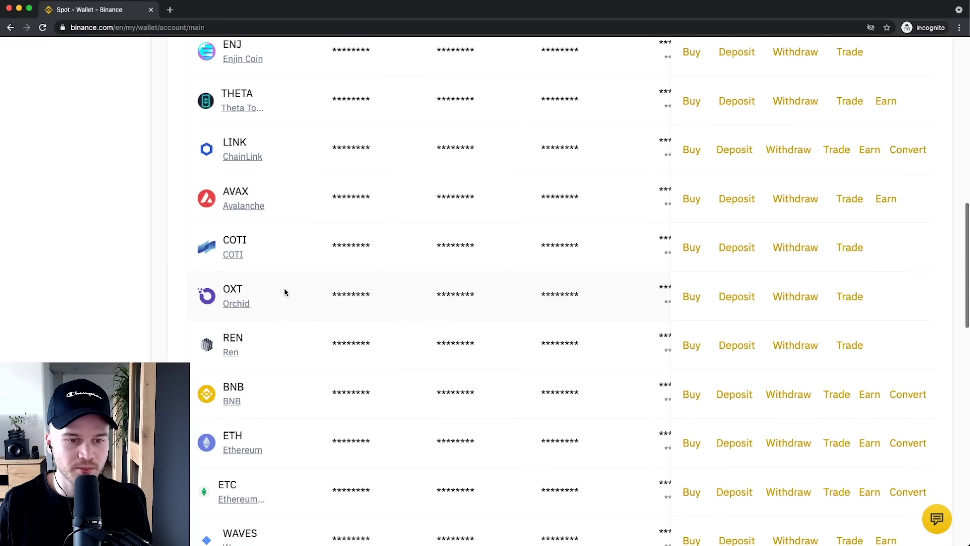
{"action": "scroll", "coordinate": [229, 361], "scroll_direction": "up", "scroll_amount": 5}
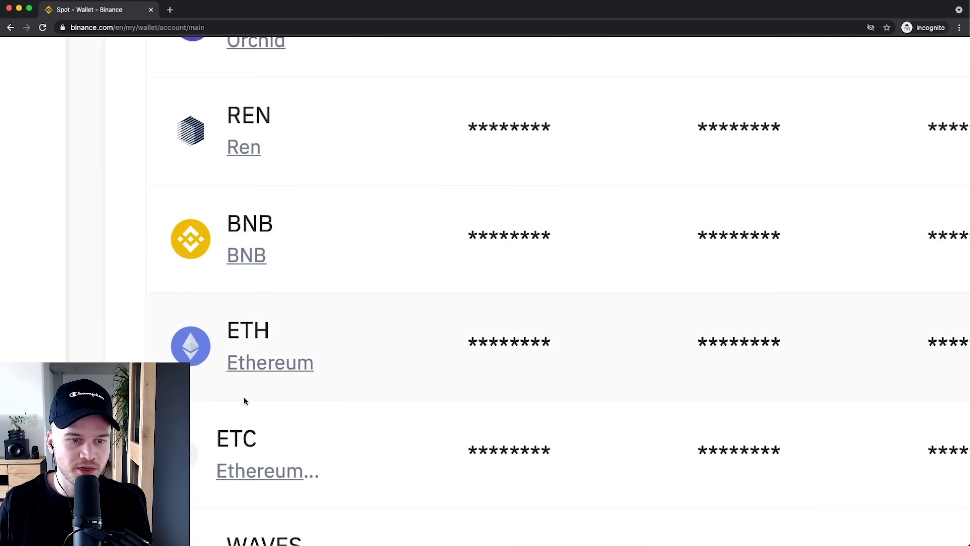
{"action": "scroll", "coordinate": [235, 321], "scroll_direction": "down", "scroll_amount": 1}
{"action": "scroll", "coordinate": [235, 321], "scroll_direction": "down", "scroll_amount": 5}
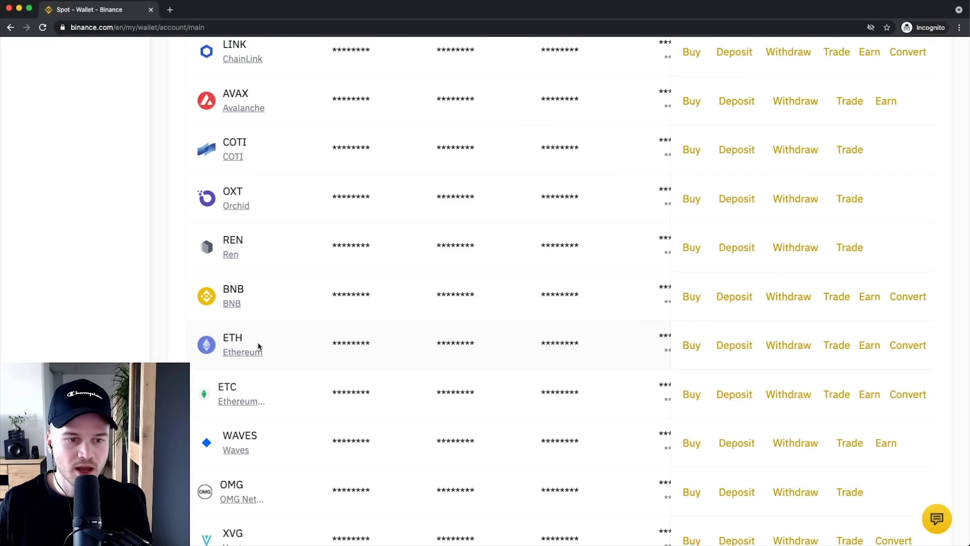
{"action": "scroll", "coordinate": [275, 267], "scroll_direction": "up", "scroll_amount": 15}
Step: Open the EUR fiat deposit page from the Fiat and Spot wallet
{"action": "mouse_move", "coordinate": [185, 71]}
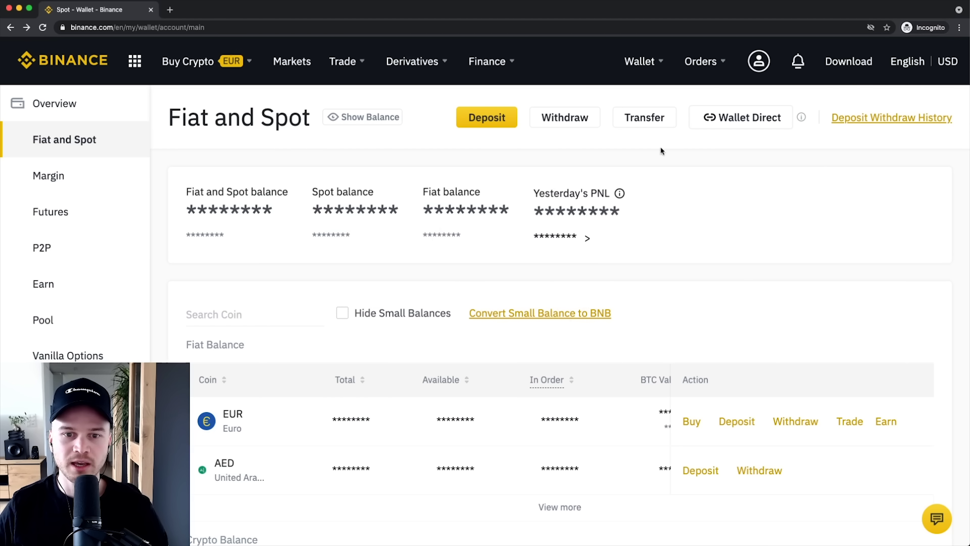
{"action": "mouse_move", "coordinate": [644, 61]}
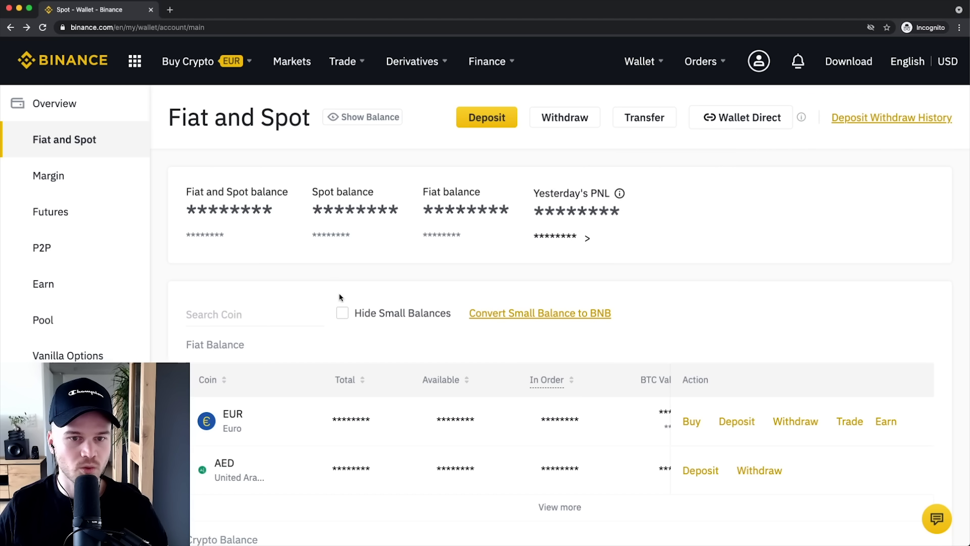
{"action": "left_click", "coordinate": [488, 118]}
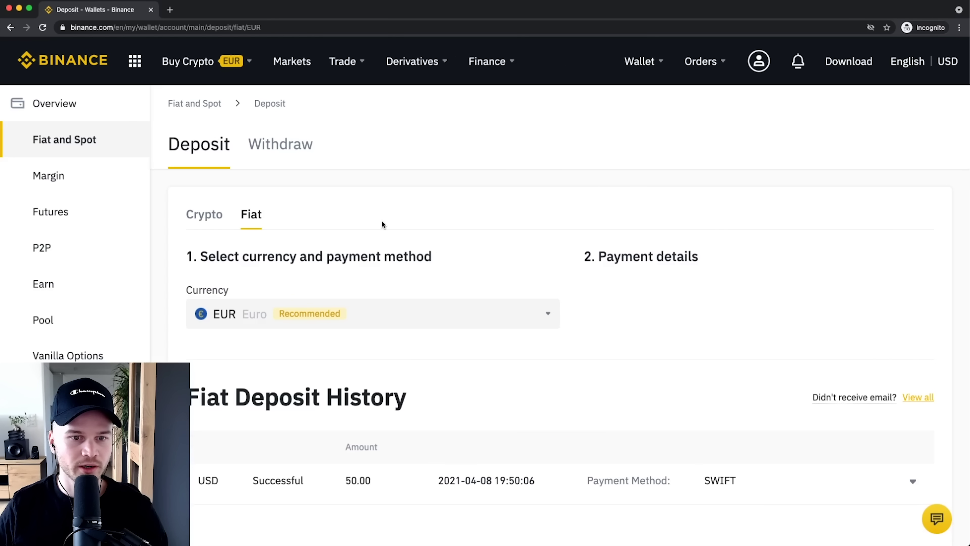
Step: Switch to crypto deposits and keep BTC as the coin to deposit
{"action": "scroll", "coordinate": [244, 220], "scroll_direction": "up", "scroll_amount": 5}
{"action": "scroll", "coordinate": [257, 219], "scroll_direction": "left", "scroll_amount": 4}
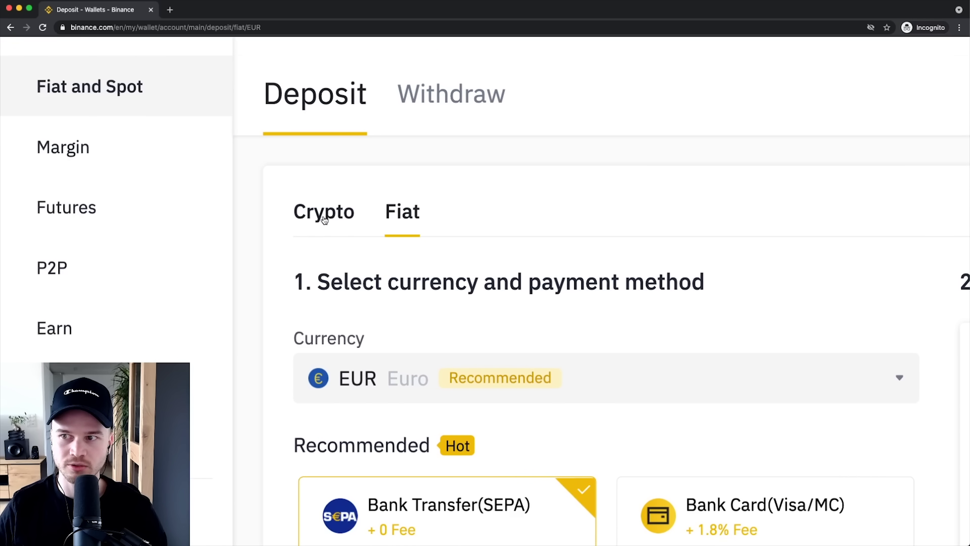
{"action": "scroll", "coordinate": [324, 220], "scroll_direction": "down", "scroll_amount": 5}
{"action": "left_click", "coordinate": [204, 213]}
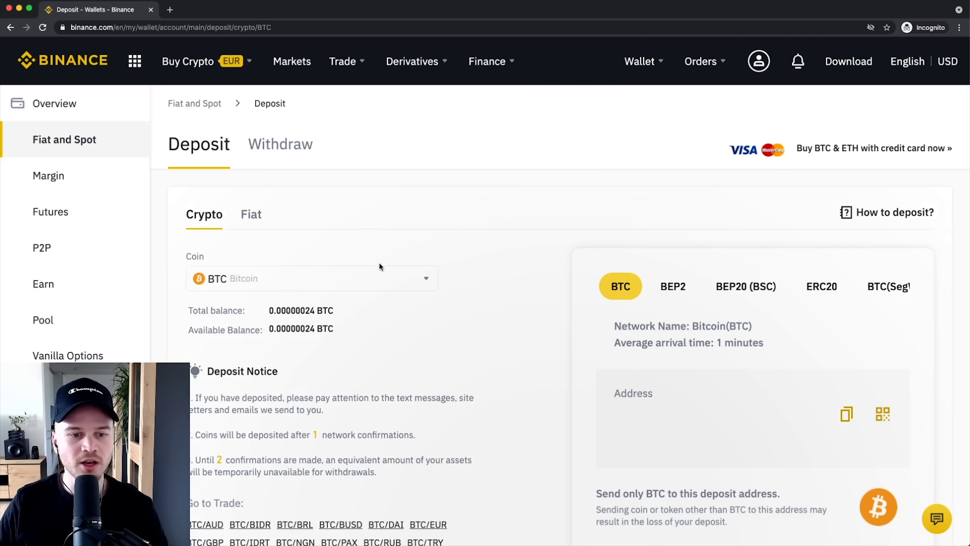
{"action": "scroll", "coordinate": [347, 244], "scroll_direction": "down", "scroll_amount": 2}
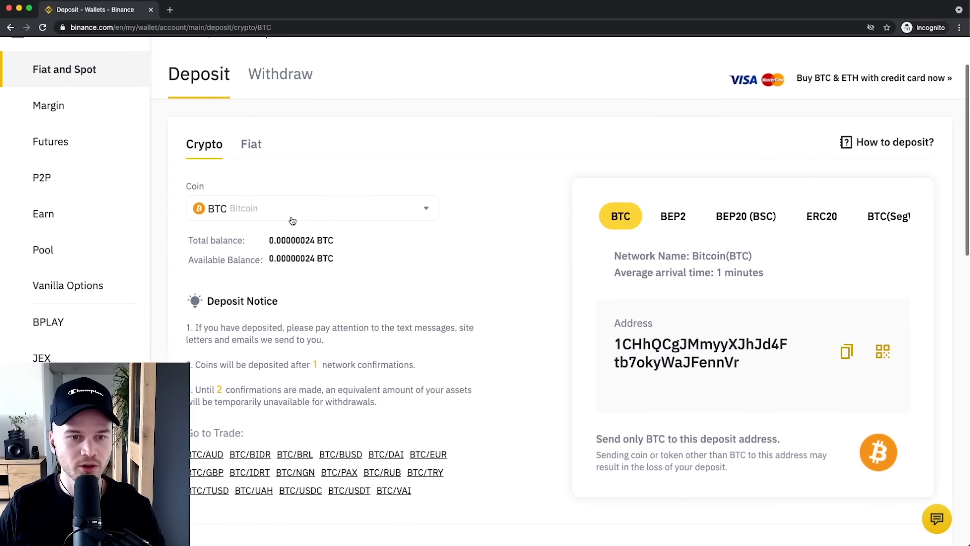
{"action": "left_click", "coordinate": [357, 202]}
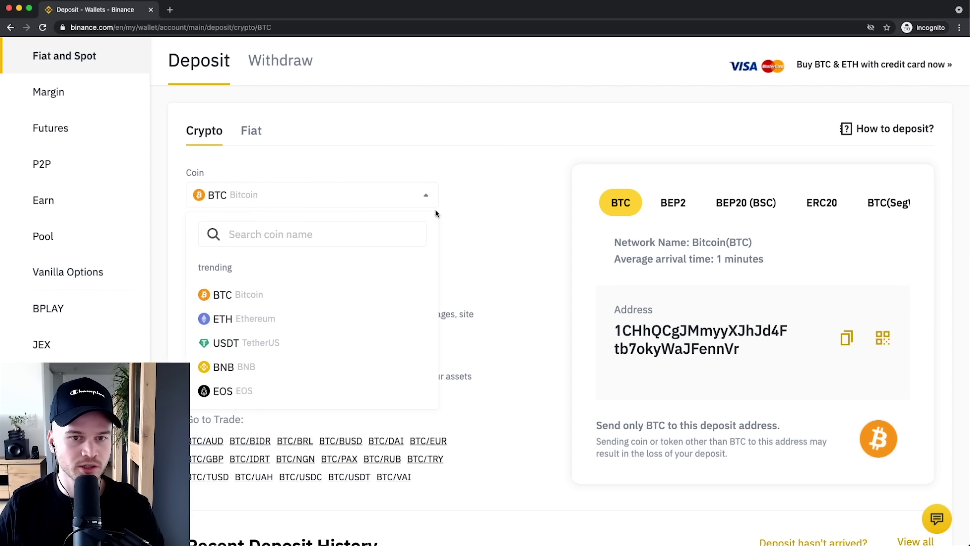
{"action": "scroll", "coordinate": [269, 311], "scroll_direction": "down", "scroll_amount": 3}
{"action": "scroll", "coordinate": [260, 267], "scroll_direction": "up", "scroll_amount": 2}
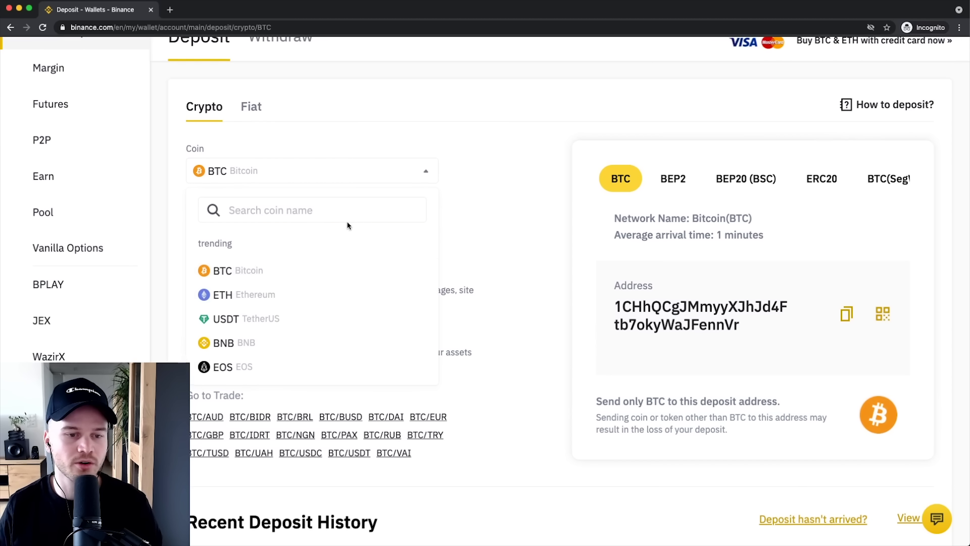
{"action": "scroll", "coordinate": [331, 297], "scroll_direction": "down", "scroll_amount": 1}
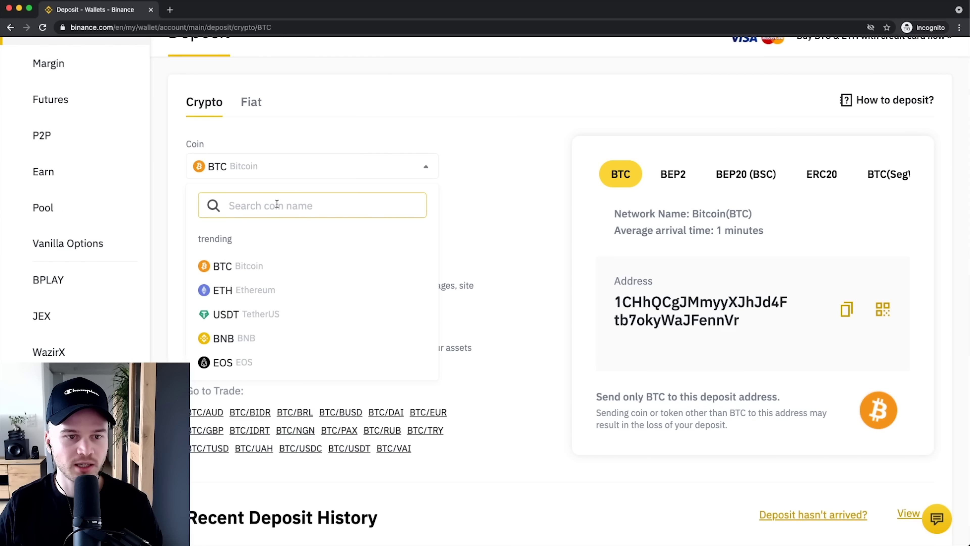
{"action": "left_click", "coordinate": [500, 209]}
{"action": "scroll", "coordinate": [351, 214], "scroll_direction": "up", "scroll_amount": 2}
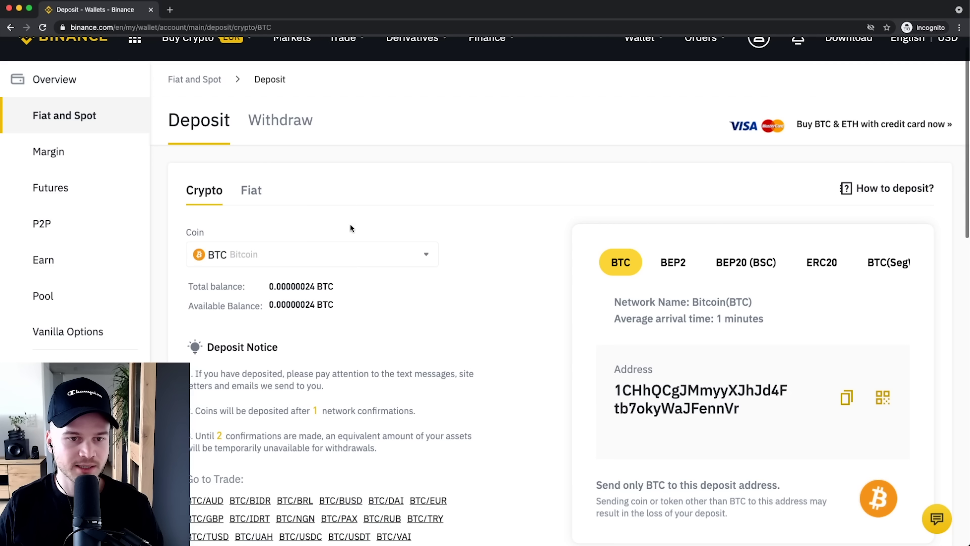
{"action": "scroll", "coordinate": [334, 273], "scroll_direction": "down", "scroll_amount": 1}
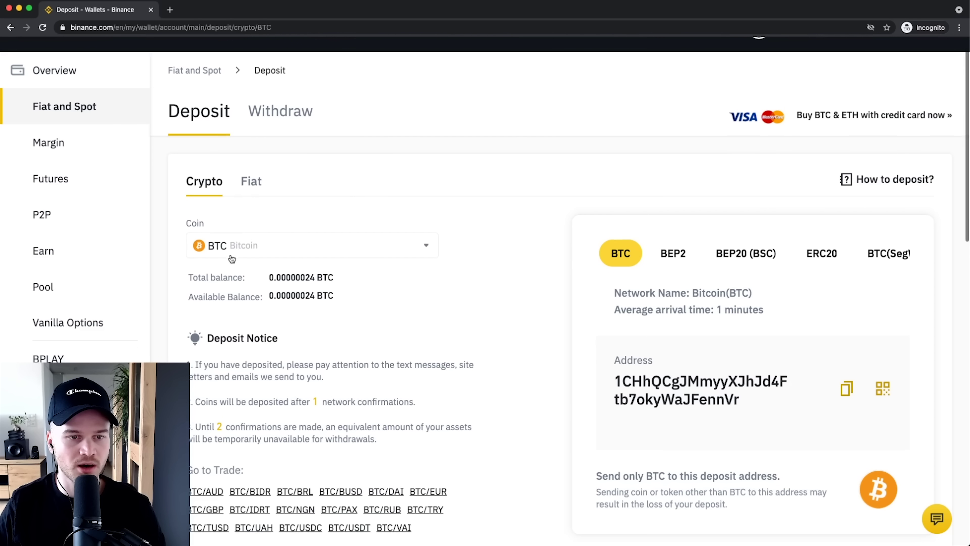
{"action": "left_click", "coordinate": [220, 248]}
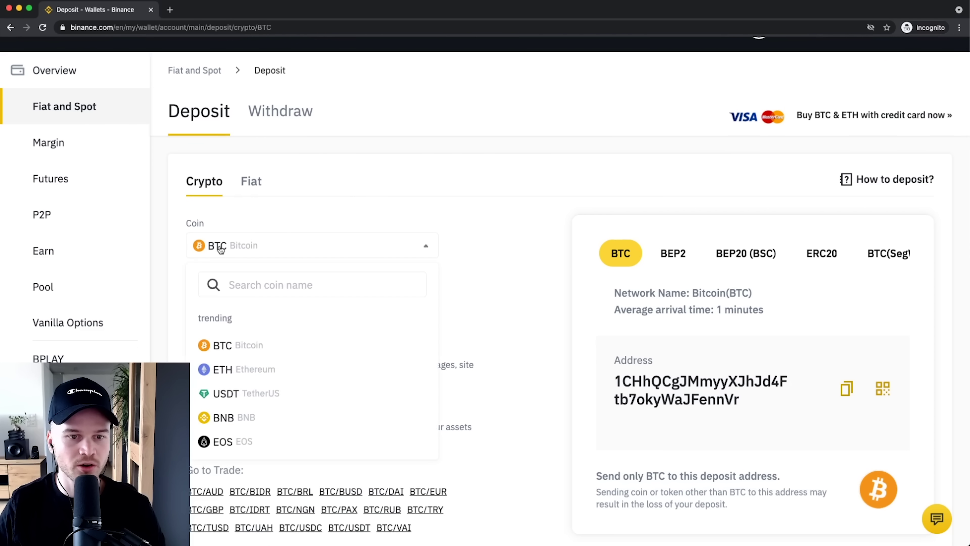
{"action": "left_click", "coordinate": [265, 345]}
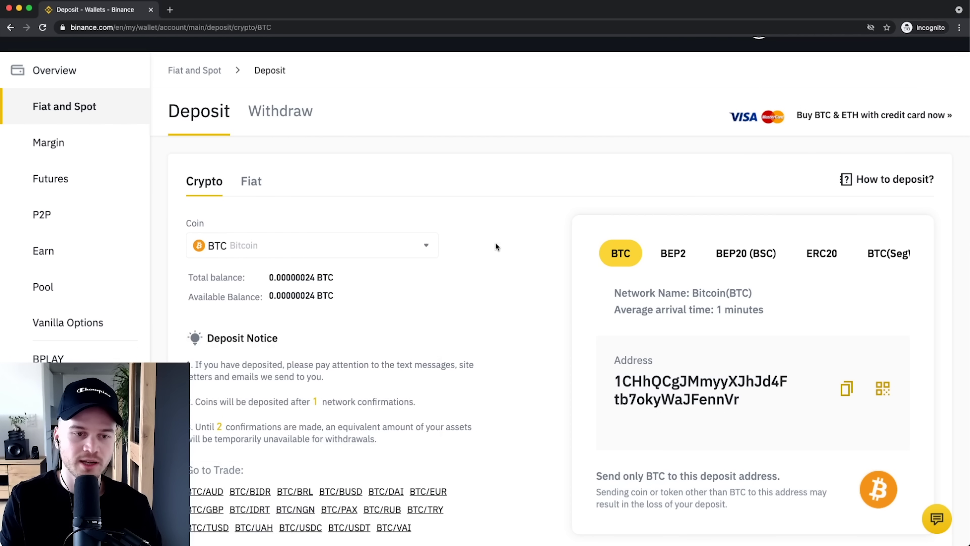
Step: Copy the Bitcoin-network BTC deposit address
{"action": "scroll", "coordinate": [298, 259], "scroll_direction": "up", "scroll_amount": 3}
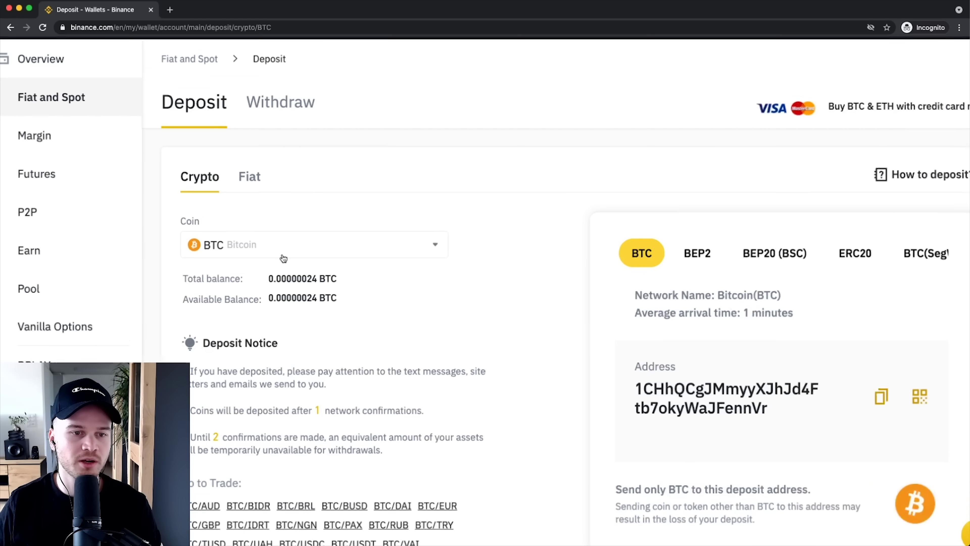
{"action": "scroll", "coordinate": [317, 216], "scroll_direction": "up", "scroll_amount": 3}
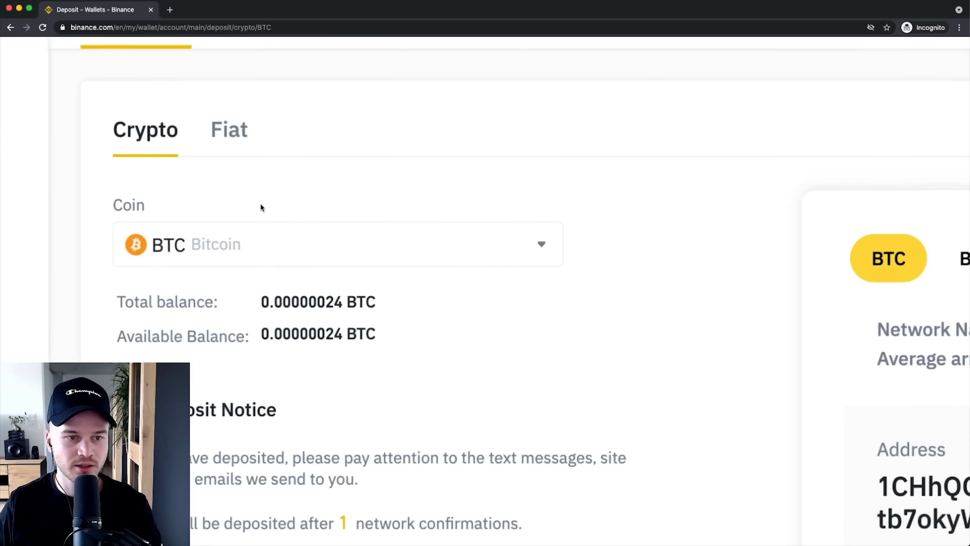
{"action": "scroll", "coordinate": [455, 256], "scroll_direction": "down", "scroll_amount": 5}
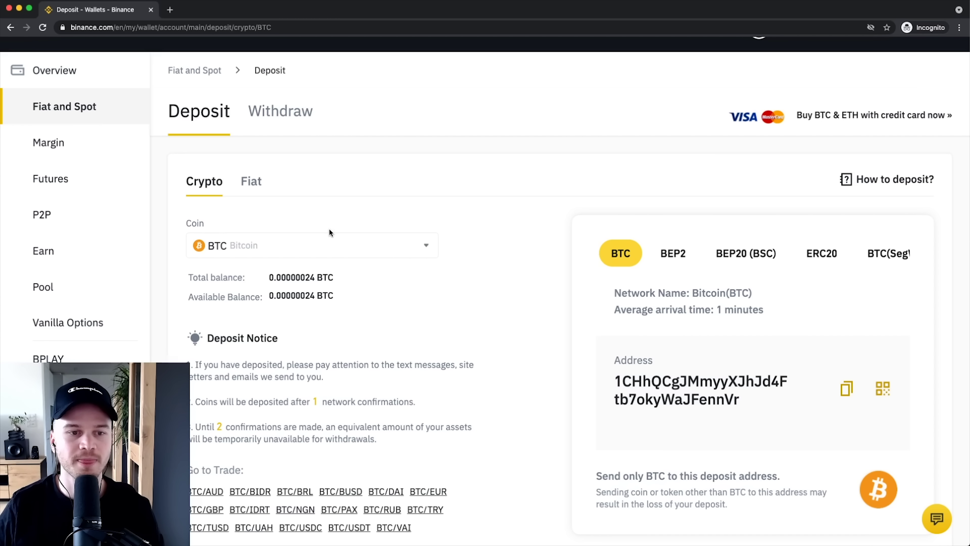
{"action": "scroll", "coordinate": [716, 333], "scroll_direction": "down", "scroll_amount": 3}
{"action": "scroll", "coordinate": [716, 334], "scroll_direction": "down", "scroll_amount": 1}
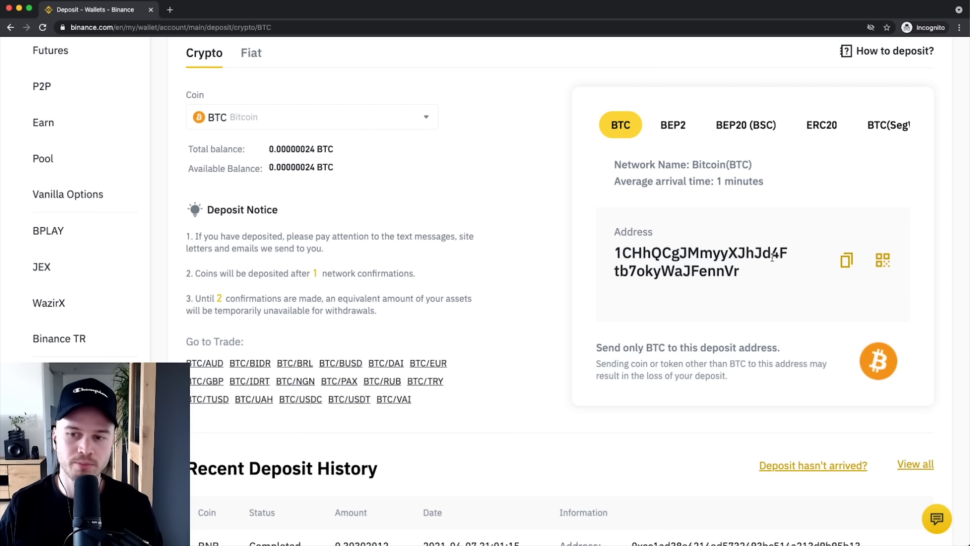
{"action": "left_click", "coordinate": [847, 262]}
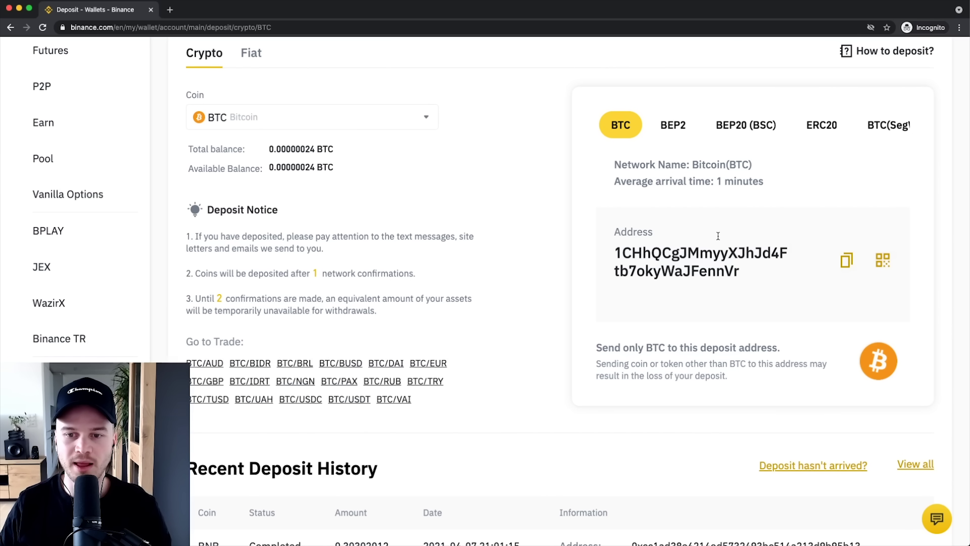
{"action": "scroll", "coordinate": [503, 333], "scroll_direction": "up", "scroll_amount": 2}
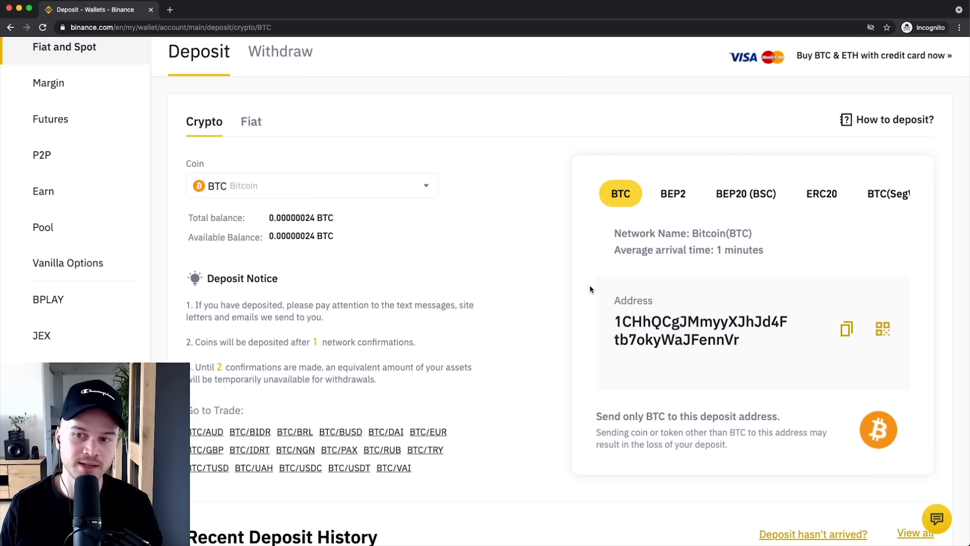
{"action": "scroll", "coordinate": [554, 294], "scroll_direction": "up", "scroll_amount": 3}
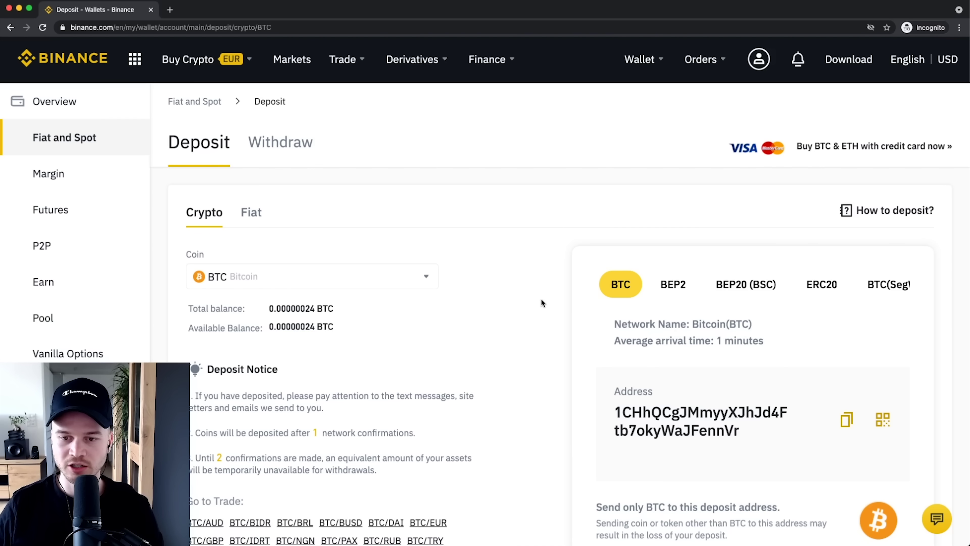
{"action": "scroll", "coordinate": [695, 333], "scroll_direction": "up", "scroll_amount": 5}
Step: Highlight the average arrival time note on the BTC deposit page
{"action": "left_click_drag", "start_coordinate": [521, 344], "coordinate": [811, 349]}
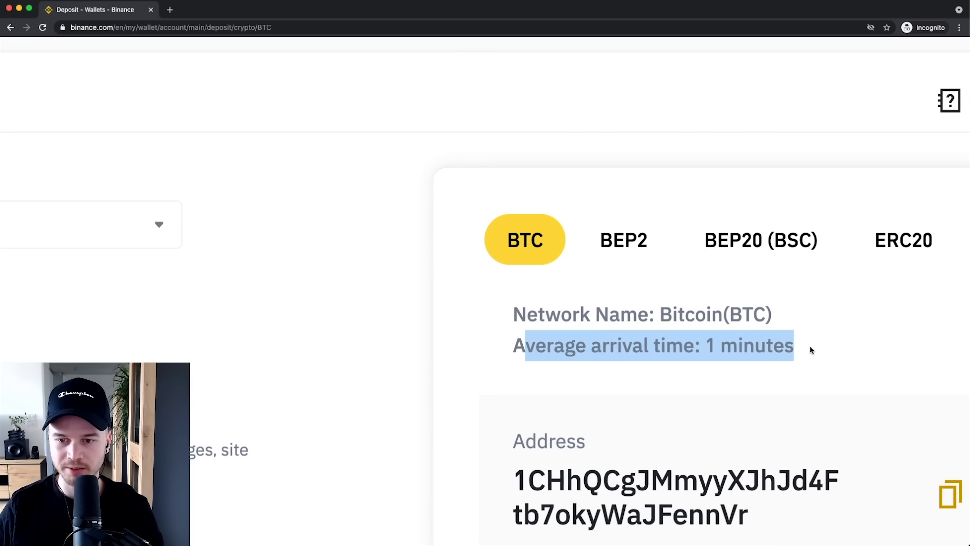
{"action": "scroll", "coordinate": [777, 346], "scroll_direction": "down", "scroll_amount": 5}
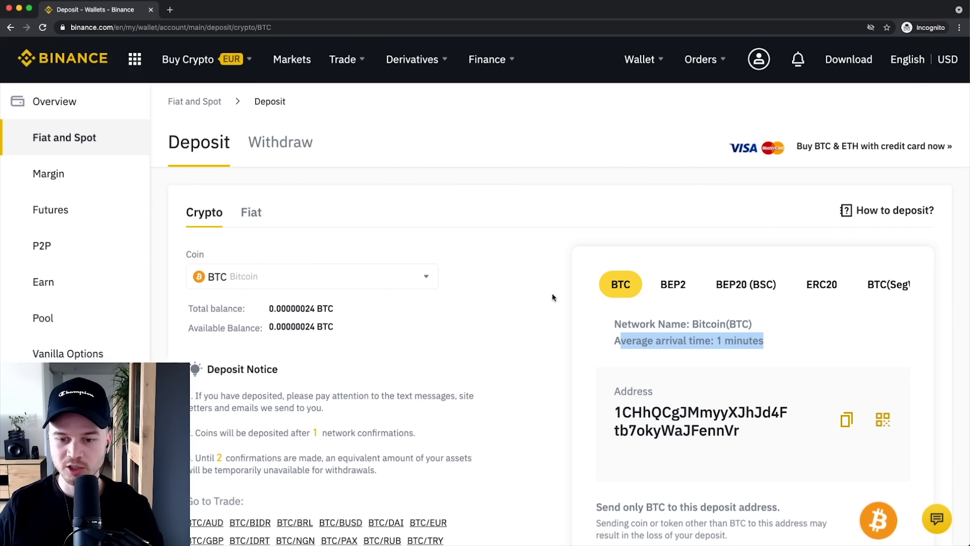
{"action": "scroll", "coordinate": [514, 290], "scroll_direction": "down", "scroll_amount": 1}
{"action": "left_click", "coordinate": [520, 281]}
{"action": "scroll", "coordinate": [514, 269], "scroll_direction": "down", "scroll_amount": 3}
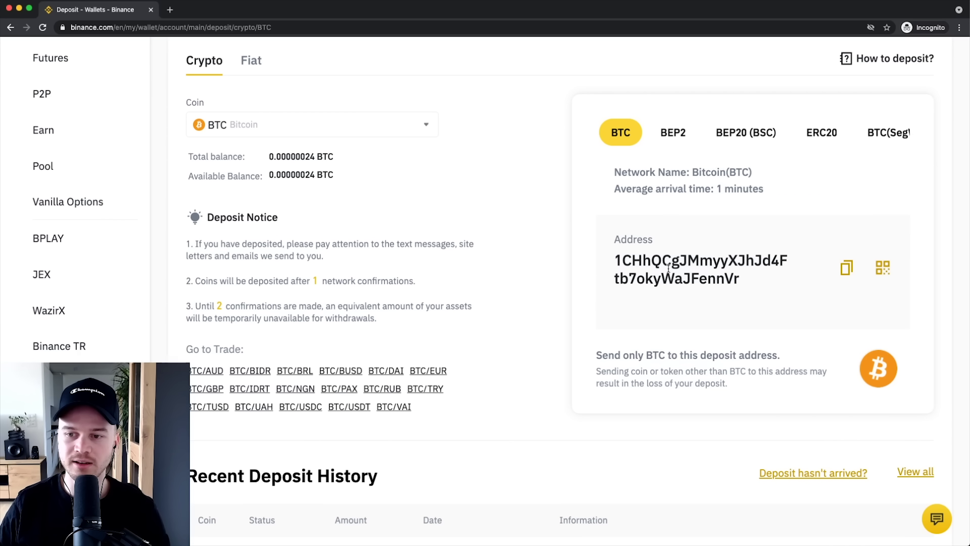
Step: Show the address QR code and select the BTC deposit address text
{"action": "mouse_move", "coordinate": [883, 269]}
{"action": "scroll", "coordinate": [884, 270], "scroll_direction": "up", "scroll_amount": 3}
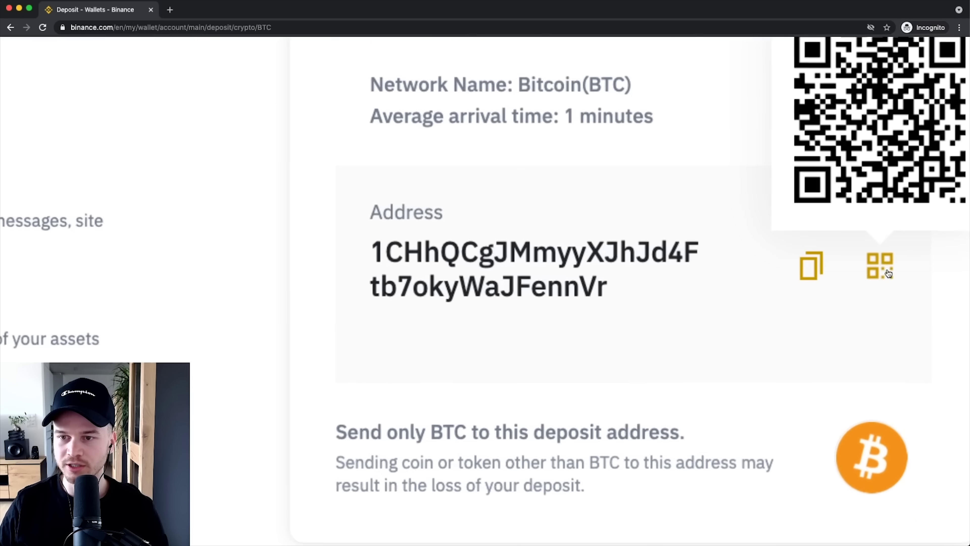
{"action": "scroll", "coordinate": [851, 269], "scroll_direction": "right", "scroll_amount": 2}
{"action": "scroll", "coordinate": [836, 275], "scroll_direction": "down", "scroll_amount": 3}
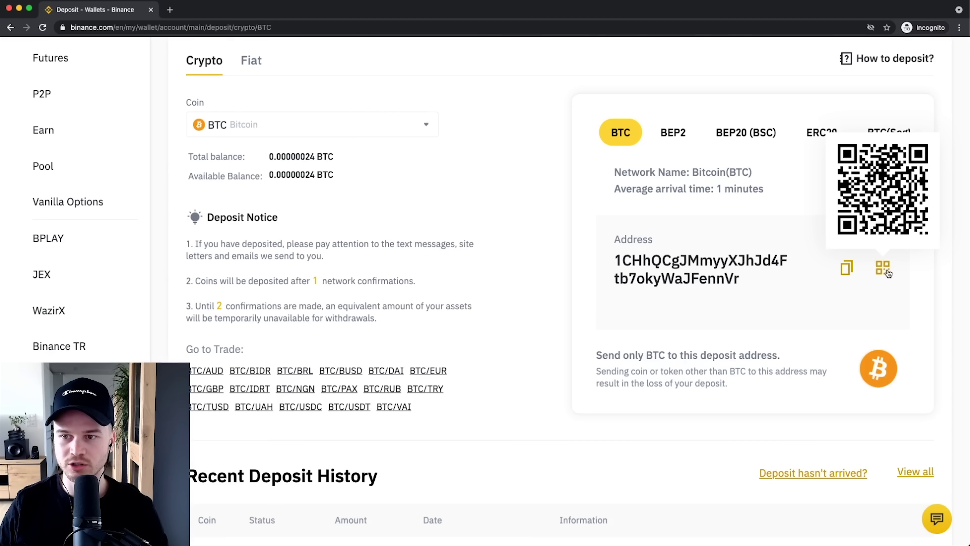
{"action": "left_click_drag", "start_coordinate": [741, 282], "coordinate": [617, 260]}
{"action": "left_click", "coordinate": [574, 244]}
{"action": "scroll", "coordinate": [578, 266], "scroll_direction": "up", "scroll_amount": 3}
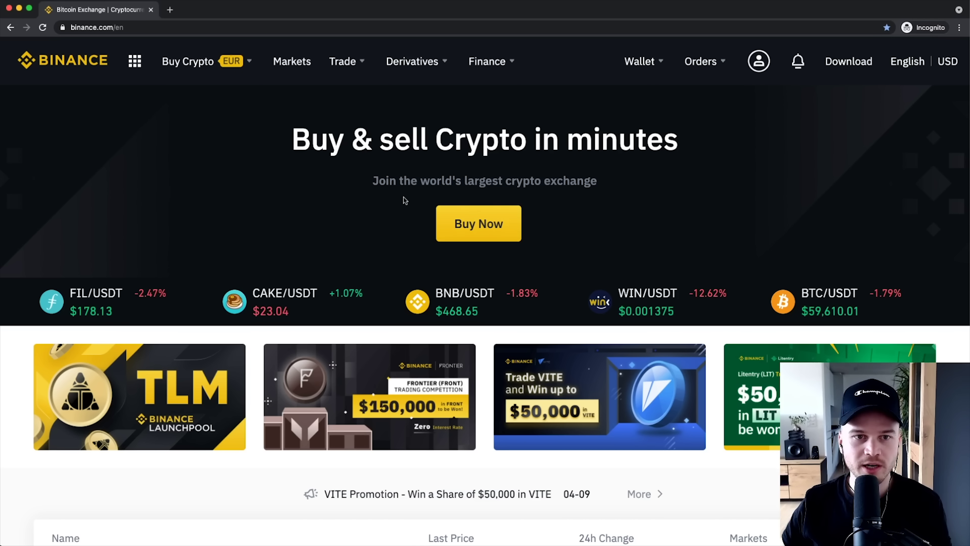
Step: Go to Binance's Convert page
{"action": "mouse_move", "coordinate": [360, 64]}
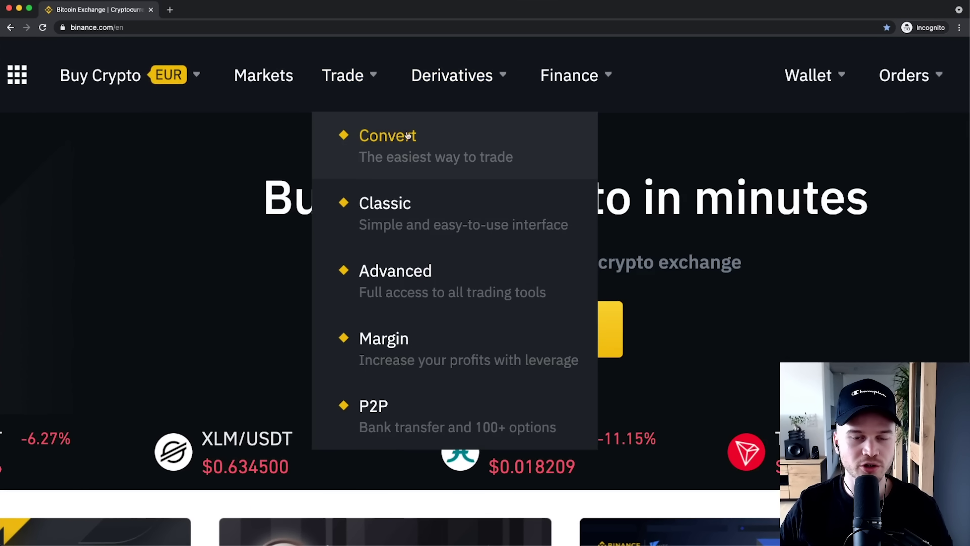
{"action": "left_click", "coordinate": [455, 147]}
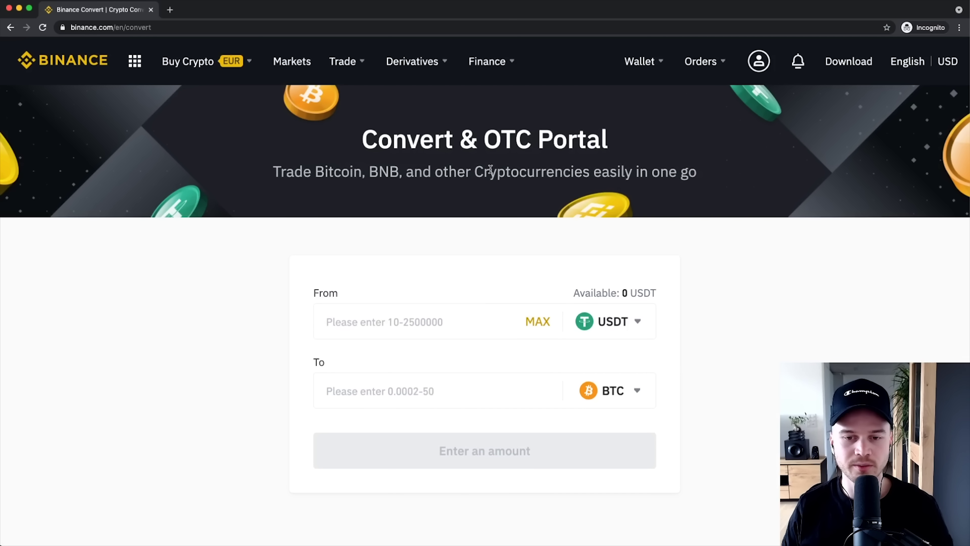
{"action": "scroll", "coordinate": [490, 169], "scroll_direction": "down", "scroll_amount": 3}
{"action": "scroll", "coordinate": [557, 174], "scroll_direction": "up", "scroll_amount": 5, "text": "ctrl"}
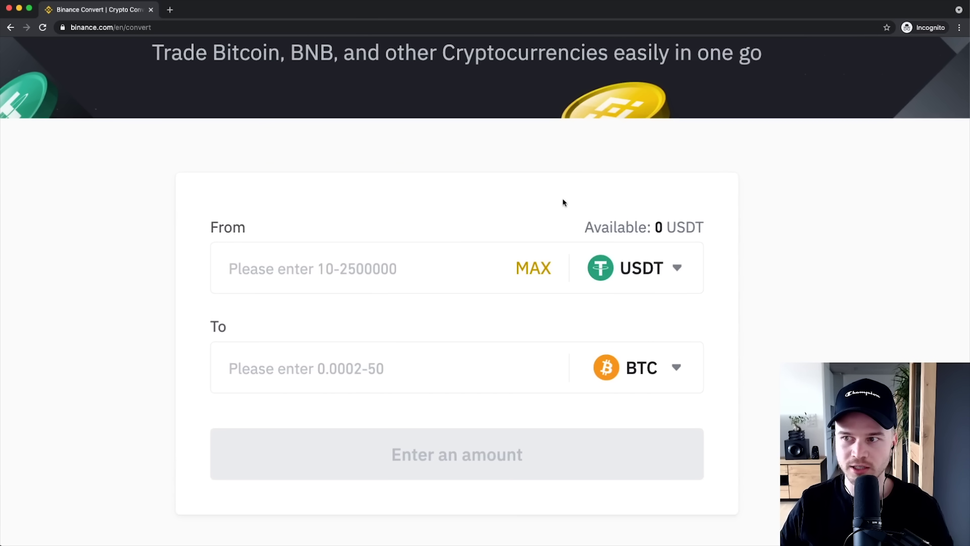
{"action": "scroll", "coordinate": [555, 248], "scroll_direction": "down", "scroll_amount": 2}
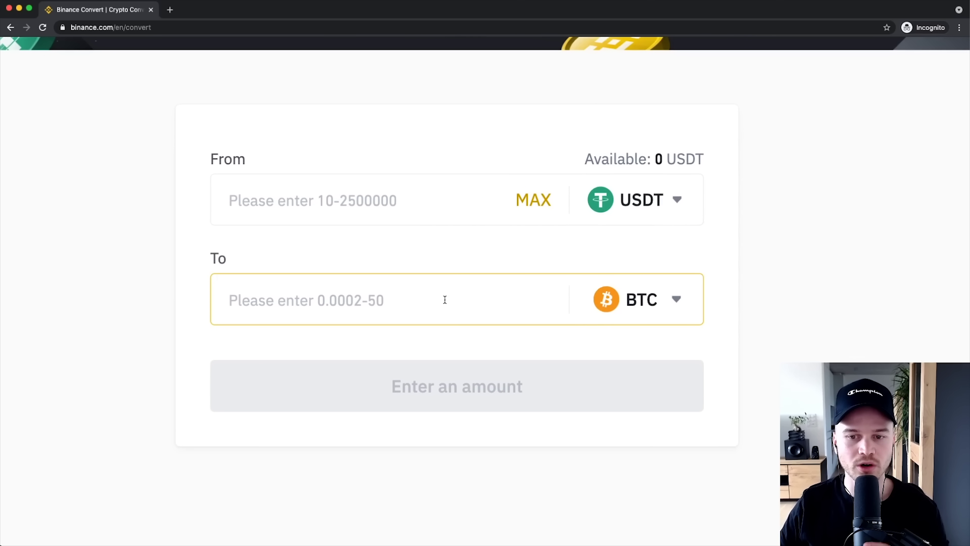
Step: Set BTC as the From coin and open the list of target coins
{"action": "left_click", "coordinate": [653, 203]}
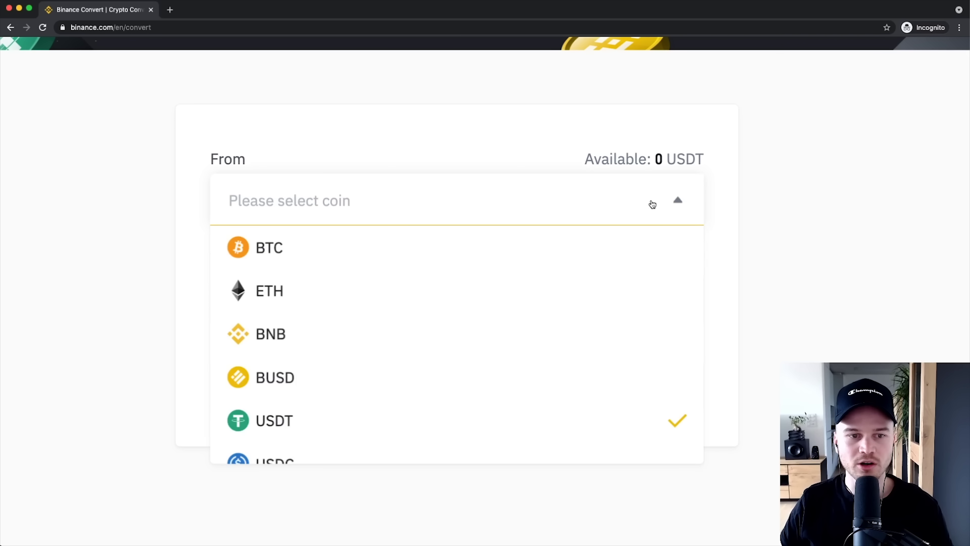
{"action": "left_click", "coordinate": [270, 249]}
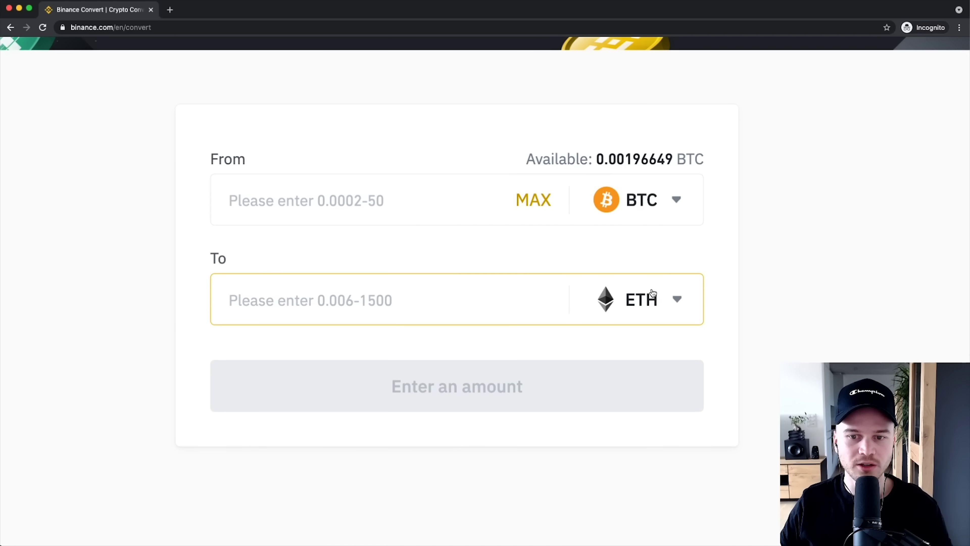
{"action": "left_click", "coordinate": [637, 306]}
{"action": "scroll", "coordinate": [343, 385], "scroll_direction": "down", "scroll_amount": 2}
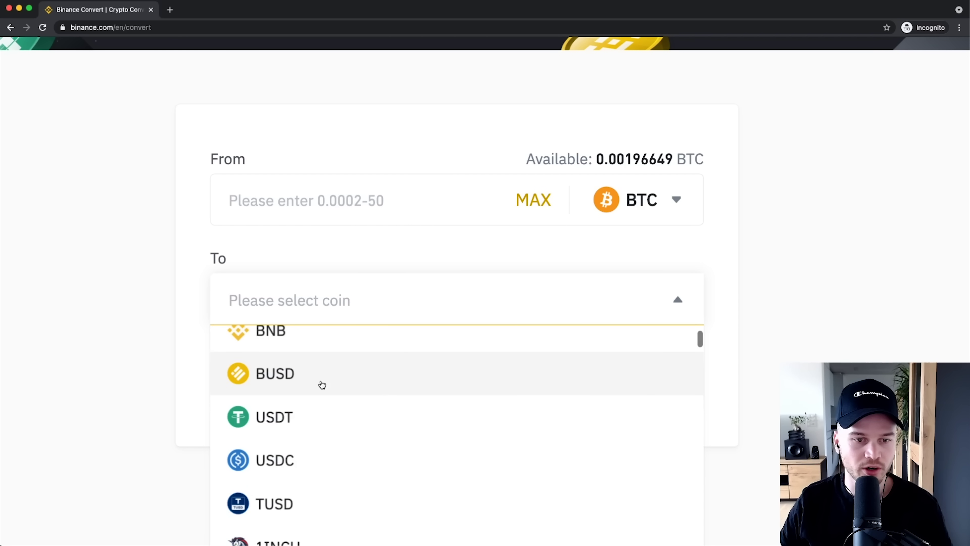
{"action": "left_click", "coordinate": [801, 303]}
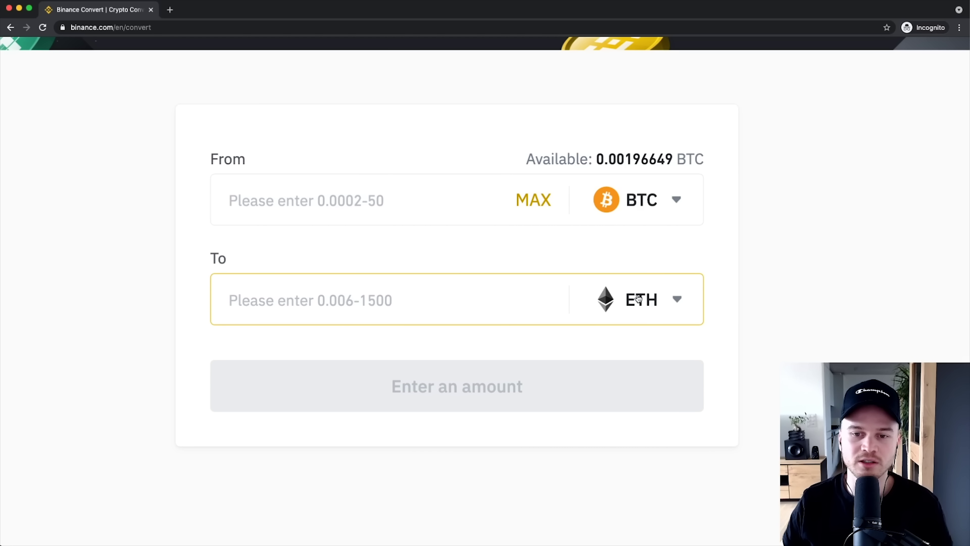
{"action": "left_click", "coordinate": [638, 298]}
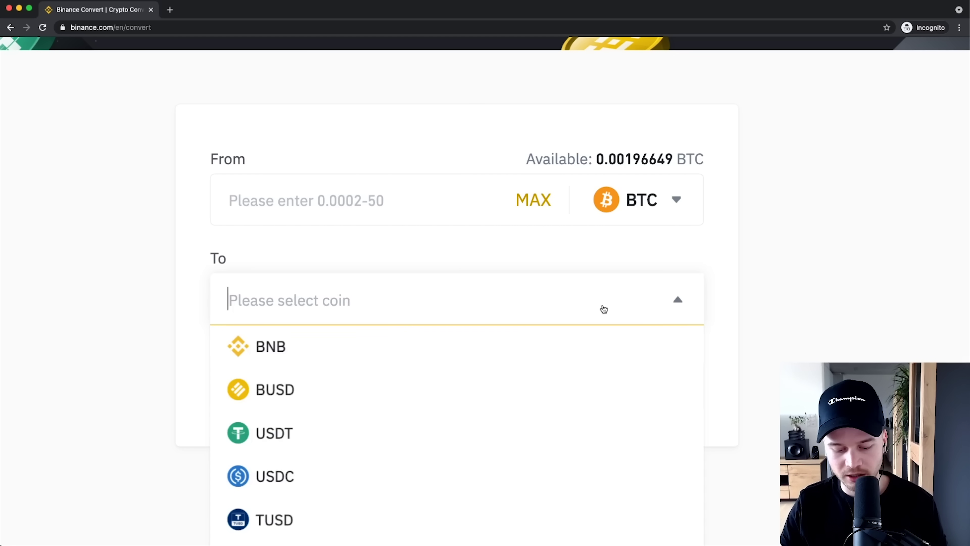
Step: Choose EUR as the target and enter the full 0.00196649 BTC balance
{"action": "type", "text": "eur"}
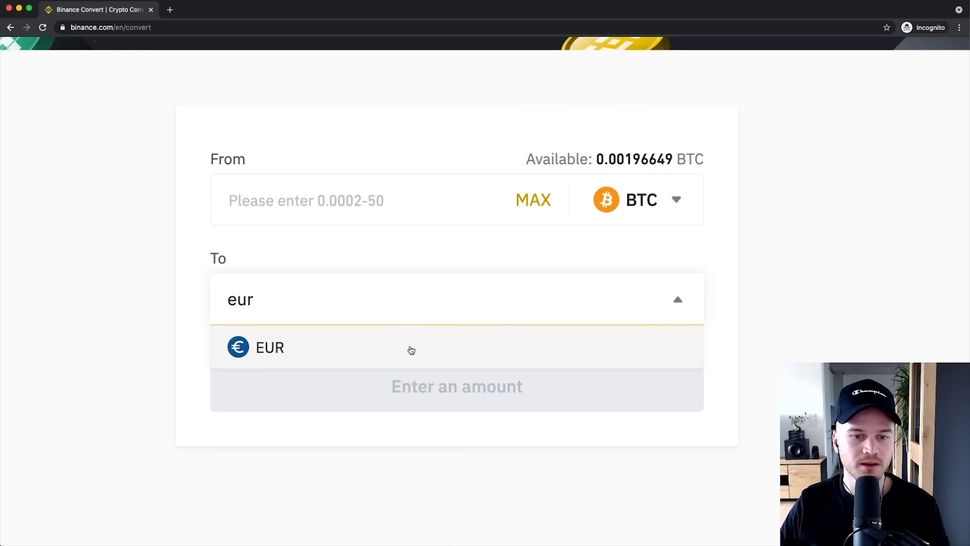
{"action": "left_click", "coordinate": [411, 347]}
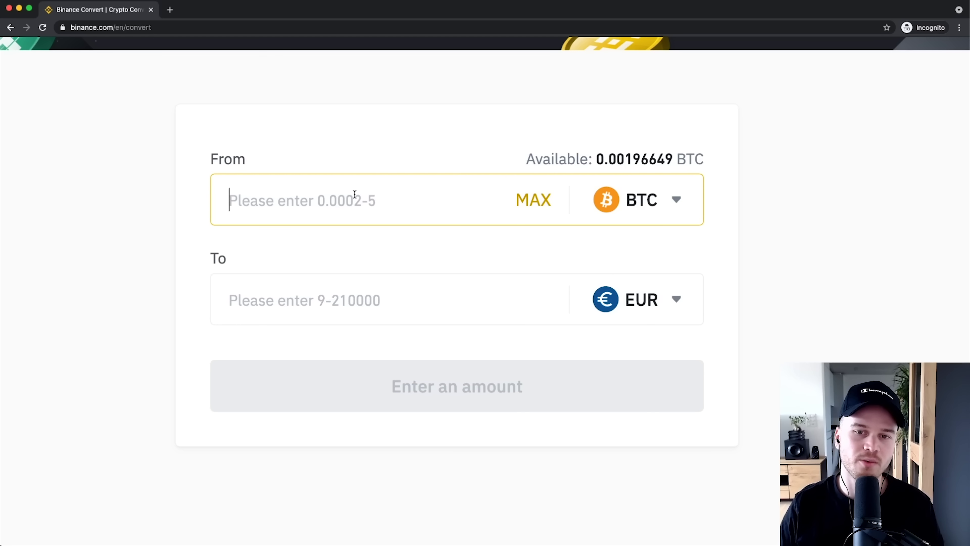
{"action": "left_click_drag", "start_coordinate": [597, 159], "coordinate": [662, 167]}
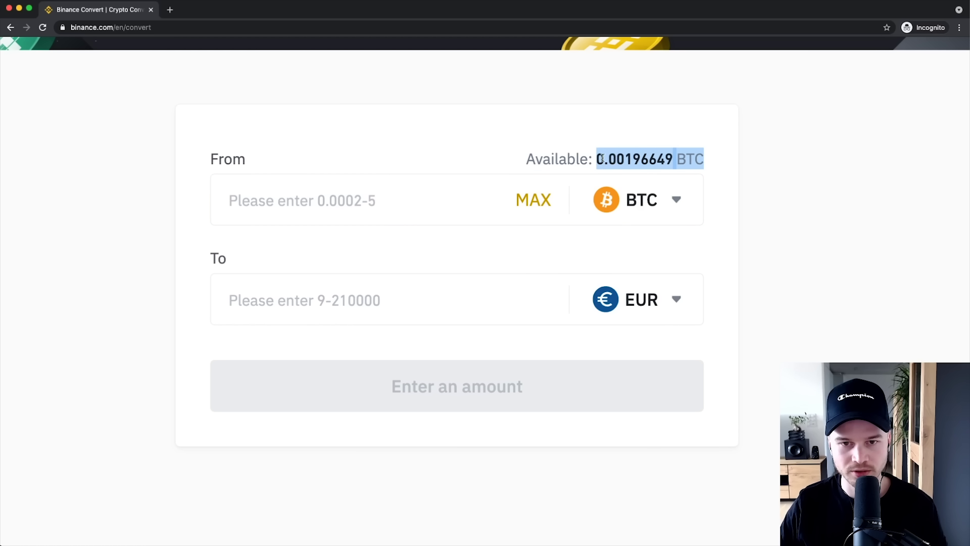
{"action": "left_click", "coordinate": [532, 200]}
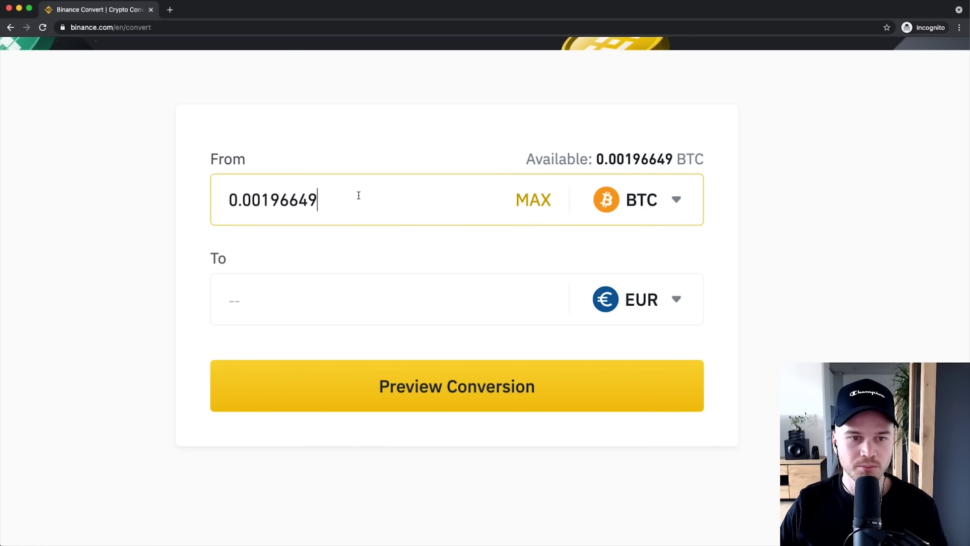
Step: Zoom the page out and preview the quote: 1 BTC = 49915.2 EUR, receiving 98.15774165 EUR
{"action": "left_click_drag", "start_coordinate": [359, 195], "coordinate": [215, 194]}
{"action": "left_click", "coordinate": [828, 169]}
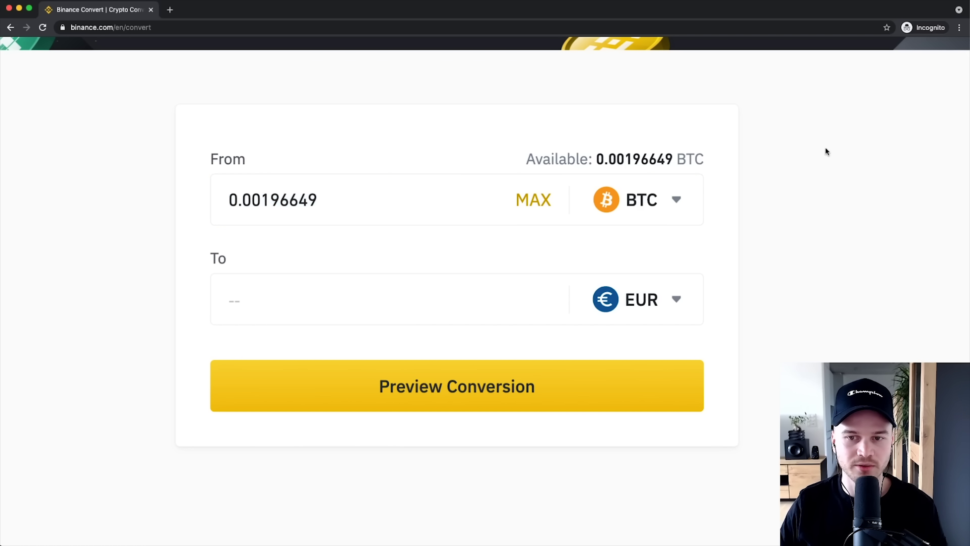
{"action": "left_click", "coordinate": [369, 292]}
{"action": "left_click", "coordinate": [137, 287]}
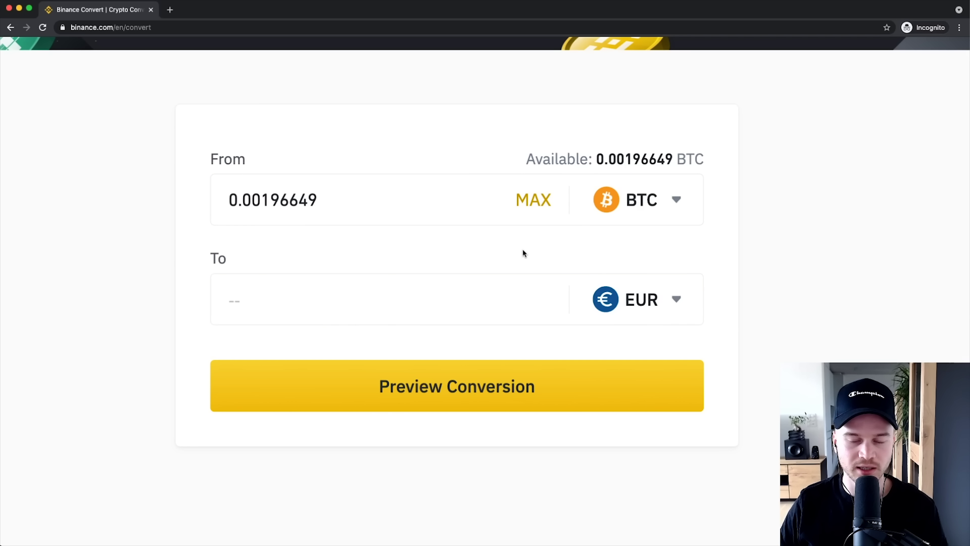
{"action": "key", "text": "super+minus"}
{"action": "key", "text": "super+minus"}
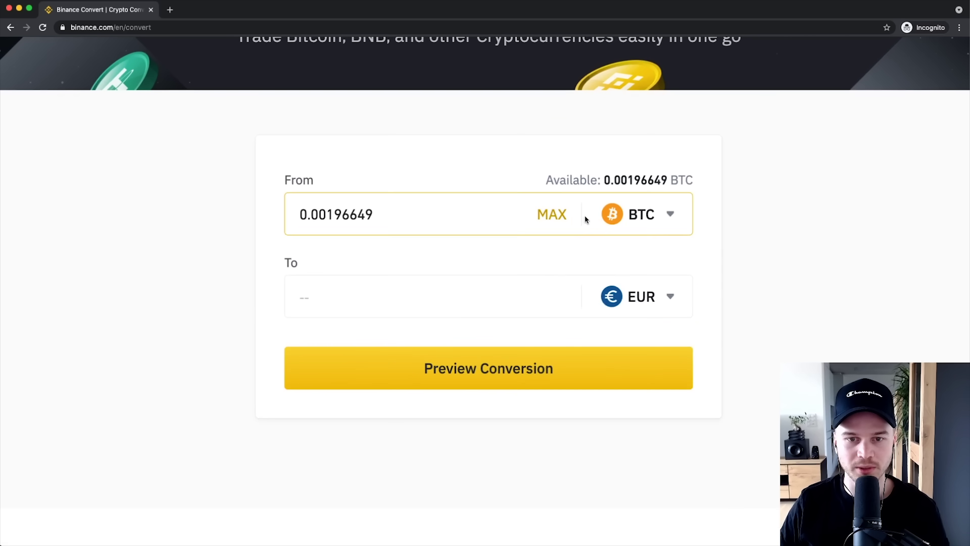
{"action": "key", "text": "super+minus"}
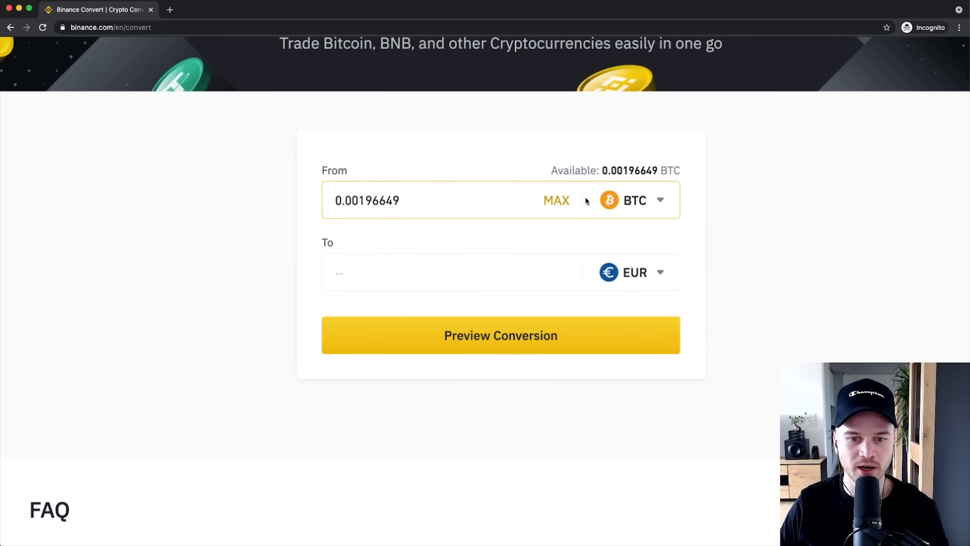
{"action": "left_click", "coordinate": [496, 323]}
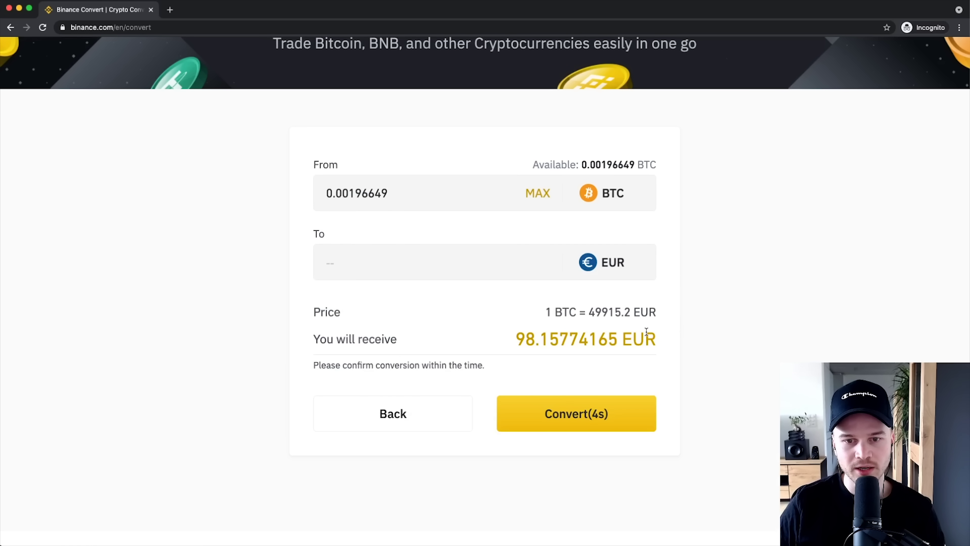
Step: Refresh the expired quote and confirm converting 0.00196649 BTC into 98.08616141 EUR
{"action": "left_click_drag", "start_coordinate": [516, 338], "coordinate": [608, 339]}
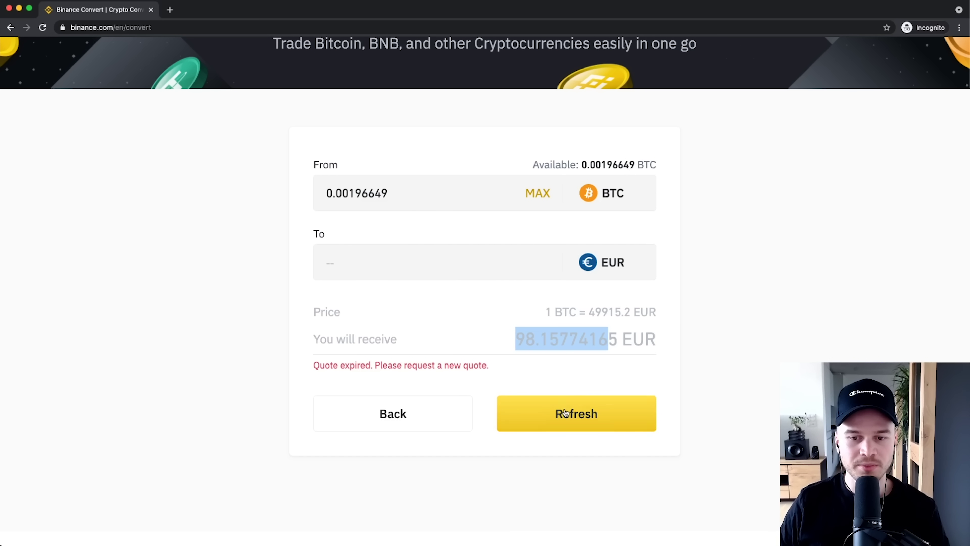
{"action": "left_click", "coordinate": [581, 404]}
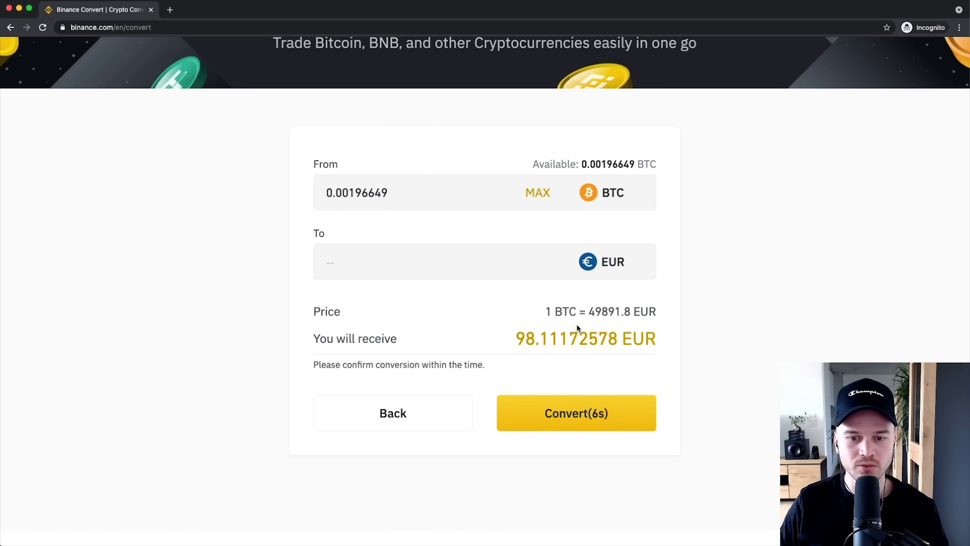
{"action": "scroll", "coordinate": [576, 324], "scroll_direction": "down", "scroll_amount": 1}
{"action": "scroll", "coordinate": [530, 321], "scroll_direction": "up", "scroll_amount": 3}
{"action": "scroll", "coordinate": [529, 321], "scroll_direction": "up", "scroll_amount": 2}
{"action": "scroll", "coordinate": [566, 262], "scroll_direction": "down", "scroll_amount": 3}
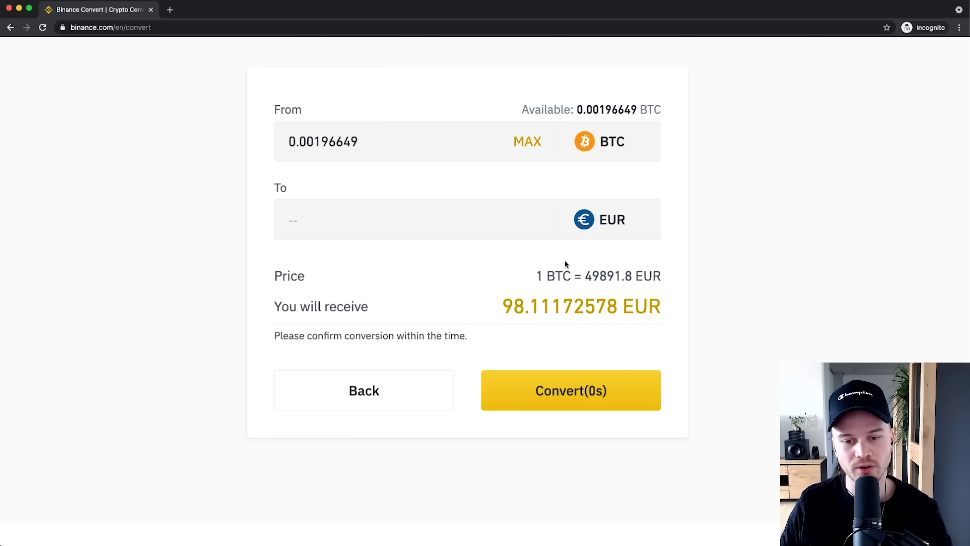
{"action": "scroll", "coordinate": [560, 326], "scroll_direction": "down", "scroll_amount": 1}
{"action": "scroll", "coordinate": [560, 326], "scroll_direction": "down", "scroll_amount": 1}
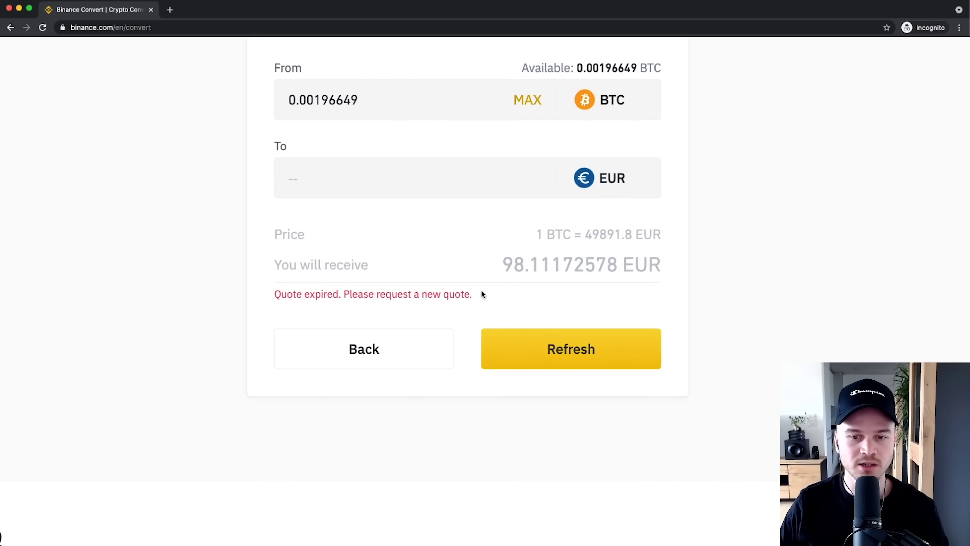
{"action": "left_click", "coordinate": [556, 344]}
{"action": "scroll", "coordinate": [546, 208], "scroll_direction": "up", "scroll_amount": 4}
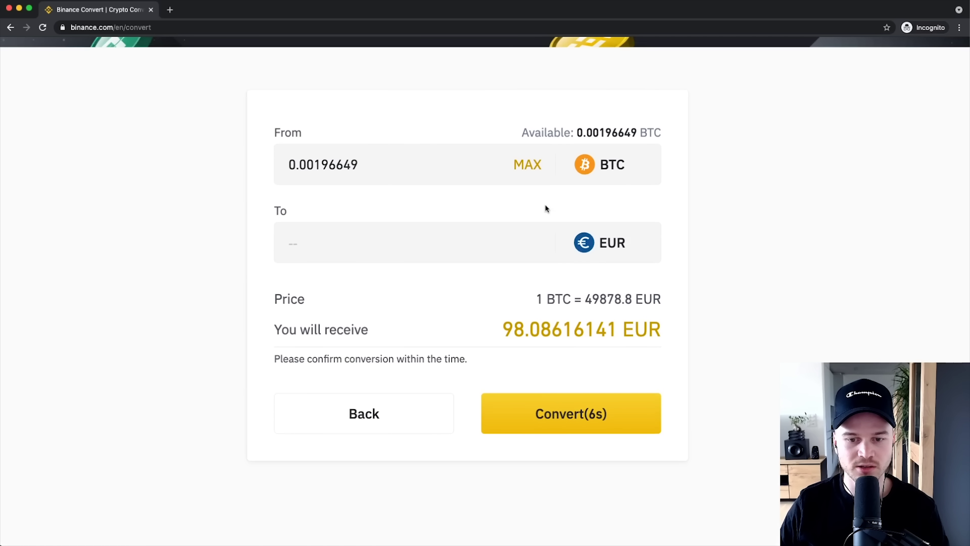
{"action": "left_click", "coordinate": [561, 438]}
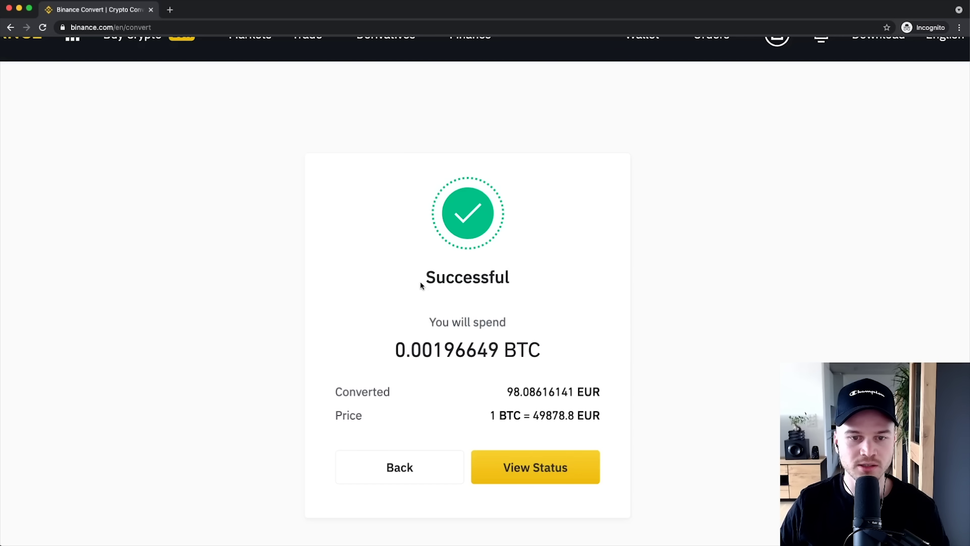
{"action": "left_click_drag", "start_coordinate": [432, 277], "coordinate": [573, 282]}
{"action": "scroll", "coordinate": [561, 306], "scroll_direction": "down", "scroll_amount": 2}
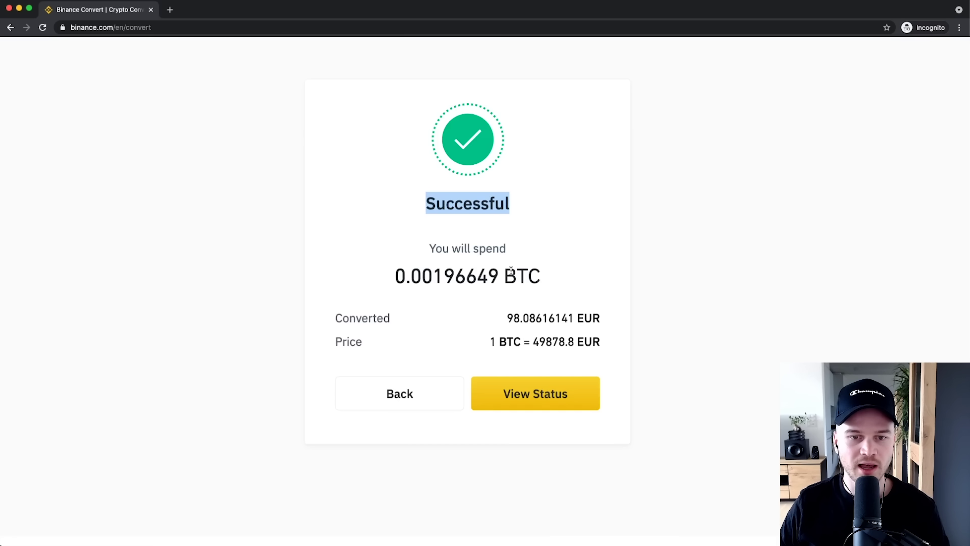
{"action": "left_click_drag", "start_coordinate": [393, 275], "coordinate": [571, 282]}
{"action": "scroll", "coordinate": [572, 282], "scroll_direction": "down", "scroll_amount": 1}
{"action": "left_click_drag", "start_coordinate": [335, 279], "coordinate": [549, 279]}
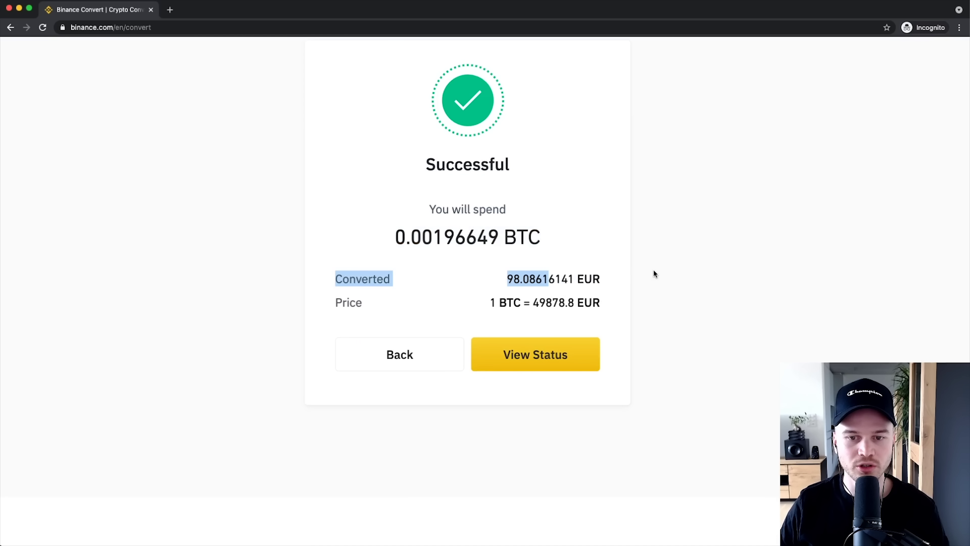
{"action": "scroll", "coordinate": [593, 302], "scroll_direction": "up", "scroll_amount": 2}
{"action": "key", "text": "super+minus"}
{"action": "left_click", "coordinate": [639, 252]}
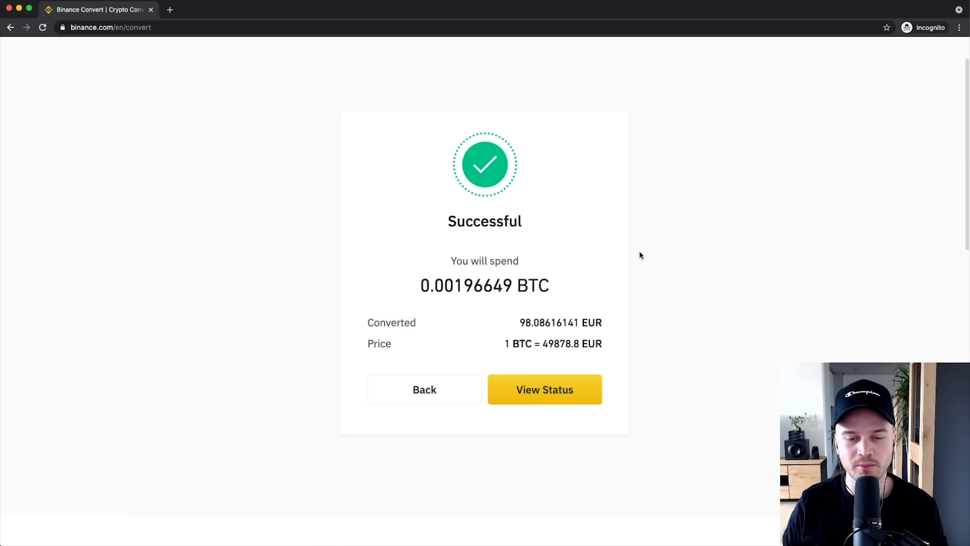
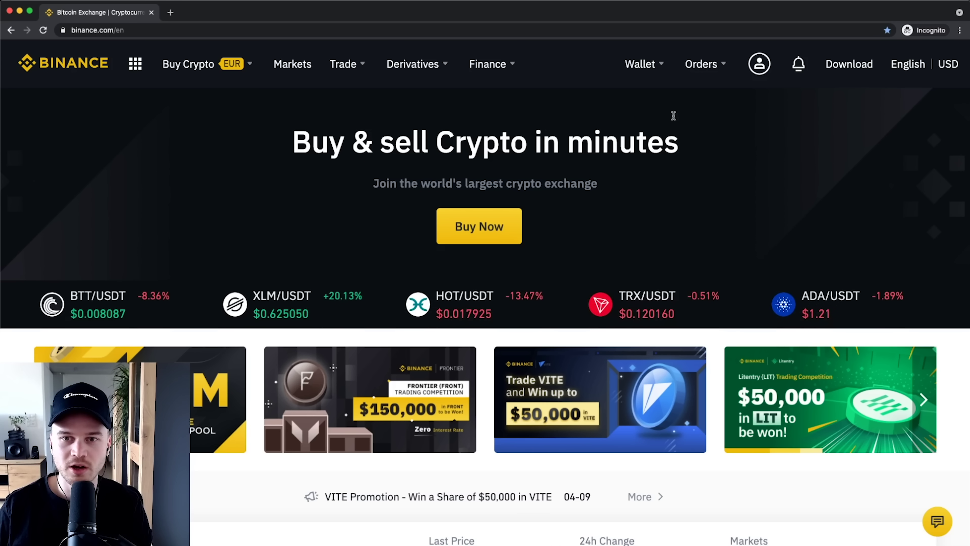
Step: Go to the Wallet Overview's Withdraw page and switch from the Fiat to the Crypto tab
{"action": "mouse_move", "coordinate": [640, 66]}
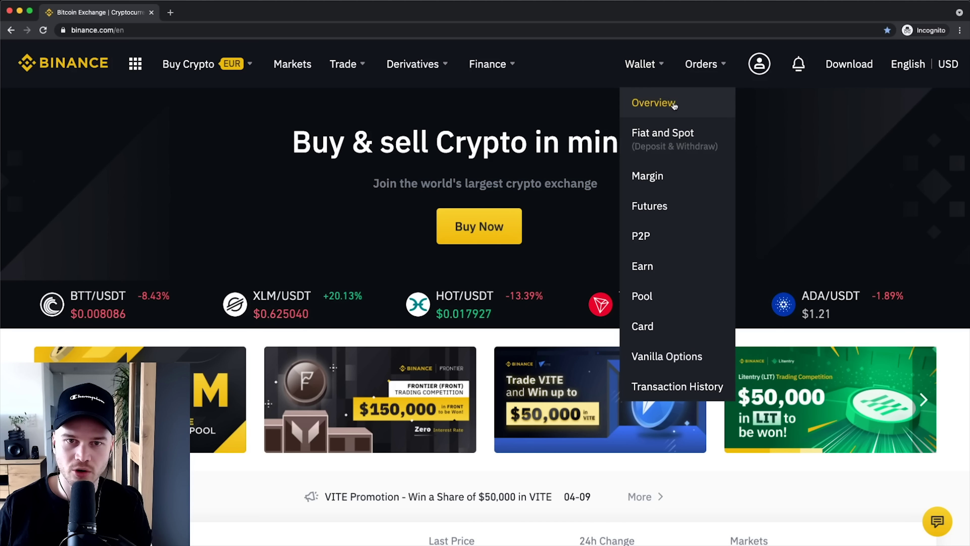
{"action": "left_click", "coordinate": [674, 105]}
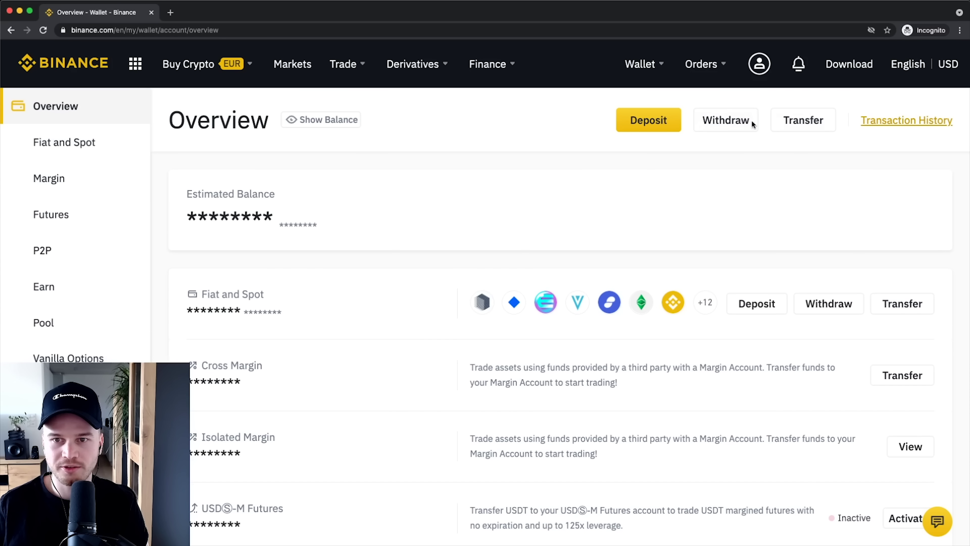
{"action": "left_click", "coordinate": [735, 121]}
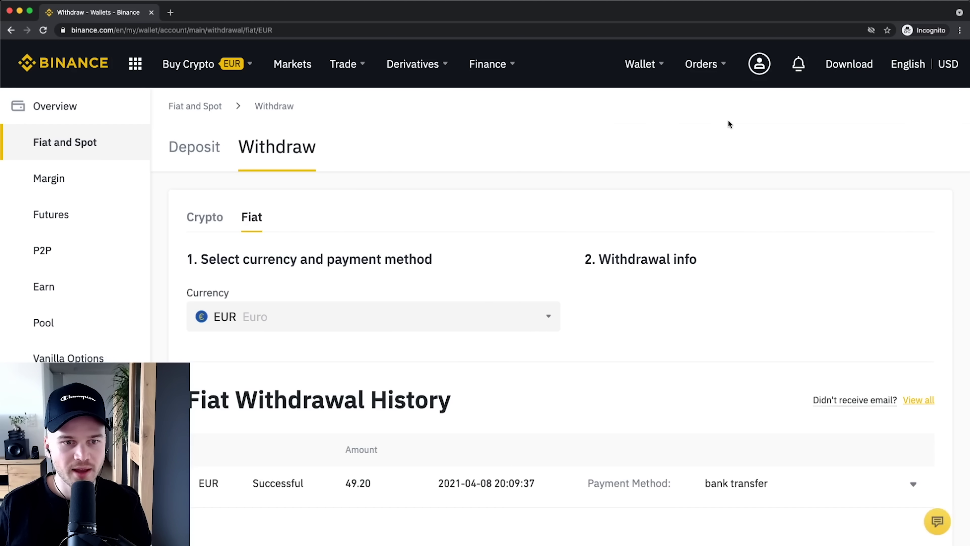
{"action": "scroll", "coordinate": [283, 221], "scroll_direction": "down", "scroll_amount": 2}
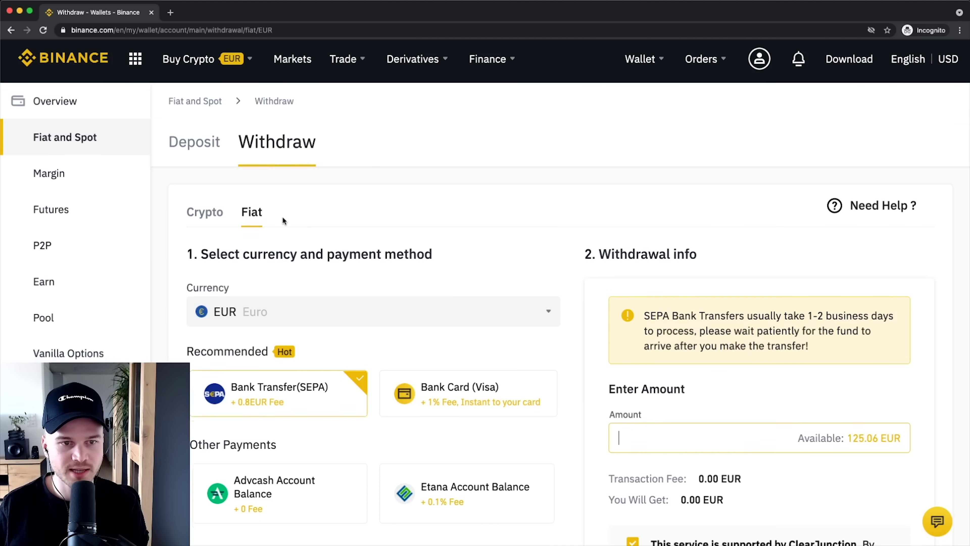
{"action": "scroll", "coordinate": [261, 159], "scroll_direction": "up", "scroll_amount": 3}
{"action": "scroll", "coordinate": [261, 159], "scroll_direction": "down", "scroll_amount": 3}
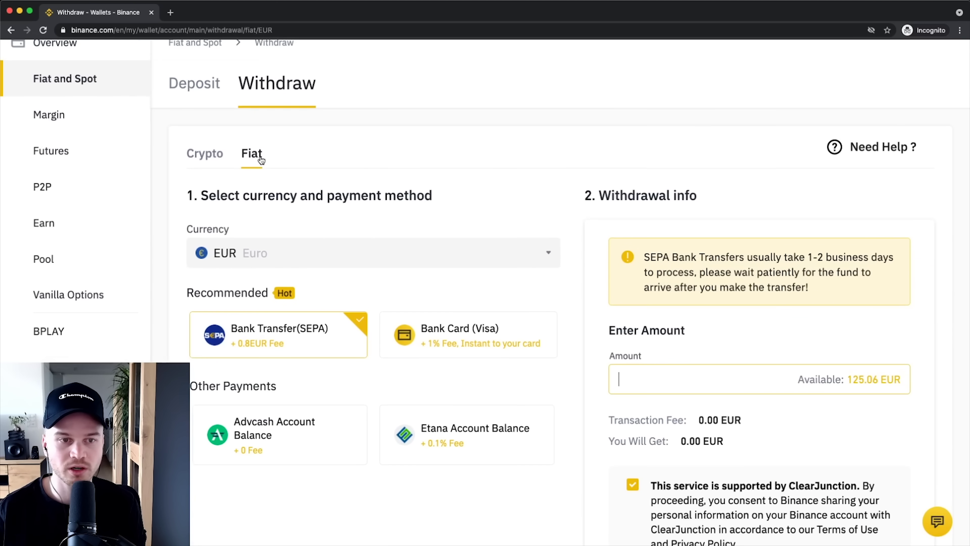
{"action": "left_click", "coordinate": [211, 155]}
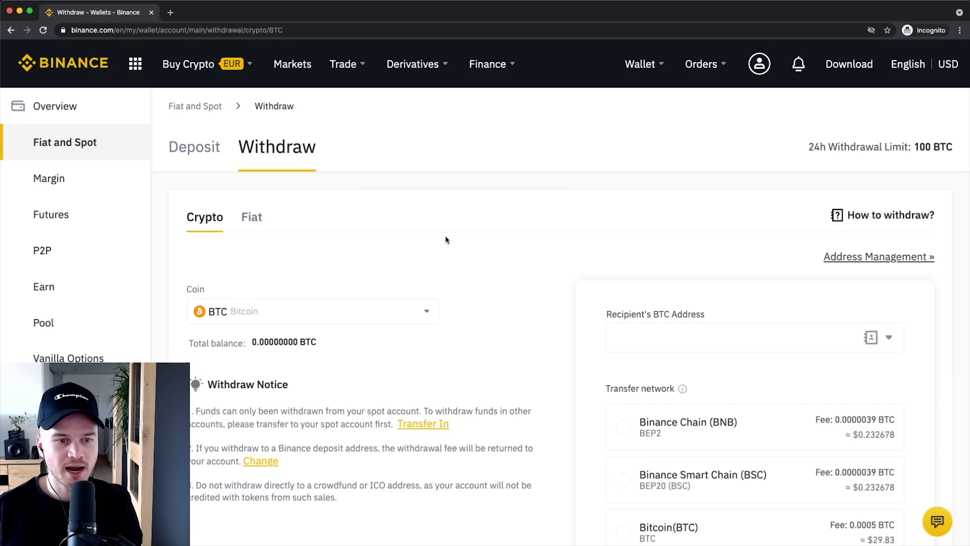
{"action": "scroll", "coordinate": [446, 238], "scroll_direction": "down", "scroll_amount": 2}
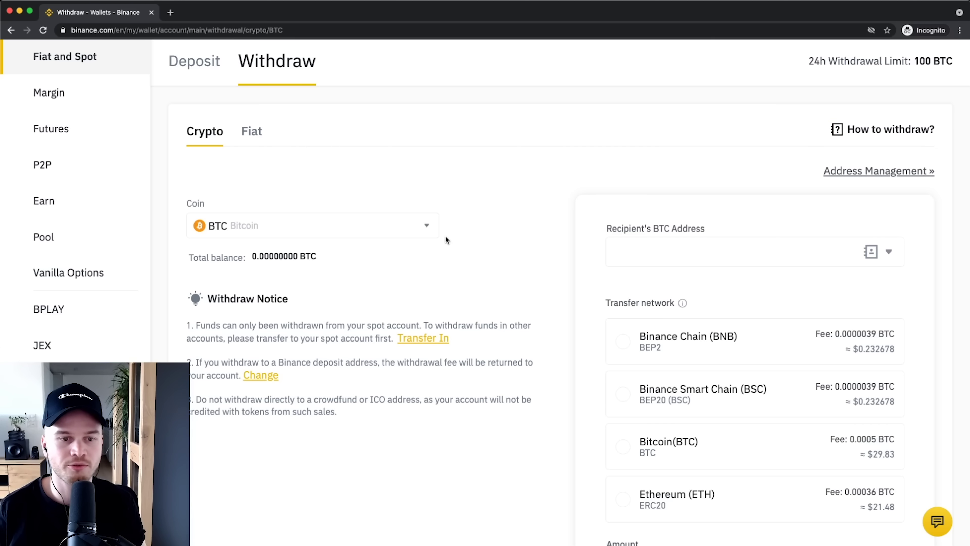
{"action": "scroll", "coordinate": [445, 235], "scroll_direction": "down", "scroll_amount": 1}
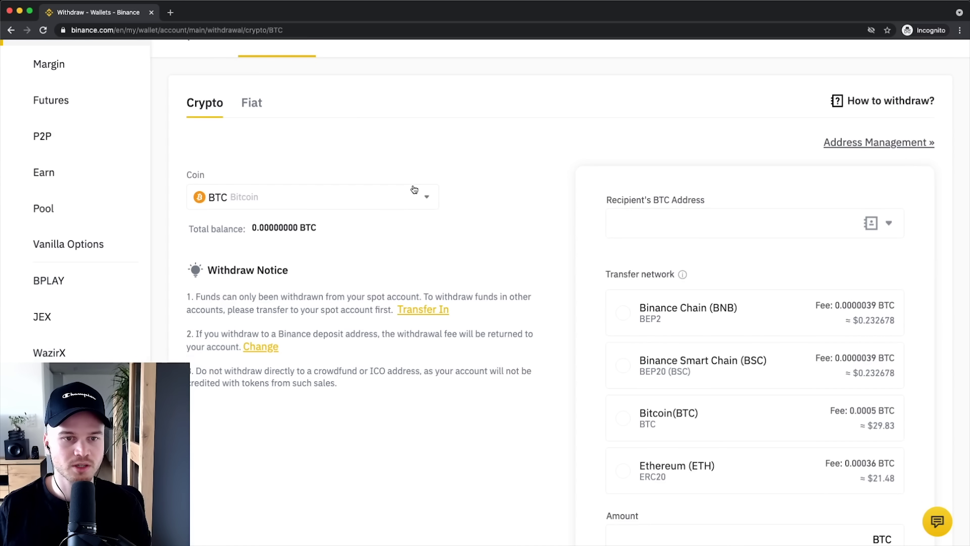
{"action": "left_click", "coordinate": [366, 196]}
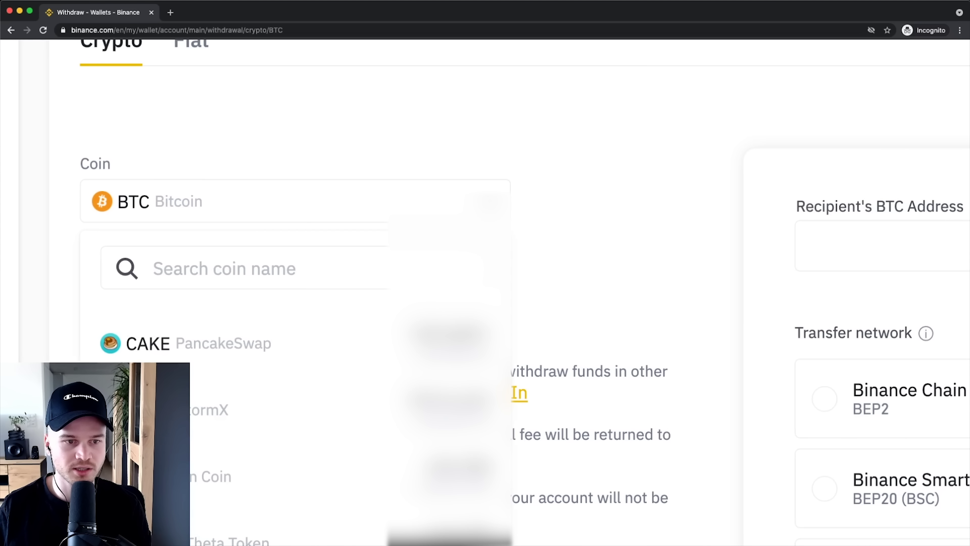
{"action": "scroll", "coordinate": [477, 194], "scroll_direction": "down", "scroll_amount": 2}
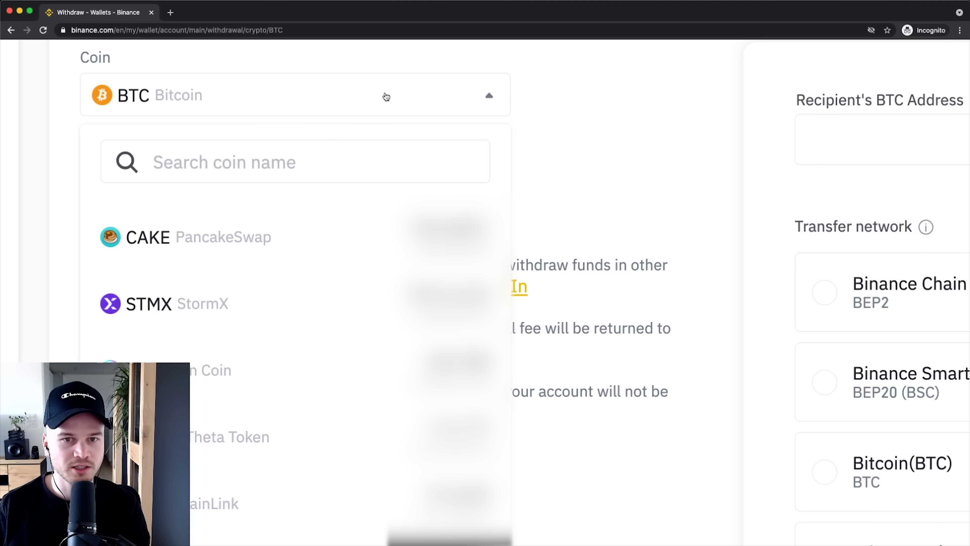
{"action": "left_click", "coordinate": [523, 89]}
{"action": "key", "text": "super+minus"}
{"action": "key", "text": "super+minus"}
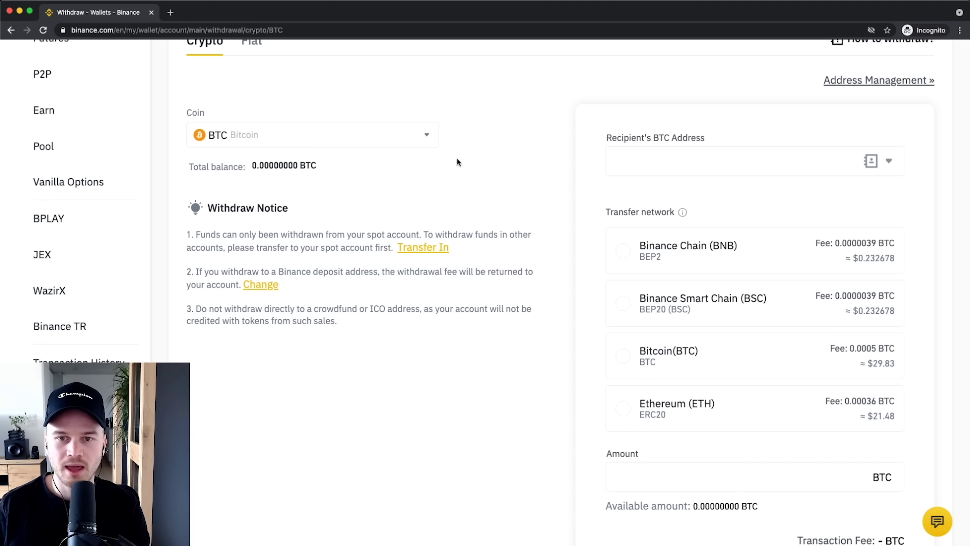
{"action": "left_click", "coordinate": [683, 160]}
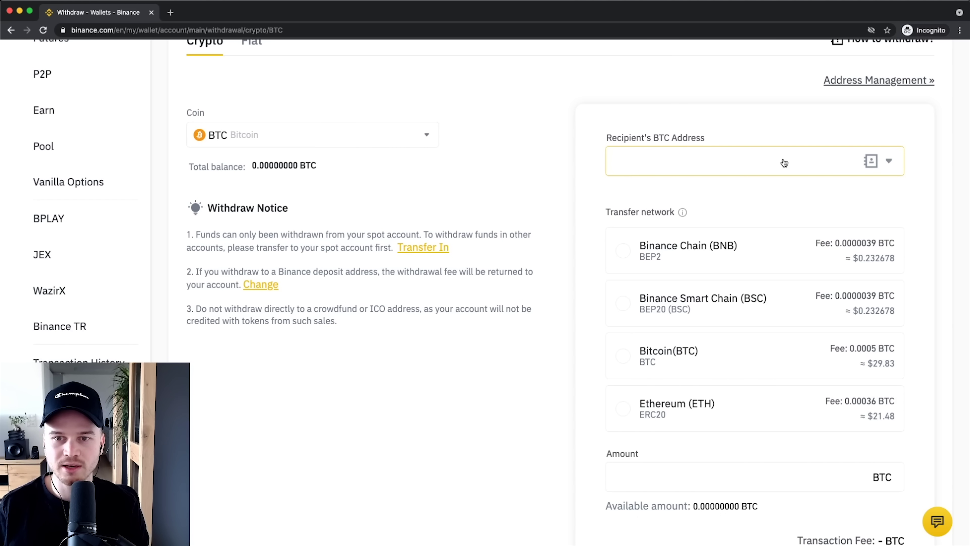
{"action": "scroll", "coordinate": [784, 163], "scroll_direction": "up", "scroll_amount": 5}
{"action": "scroll", "coordinate": [786, 163], "scroll_direction": "right", "scroll_amount": 1}
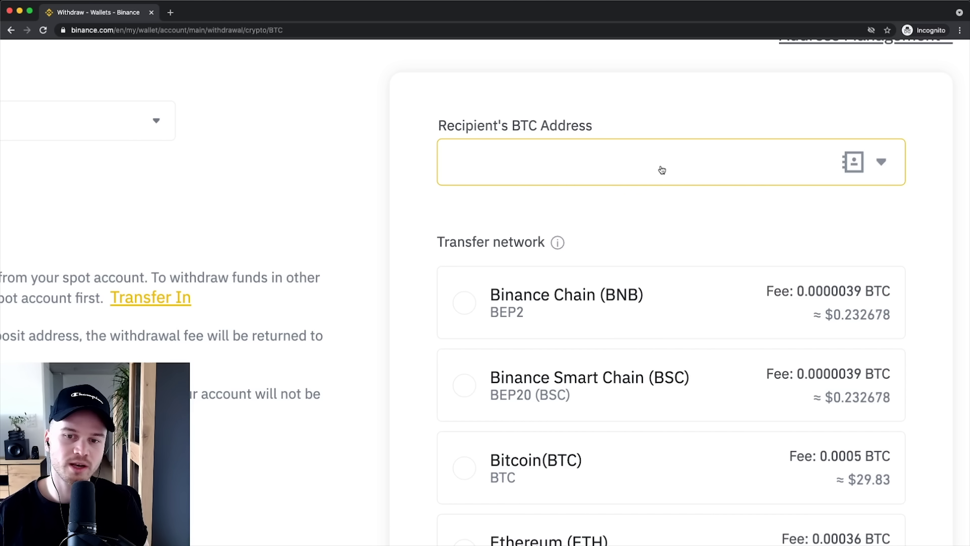
{"action": "scroll", "coordinate": [662, 168], "scroll_direction": "down", "scroll_amount": 2, "text": "ctrl"}
{"action": "scroll", "coordinate": [662, 167], "scroll_direction": "down", "scroll_amount": 3}
{"action": "scroll", "coordinate": [504, 168], "scroll_direction": "down", "scroll_amount": 1}
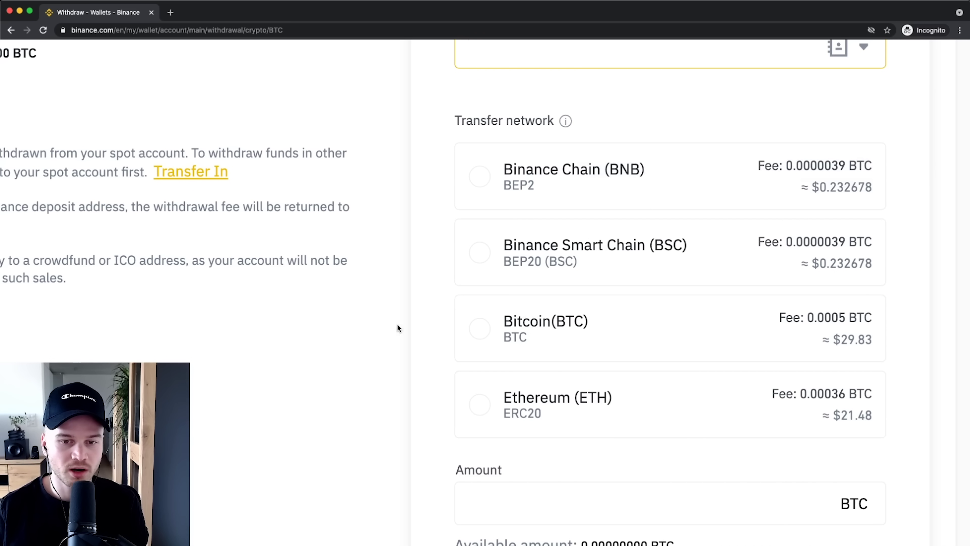
{"action": "left_click", "coordinate": [482, 323]}
Step: Choose the Bitcoin(BTC) network and enter a 0.5 BTC withdrawal amount
{"action": "left_click", "coordinate": [480, 369]}
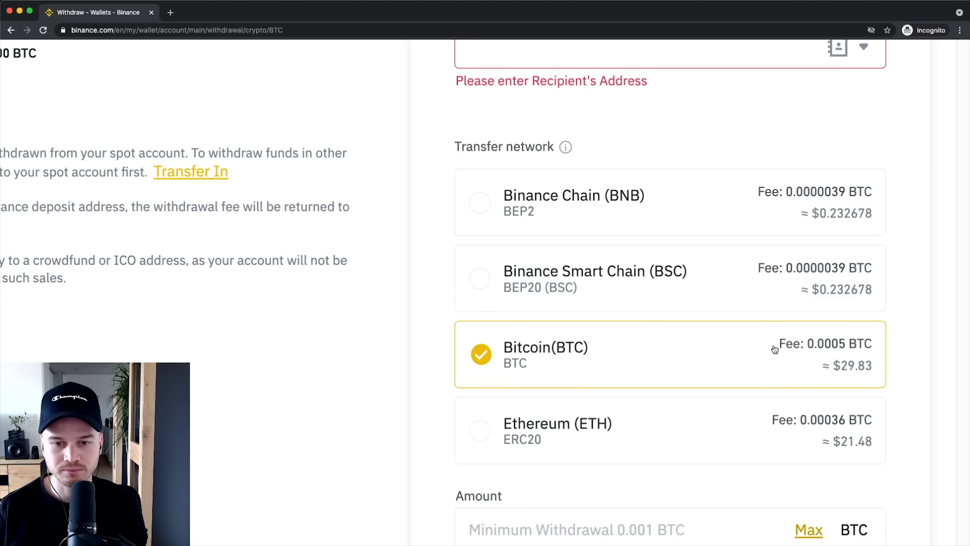
{"action": "scroll", "coordinate": [775, 350], "scroll_direction": "down", "scroll_amount": 5}
{"action": "scroll", "coordinate": [635, 325], "scroll_direction": "down", "scroll_amount": 3}
{"action": "scroll", "coordinate": [635, 326], "scroll_direction": "up", "scroll_amount": 1}
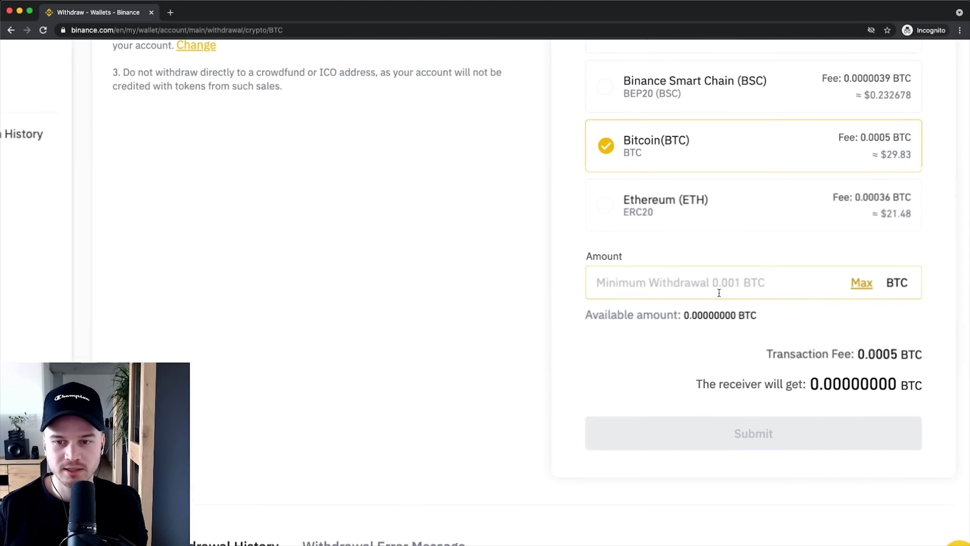
{"action": "scroll", "coordinate": [719, 292], "scroll_direction": "up", "scroll_amount": 3}
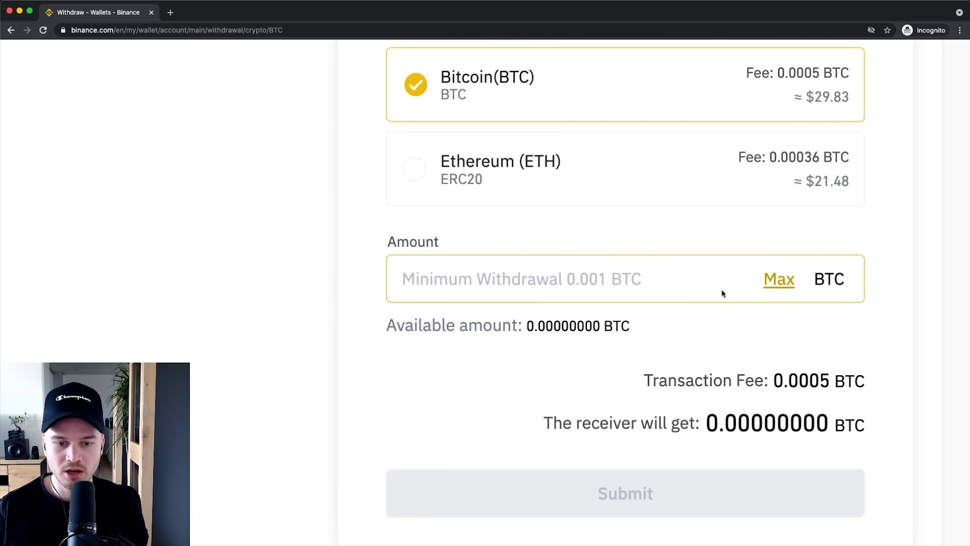
{"action": "left_click", "coordinate": [722, 290]}
{"action": "type", "text": "0."}
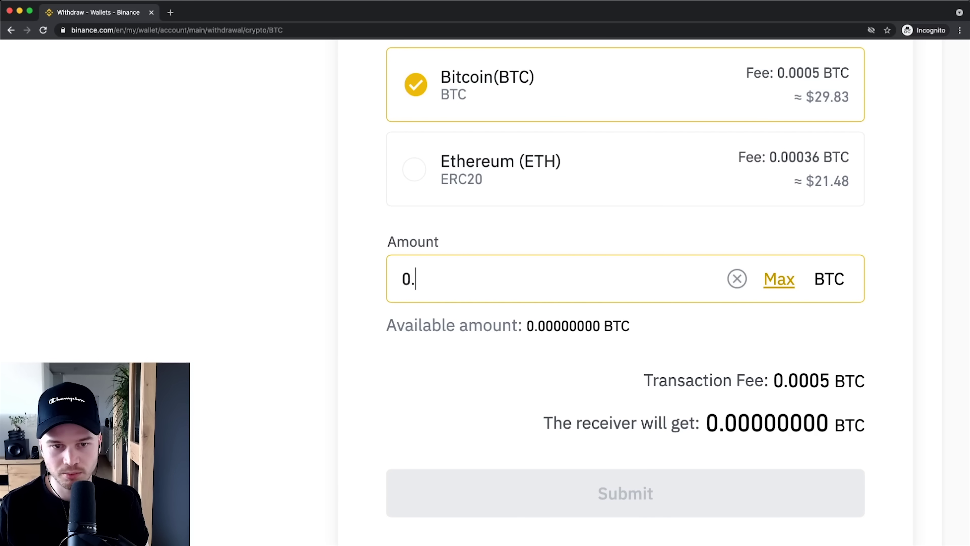
{"action": "type", "text": "5"}
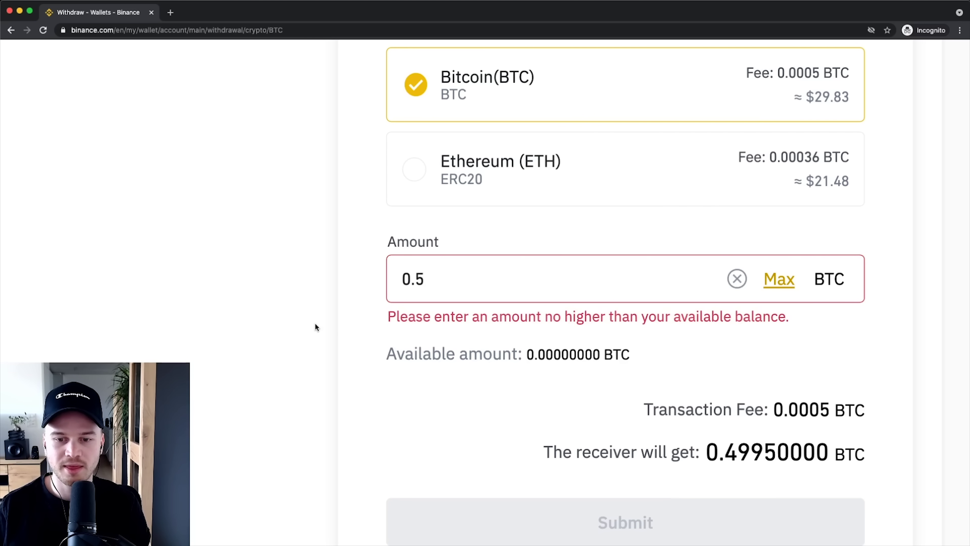
Step: Highlight the 0.0005 BTC transaction fee and review the over-balance rejection
{"action": "scroll", "coordinate": [840, 425], "scroll_direction": "down", "scroll_amount": 3}
{"action": "left_click_drag", "start_coordinate": [703, 375], "coordinate": [853, 378]}
{"action": "scroll", "coordinate": [806, 335], "scroll_direction": "up", "scroll_amount": 5}
{"action": "left_click_drag", "start_coordinate": [763, 331], "coordinate": [905, 332]}
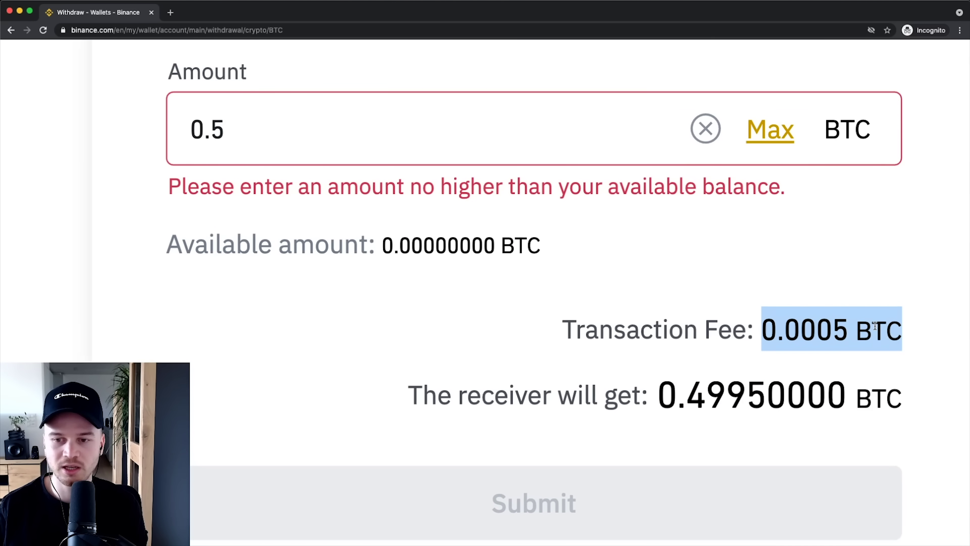
{"action": "scroll", "coordinate": [875, 326], "scroll_direction": "down", "scroll_amount": 5}
{"action": "scroll", "coordinate": [875, 326], "scroll_direction": "down", "scroll_amount": 5}
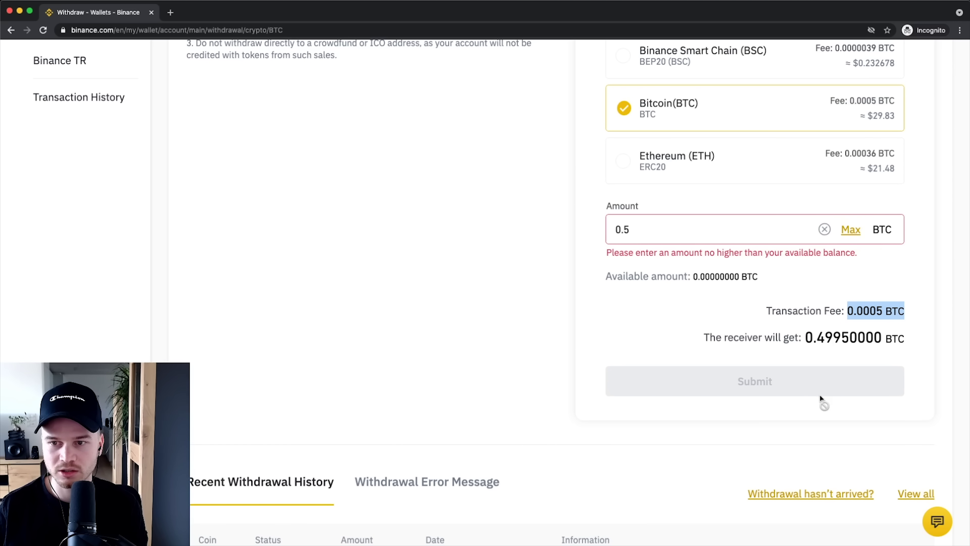
{"action": "scroll", "coordinate": [825, 394], "scroll_direction": "up", "scroll_amount": 5}
{"action": "scroll", "coordinate": [764, 378], "scroll_direction": "down", "scroll_amount": 5}
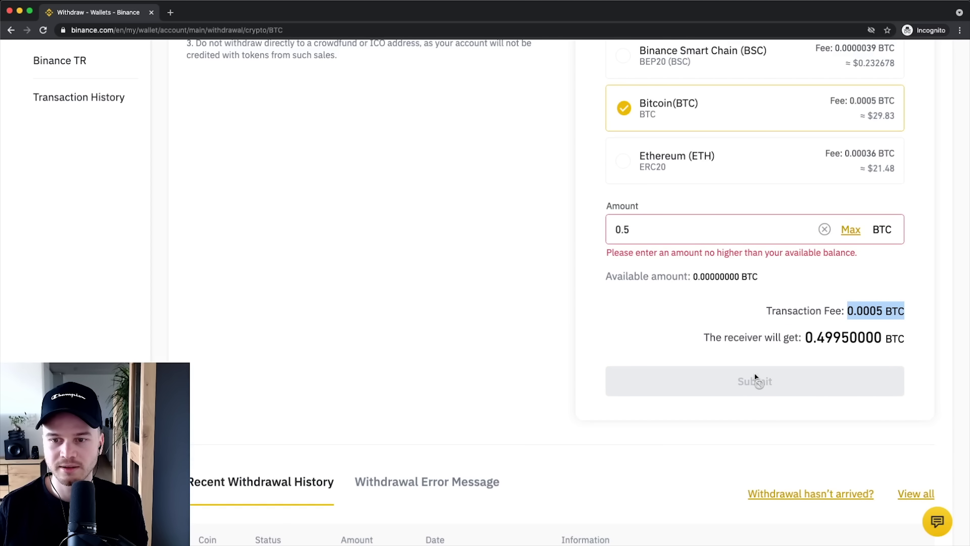
{"action": "scroll", "coordinate": [755, 374], "scroll_direction": "up", "scroll_amount": 2}
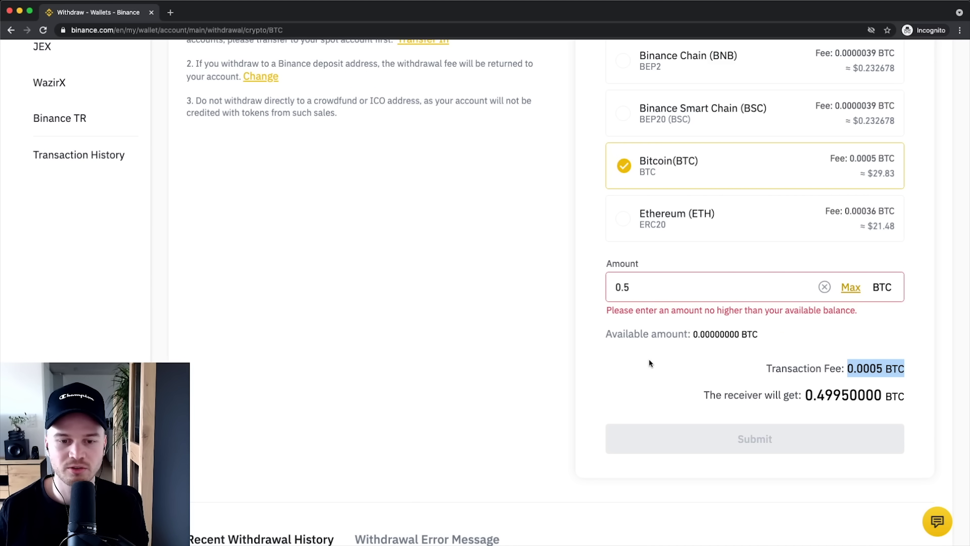
{"action": "scroll", "coordinate": [649, 363], "scroll_direction": "up", "scroll_amount": 10}
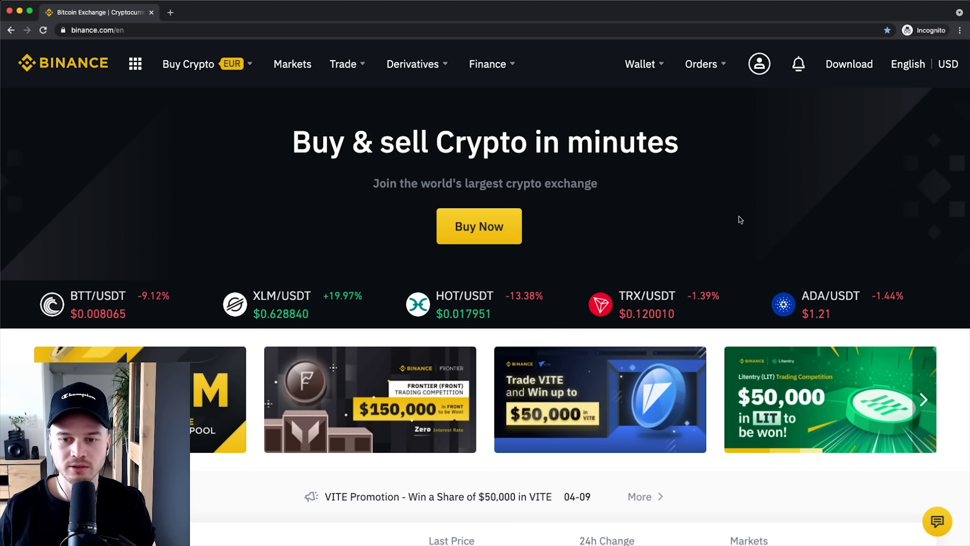
Step: Return to the Withdraw page from the Wallet Overview
{"action": "mouse_move", "coordinate": [651, 69]}
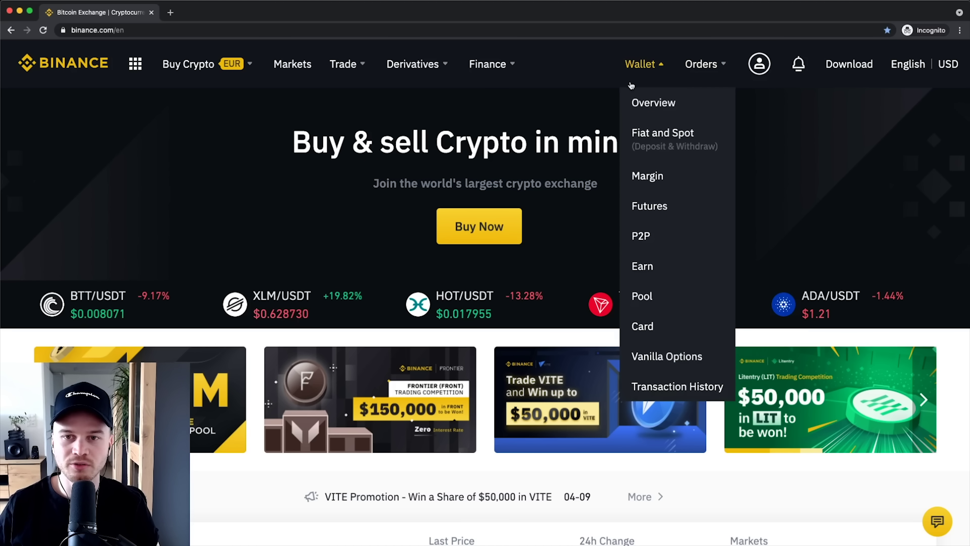
{"action": "left_click", "coordinate": [658, 114]}
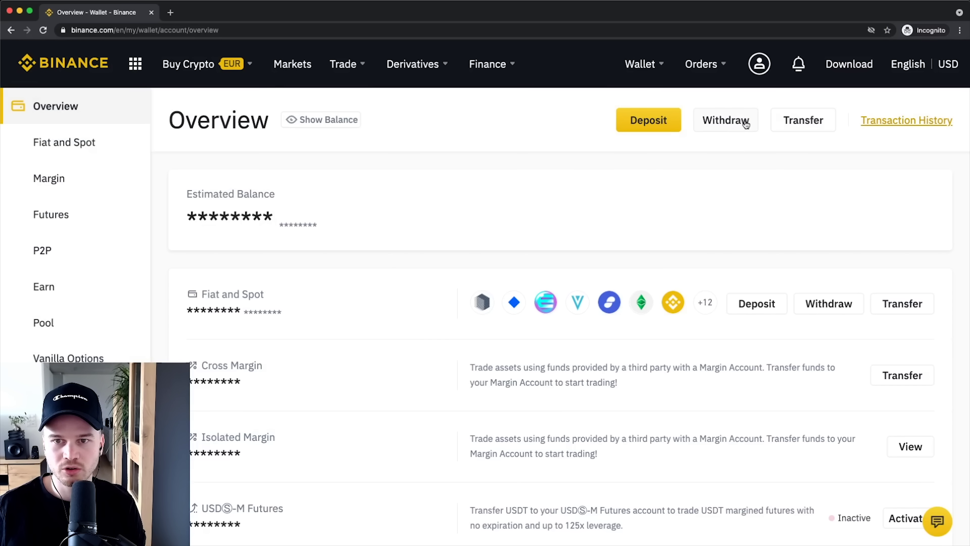
{"action": "left_click", "coordinate": [737, 123]}
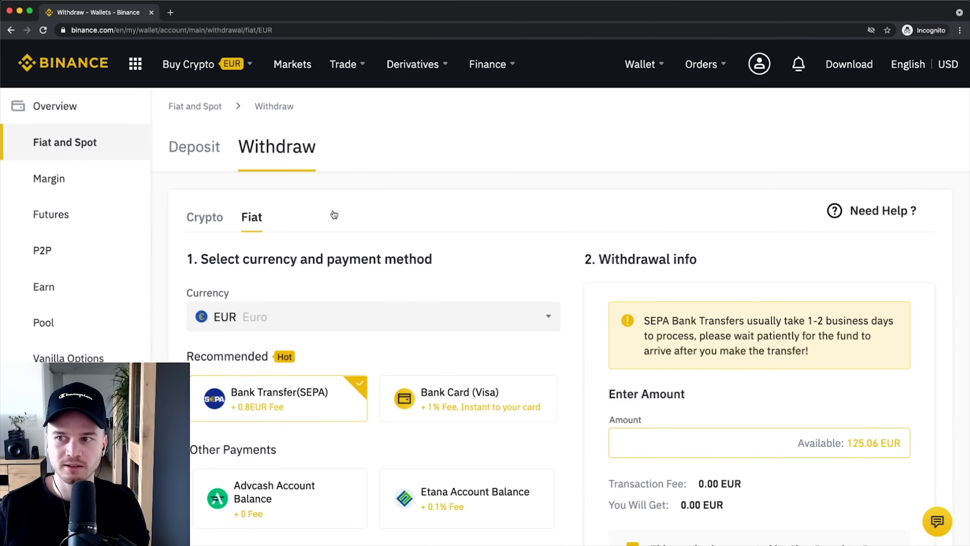
{"action": "scroll", "coordinate": [284, 227], "scroll_direction": "down", "scroll_amount": 3}
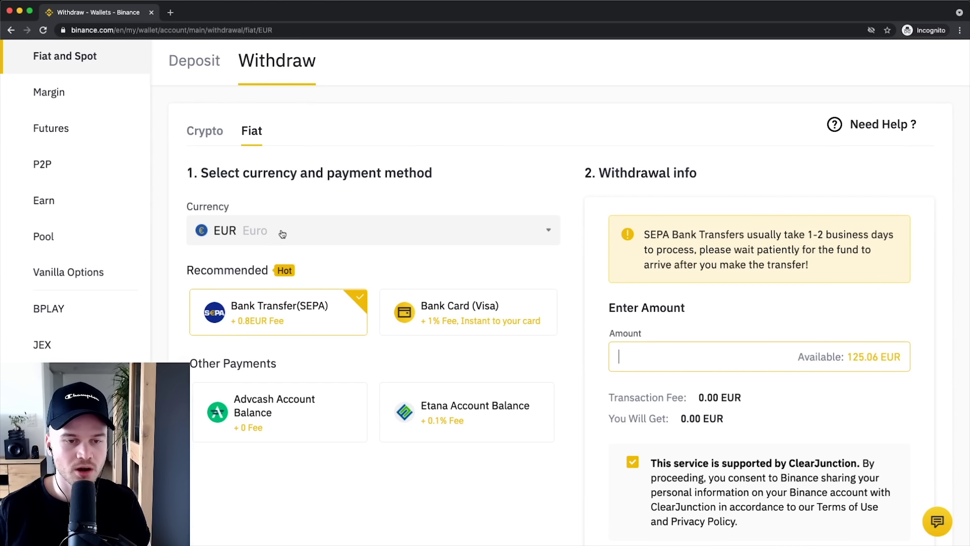
Step: Keep EUR as the currency, withdrawn by Bank Transfer (SEPA) at a 0.8 EUR fee
{"action": "left_click", "coordinate": [268, 243]}
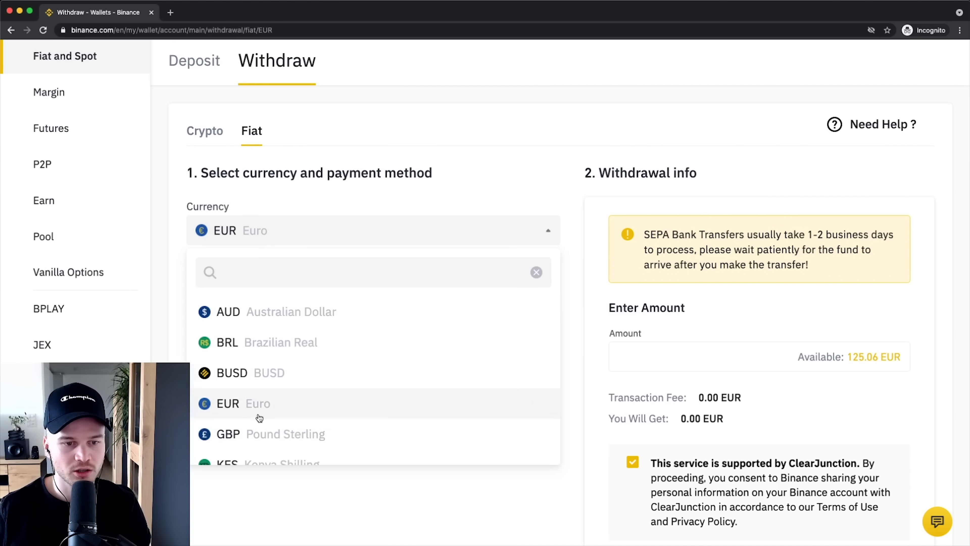
{"action": "scroll", "coordinate": [305, 383], "scroll_direction": "down", "scroll_amount": 3}
{"action": "scroll", "coordinate": [325, 378], "scroll_direction": "up", "scroll_amount": 3}
{"action": "left_click", "coordinate": [425, 189]}
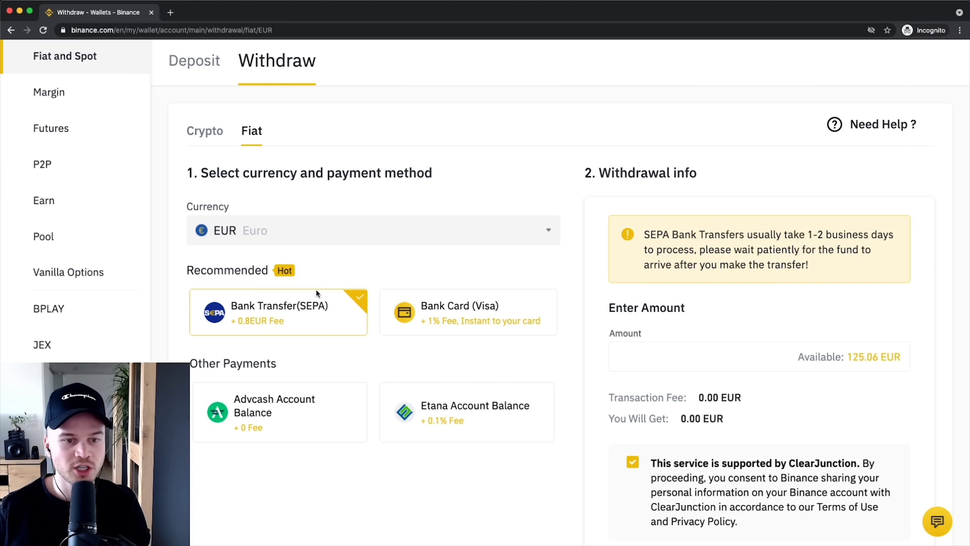
{"action": "scroll", "coordinate": [295, 323], "scroll_direction": "up", "scroll_amount": 5}
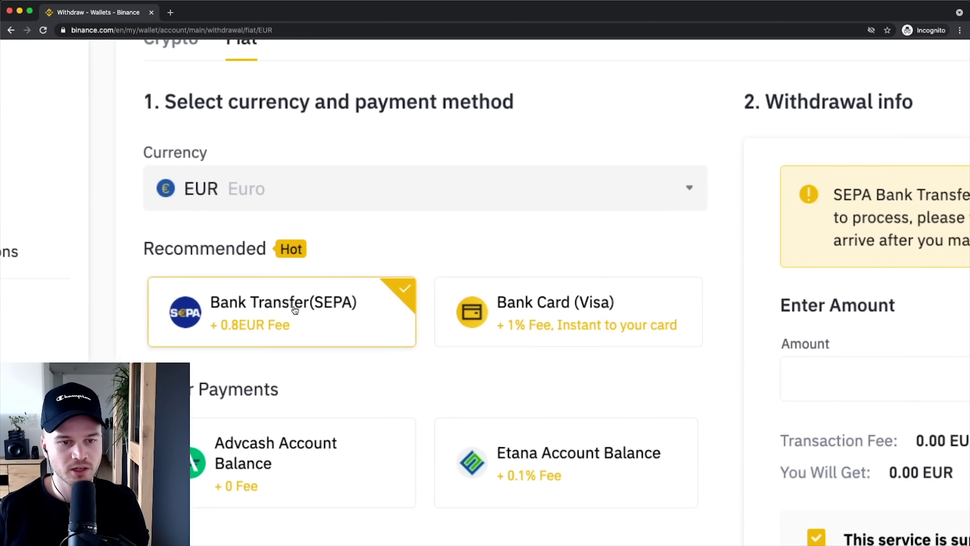
{"action": "scroll", "coordinate": [308, 311], "scroll_direction": "down", "scroll_amount": 5}
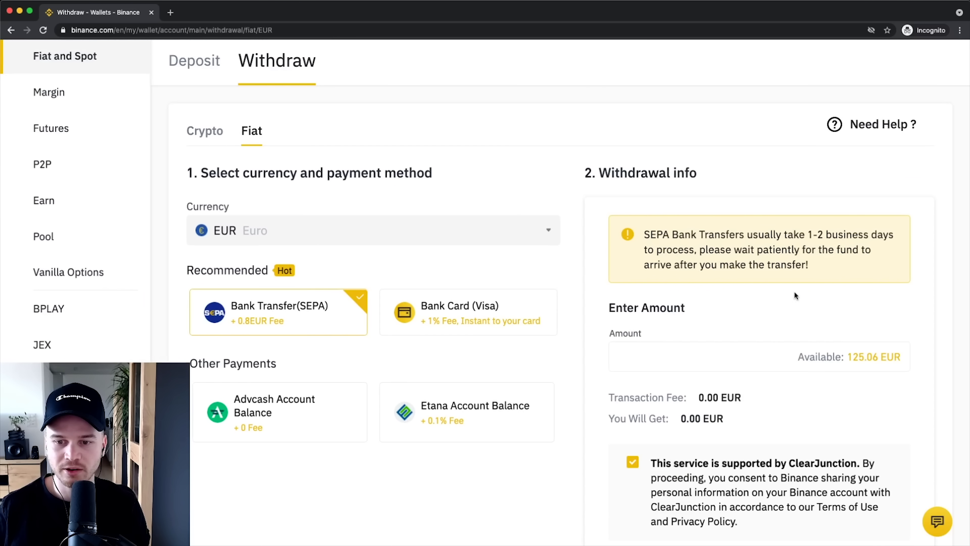
{"action": "scroll", "coordinate": [787, 287], "scroll_direction": "down", "scroll_amount": 3}
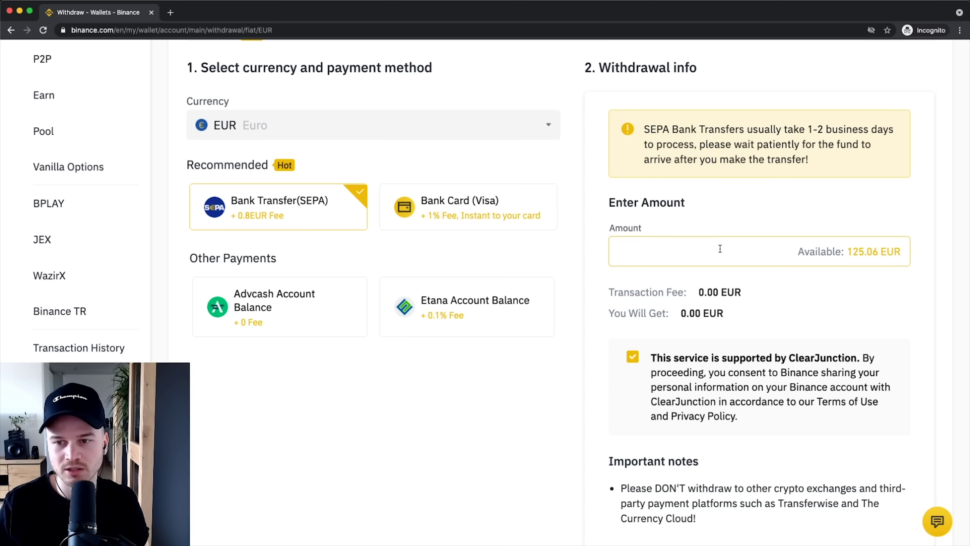
Step: Enter 100 EUR, note the 0.80 EUR fee and 50,000 maximum, and continue
{"action": "type", "text": "100"}
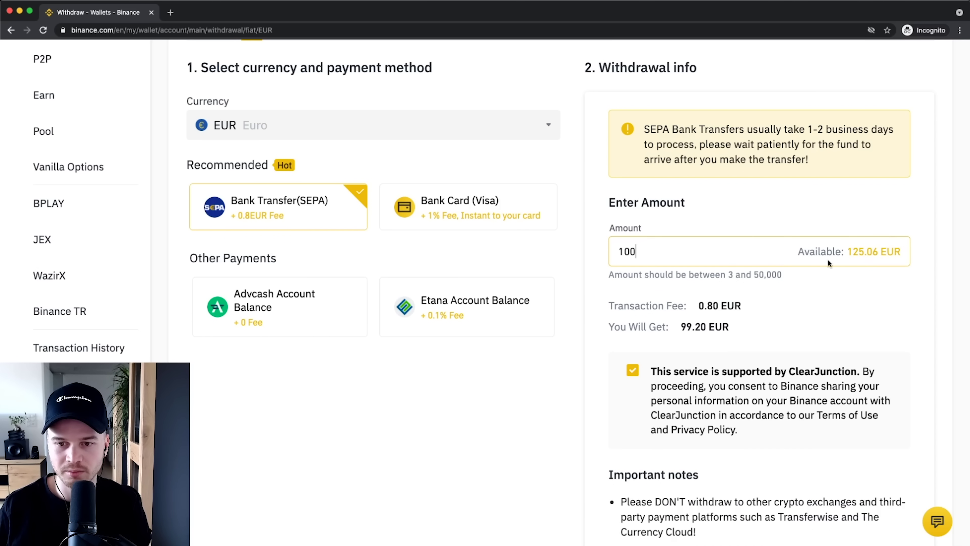
{"action": "scroll", "coordinate": [727, 254], "scroll_direction": "down", "scroll_amount": 2}
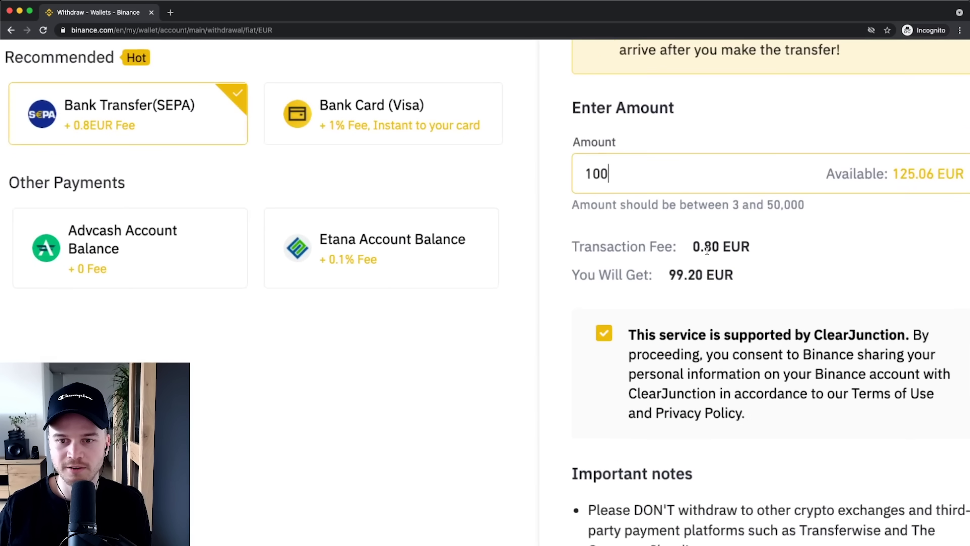
{"action": "left_click_drag", "start_coordinate": [701, 249], "coordinate": [755, 251]}
{"action": "left_click", "coordinate": [819, 241]}
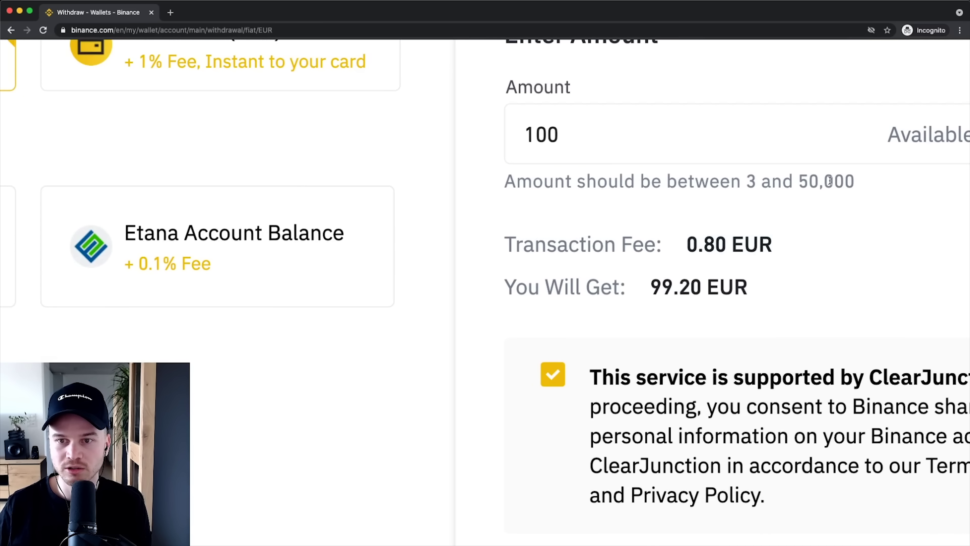
{"action": "left_click_drag", "start_coordinate": [800, 181], "coordinate": [872, 184]}
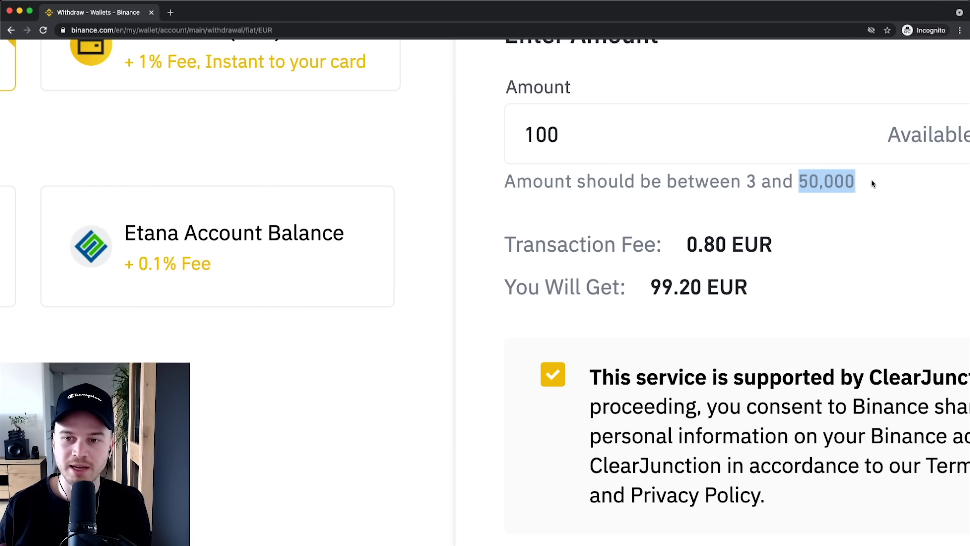
{"action": "scroll", "coordinate": [869, 183], "scroll_direction": "right", "scroll_amount": 2}
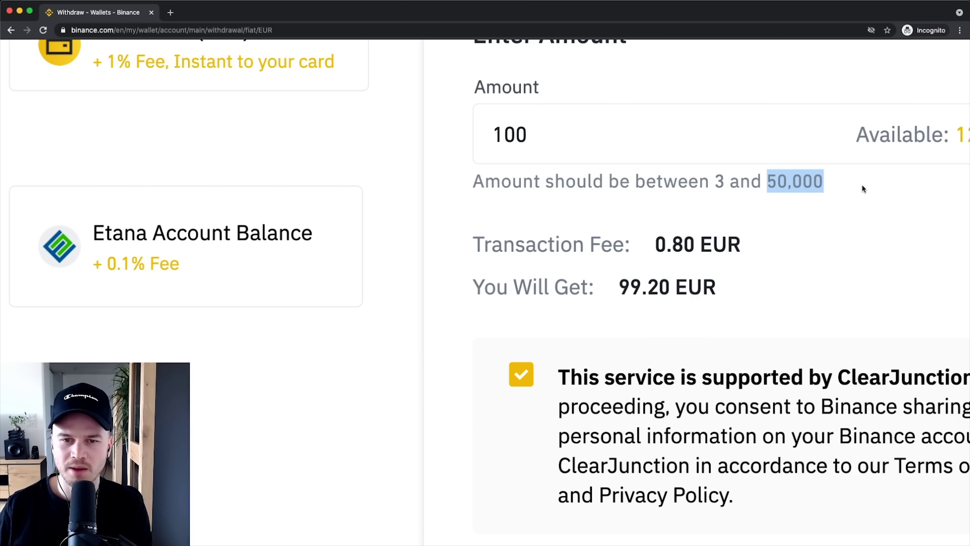
{"action": "scroll", "coordinate": [825, 199], "scroll_direction": "down", "scroll_amount": 5}
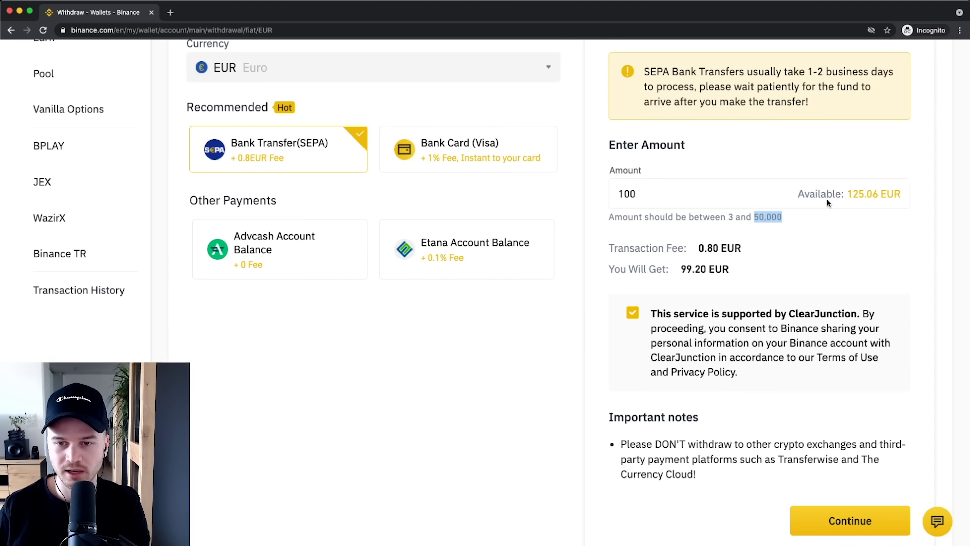
{"action": "left_click", "coordinate": [782, 227]}
{"action": "scroll", "coordinate": [782, 227], "scroll_direction": "down", "scroll_amount": 2}
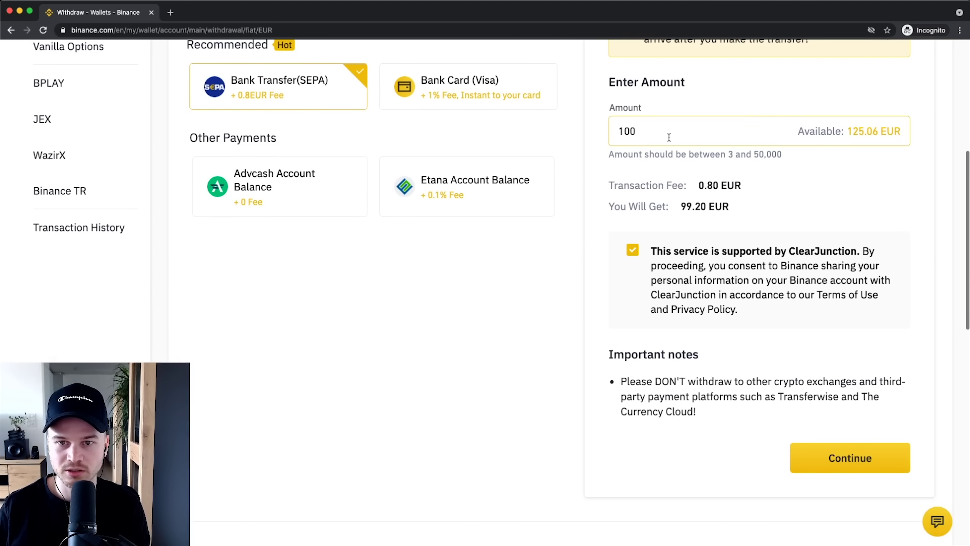
{"action": "scroll", "coordinate": [828, 412], "scroll_direction": "down", "scroll_amount": 2}
{"action": "left_click", "coordinate": [829, 412]}
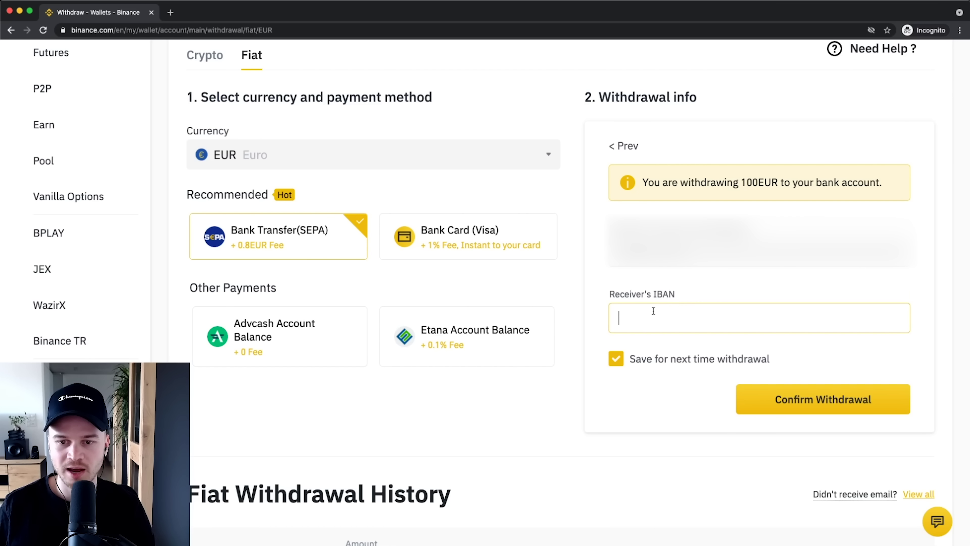
Step: Scroll down the withdrawal info step requesting the receiver's IBAN
{"action": "scroll", "coordinate": [654, 311], "scroll_direction": "down", "scroll_amount": 2}
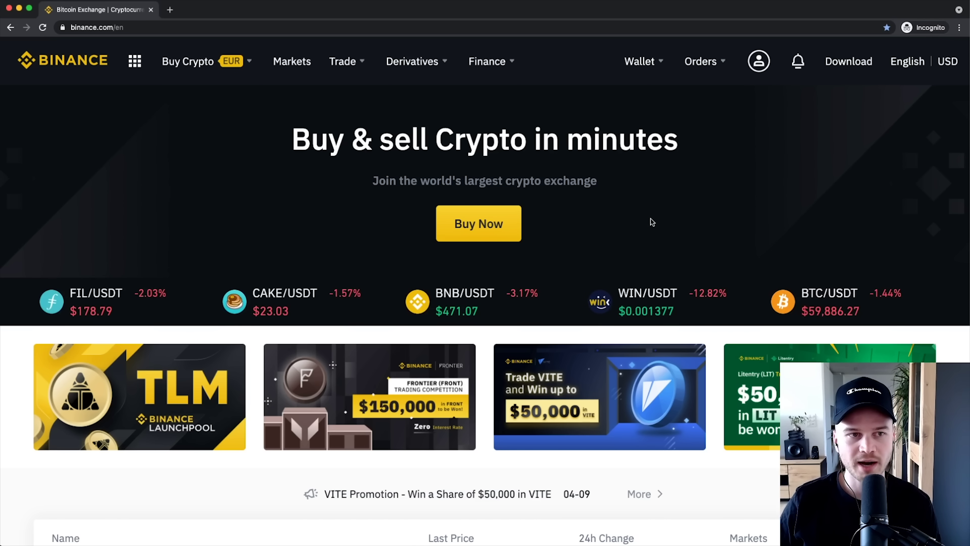
Step: Open the footer's Fee Schedule and highlight the current VIP 0 trading fee level
{"action": "scroll", "coordinate": [655, 218], "scroll_direction": "down", "scroll_amount": 20}
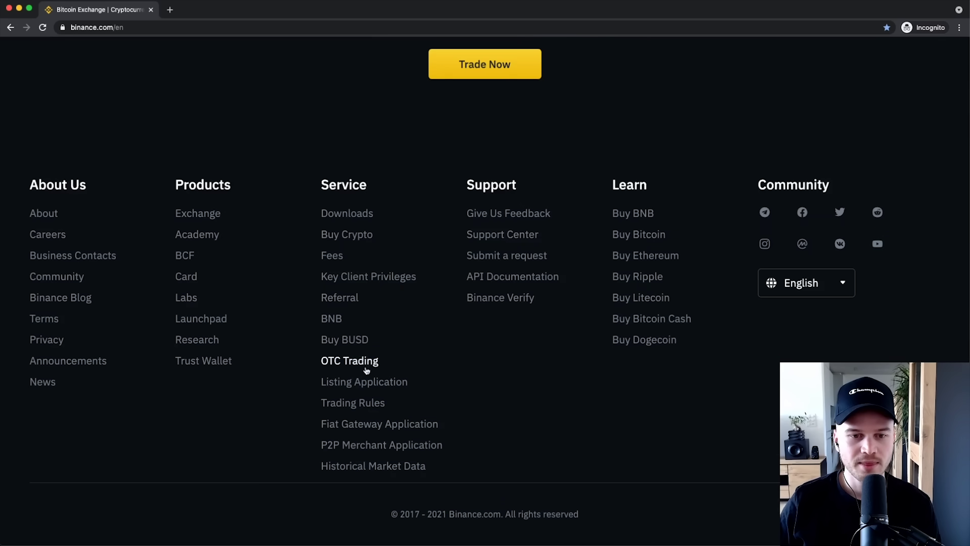
{"action": "left_click", "coordinate": [332, 256]}
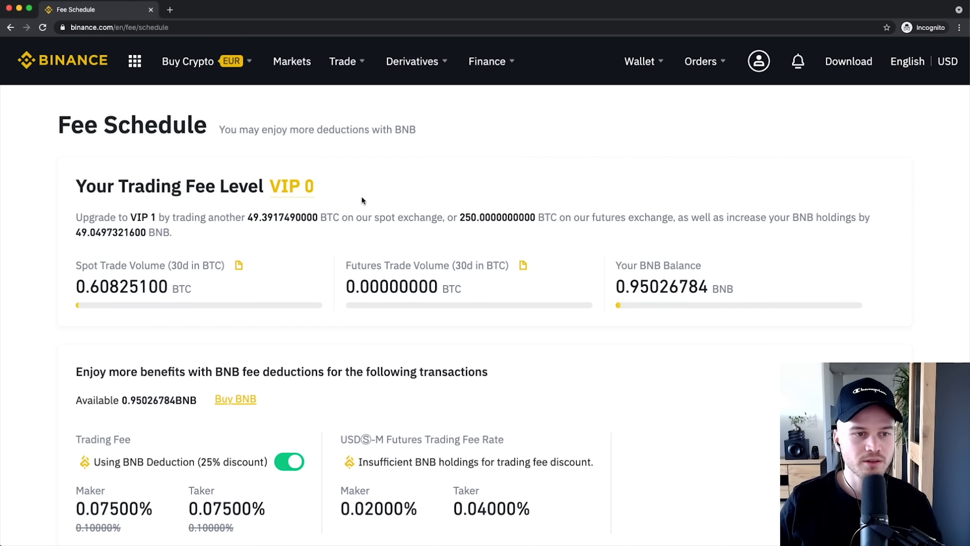
{"action": "left_click_drag", "start_coordinate": [77, 187], "coordinate": [264, 186]}
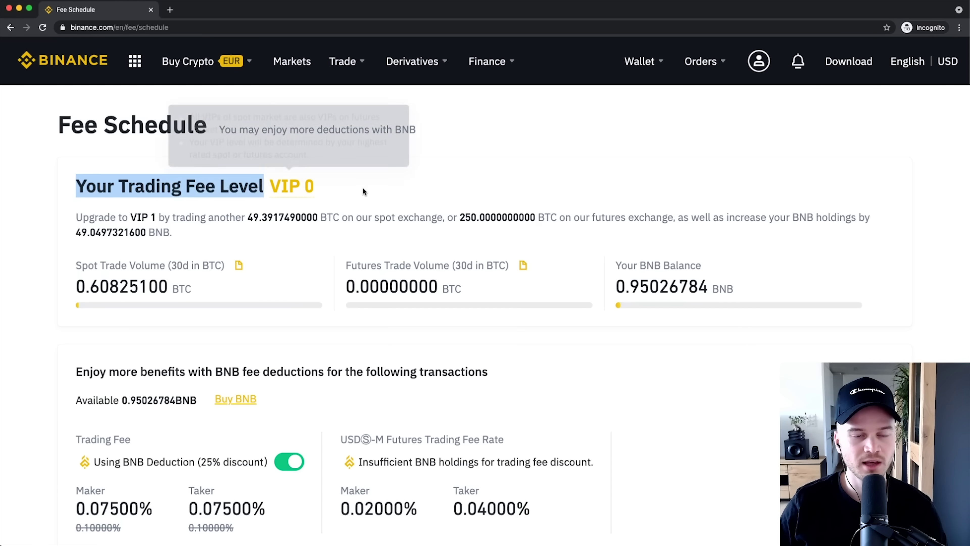
{"action": "left_click", "coordinate": [338, 182]}
{"action": "left_click_drag", "start_coordinate": [333, 183], "coordinate": [275, 187]}
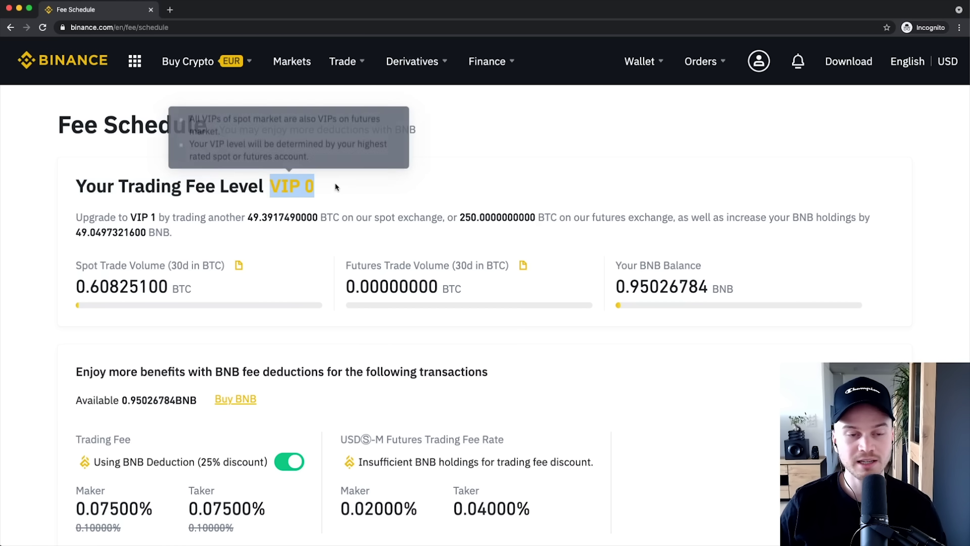
{"action": "left_click", "coordinate": [343, 186]}
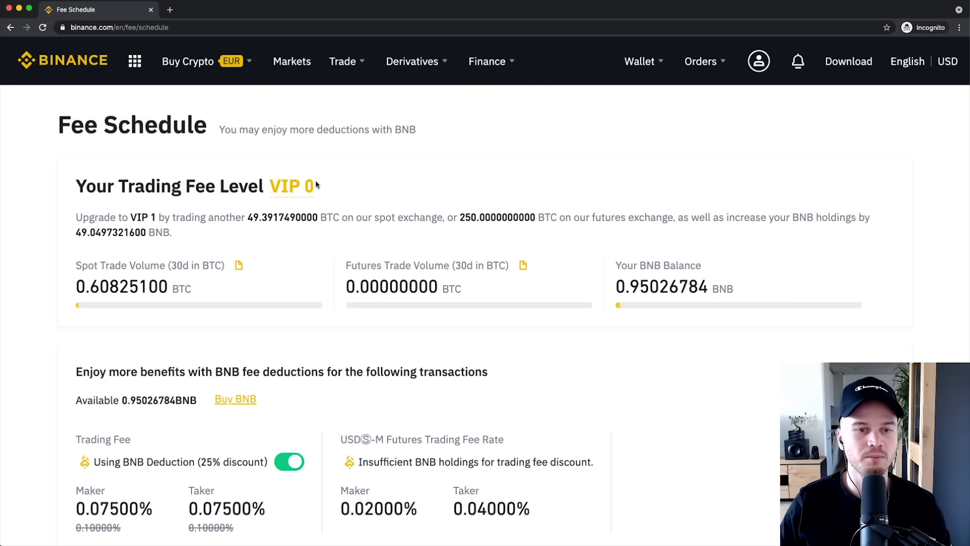
{"action": "scroll", "coordinate": [336, 184], "scroll_direction": "up", "scroll_amount": 3}
{"action": "left_click_drag", "start_coordinate": [335, 187], "coordinate": [269, 192]}
{"action": "scroll", "coordinate": [340, 199], "scroll_direction": "down", "scroll_amount": 3}
{"action": "left_click", "coordinate": [368, 180]}
Step: Scroll across the VIP trading-fee table, zooming out to see it whole
{"action": "scroll", "coordinate": [325, 218], "scroll_direction": "down", "scroll_amount": 8}
{"action": "scroll", "coordinate": [325, 221], "scroll_direction": "down", "scroll_amount": 6}
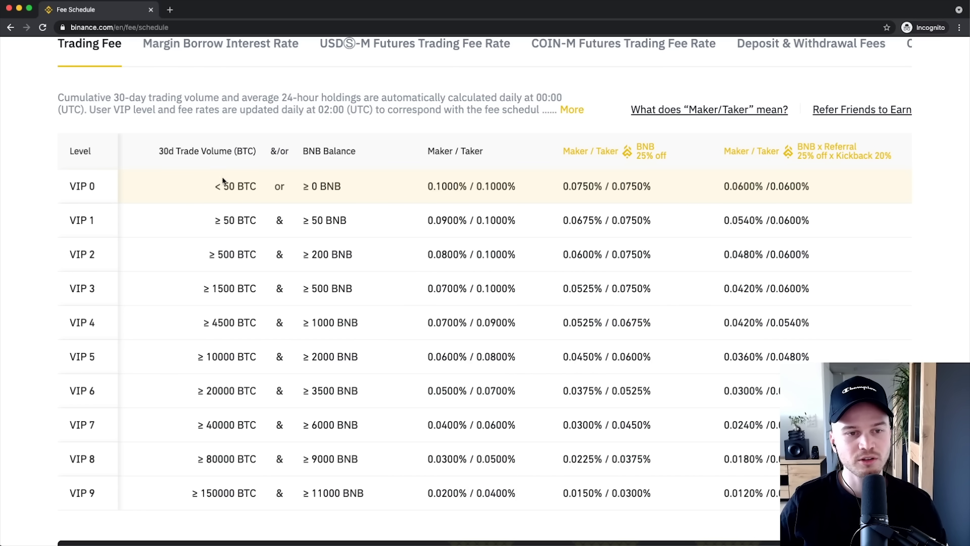
{"action": "scroll", "coordinate": [234, 187], "scroll_direction": "up", "scroll_amount": 5}
{"action": "scroll", "coordinate": [233, 188], "scroll_direction": "left", "scroll_amount": 2}
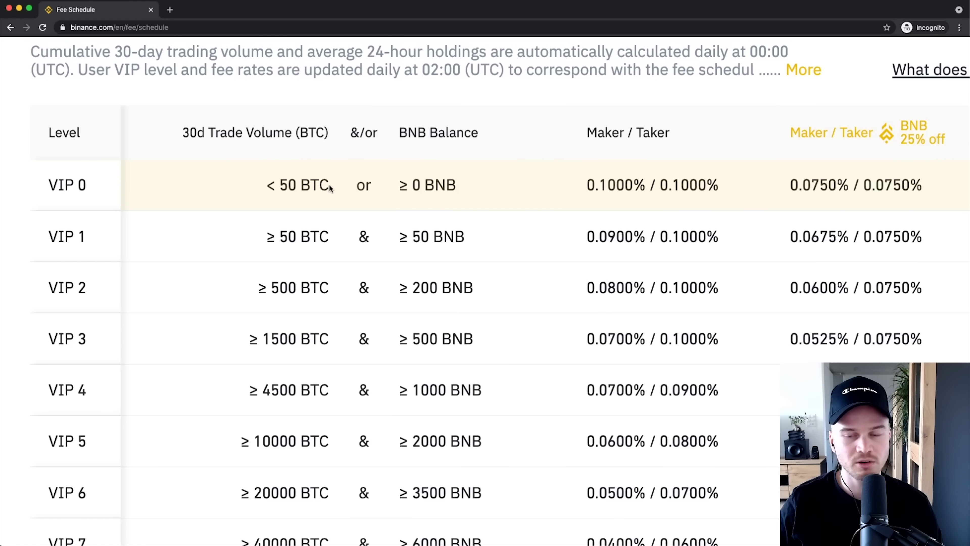
{"action": "scroll", "coordinate": [630, 175], "scroll_direction": "right", "scroll_amount": 2}
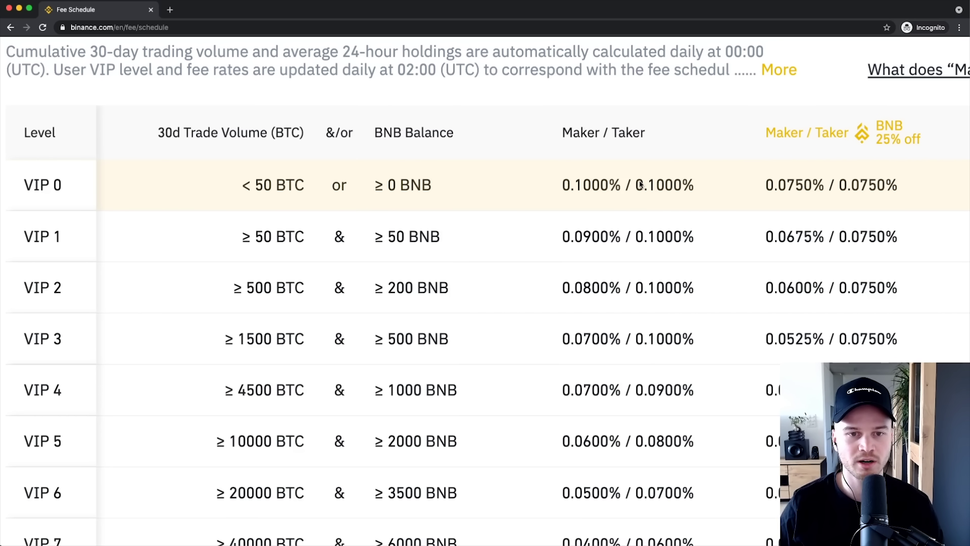
{"action": "scroll", "coordinate": [640, 185], "scroll_direction": "left", "scroll_amount": 5}
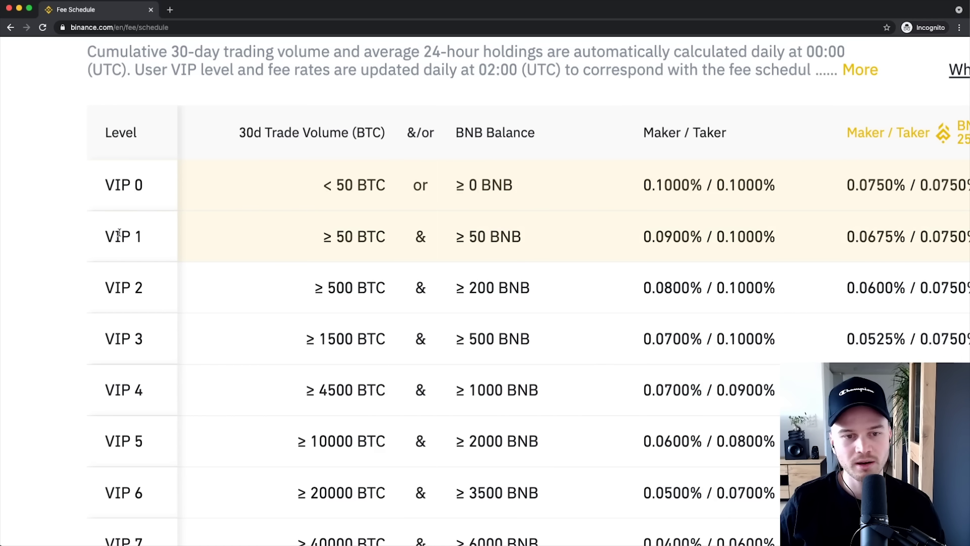
{"action": "scroll", "coordinate": [341, 342], "scroll_direction": "down", "scroll_amount": 1}
{"action": "scroll", "coordinate": [339, 343], "scroll_direction": "down", "scroll_amount": 1}
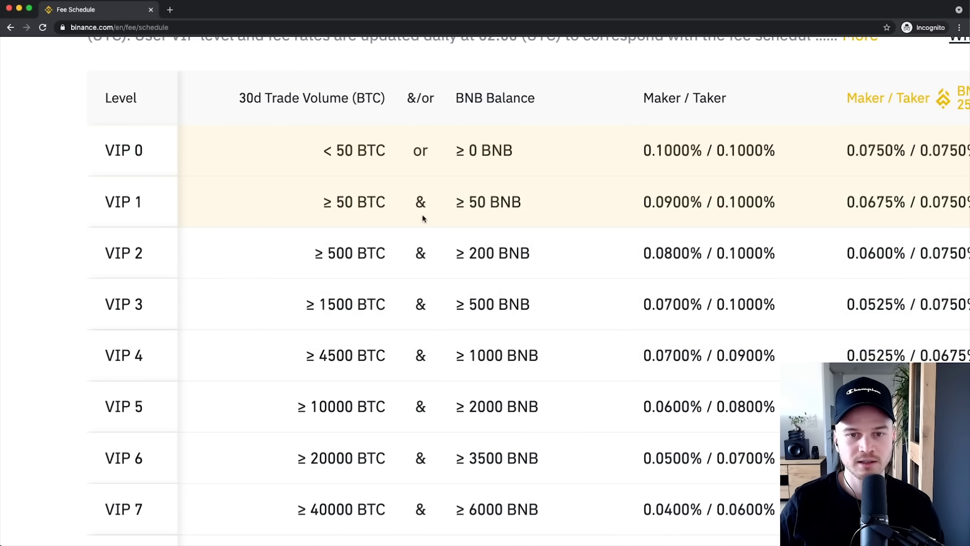
{"action": "scroll", "coordinate": [353, 215], "scroll_direction": "right", "scroll_amount": 3}
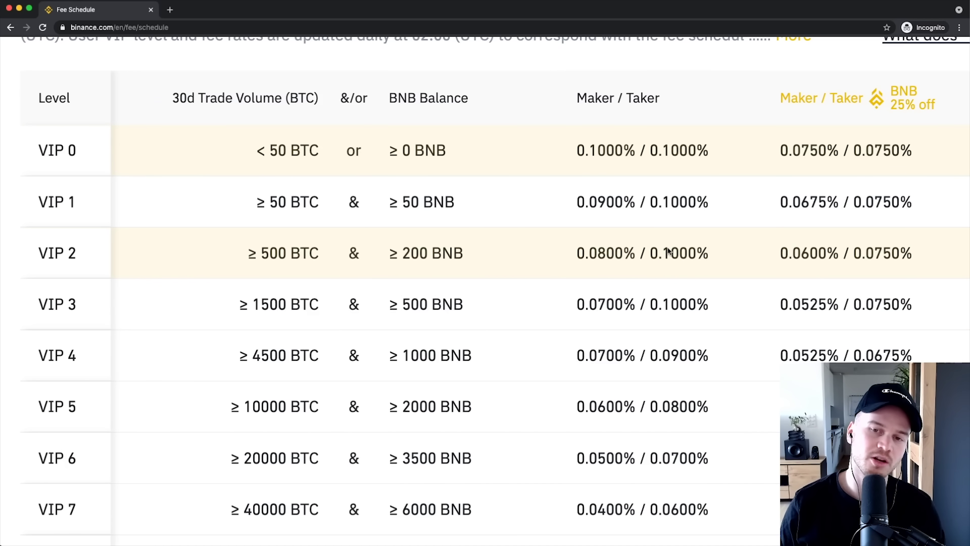
{"action": "key", "text": "super+minus"}
{"action": "key", "text": "super+minus"}
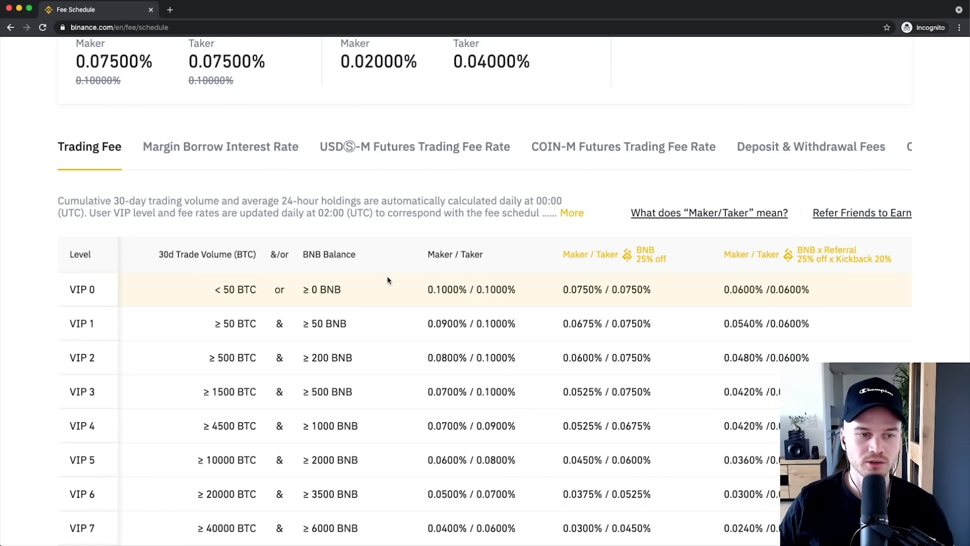
Step: Review the 0.07500% maker/taker fees and the 25% BNB deduction panel, zoomed out further
{"action": "scroll", "coordinate": [399, 277], "scroll_direction": "up", "scroll_amount": 5}
{"action": "scroll", "coordinate": [403, 277], "scroll_direction": "left", "scroll_amount": 1}
{"action": "scroll", "coordinate": [502, 284], "scroll_direction": "up", "scroll_amount": 3}
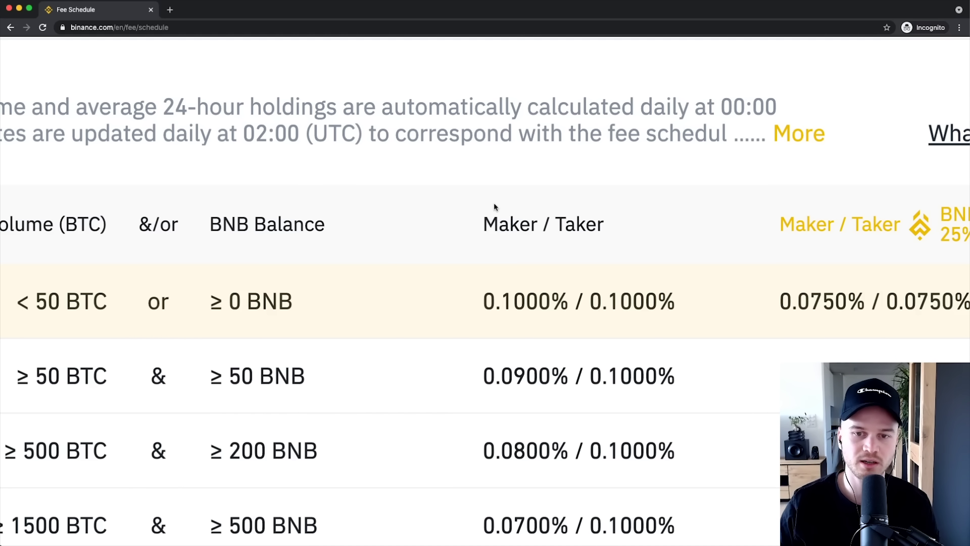
{"action": "scroll", "coordinate": [577, 214], "scroll_direction": "right", "scroll_amount": 1}
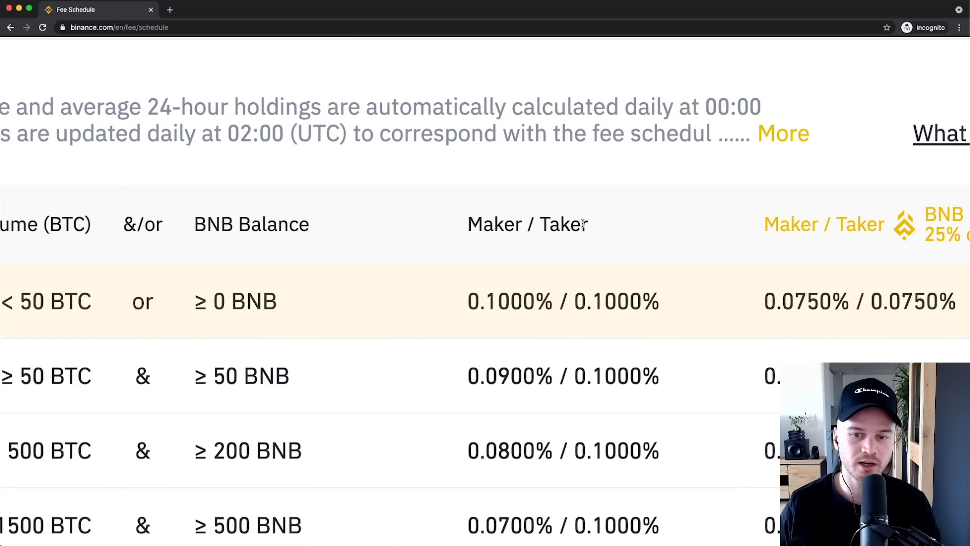
{"action": "scroll", "coordinate": [584, 225], "scroll_direction": "down", "scroll_amount": 3}
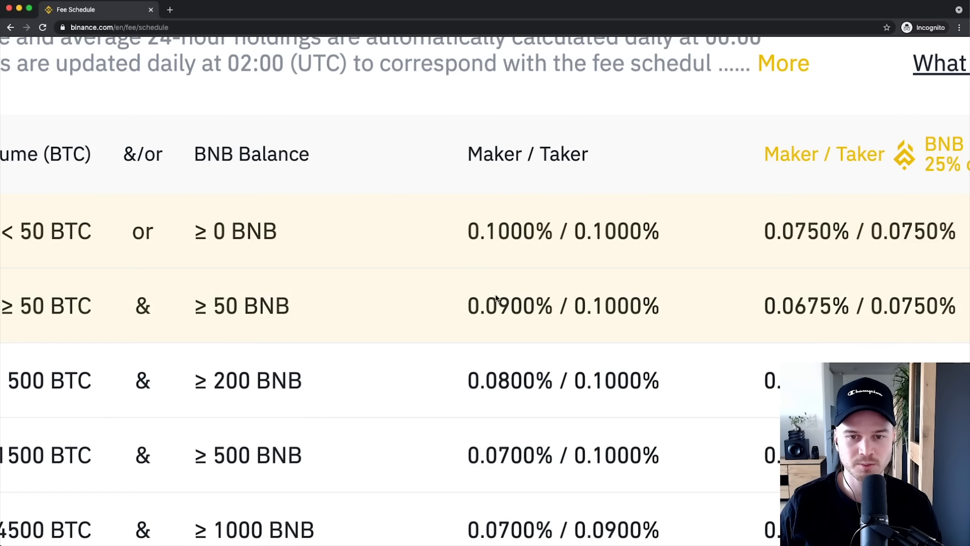
{"action": "key", "text": "super+minus"}
{"action": "key", "text": "super+minus"}
{"action": "key", "text": "super+minus"}
{"action": "key", "text": "super+minus"}
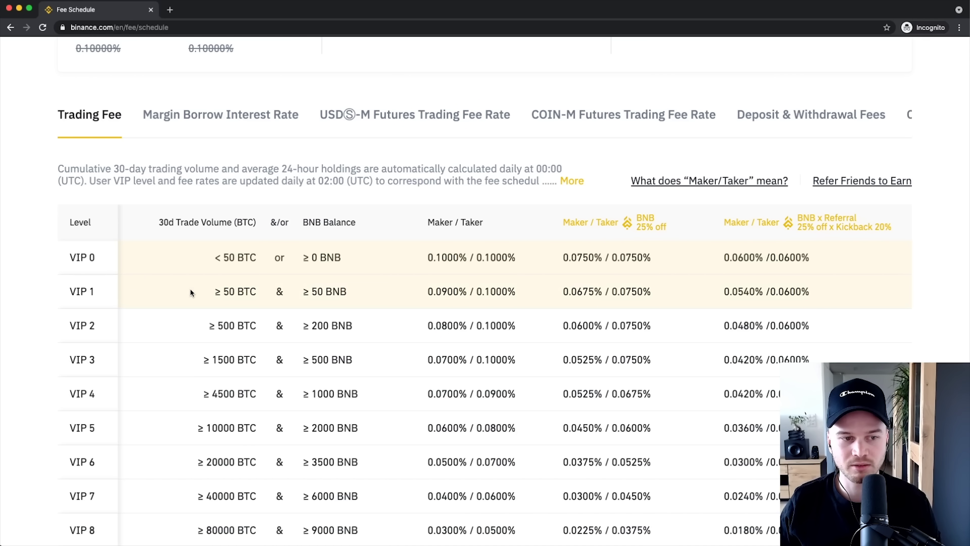
{"action": "scroll", "coordinate": [437, 292], "scroll_direction": "up", "scroll_amount": 5}
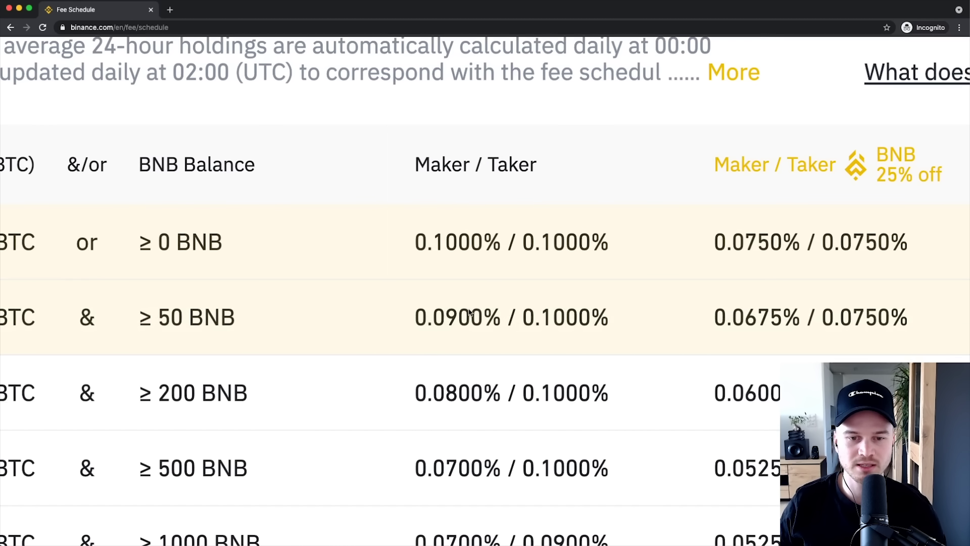
{"action": "scroll", "coordinate": [453, 311], "scroll_direction": "down", "scroll_amount": 5}
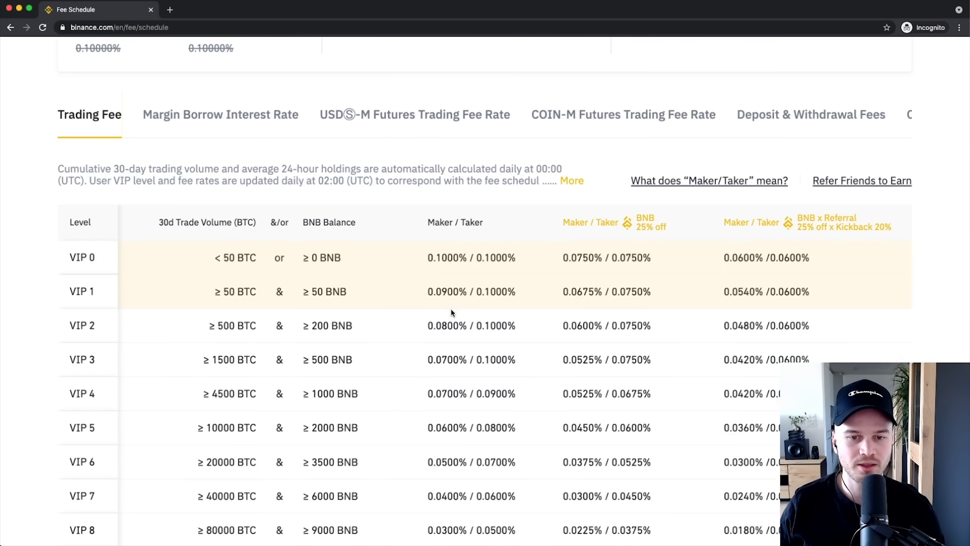
{"action": "scroll", "coordinate": [349, 241], "scroll_direction": "up", "scroll_amount": 4}
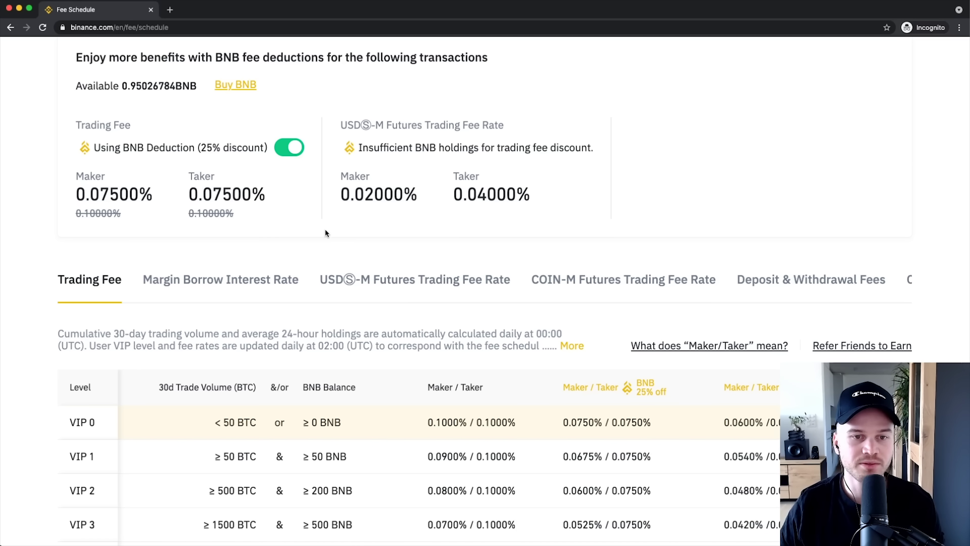
Step: Scroll back up through the Fee Schedule page toward the top
{"action": "scroll", "coordinate": [313, 280], "scroll_direction": "up", "scroll_amount": 4}
{"action": "scroll", "coordinate": [311, 279], "scroll_direction": "left", "scroll_amount": 3}
{"action": "scroll", "coordinate": [312, 278], "scroll_direction": "up", "scroll_amount": 2}
{"action": "scroll", "coordinate": [202, 248], "scroll_direction": "up", "scroll_amount": 4}
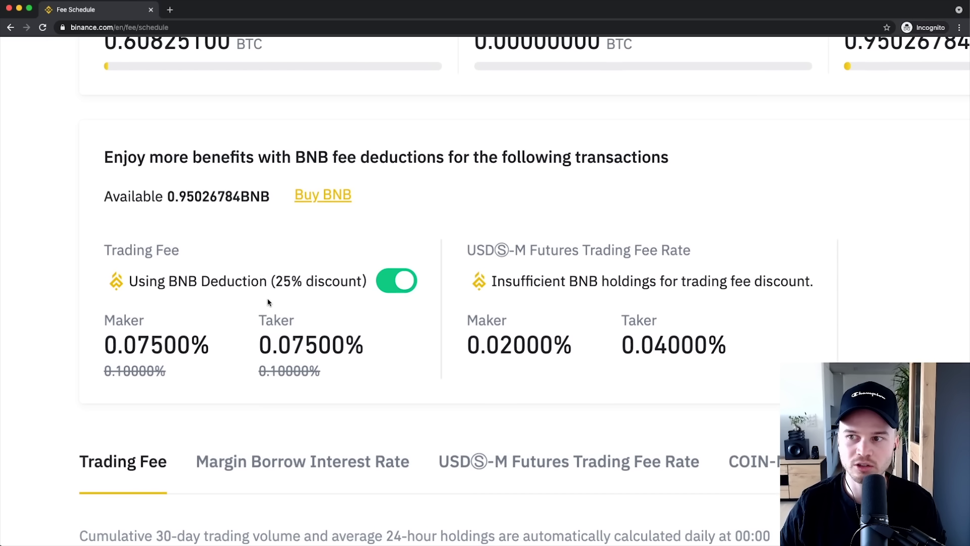
{"action": "scroll", "coordinate": [271, 291], "scroll_direction": "up", "scroll_amount": 3}
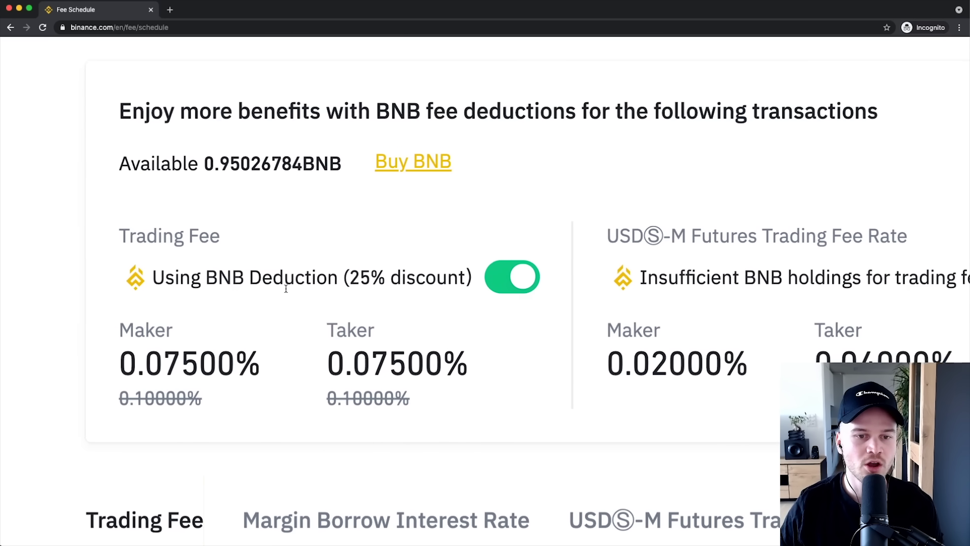
{"action": "scroll", "coordinate": [314, 300], "scroll_direction": "down", "scroll_amount": 2}
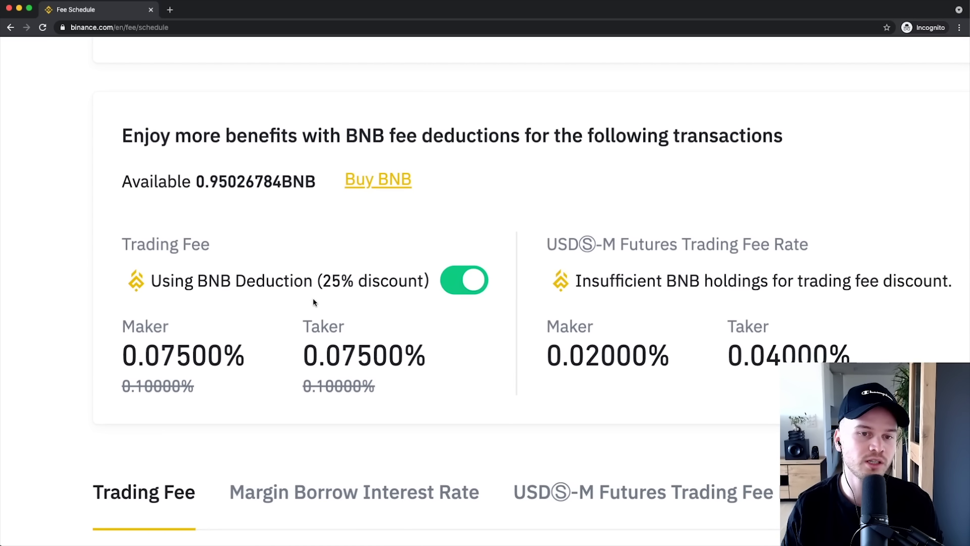
{"action": "scroll", "coordinate": [313, 300], "scroll_direction": "up", "scroll_amount": 1}
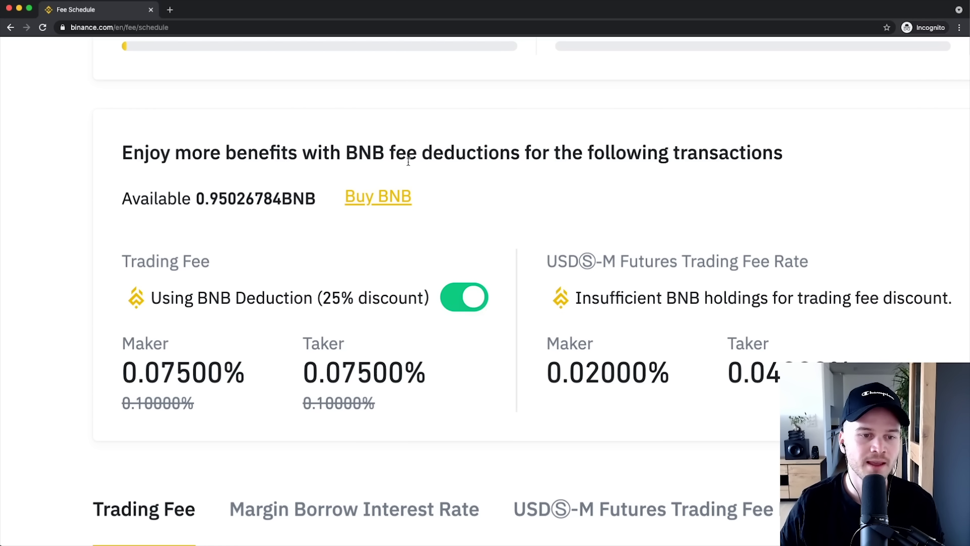
{"action": "scroll", "coordinate": [474, 302], "scroll_direction": "down", "scroll_amount": 3}
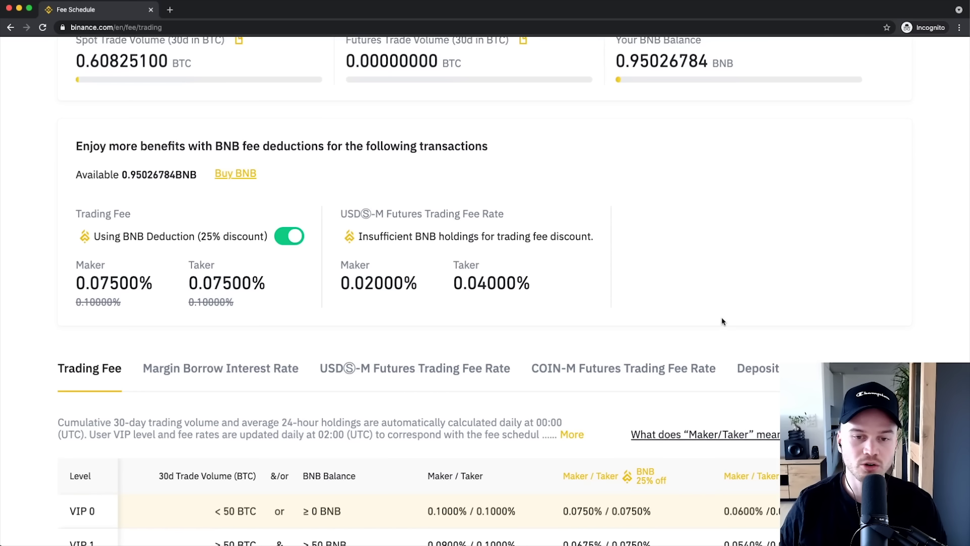
{"action": "scroll", "coordinate": [721, 321], "scroll_direction": "up", "scroll_amount": 6}
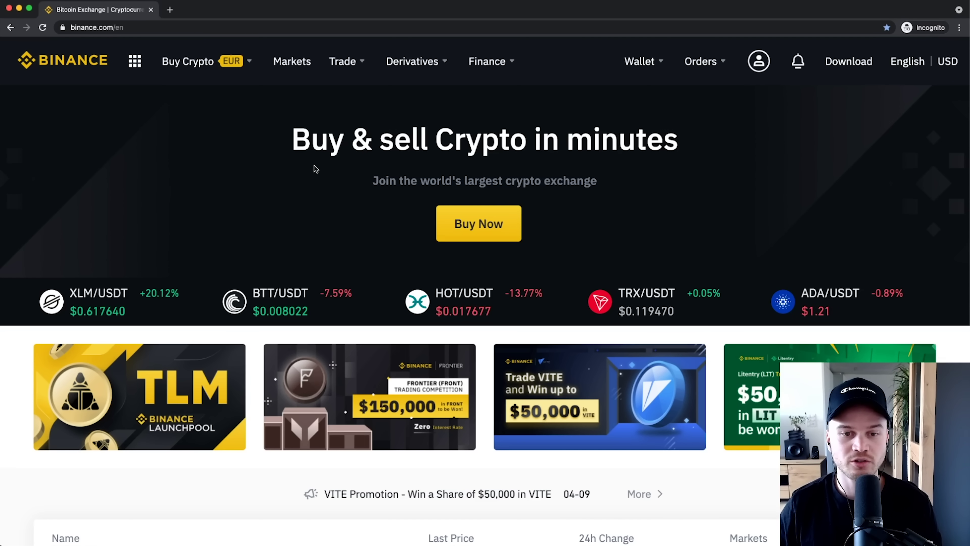
Step: Open Convert from the Trade menu
{"action": "mouse_move", "coordinate": [342, 61]}
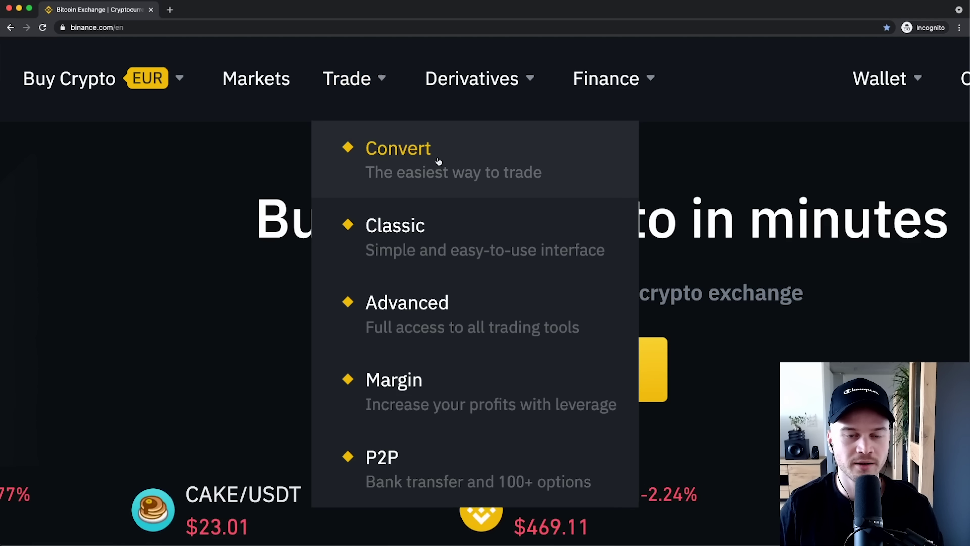
{"action": "left_click", "coordinate": [450, 152]}
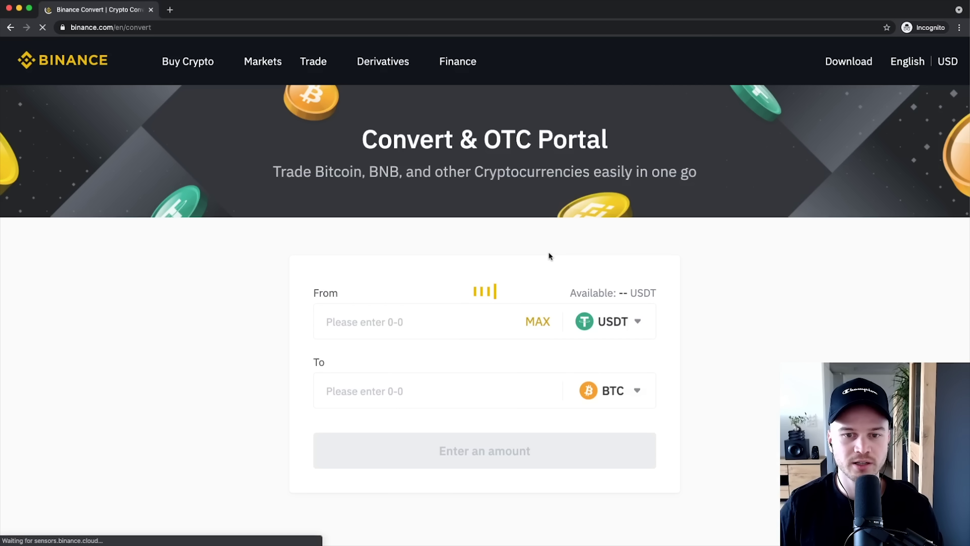
{"action": "scroll", "coordinate": [579, 219], "scroll_direction": "down", "scroll_amount": 2}
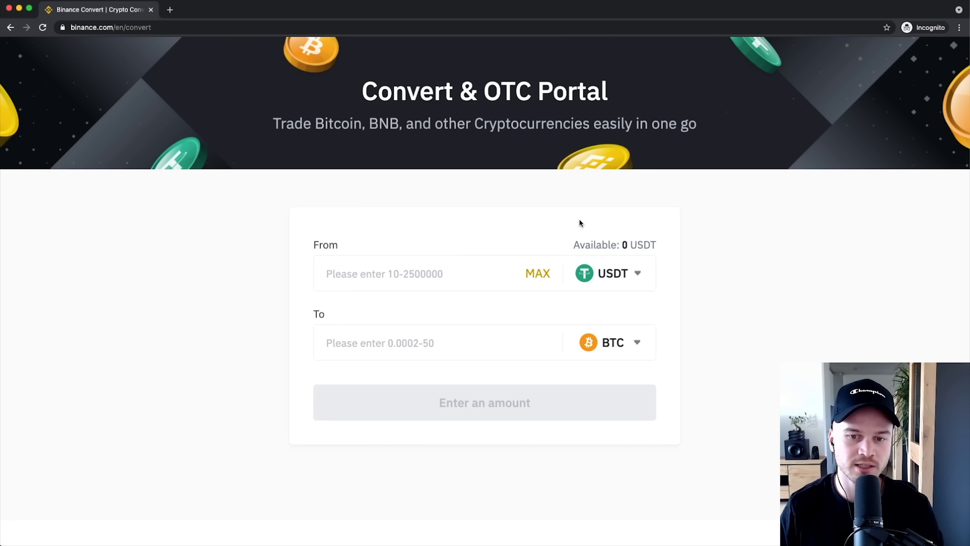
{"action": "scroll", "coordinate": [579, 222], "scroll_direction": "down", "scroll_amount": 2}
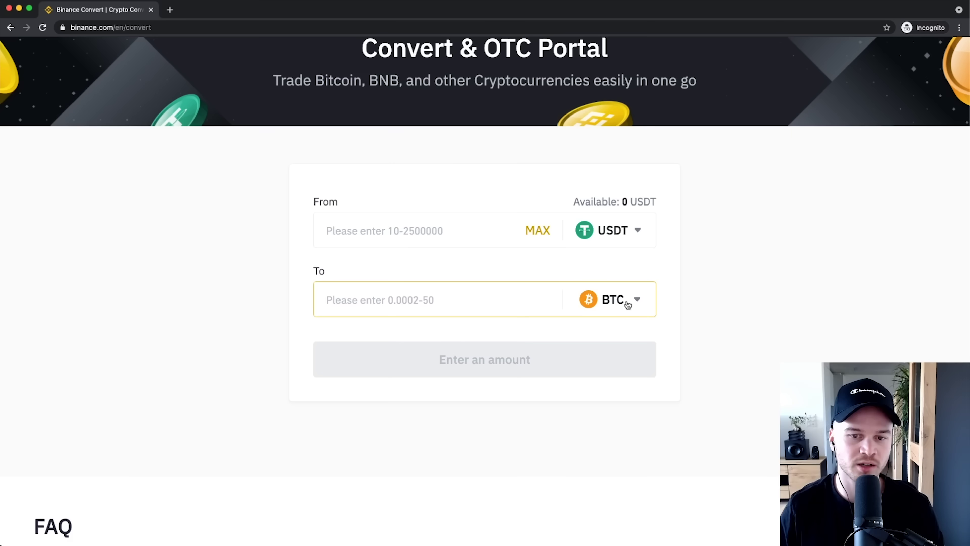
{"action": "scroll", "coordinate": [630, 291], "scroll_direction": "up", "scroll_amount": 3}
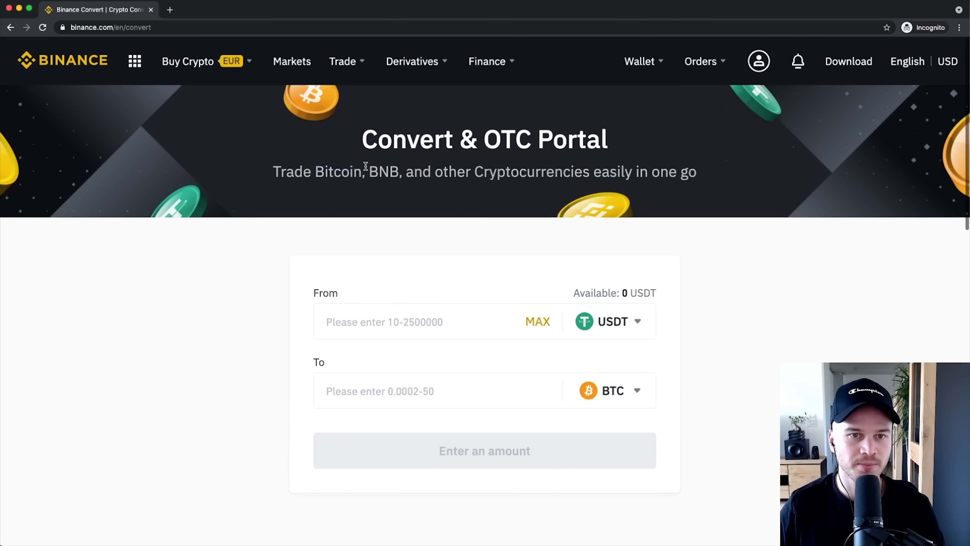
Step: Browse the Convert & OTC Portal with its empty 10–2500000 amount field
{"action": "mouse_move", "coordinate": [341, 57]}
{"action": "scroll", "coordinate": [343, 66], "scroll_direction": "up", "scroll_amount": 5}
{"action": "scroll", "coordinate": [357, 57], "scroll_direction": "down", "scroll_amount": 3}
{"action": "scroll", "coordinate": [357, 56], "scroll_direction": "up", "scroll_amount": 2}
{"action": "mouse_move", "coordinate": [363, 86]}
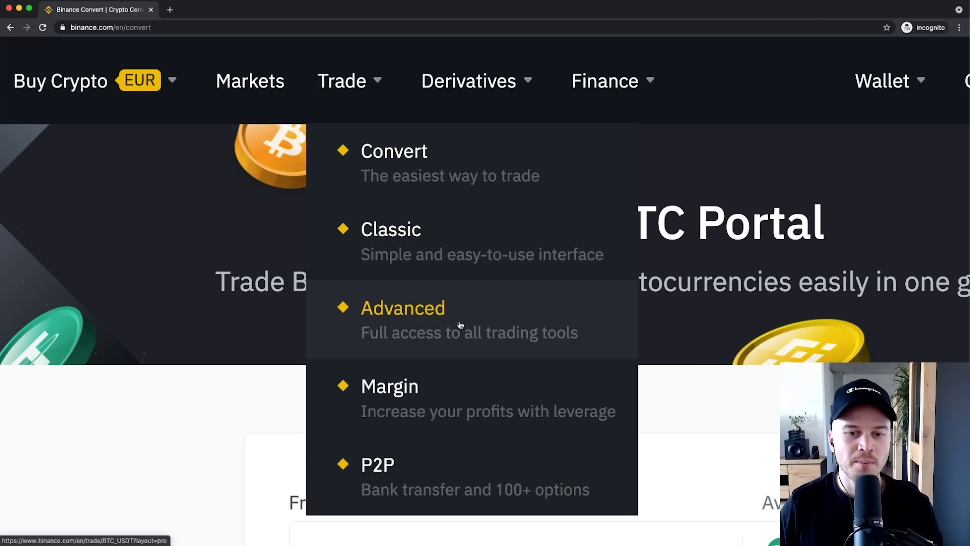
{"action": "scroll", "coordinate": [500, 317], "scroll_direction": "down", "scroll_amount": 1}
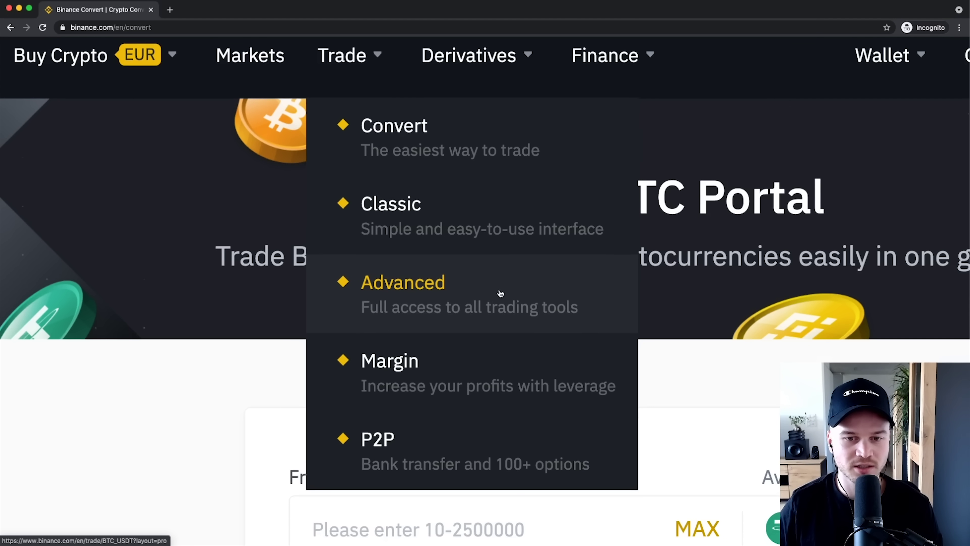
{"action": "scroll", "coordinate": [504, 289], "scroll_direction": "down", "scroll_amount": 2}
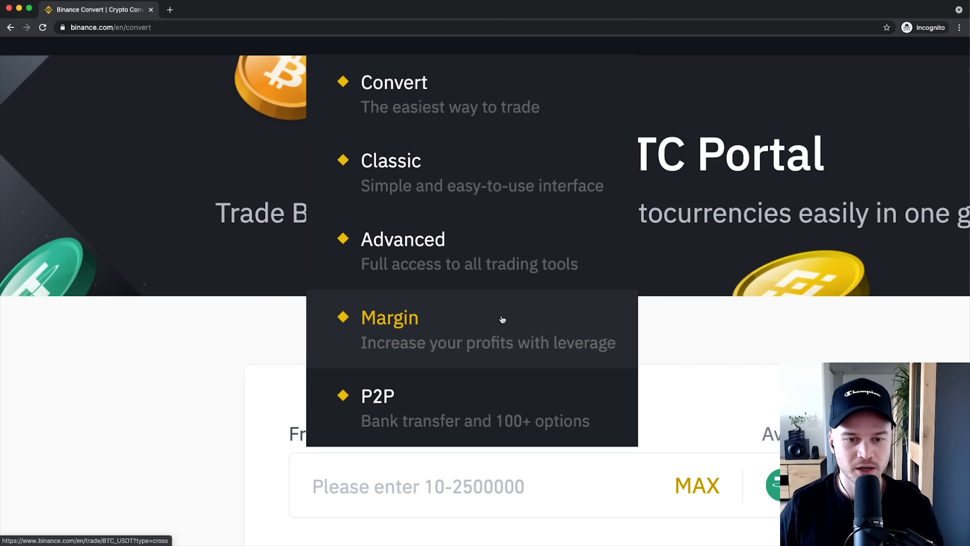
{"action": "scroll", "coordinate": [496, 317], "scroll_direction": "down", "scroll_amount": 1}
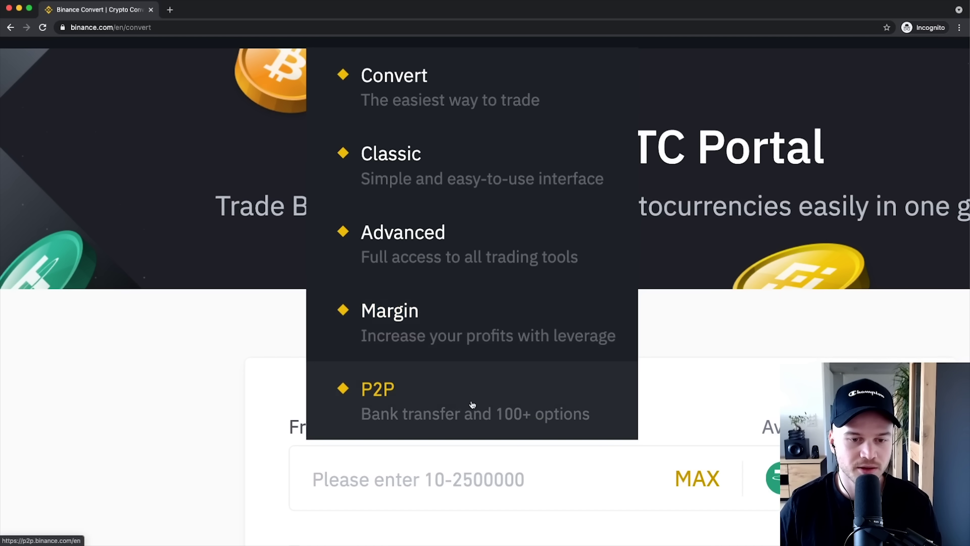
{"action": "scroll", "coordinate": [431, 317], "scroll_direction": "up", "scroll_amount": 3}
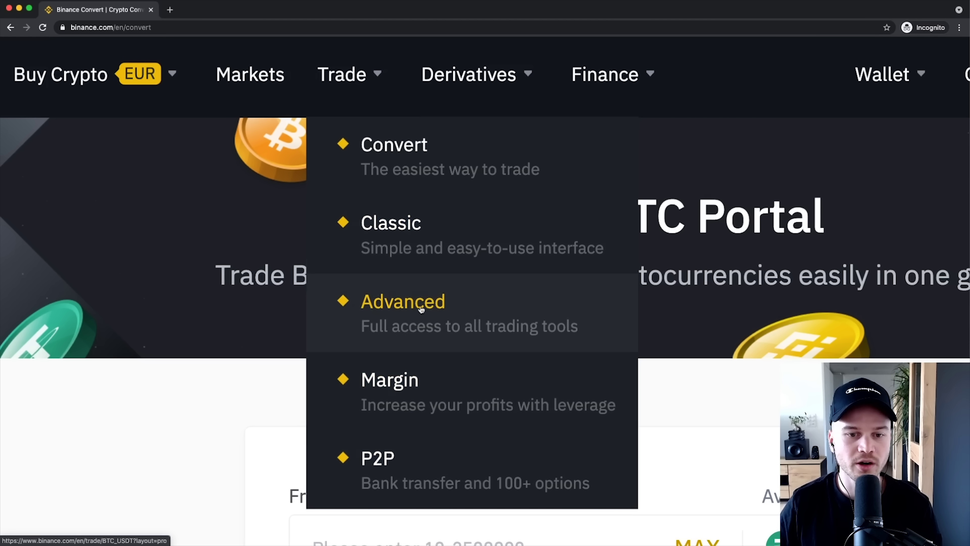
Step: Open the Advanced BTC/USDT spot trading page with its 1D price chart
{"action": "left_click", "coordinate": [490, 309]}
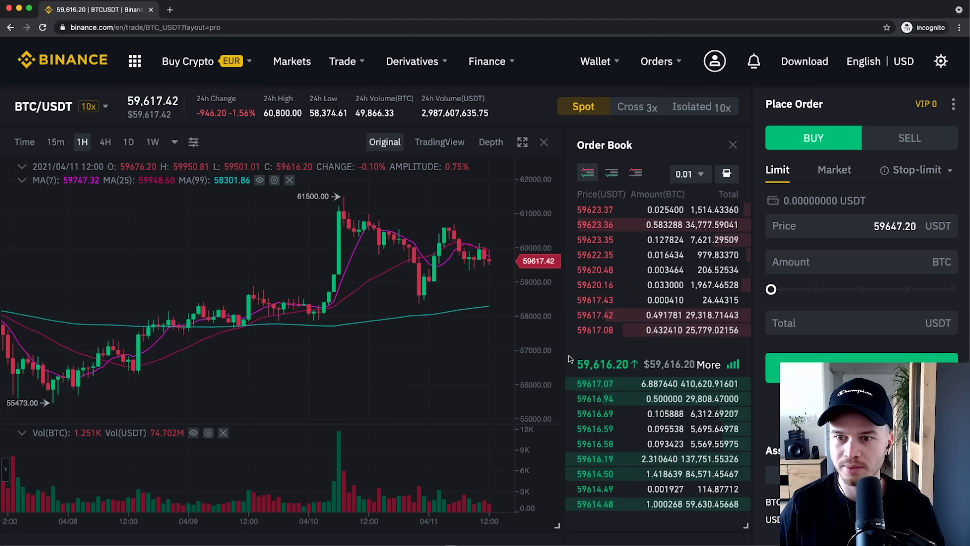
{"action": "scroll", "coordinate": [855, 248], "scroll_direction": "down", "scroll_amount": 5}
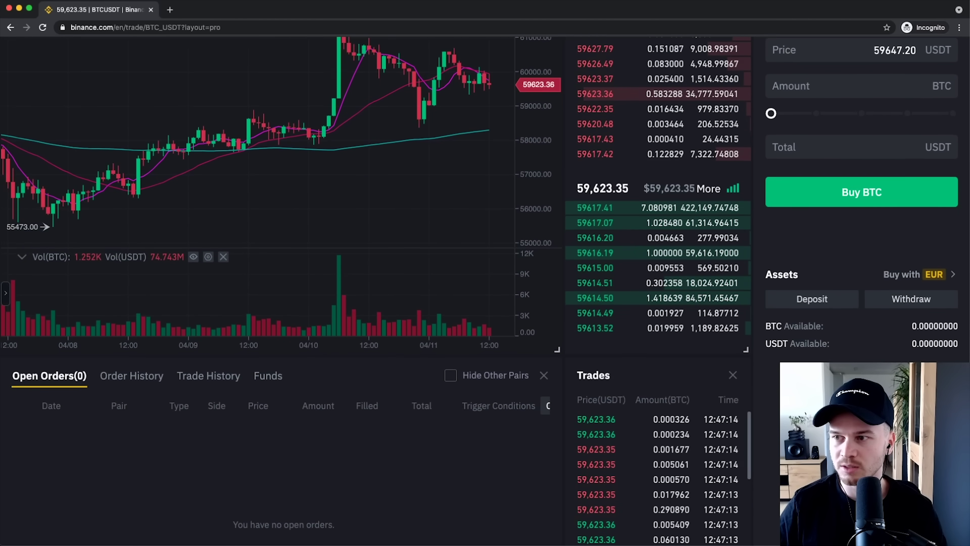
{"action": "scroll", "coordinate": [890, 181], "scroll_direction": "up", "scroll_amount": 5}
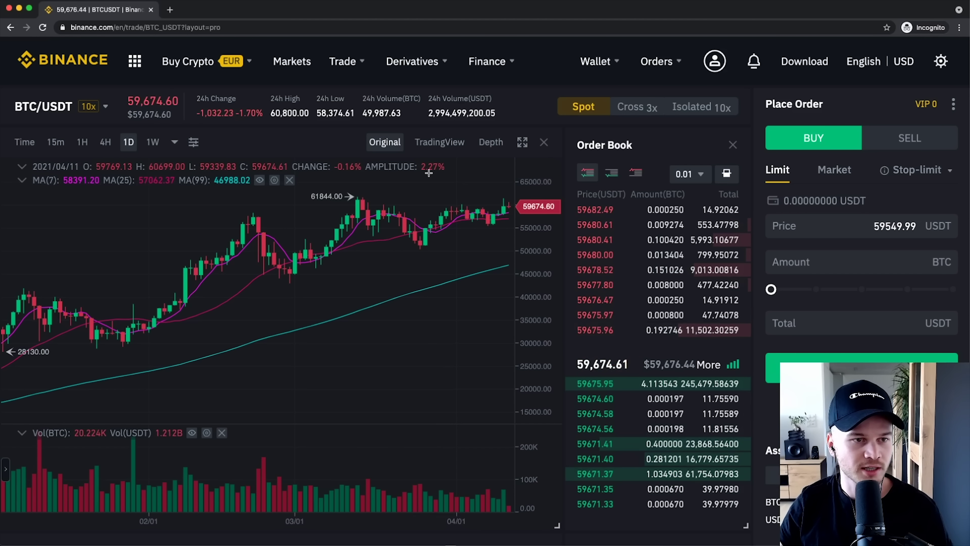
{"action": "scroll", "coordinate": [159, 102], "scroll_direction": "up", "scroll_amount": 5}
{"action": "scroll", "coordinate": [159, 103], "scroll_direction": "left", "scroll_amount": 4}
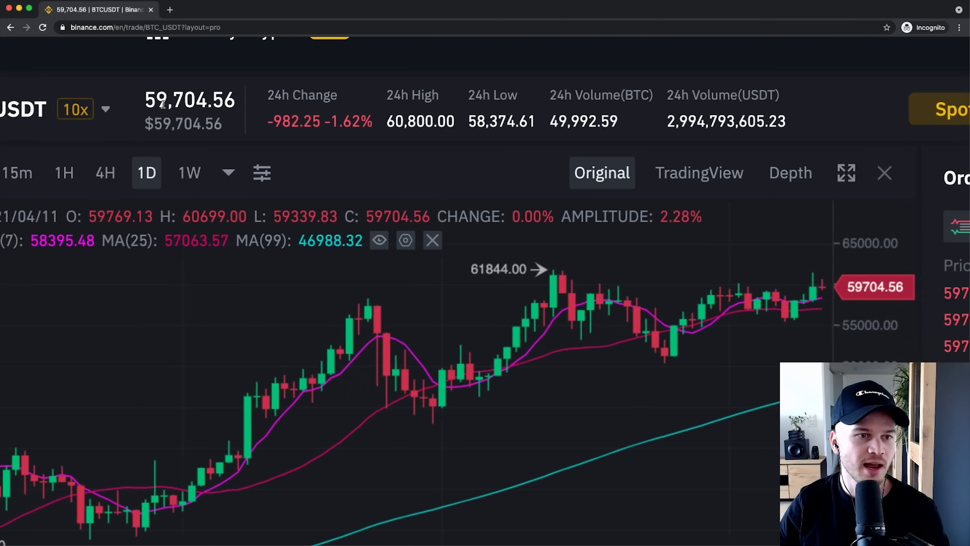
{"action": "mouse_move", "coordinate": [85, 118]}
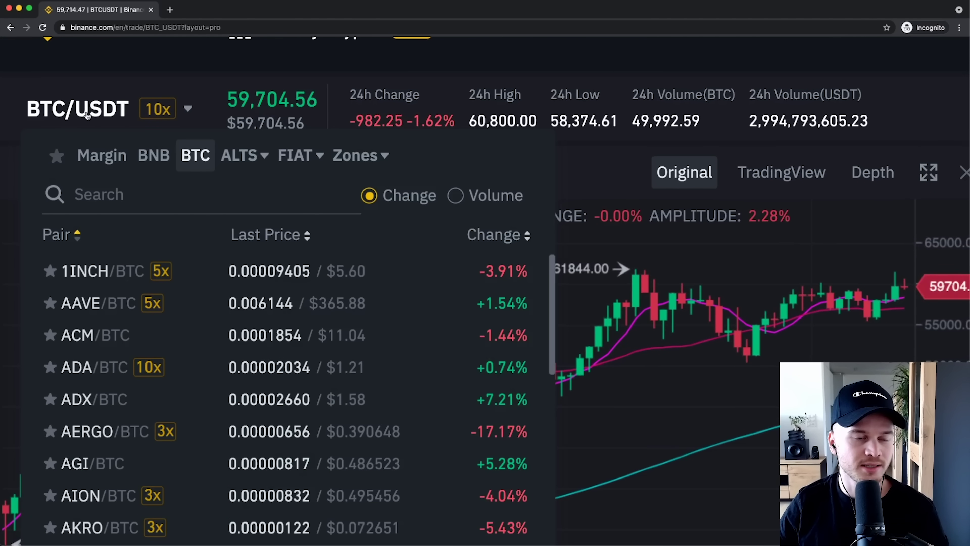
{"action": "scroll", "coordinate": [88, 111], "scroll_direction": "down", "scroll_amount": 1}
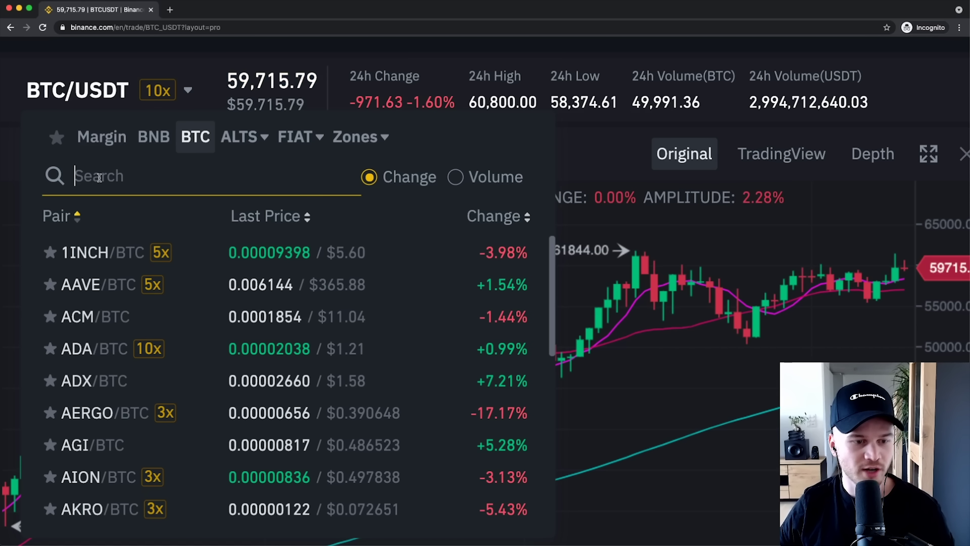
{"action": "type", "text": "eth"}
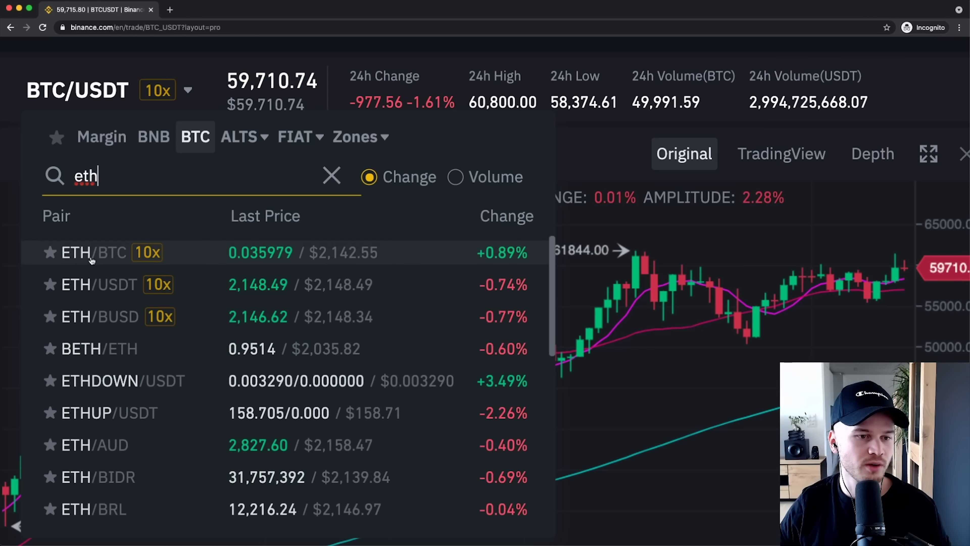
{"action": "left_click", "coordinate": [91, 253]}
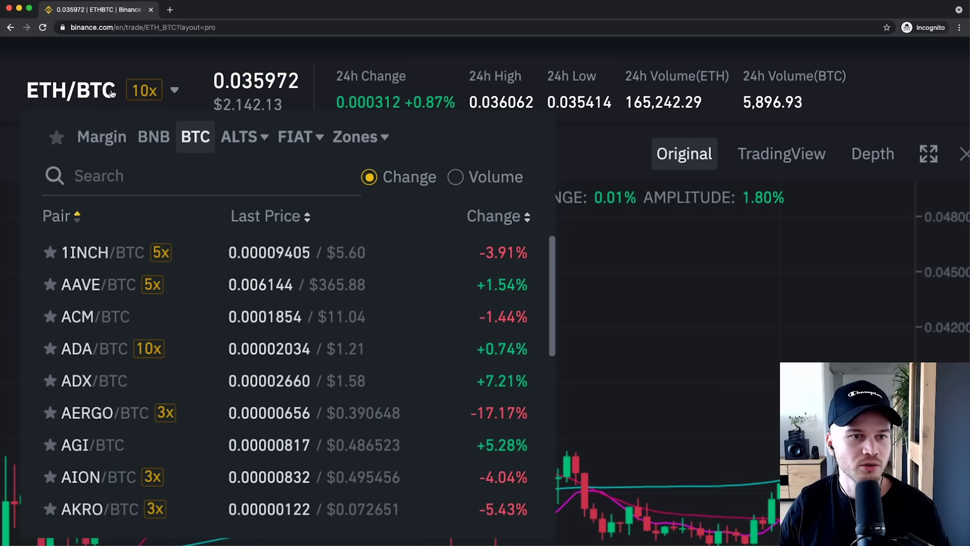
{"action": "mouse_move", "coordinate": [144, 89]}
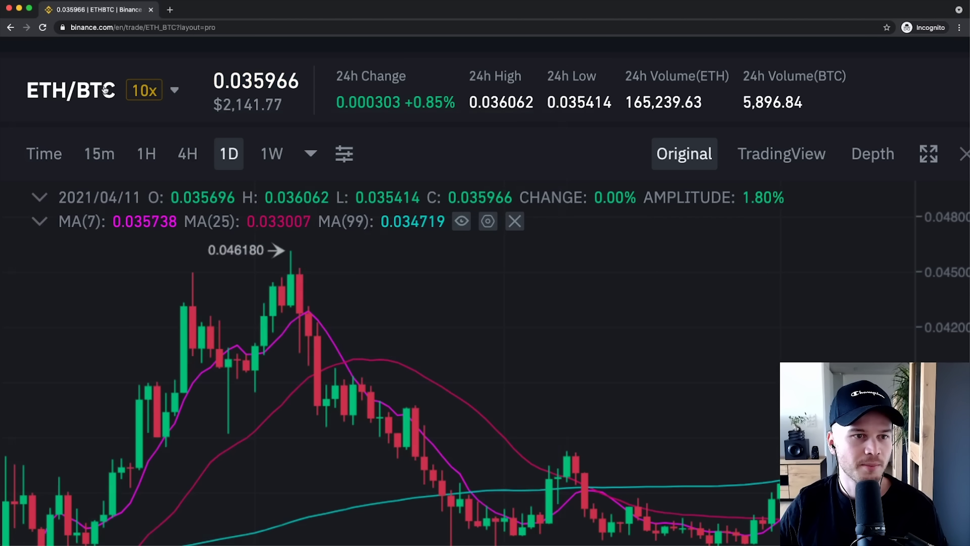
{"action": "left_click", "coordinate": [76, 176]}
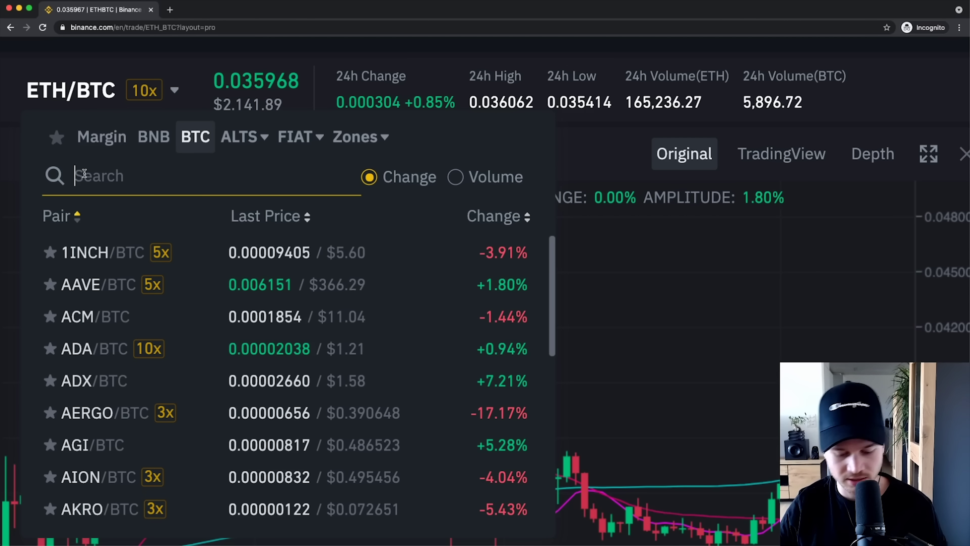
{"action": "type", "text": "btc/usd"}
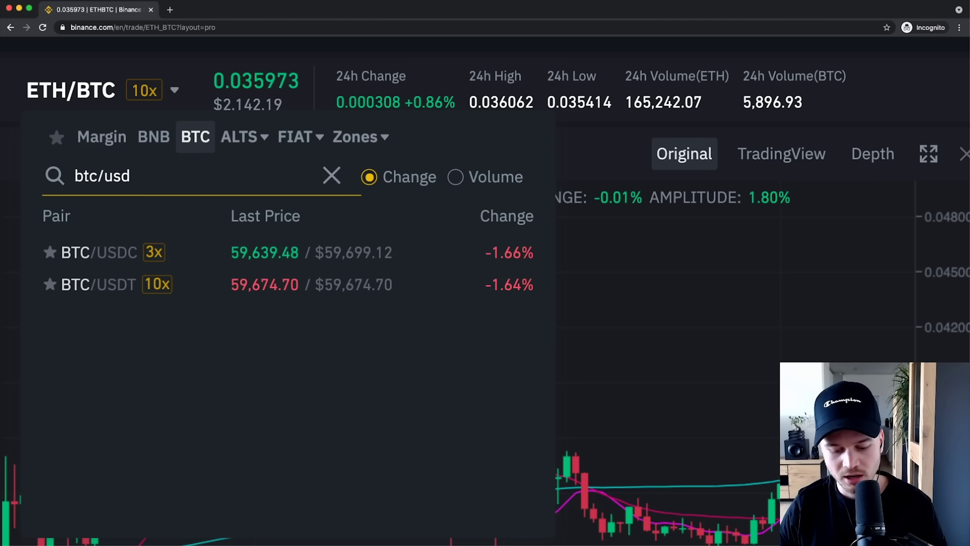
{"action": "type", "text": "t"}
{"action": "left_click", "coordinate": [62, 251]}
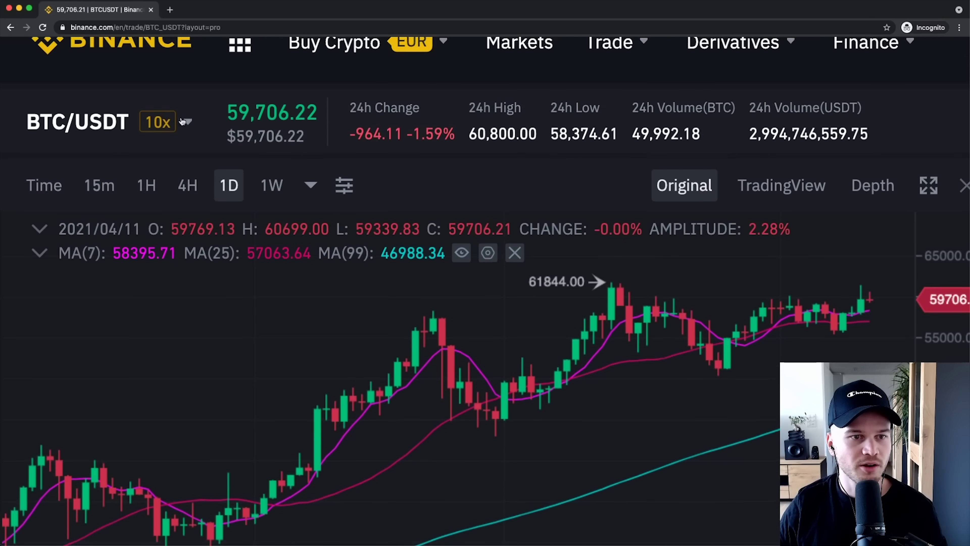
{"action": "left_click_drag", "start_coordinate": [228, 112], "coordinate": [312, 112]}
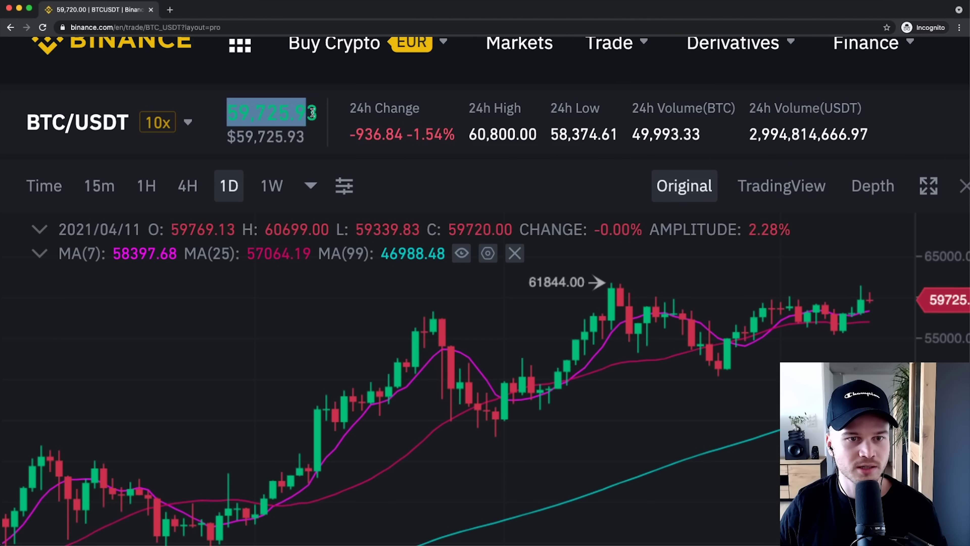
{"action": "left_click", "coordinate": [317, 110]}
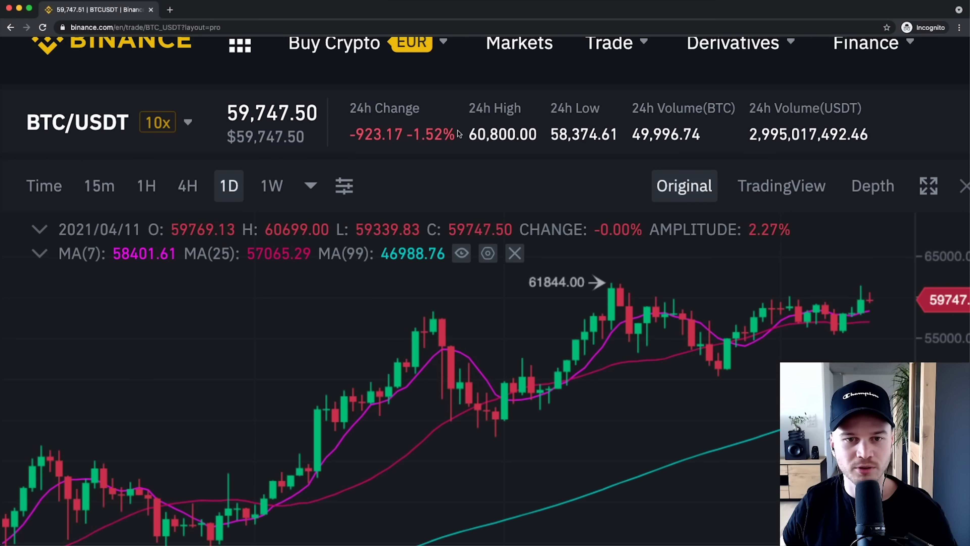
{"action": "scroll", "coordinate": [459, 134], "scroll_direction": "right", "scroll_amount": 5}
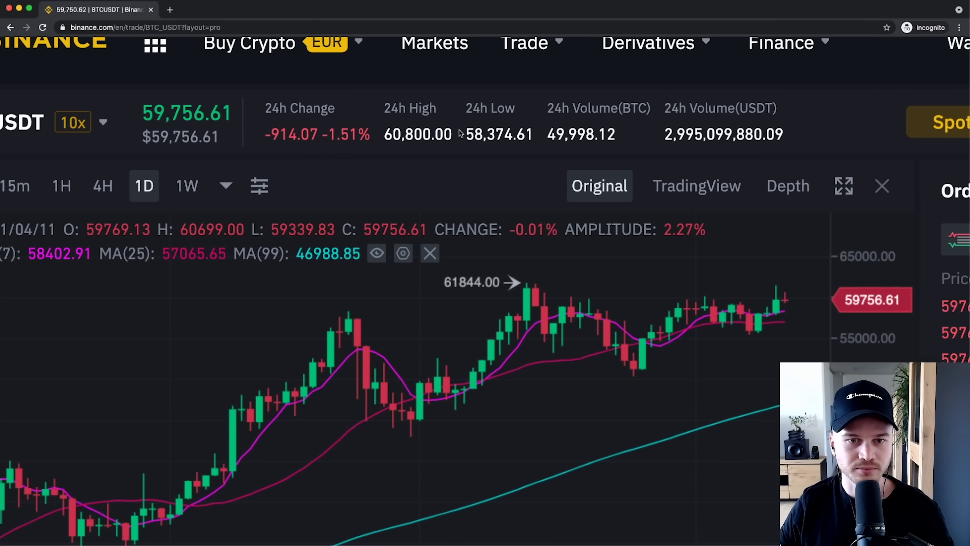
{"action": "scroll", "coordinate": [469, 114], "scroll_direction": "right", "scroll_amount": 2}
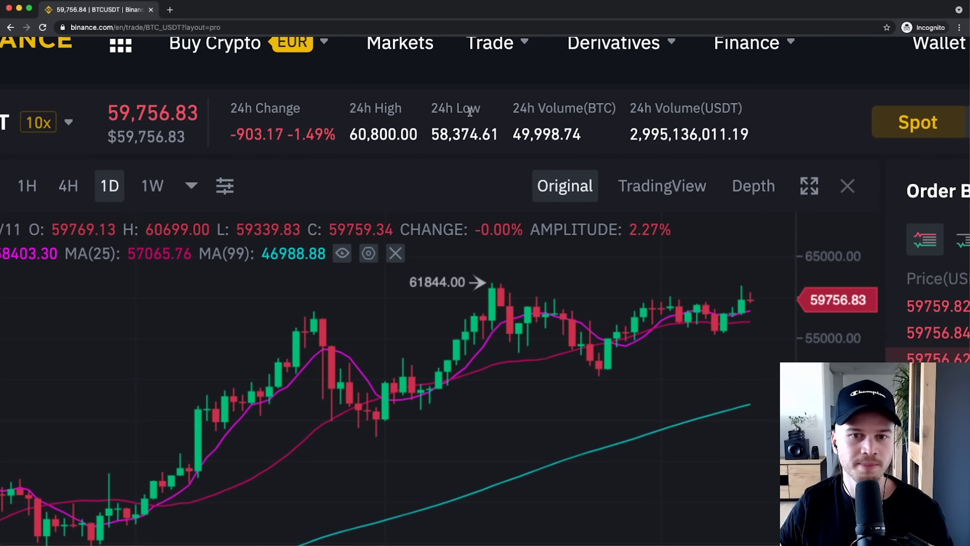
{"action": "left_click_drag", "start_coordinate": [346, 107], "coordinate": [480, 104]}
{"action": "left_click_drag", "start_coordinate": [346, 134], "coordinate": [423, 135]}
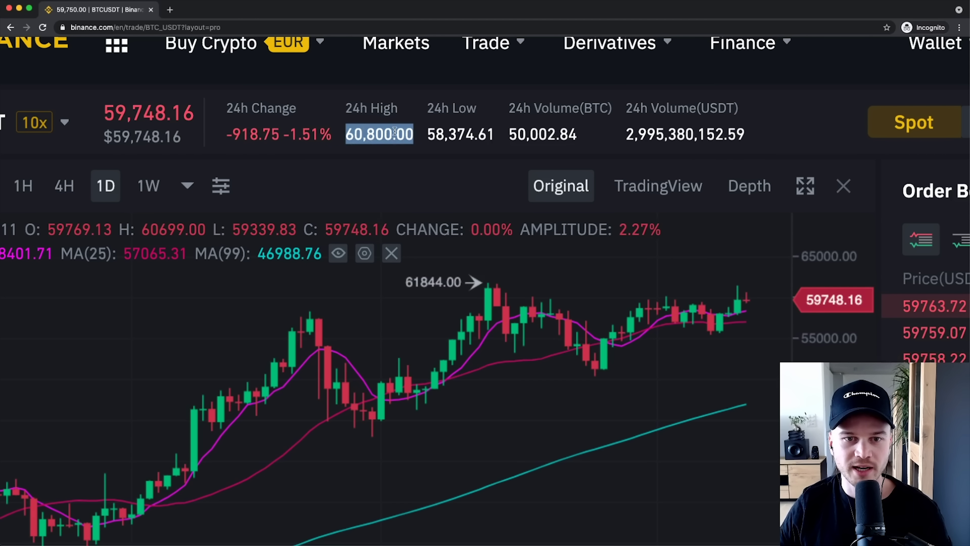
{"action": "left_click_drag", "start_coordinate": [426, 134], "coordinate": [502, 134]}
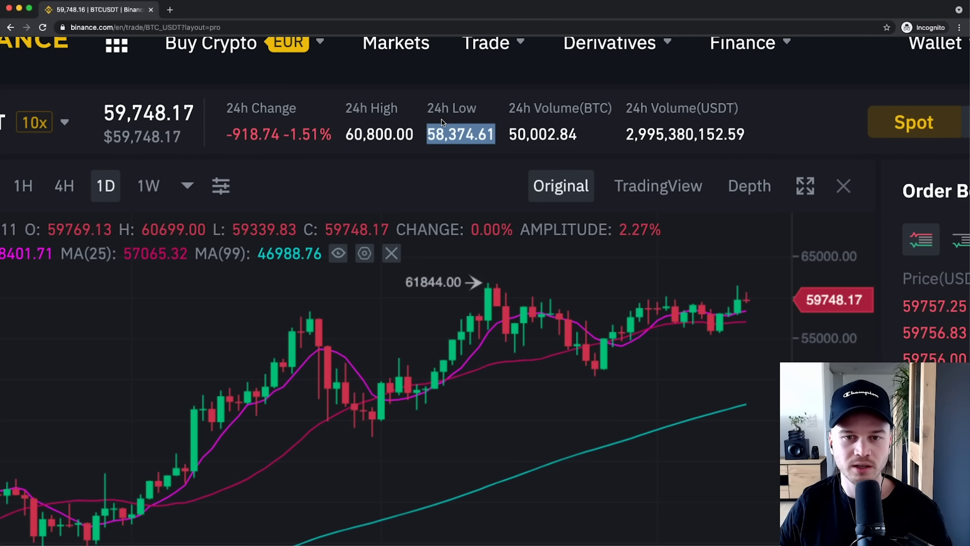
{"action": "scroll", "coordinate": [442, 120], "scroll_direction": "right", "scroll_amount": 2}
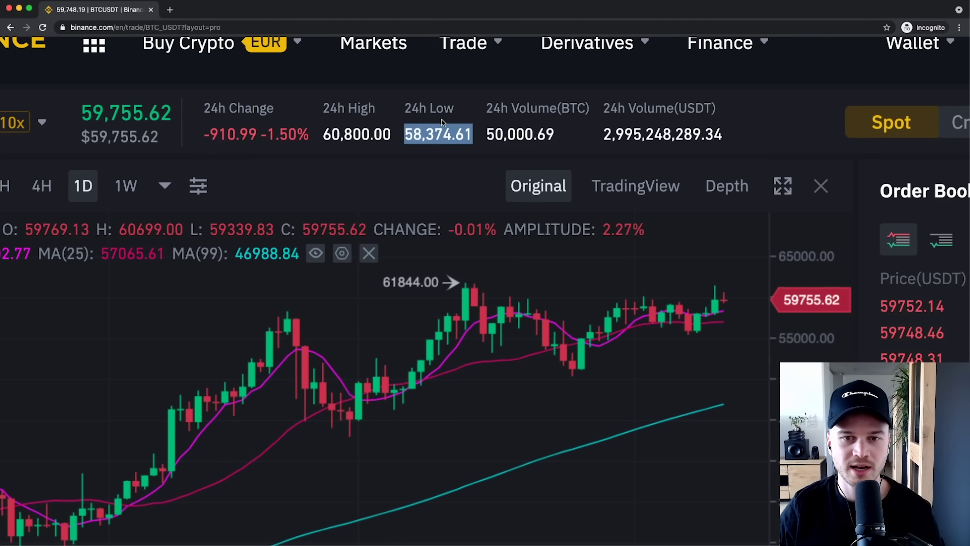
{"action": "scroll", "coordinate": [440, 120], "scroll_direction": "right", "scroll_amount": 2}
{"action": "double_click", "coordinate": [496, 134]}
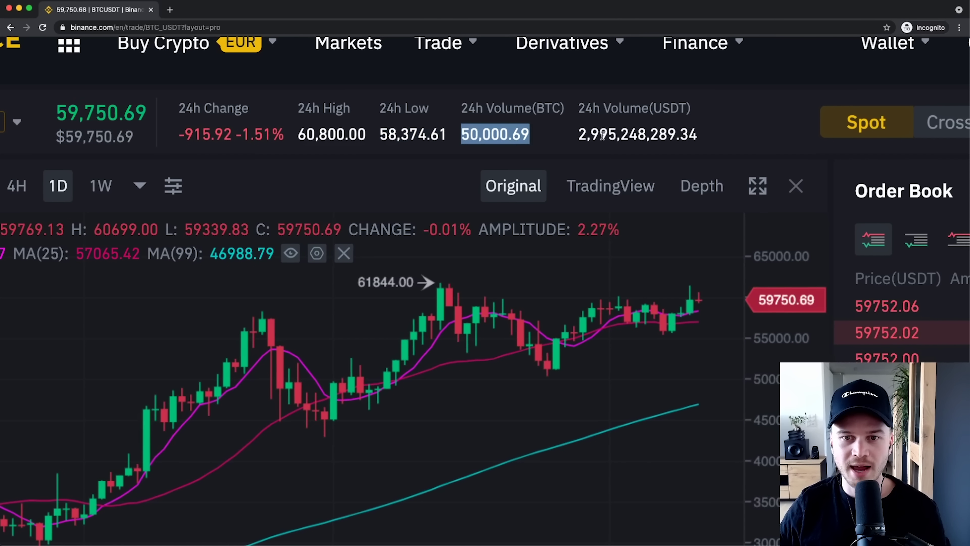
{"action": "left_click_drag", "start_coordinate": [576, 112], "coordinate": [685, 135]}
{"action": "left_click", "coordinate": [685, 134]}
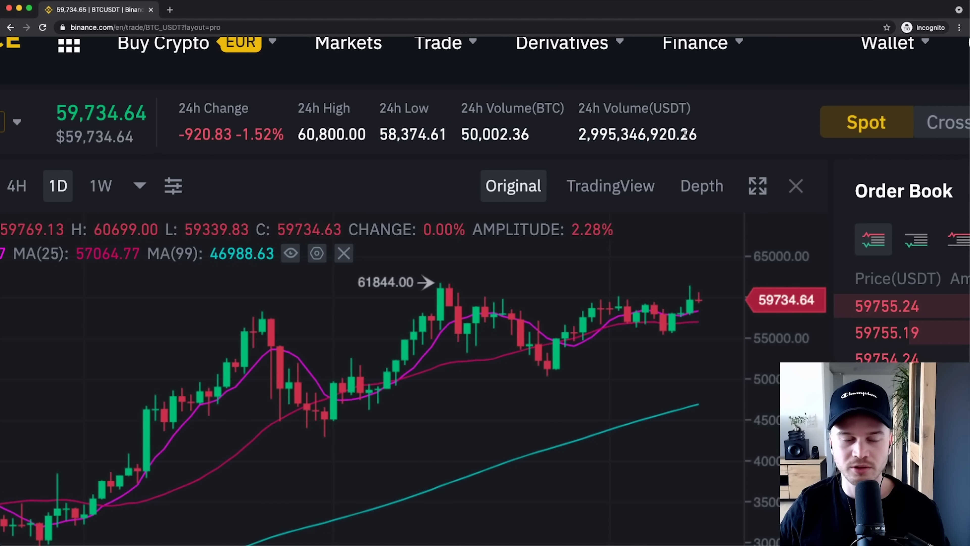
{"action": "key", "text": "super+0"}
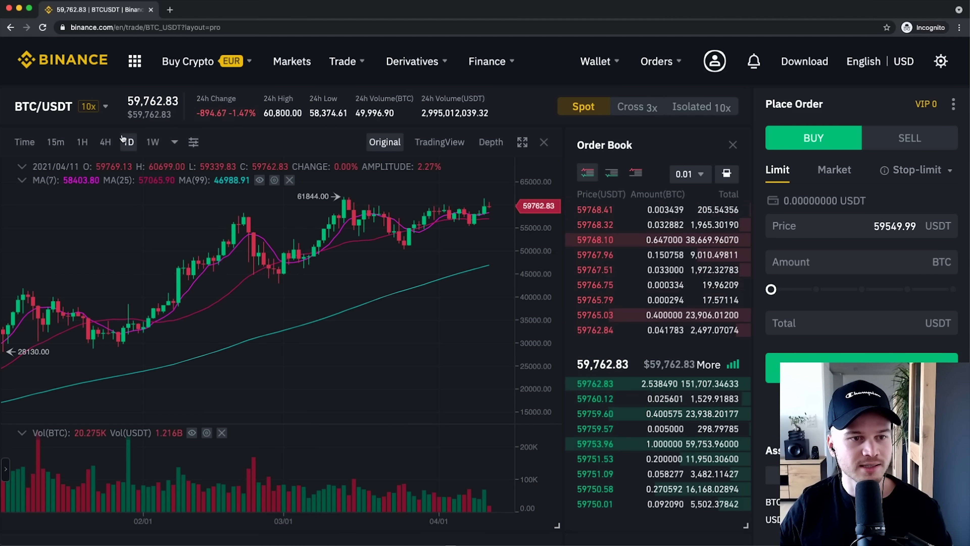
Step: Switch the BTC/USDT chart to 1H candles, with price near 59,679
{"action": "scroll", "coordinate": [123, 139], "scroll_direction": "up", "scroll_amount": 5}
{"action": "scroll", "coordinate": [123, 139], "scroll_direction": "left", "scroll_amount": 3}
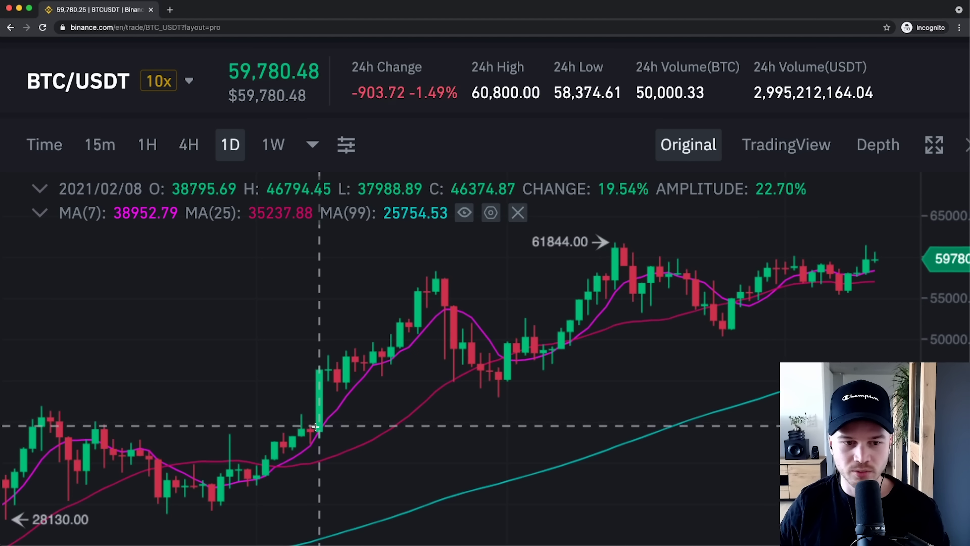
{"action": "scroll", "coordinate": [315, 427], "scroll_direction": "right", "scroll_amount": 3}
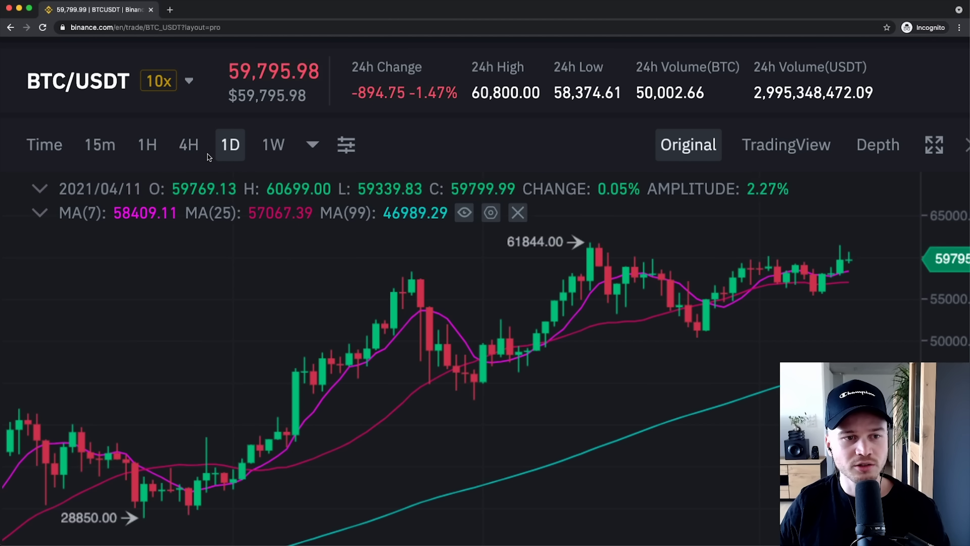
{"action": "left_click", "coordinate": [155, 147]}
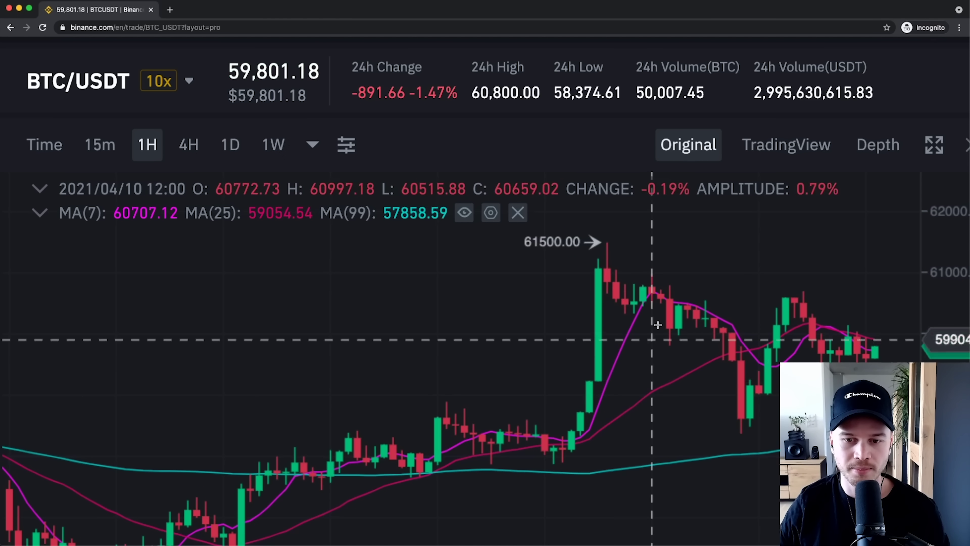
{"action": "scroll", "coordinate": [604, 187], "scroll_direction": "up", "scroll_amount": 3}
{"action": "scroll", "coordinate": [603, 186], "scroll_direction": "down", "scroll_amount": 1}
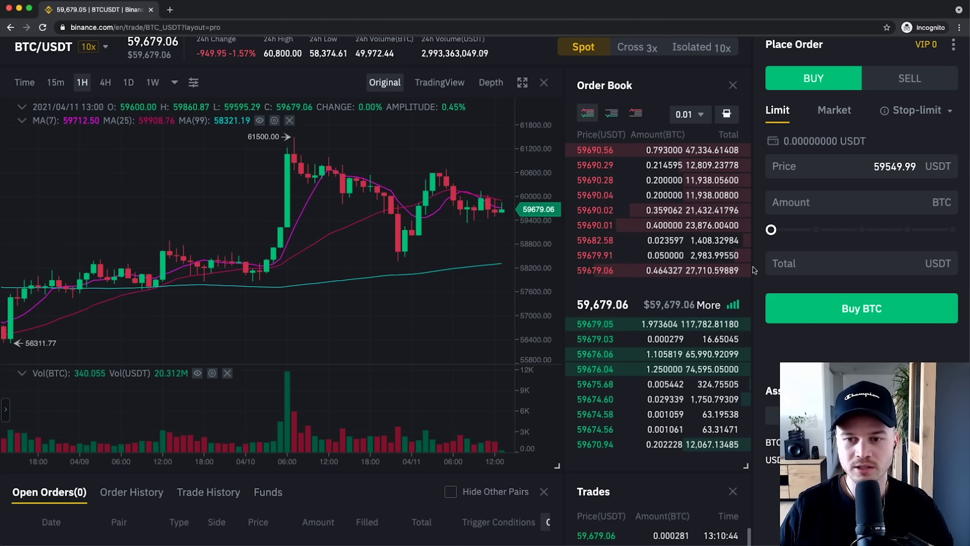
Step: Scroll back up to the Limit buy form showing 147.14094150 USDT available at 59549.99
{"action": "scroll", "coordinate": [753, 297], "scroll_direction": "down", "scroll_amount": 3}
{"action": "scroll", "coordinate": [753, 296], "scroll_direction": "down", "scroll_amount": 3}
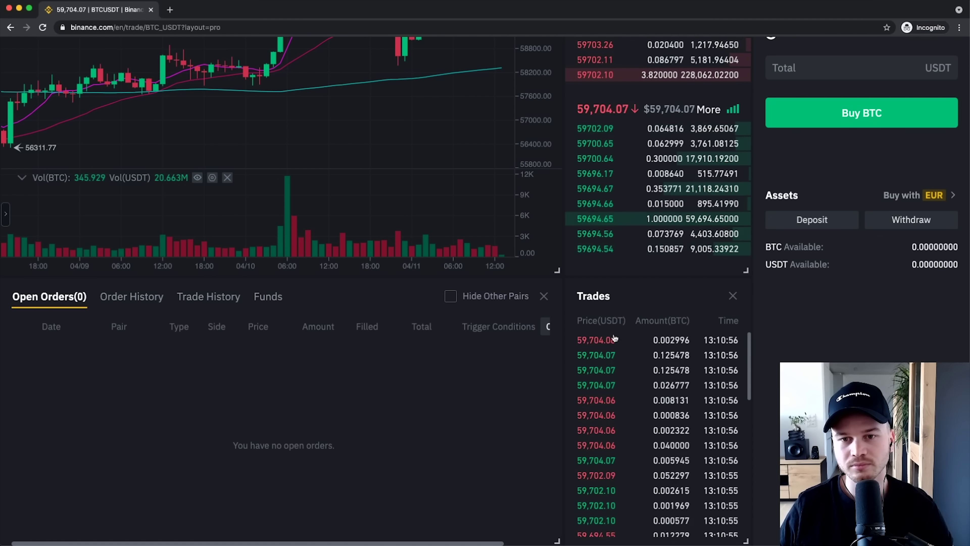
{"action": "scroll", "coordinate": [662, 134], "scroll_direction": "up", "scroll_amount": 3}
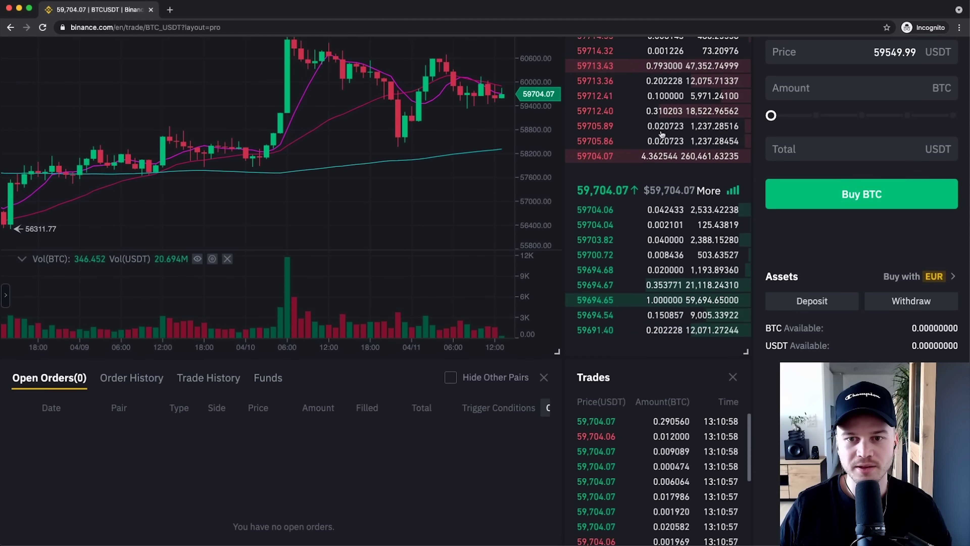
{"action": "scroll", "coordinate": [729, 229], "scroll_direction": "up", "scroll_amount": 2}
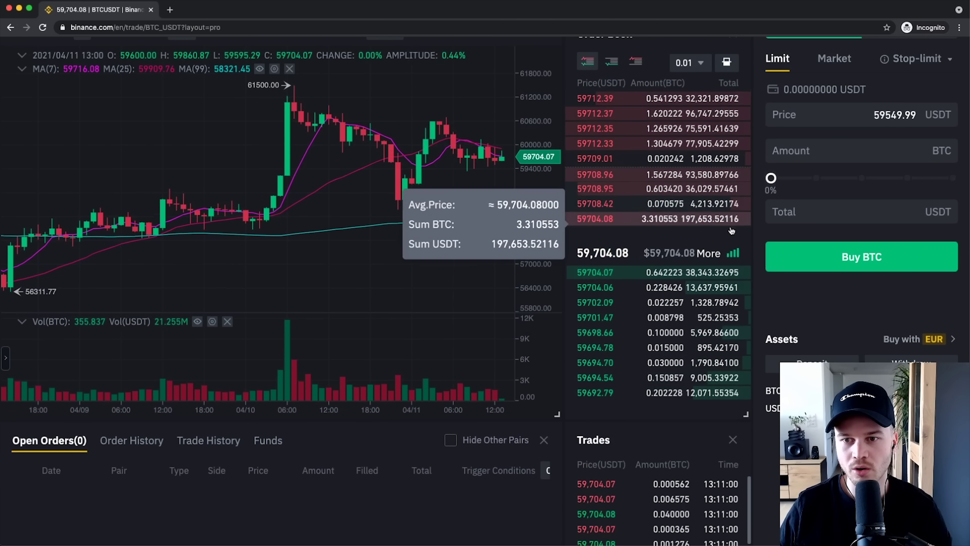
{"action": "scroll", "coordinate": [731, 230], "scroll_direction": "up", "scroll_amount": 3}
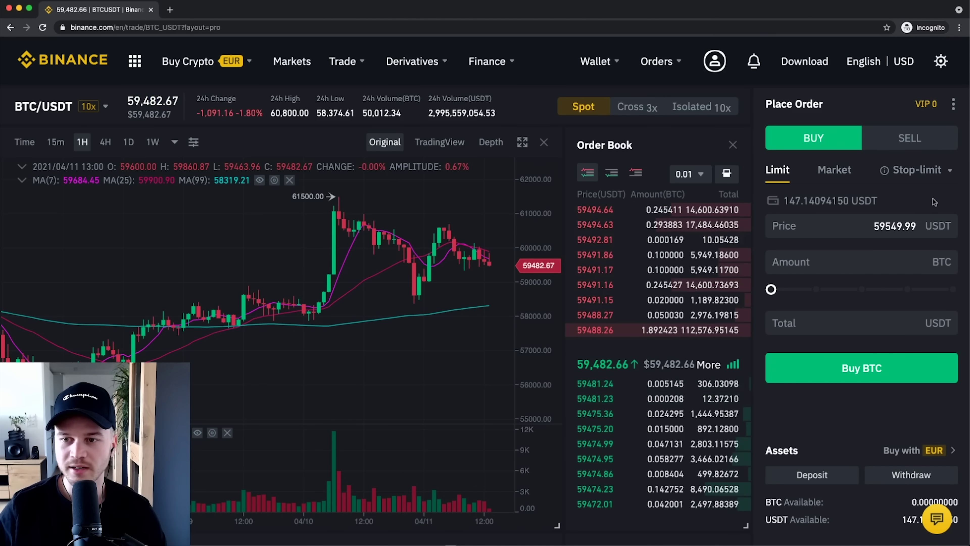
{"action": "scroll", "coordinate": [933, 199], "scroll_direction": "up", "scroll_amount": 5}
{"action": "scroll", "coordinate": [932, 205], "scroll_direction": "up", "scroll_amount": 1}
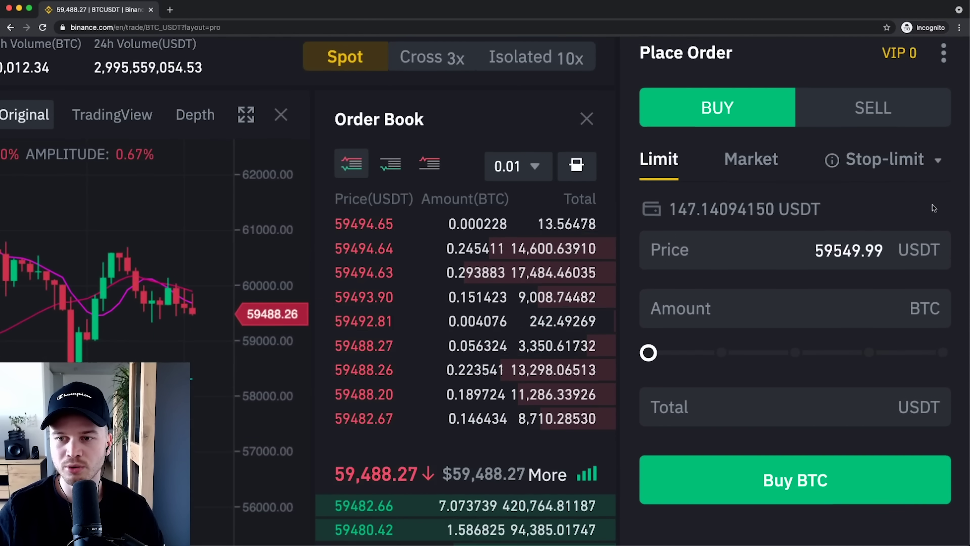
{"action": "scroll", "coordinate": [929, 208], "scroll_direction": "up", "scroll_amount": 1}
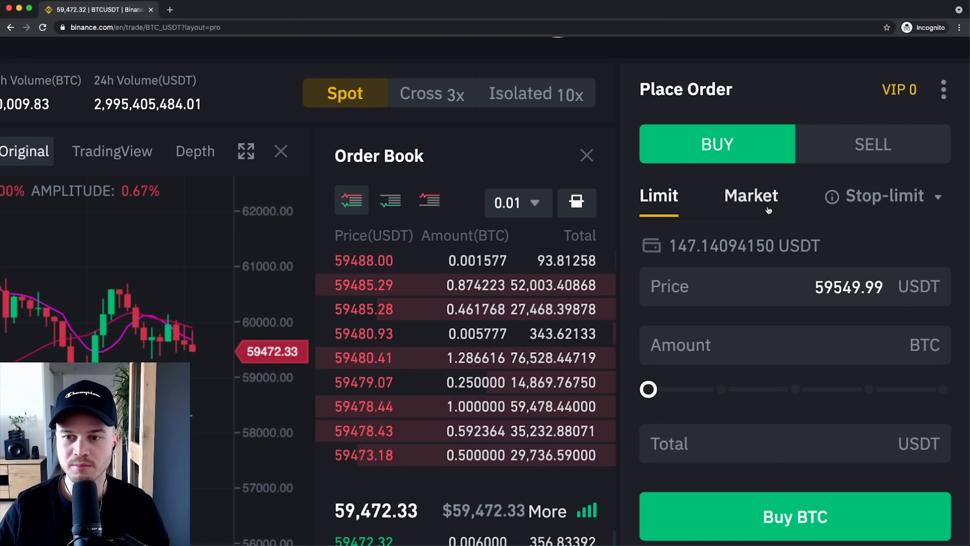
Step: Switch the BTC order form from Limit to a Market order
{"action": "left_click", "coordinate": [748, 208]}
{"action": "left_click", "coordinate": [658, 196]}
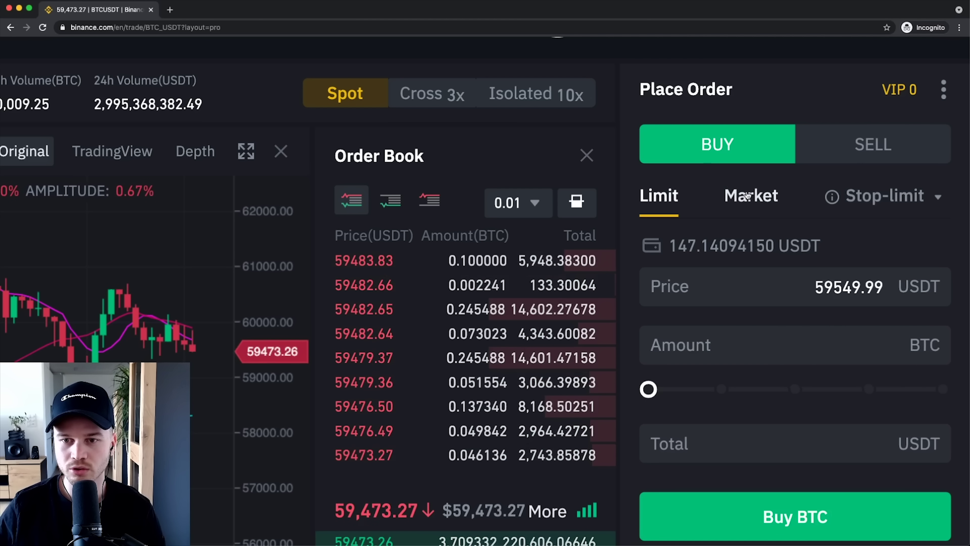
{"action": "left_click", "coordinate": [762, 204]}
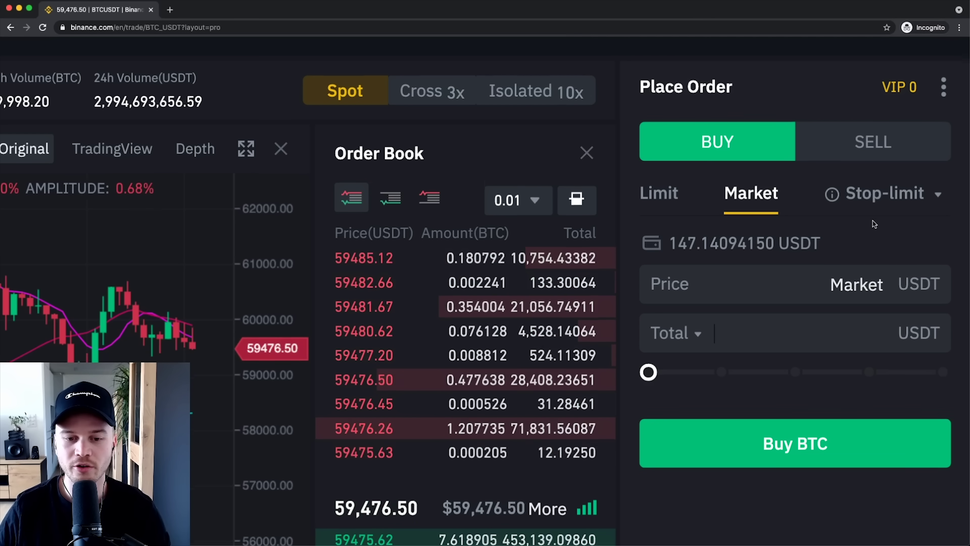
{"action": "scroll", "coordinate": [871, 219], "scroll_direction": "down", "scroll_amount": 3}
{"action": "left_click", "coordinate": [869, 213]}
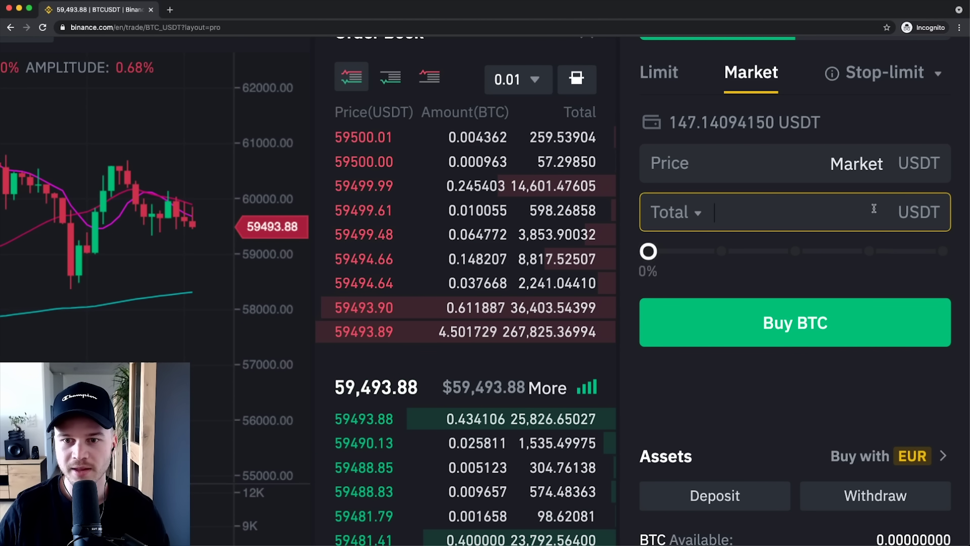
{"action": "scroll", "coordinate": [874, 208], "scroll_direction": "up", "scroll_amount": 3}
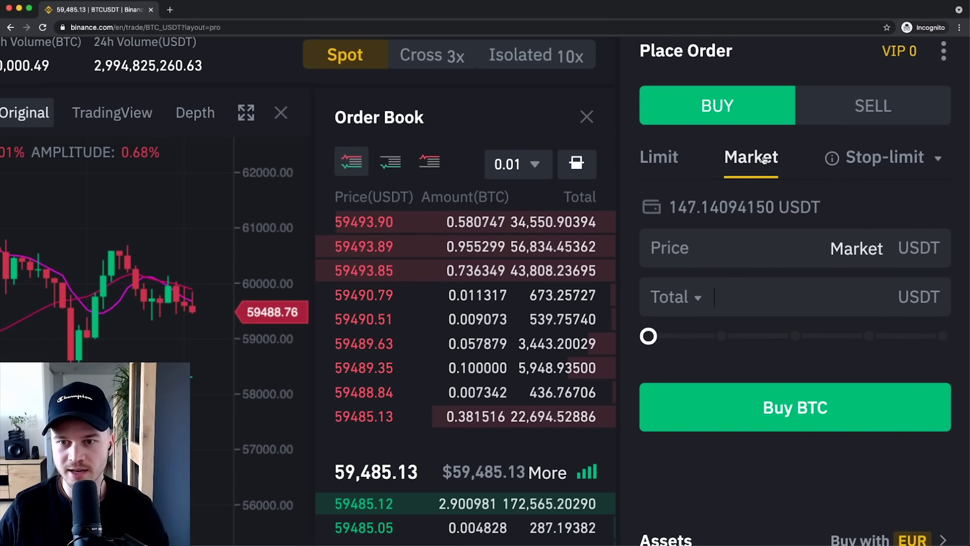
{"action": "left_click", "coordinate": [754, 289]}
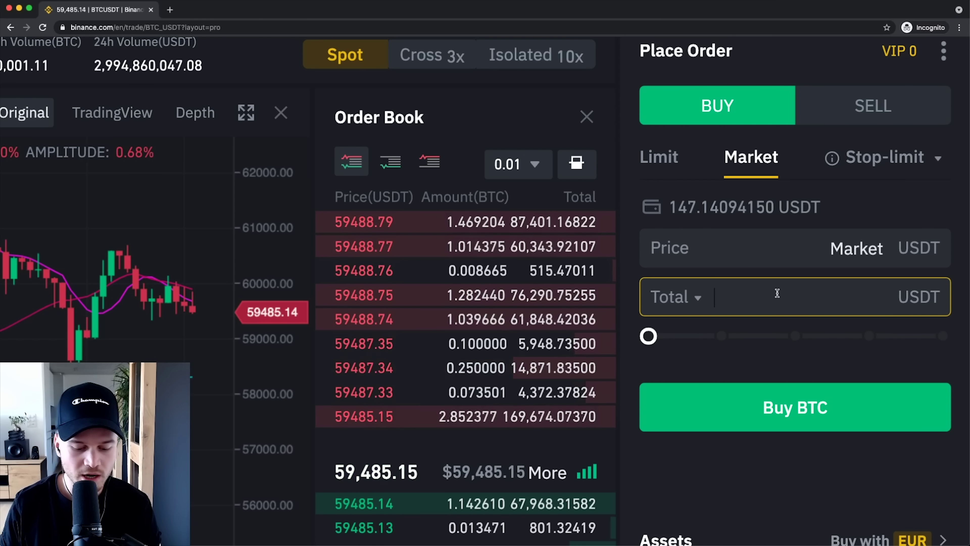
Step: Size the market buy by USDT Total and enter 100 USDT
{"action": "left_click", "coordinate": [691, 297]}
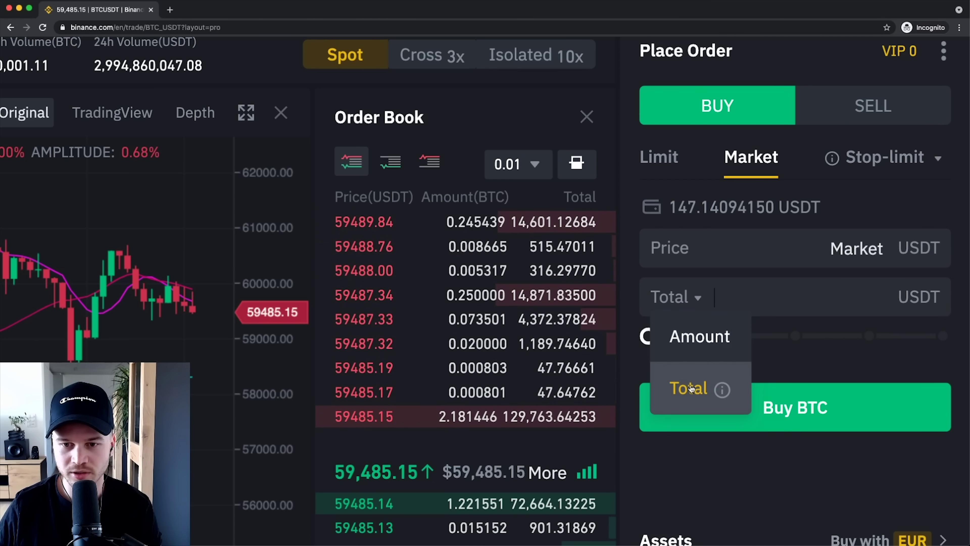
{"action": "left_click", "coordinate": [692, 388]}
{"action": "type", "text": "100"}
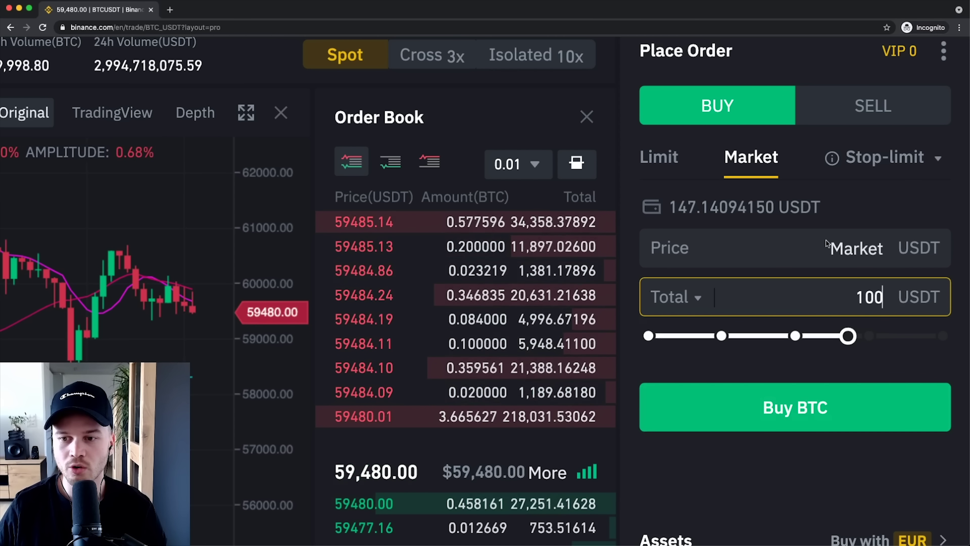
{"action": "left_click", "coordinate": [697, 298]}
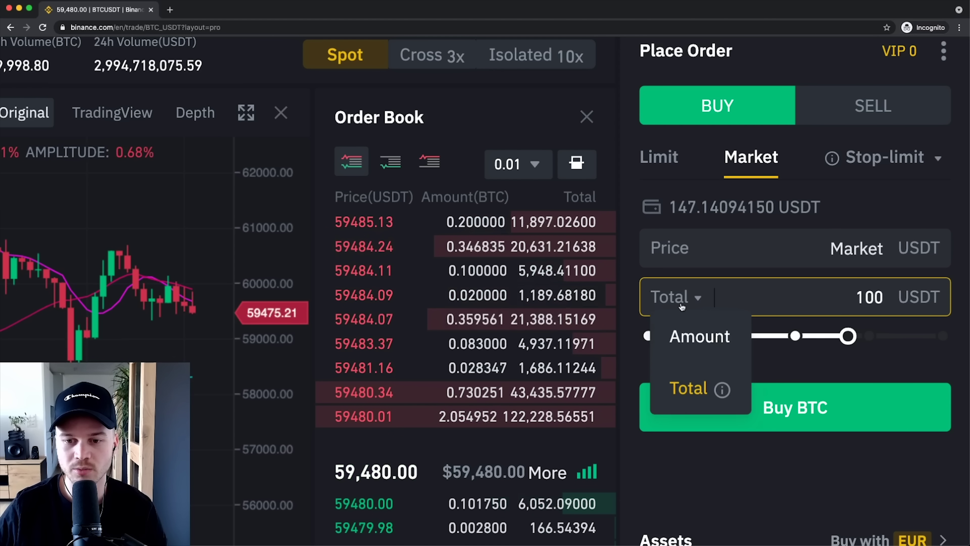
{"action": "left_click", "coordinate": [696, 334]}
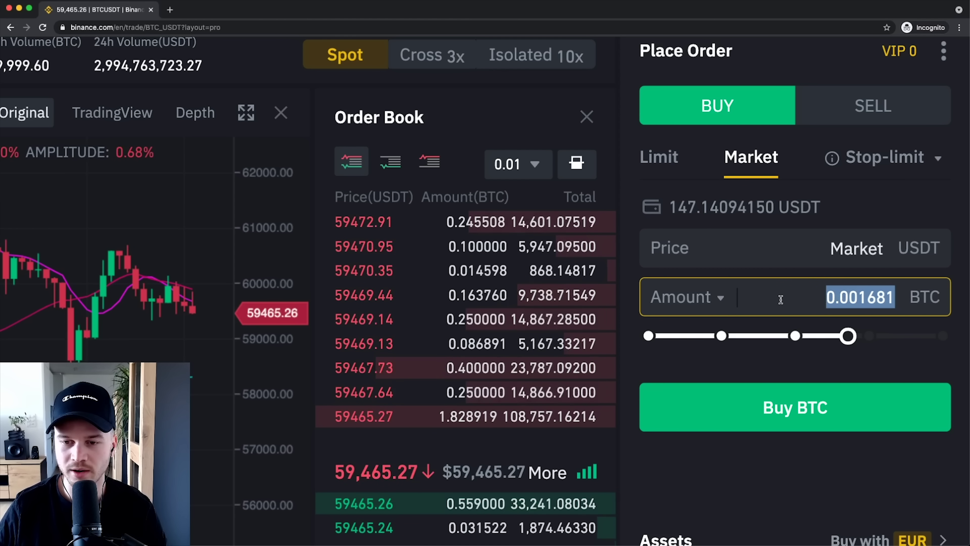
{"action": "left_click", "coordinate": [719, 299]}
{"action": "left_click", "coordinate": [690, 388]}
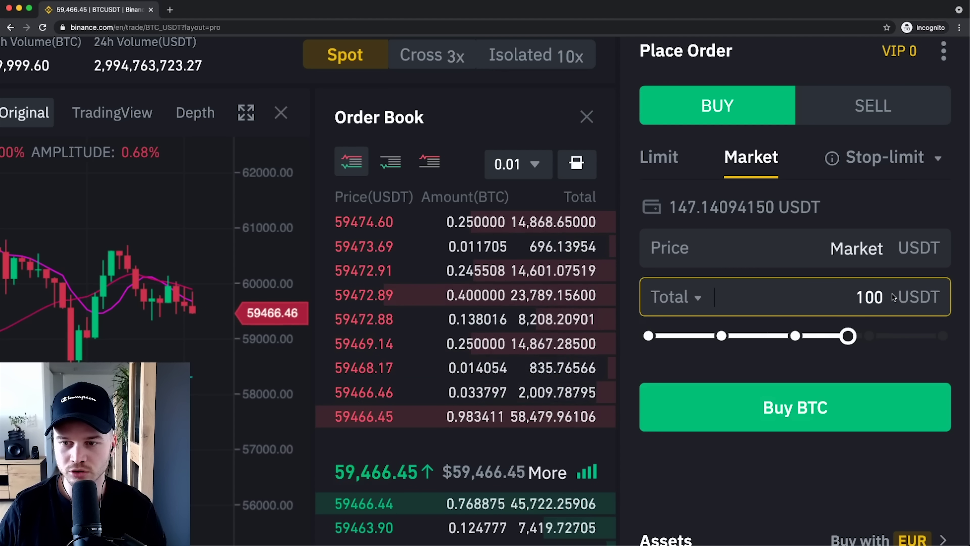
{"action": "double_click", "coordinate": [846, 295]}
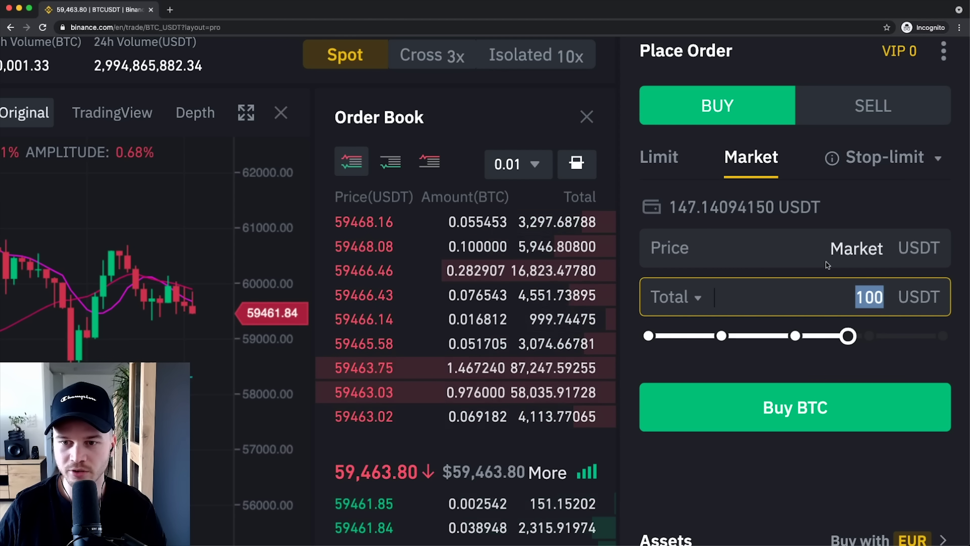
{"action": "left_click", "coordinate": [865, 188]}
Step: Place the 100 USDT market buy, receiving 0.001681 BTC and leaving 47.19438009 USDT
{"action": "key", "text": "super+minus"}
{"action": "key", "text": "super+minus"}
{"action": "key", "text": "super+minus"}
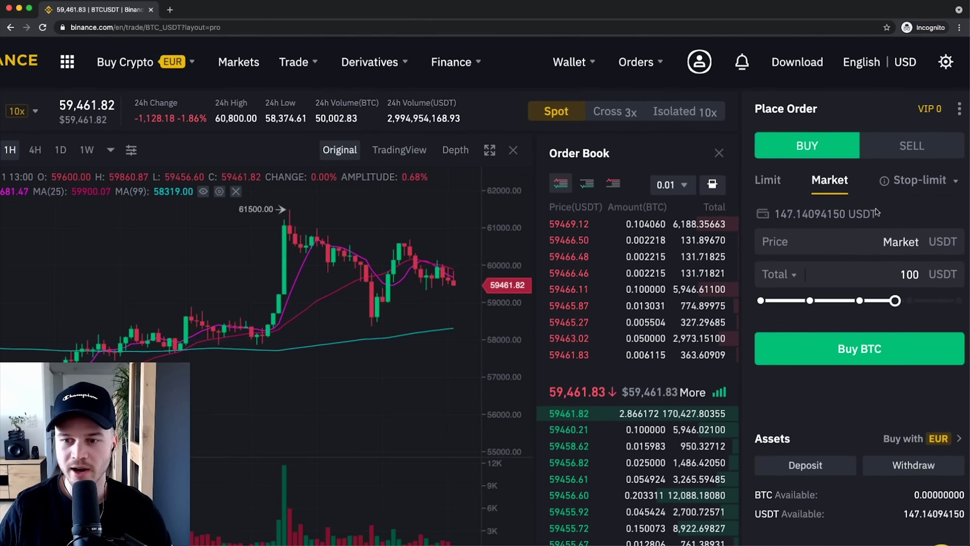
{"action": "scroll", "coordinate": [876, 208], "scroll_direction": "down", "scroll_amount": 1}
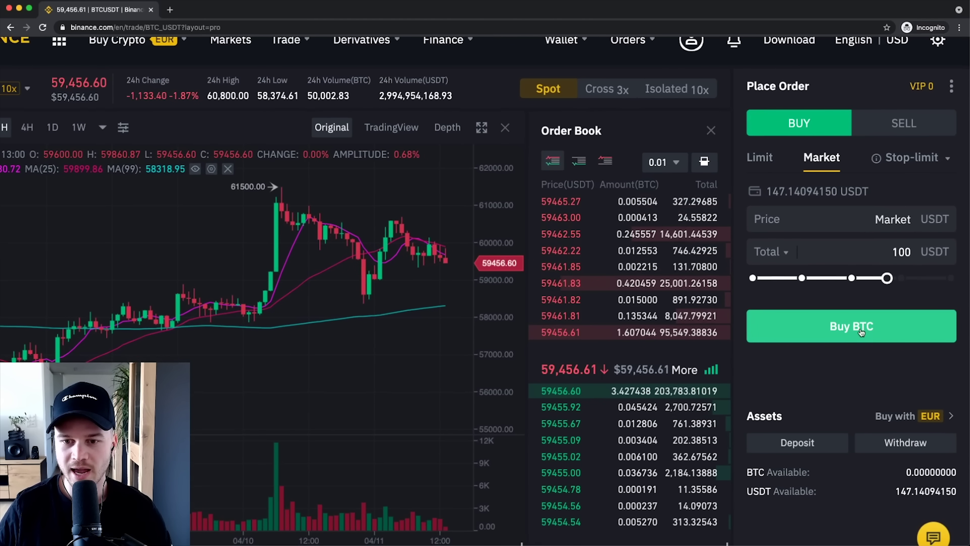
{"action": "left_click", "coordinate": [861, 333]}
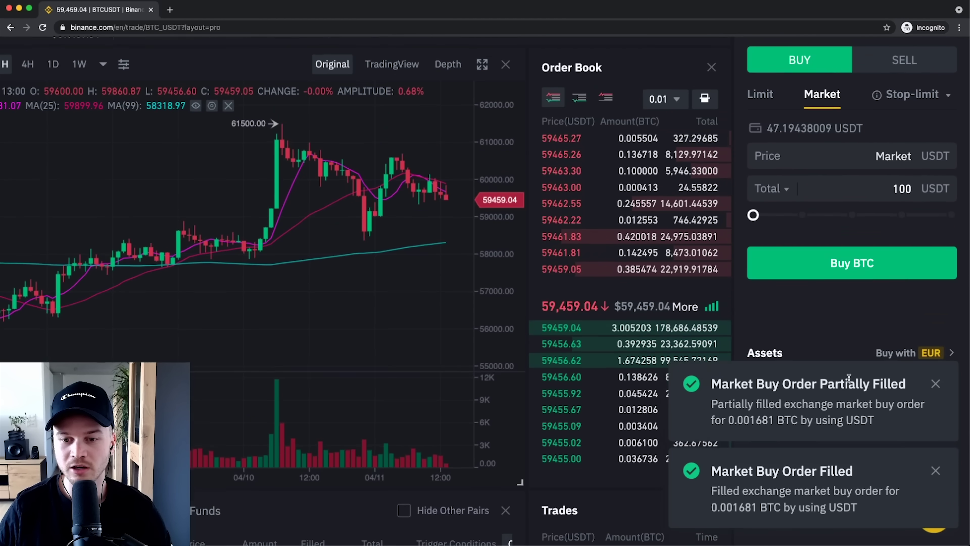
{"action": "scroll", "coordinate": [911, 271], "scroll_direction": "down", "scroll_amount": 2}
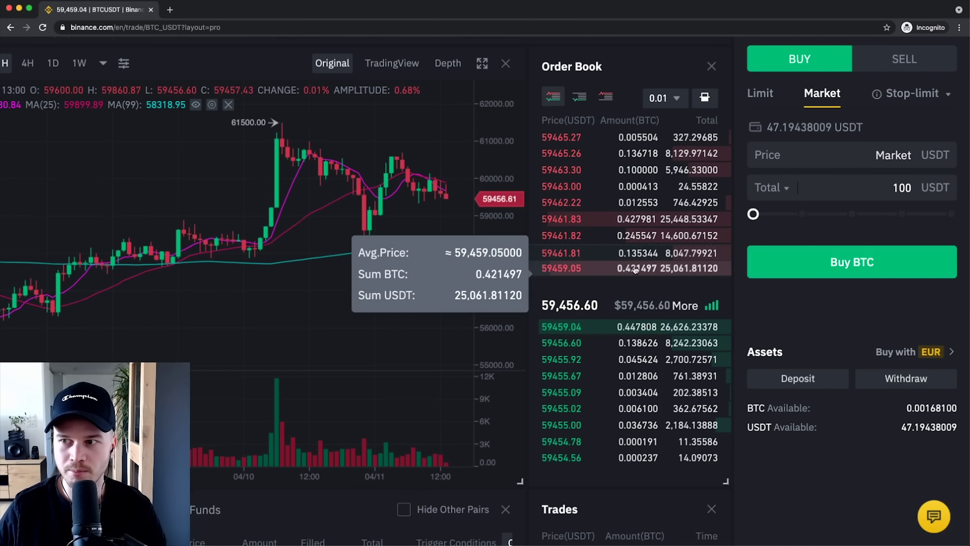
{"action": "scroll", "coordinate": [808, 276], "scroll_direction": "down", "scroll_amount": 5}
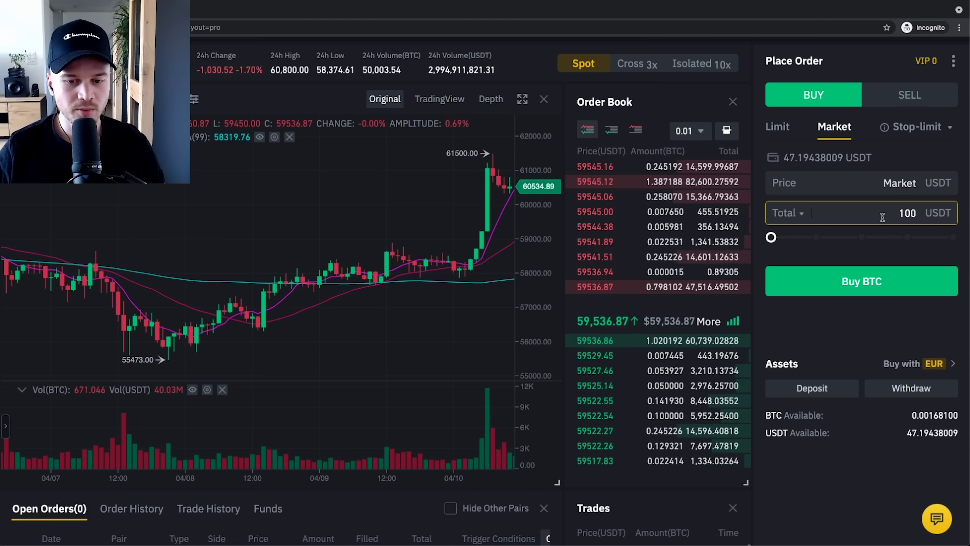
{"action": "scroll", "coordinate": [883, 217], "scroll_direction": "down", "scroll_amount": 5}
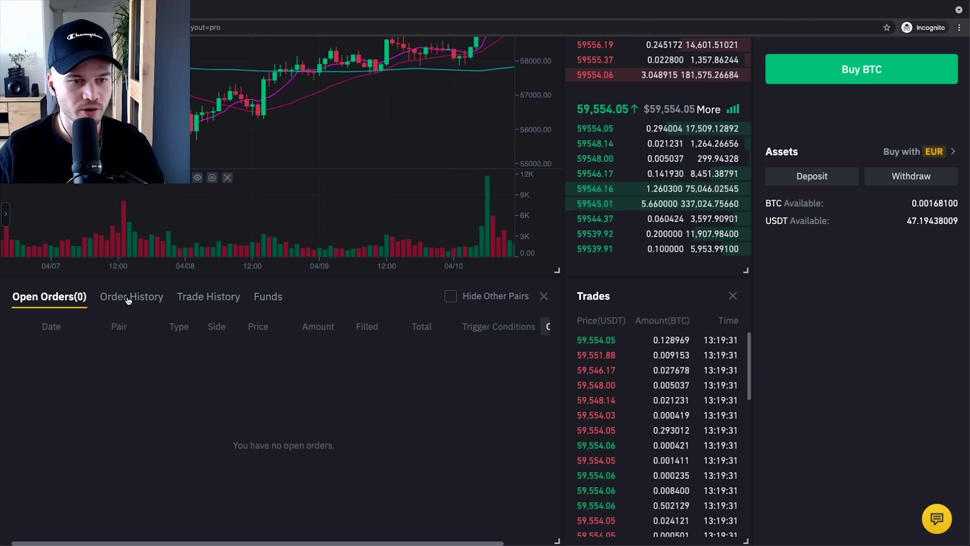
{"action": "left_click", "coordinate": [143, 300]}
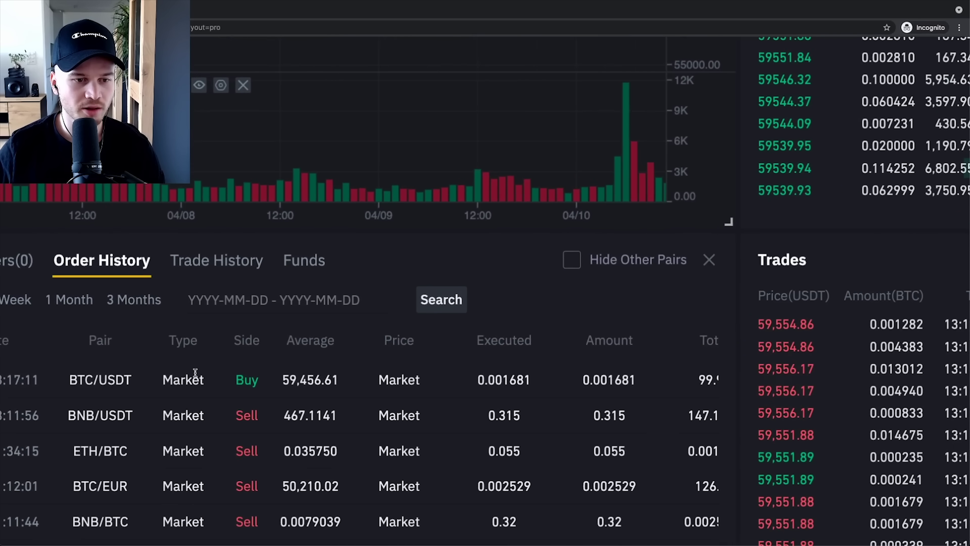
{"action": "left_click_drag", "start_coordinate": [22, 380], "coordinate": [723, 372]}
{"action": "left_click", "coordinate": [362, 371]}
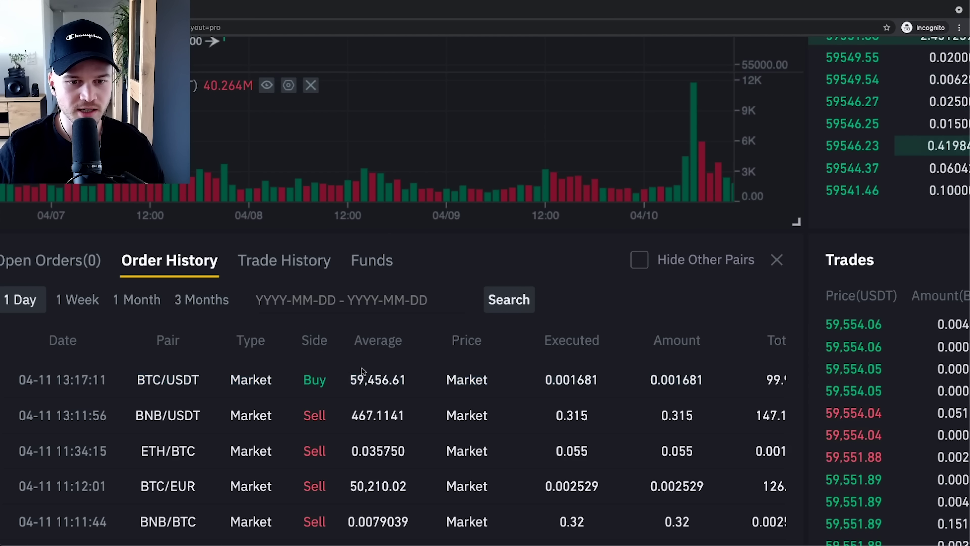
{"action": "double_click", "coordinate": [351, 380]}
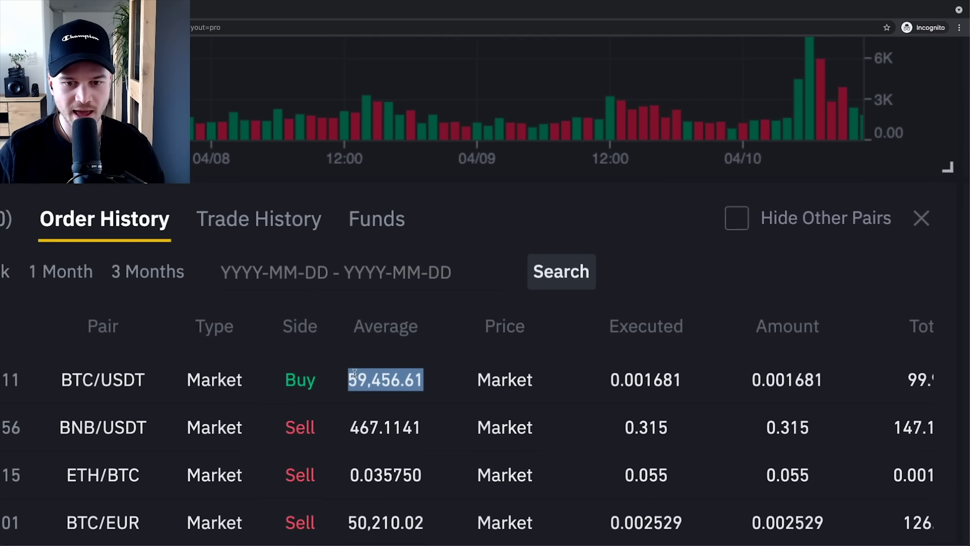
{"action": "scroll", "coordinate": [543, 384], "scroll_direction": "right", "scroll_amount": 3}
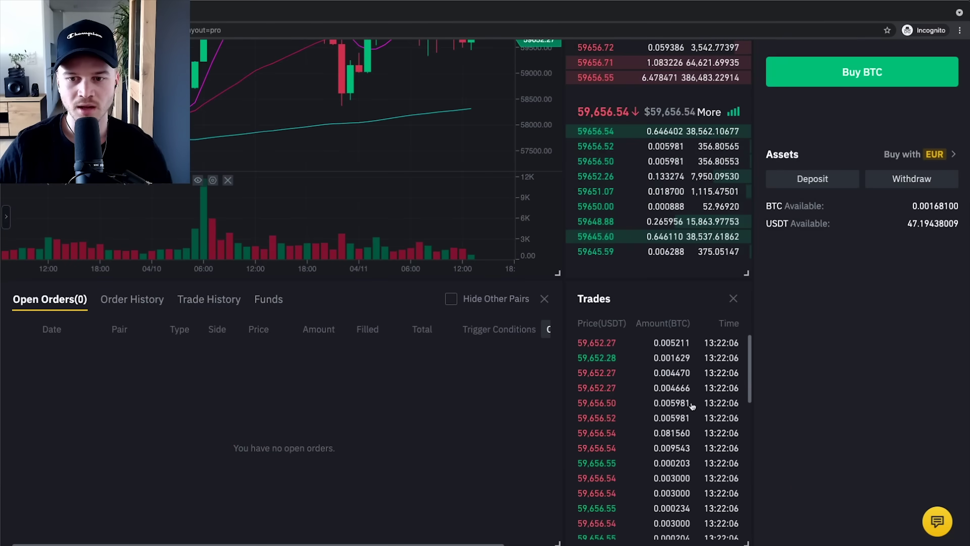
{"action": "scroll", "coordinate": [867, 381], "scroll_direction": "up", "scroll_amount": 5}
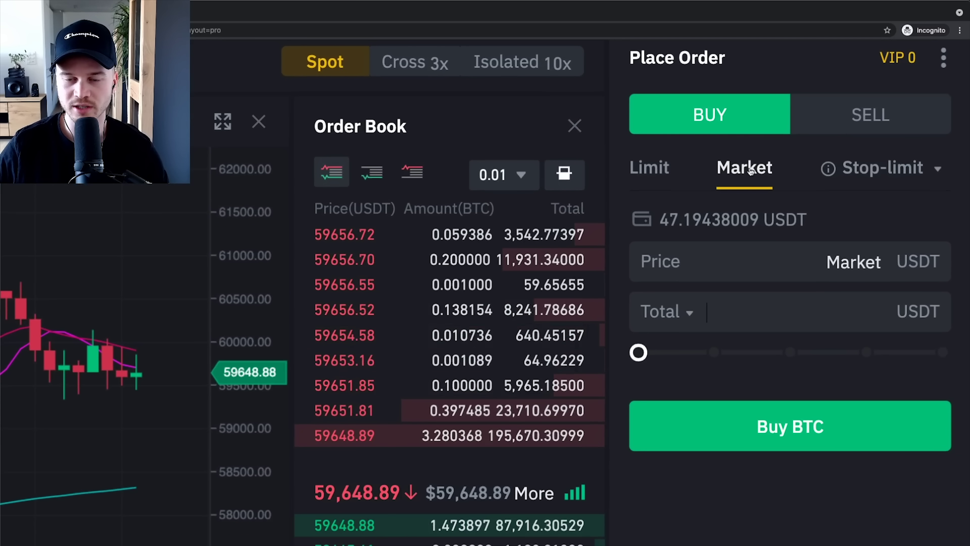
Step: Switch to a Limit order and set the price to 58000 USDT
{"action": "left_click", "coordinate": [645, 169]}
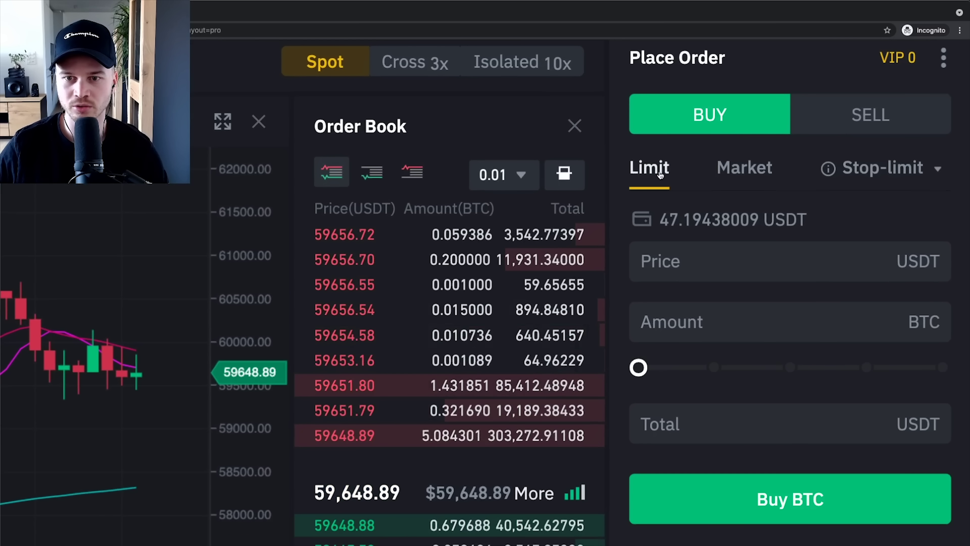
{"action": "scroll", "coordinate": [734, 338], "scroll_direction": "up", "scroll_amount": 3}
{"action": "left_click", "coordinate": [746, 371]}
{"action": "type", "text": "0.01"}
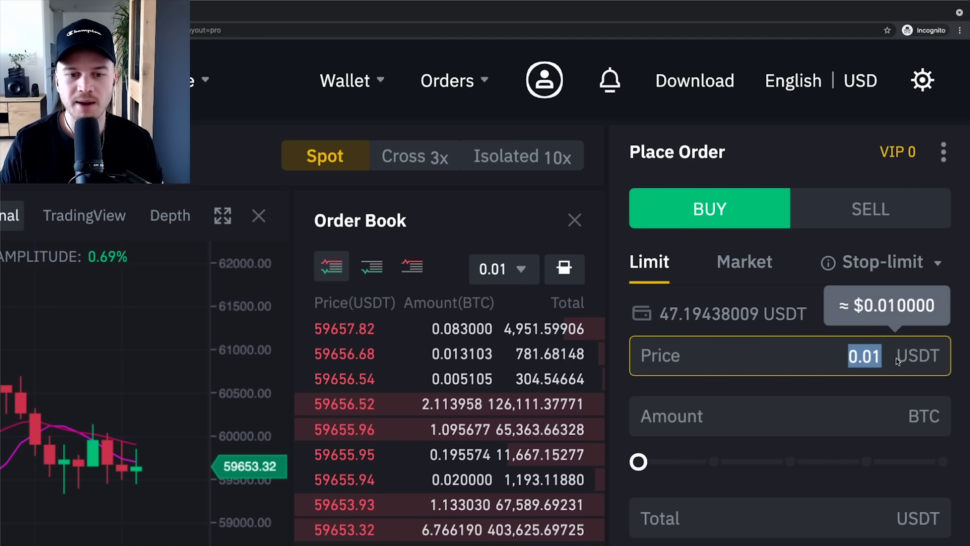
{"action": "scroll", "coordinate": [448, 441], "scroll_direction": "down", "scroll_amount": 1}
{"action": "scroll", "coordinate": [448, 441], "scroll_direction": "down", "scroll_amount": 3}
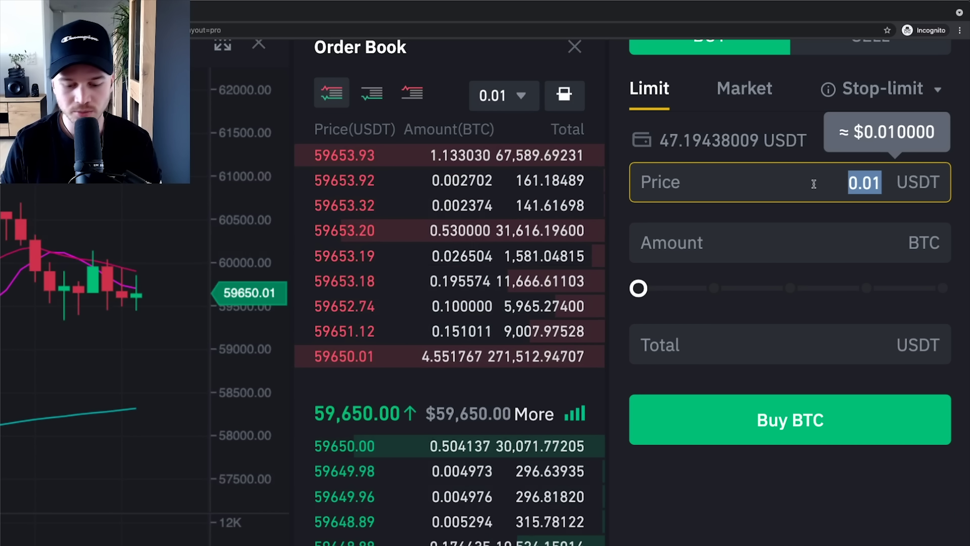
{"action": "type", "text": "58000"}
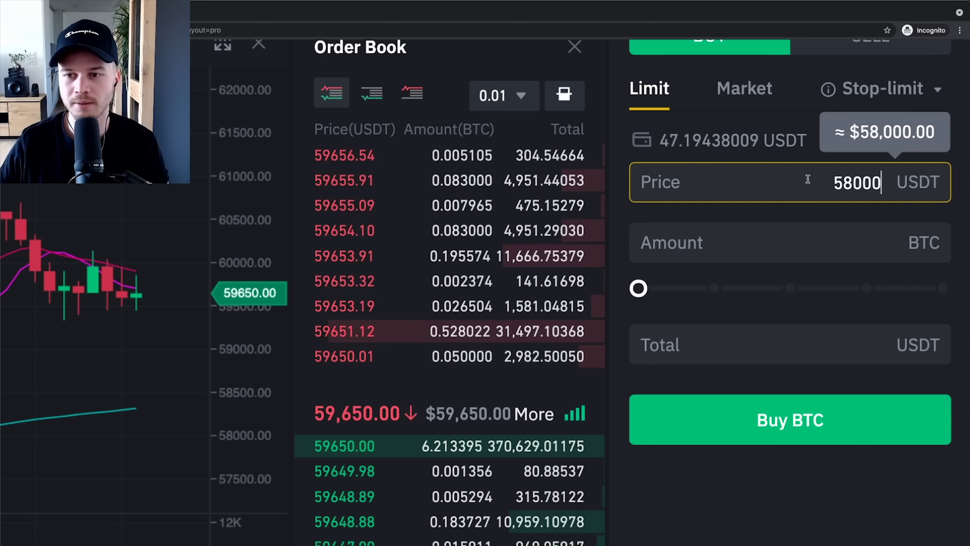
Step: Enter 0.0002 BTC and submit the 11.60 USDT limit buy
{"action": "left_click", "coordinate": [803, 245]}
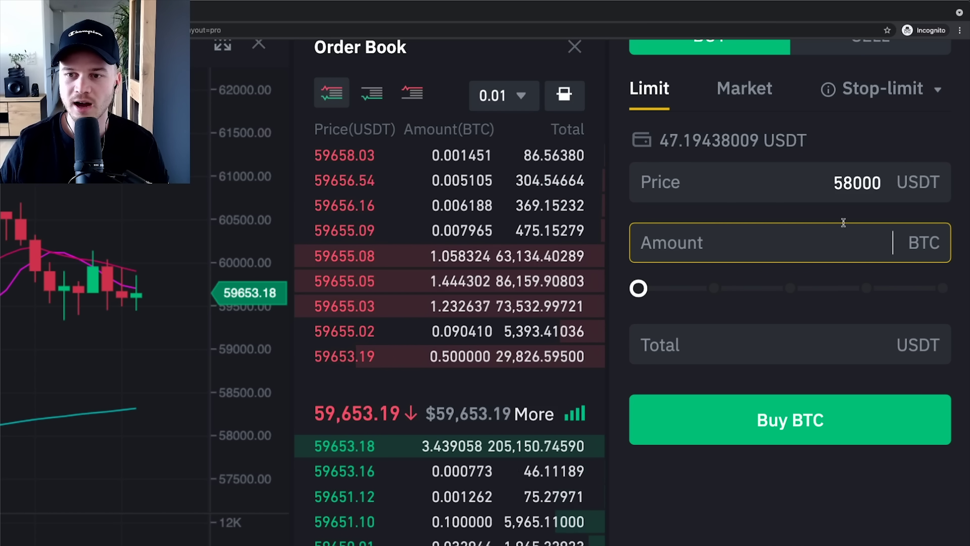
{"action": "double_click", "coordinate": [864, 183]}
{"action": "left_click", "coordinate": [847, 247]}
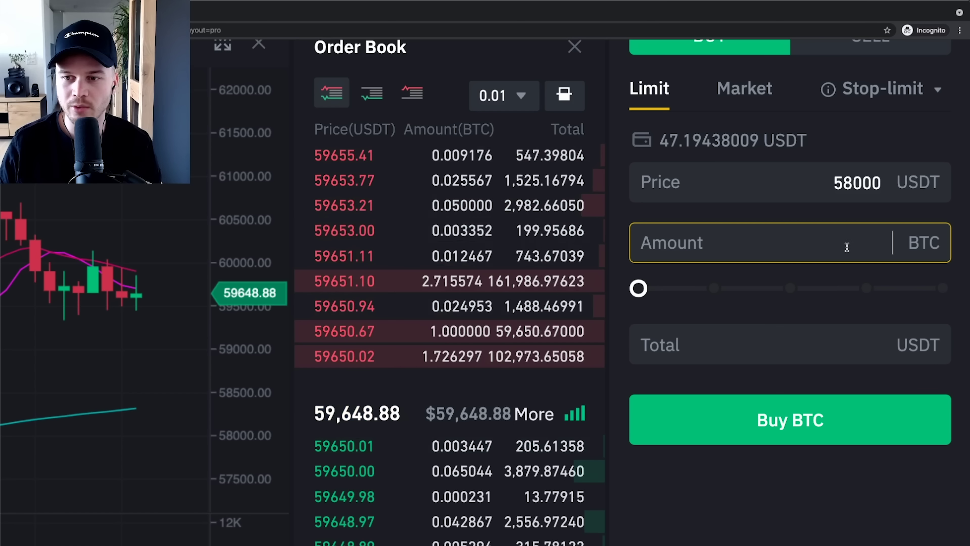
{"action": "type", "text": "0.0002"}
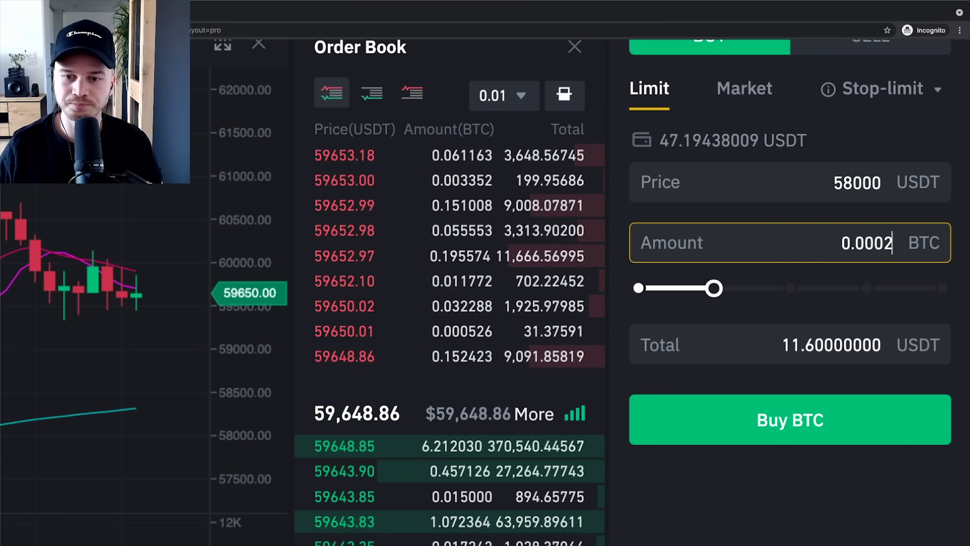
{"action": "left_click", "coordinate": [797, 439]}
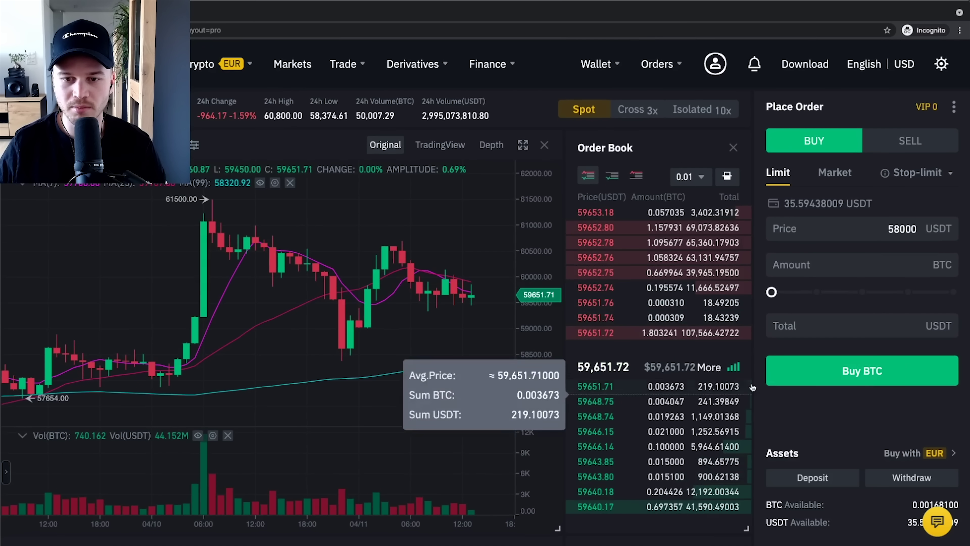
{"action": "mouse_move", "coordinate": [649, 417]}
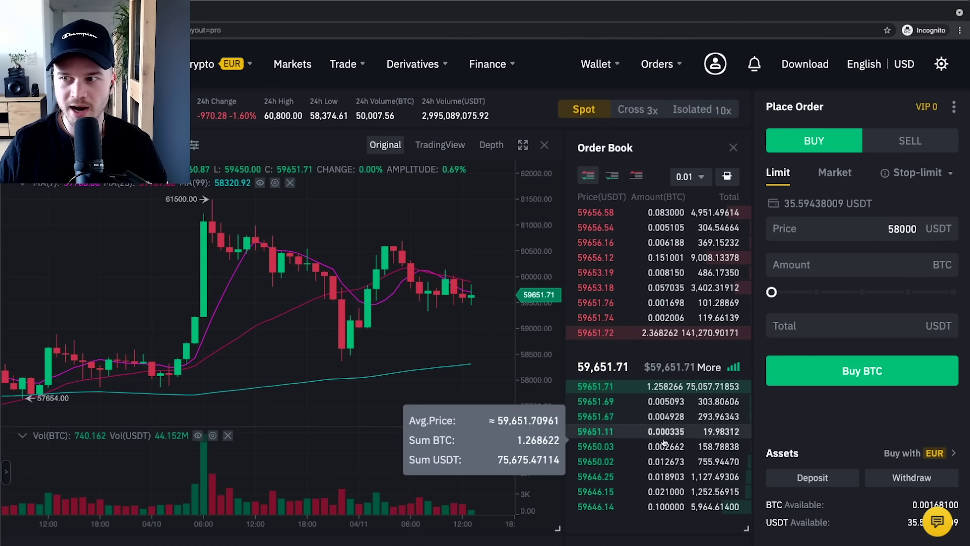
{"action": "scroll", "coordinate": [649, 453], "scroll_direction": "down", "scroll_amount": 5}
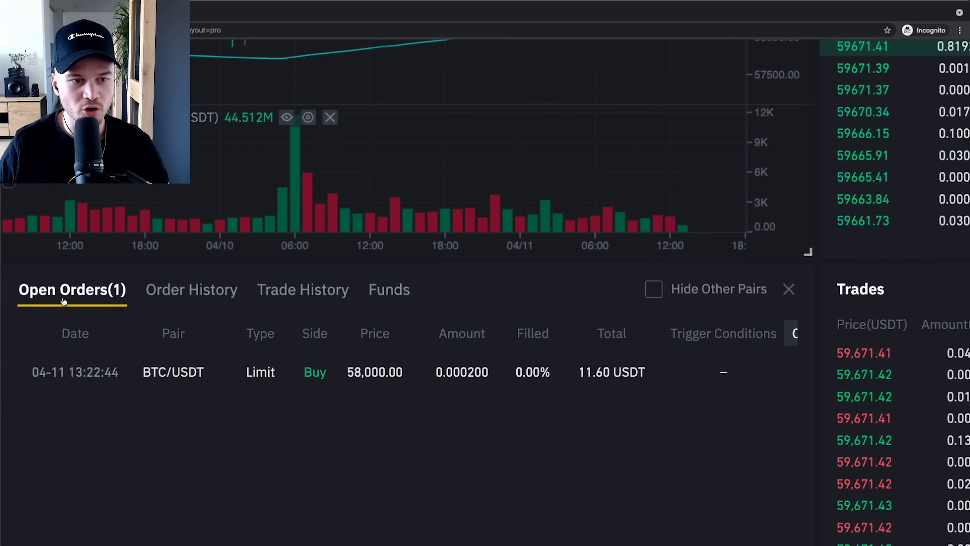
Step: Confirm the 0.0002 BTC limit buy at 58,000 sits in Open Orders, then open Binance Earn
{"action": "scroll", "coordinate": [65, 300], "scroll_direction": "down", "scroll_amount": 1}
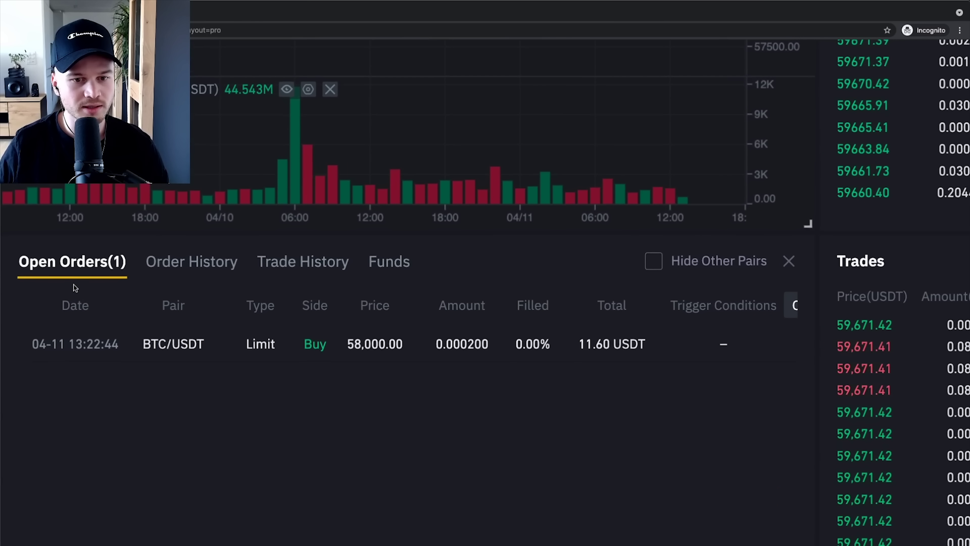
{"action": "scroll", "coordinate": [74, 285], "scroll_direction": "up", "scroll_amount": 2}
{"action": "scroll", "coordinate": [86, 284], "scroll_direction": "left", "scroll_amount": 1}
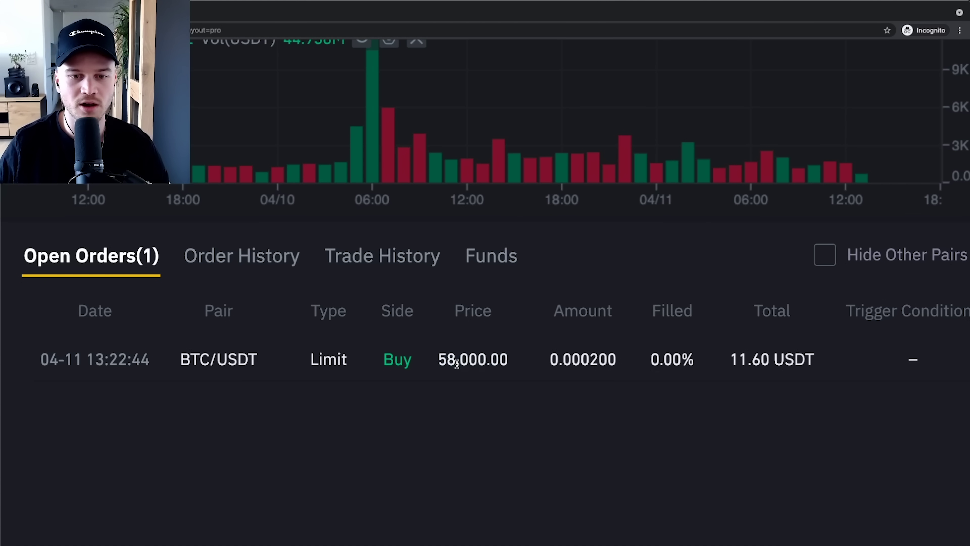
{"action": "scroll", "coordinate": [532, 424], "scroll_direction": "down", "scroll_amount": 5}
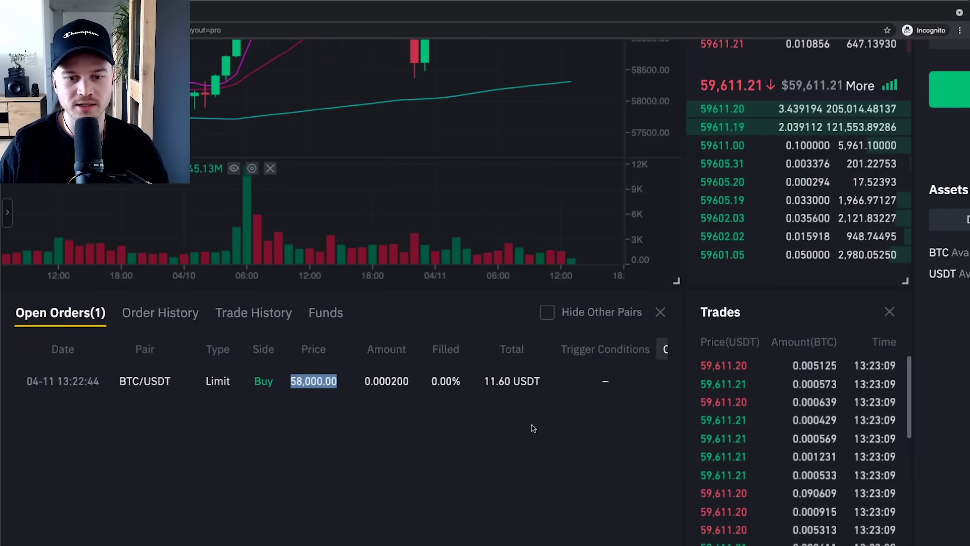
{"action": "scroll", "coordinate": [391, 438], "scroll_direction": "up", "scroll_amount": 2}
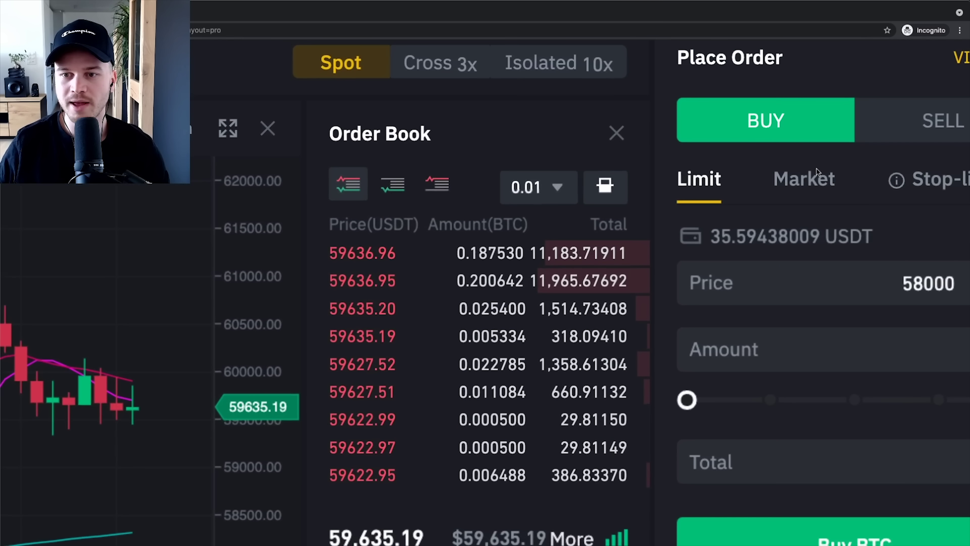
{"action": "scroll", "coordinate": [817, 172], "scroll_direction": "right", "scroll_amount": 2}
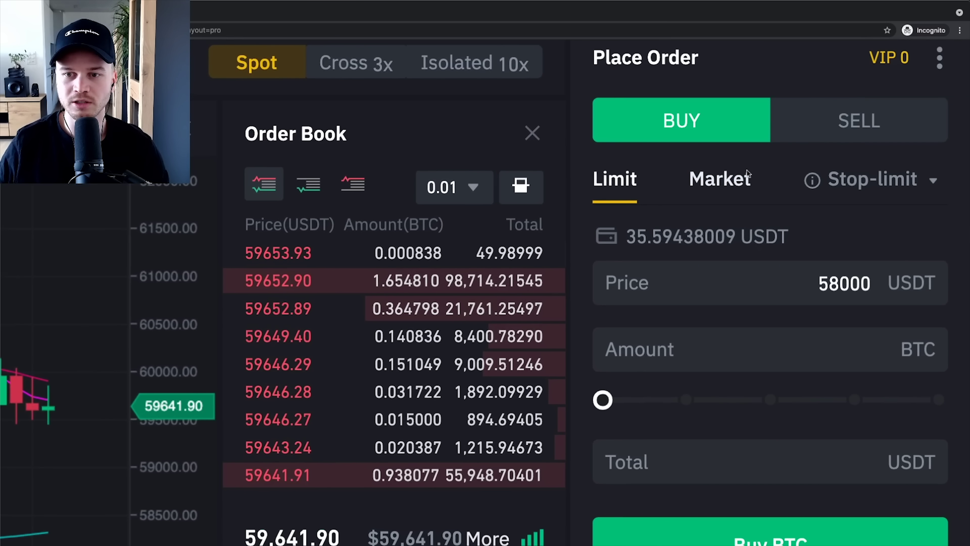
{"action": "scroll", "coordinate": [724, 185], "scroll_direction": "down", "scroll_amount": 2}
{"action": "scroll", "coordinate": [725, 185], "scroll_direction": "down", "scroll_amount": 2}
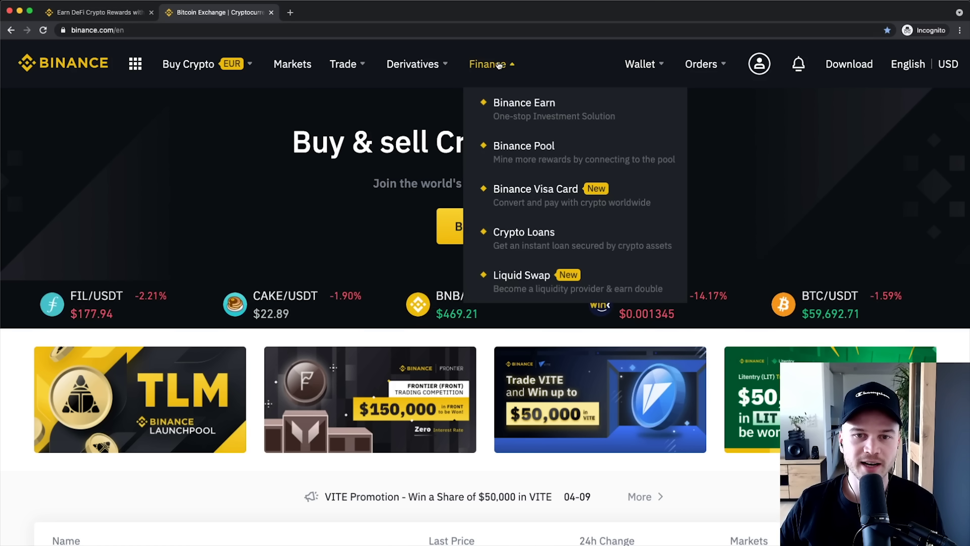
{"action": "left_click", "coordinate": [544, 110]}
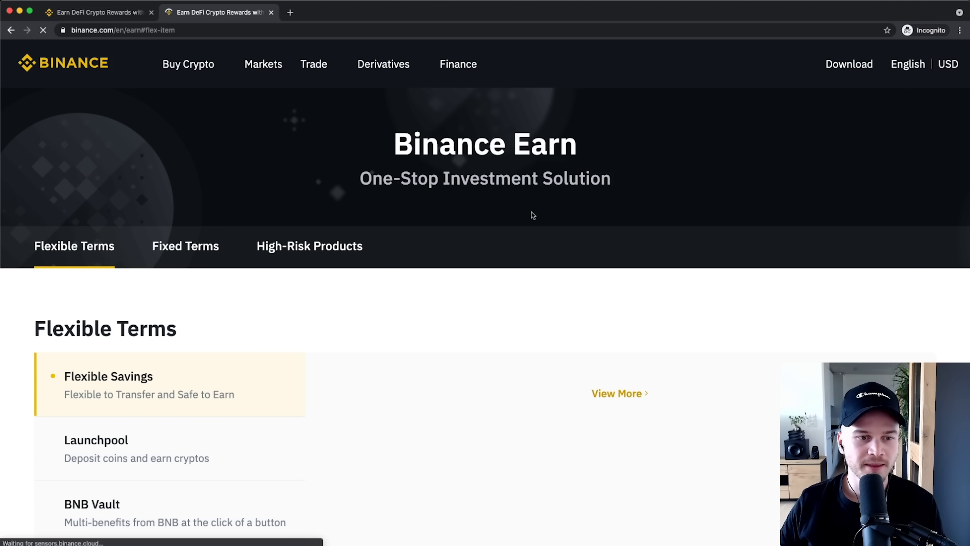
Step: Browse Binance Earn's Flexible and Fixed Terms, noting USDT at 6.00% flexible and 6.31% fixed APY
{"action": "scroll", "coordinate": [546, 214], "scroll_direction": "down", "scroll_amount": 1}
{"action": "scroll", "coordinate": [546, 213], "scroll_direction": "down", "scroll_amount": 2}
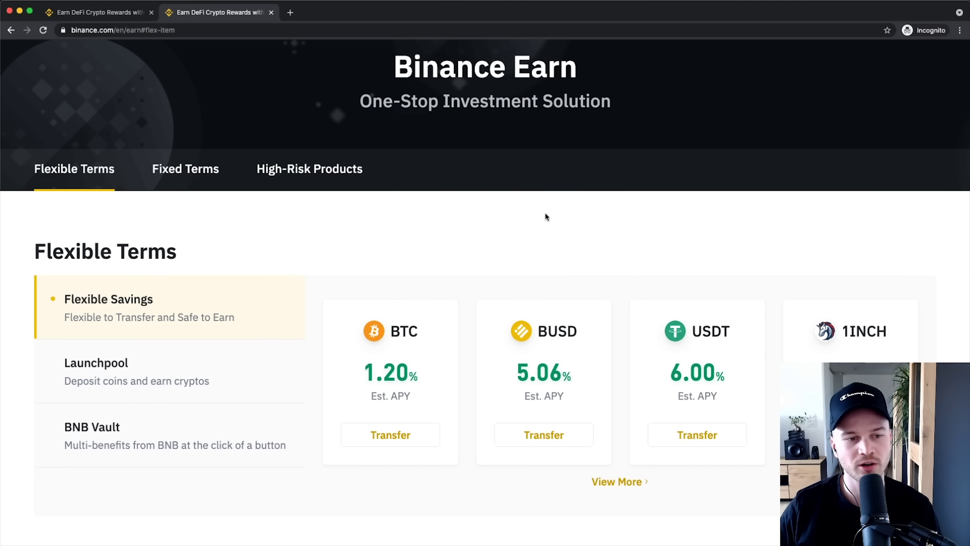
{"action": "scroll", "coordinate": [545, 217], "scroll_direction": "down", "scroll_amount": 2}
{"action": "left_click_drag", "start_coordinate": [37, 207], "coordinate": [197, 202]}
{"action": "scroll", "coordinate": [75, 282], "scroll_direction": "down", "scroll_amount": 10}
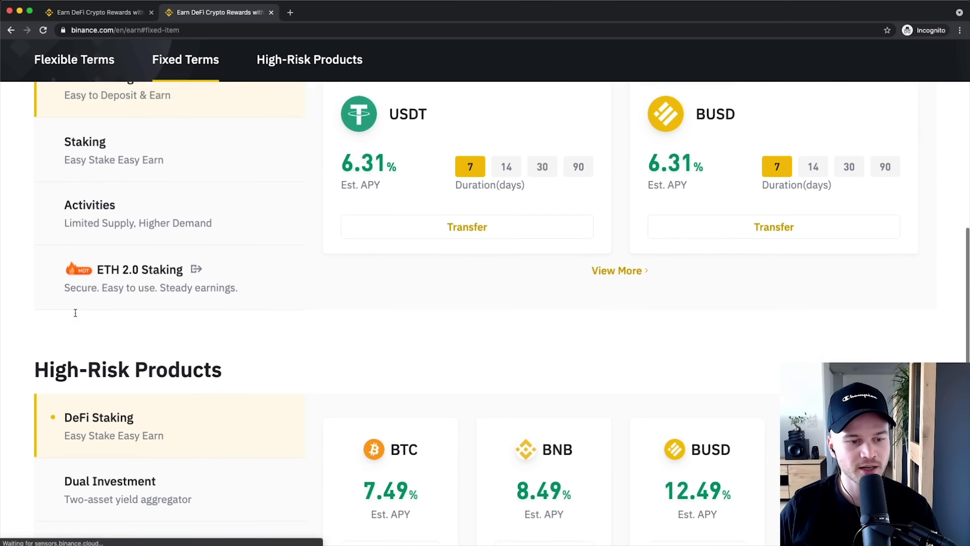
{"action": "scroll", "coordinate": [76, 312], "scroll_direction": "down", "scroll_amount": 1}
{"action": "scroll", "coordinate": [297, 370], "scroll_direction": "up", "scroll_amount": 12}
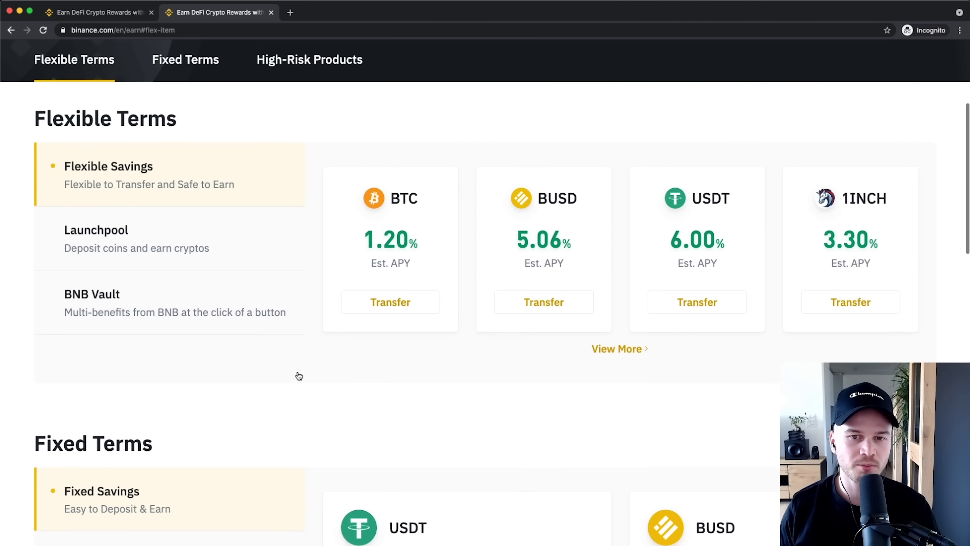
{"action": "scroll", "coordinate": [299, 377], "scroll_direction": "up", "scroll_amount": 5}
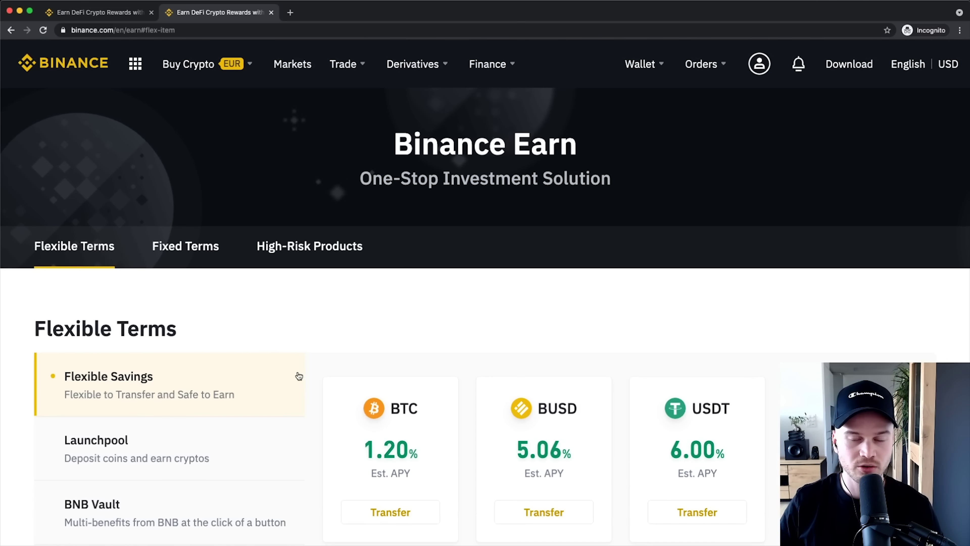
{"action": "scroll", "coordinate": [285, 341], "scroll_direction": "down", "scroll_amount": 5}
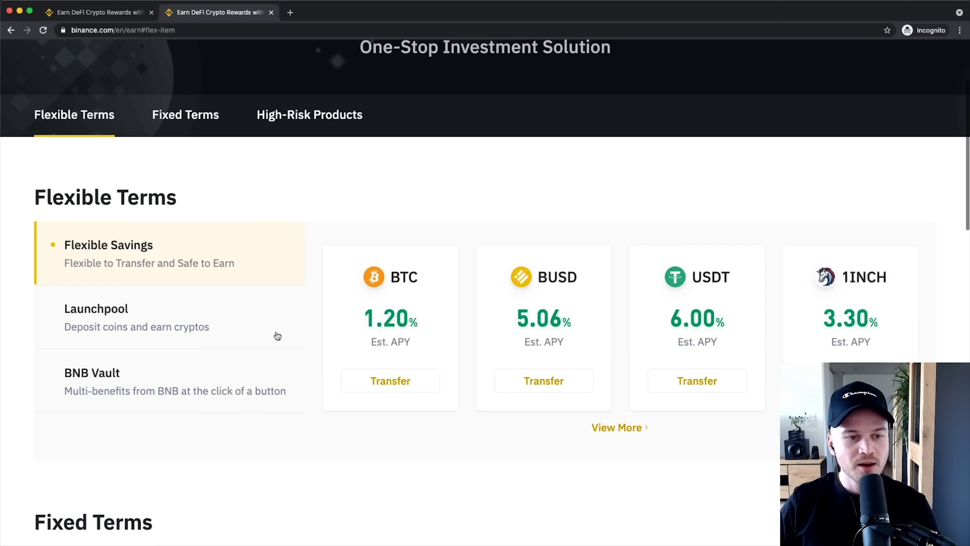
{"action": "left_click_drag", "start_coordinate": [35, 198], "coordinate": [186, 197]}
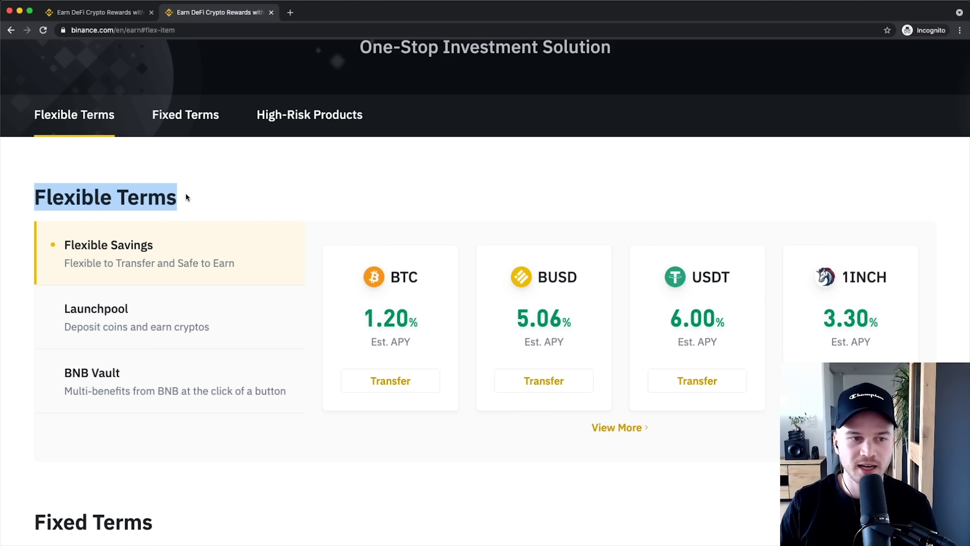
{"action": "scroll", "coordinate": [174, 205], "scroll_direction": "down", "scroll_amount": 10}
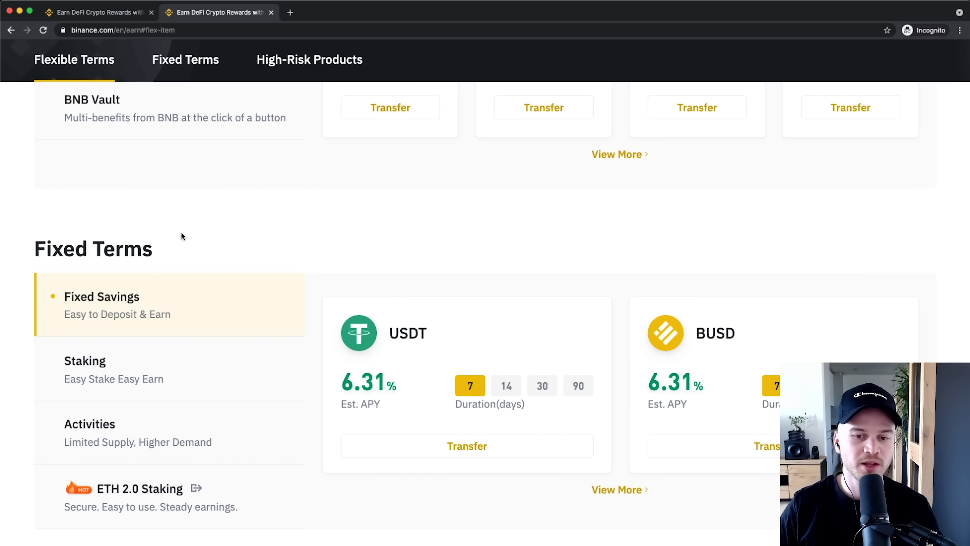
Step: Switch the USDT fixed savings card from 30 to 90 days, showing 7.00% est. APY
{"action": "scroll", "coordinate": [279, 195], "scroll_direction": "down", "scroll_amount": 2}
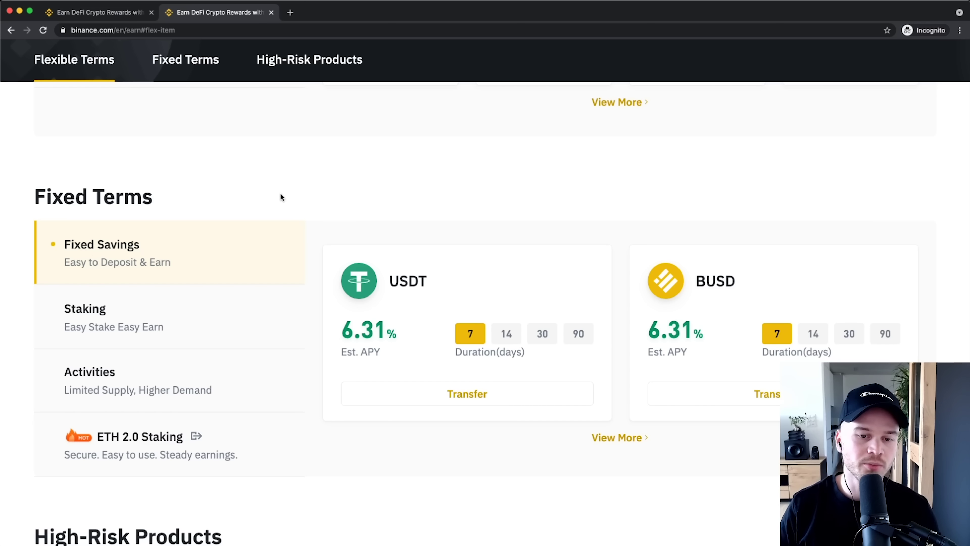
{"action": "scroll", "coordinate": [475, 298], "scroll_direction": "up", "scroll_amount": 3}
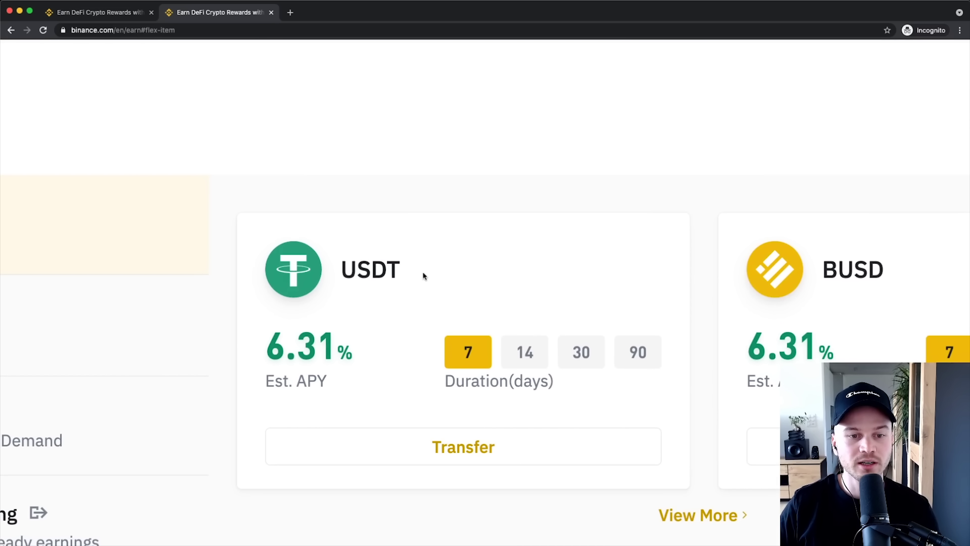
{"action": "scroll", "coordinate": [420, 279], "scroll_direction": "down", "scroll_amount": 1}
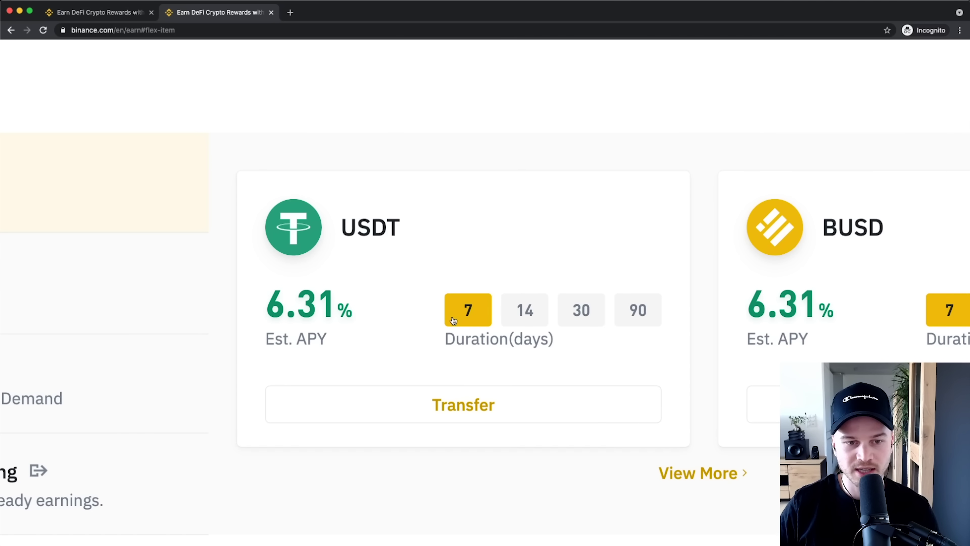
{"action": "left_click_drag", "start_coordinate": [271, 302], "coordinate": [383, 310]}
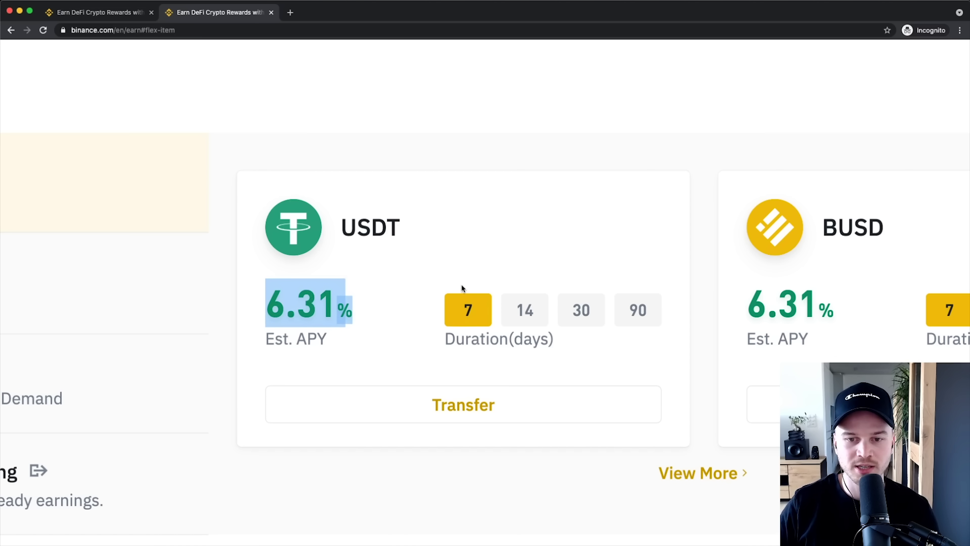
{"action": "left_click", "coordinate": [595, 306]}
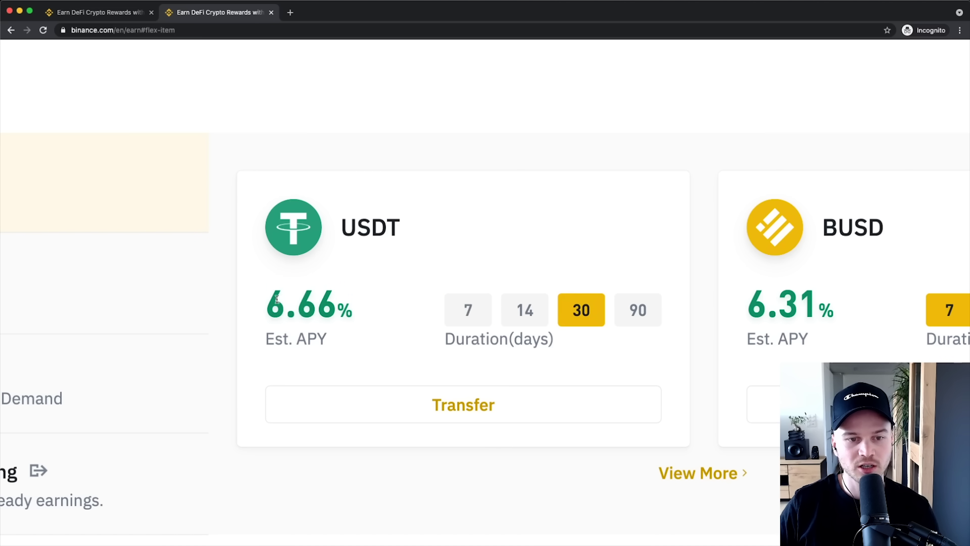
{"action": "left_click", "coordinate": [653, 305]}
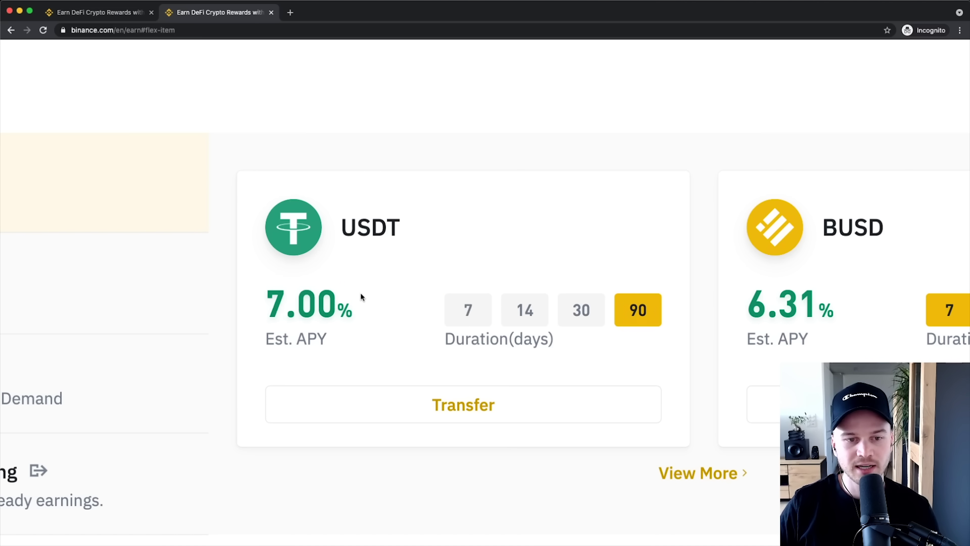
{"action": "left_click_drag", "start_coordinate": [277, 300], "coordinate": [395, 298]}
{"action": "scroll", "coordinate": [424, 299], "scroll_direction": "down", "scroll_amount": 5}
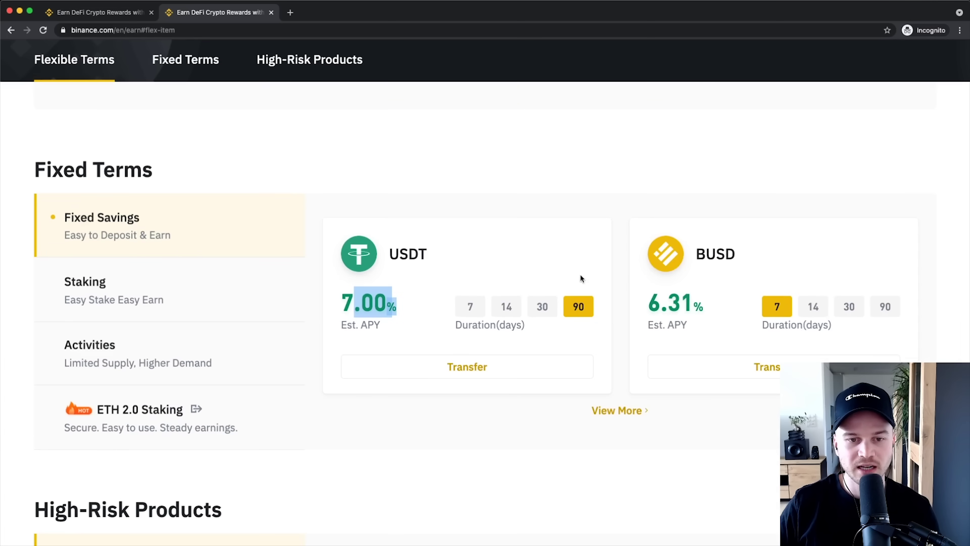
{"action": "scroll", "coordinate": [524, 347], "scroll_direction": "up", "scroll_amount": 7}
{"action": "scroll", "coordinate": [526, 351], "scroll_direction": "up", "scroll_amount": 1}
{"action": "scroll", "coordinate": [591, 352], "scroll_direction": "down", "scroll_amount": 1}
{"action": "scroll", "coordinate": [679, 283], "scroll_direction": "down", "scroll_amount": 1}
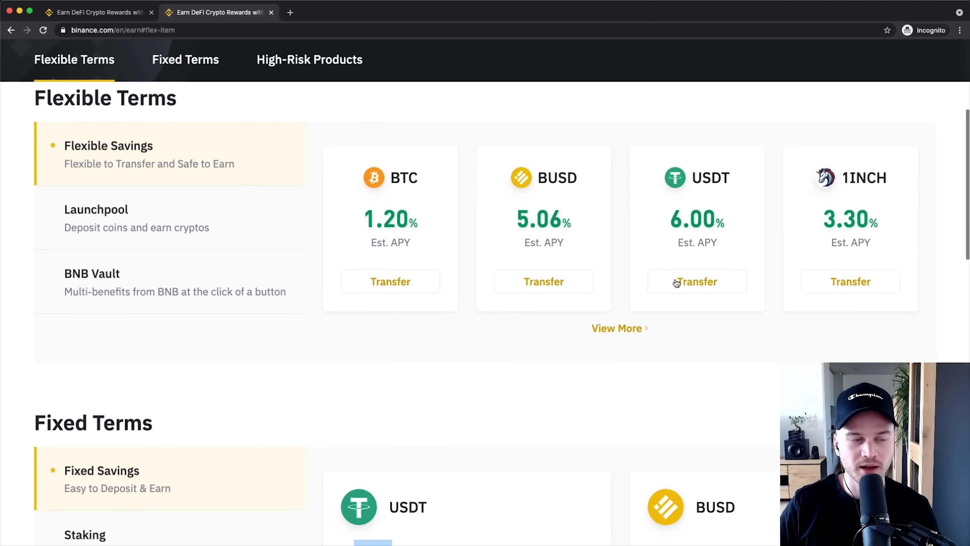
{"action": "scroll", "coordinate": [678, 283], "scroll_direction": "up", "scroll_amount": 1}
{"action": "scroll", "coordinate": [559, 357], "scroll_direction": "down", "scroll_amount": 2}
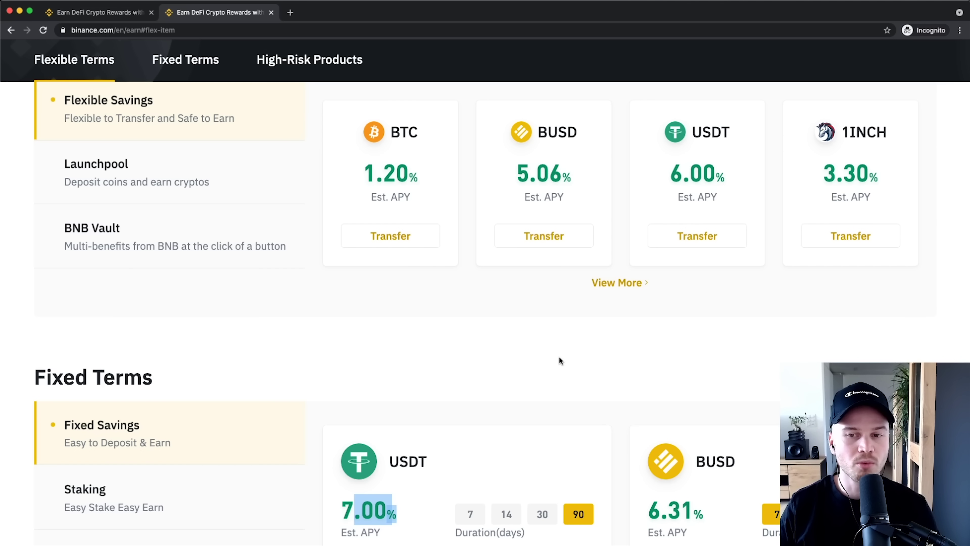
{"action": "left_click", "coordinate": [559, 358]}
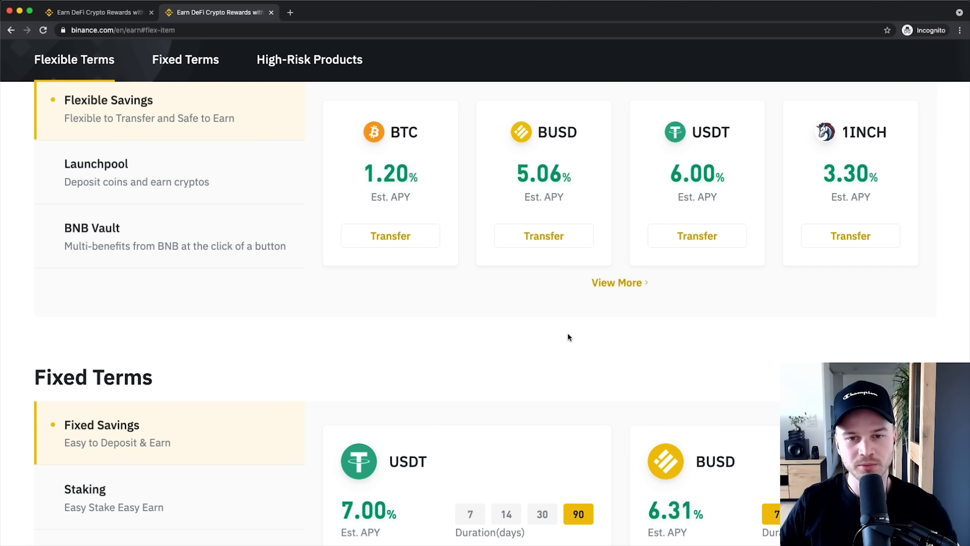
{"action": "scroll", "coordinate": [564, 346], "scroll_direction": "up", "scroll_amount": 2}
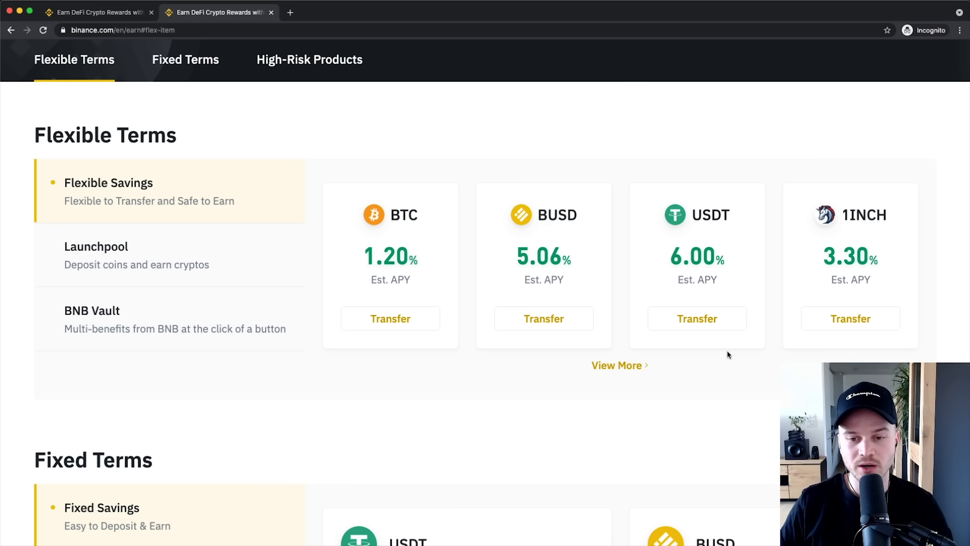
Step: Open the full Flexible Savings list, expand all 58 products and note ARPA's 1.25% rate
{"action": "left_click", "coordinate": [617, 365]}
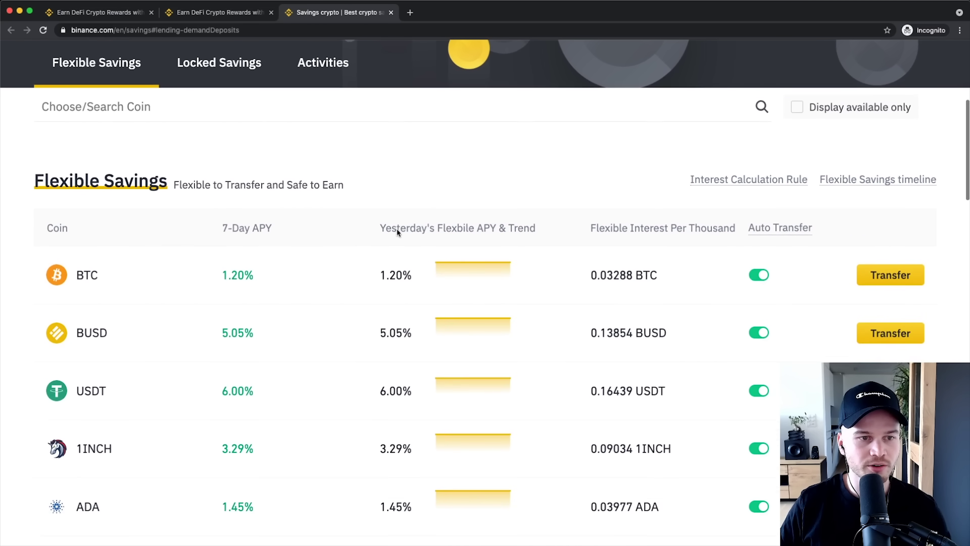
{"action": "left_click", "coordinate": [455, 501]}
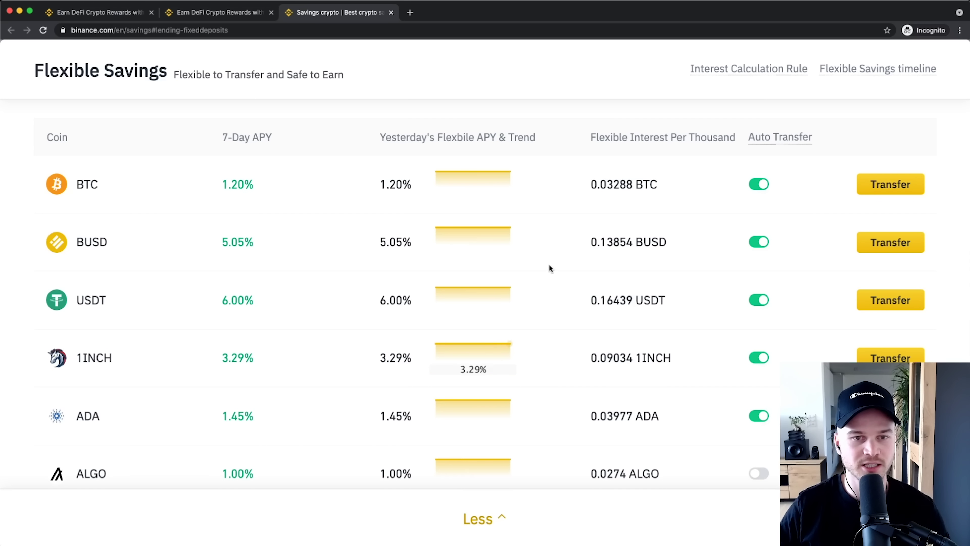
{"action": "scroll", "coordinate": [431, 178], "scroll_direction": "down", "scroll_amount": 3}
{"action": "scroll", "coordinate": [431, 179], "scroll_direction": "down", "scroll_amount": 3}
{"action": "scroll", "coordinate": [405, 182], "scroll_direction": "down", "scroll_amount": 3}
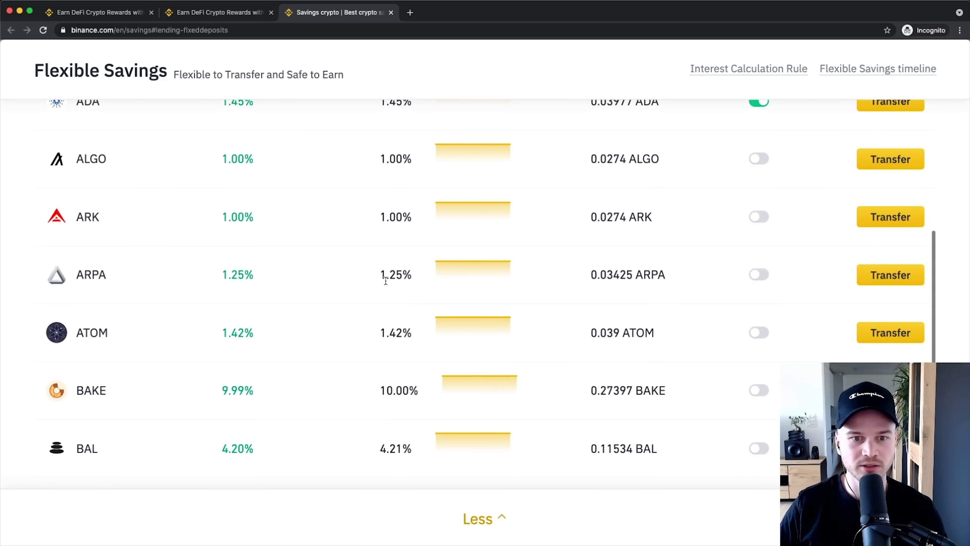
{"action": "left_click_drag", "start_coordinate": [379, 276], "coordinate": [423, 278]}
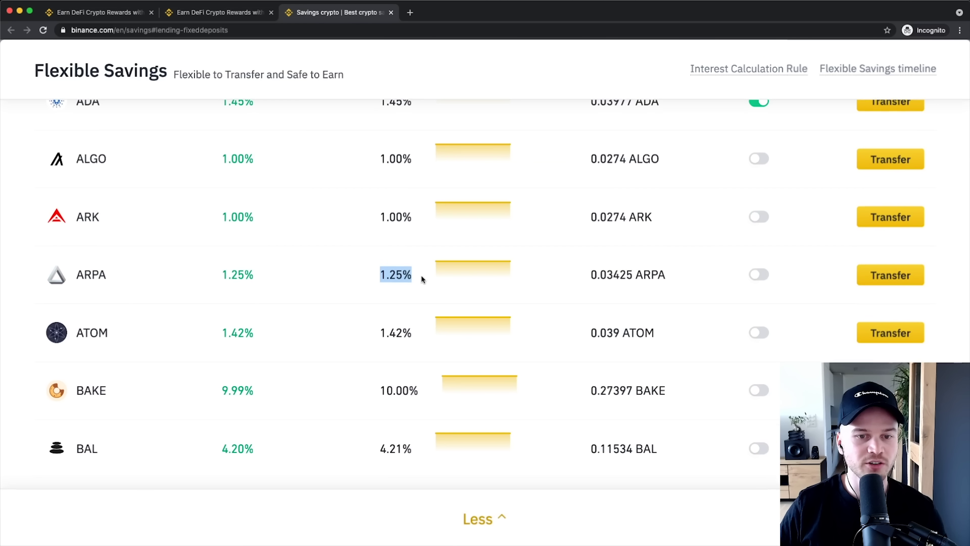
{"action": "scroll", "coordinate": [392, 342], "scroll_direction": "up", "scroll_amount": 6}
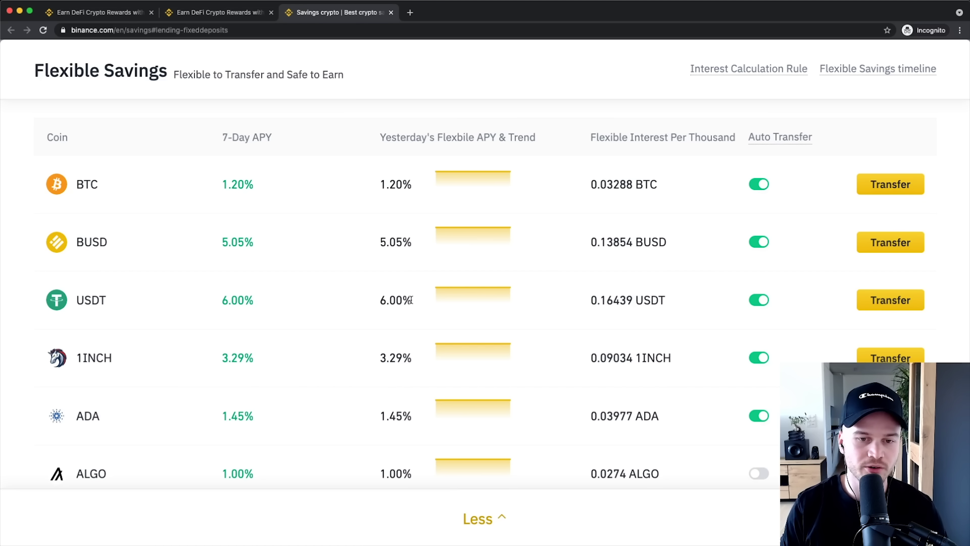
Step: Scroll to the ALGO row and open its Flexible Savings transfer form
{"action": "scroll", "coordinate": [410, 302], "scroll_direction": "down", "scroll_amount": 1}
{"action": "scroll", "coordinate": [411, 302], "scroll_direction": "down", "scroll_amount": 5}
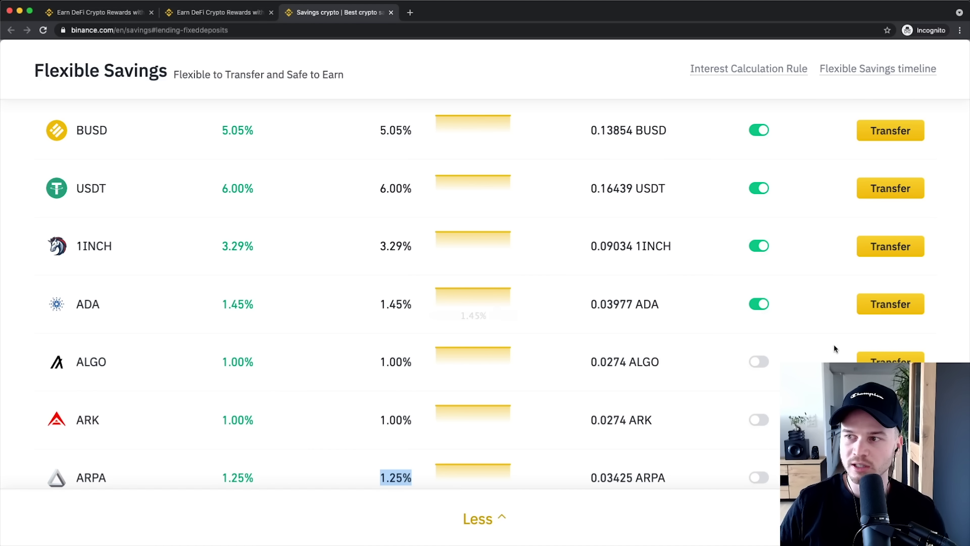
{"action": "scroll", "coordinate": [860, 305], "scroll_direction": "down", "scroll_amount": 3}
{"action": "left_click", "coordinate": [875, 306]}
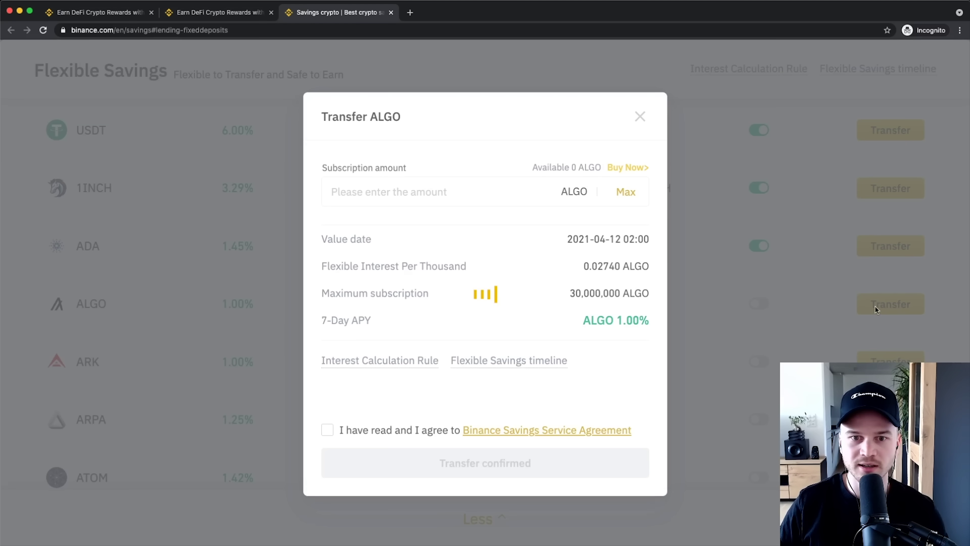
Step: Fill in the maximum ALGO amount, hit the not-enough-balance error, and close the form
{"action": "left_click", "coordinate": [448, 187]}
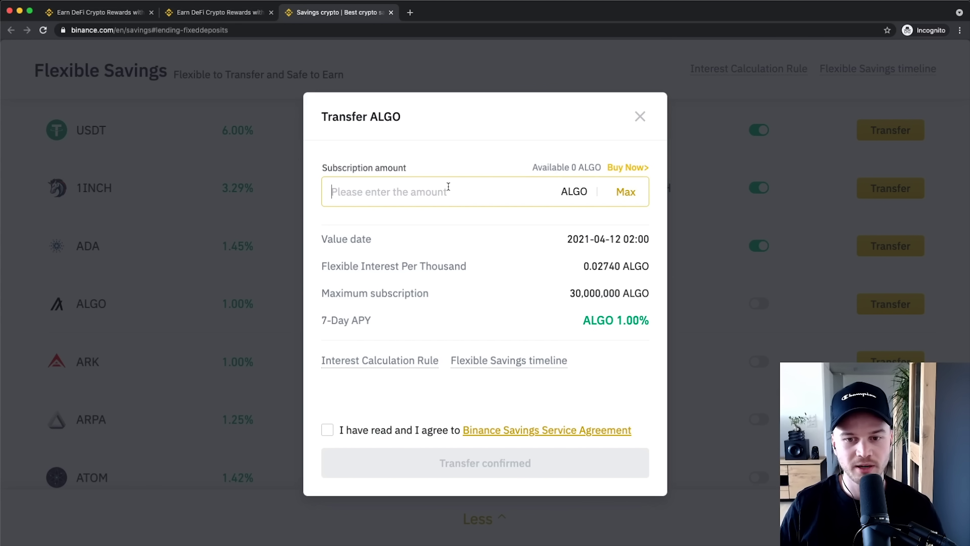
{"action": "left_click", "coordinate": [633, 192]}
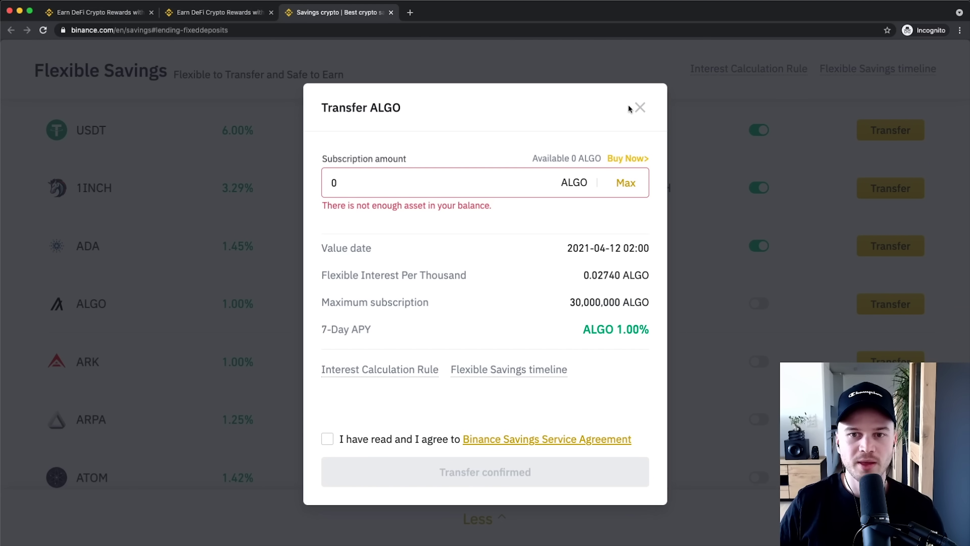
{"action": "left_click", "coordinate": [637, 106]}
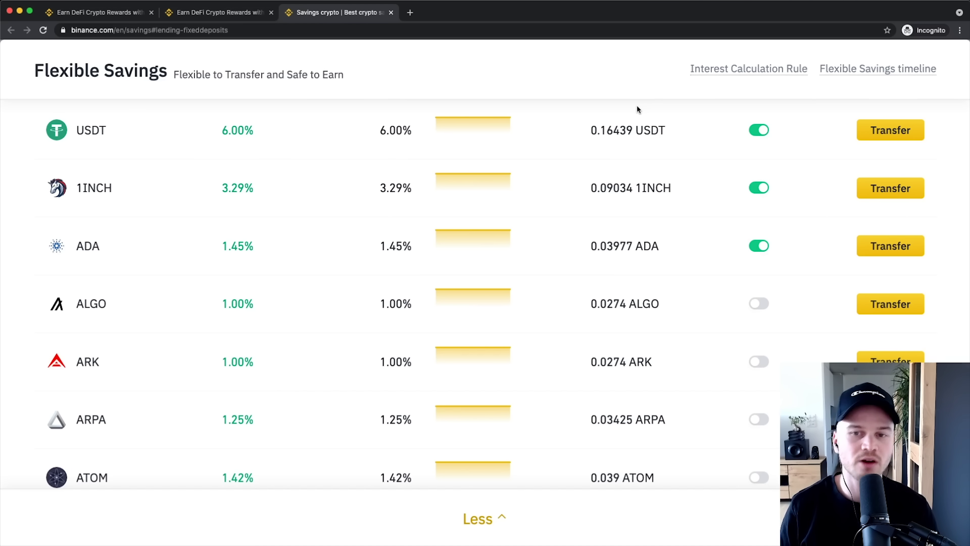
Step: Read the Auto Transfer tooltip, then return to Binance Earn's Fixed Terms with 90-day USDT at 7.00%
{"action": "scroll", "coordinate": [636, 104], "scroll_direction": "up", "scroll_amount": 5}
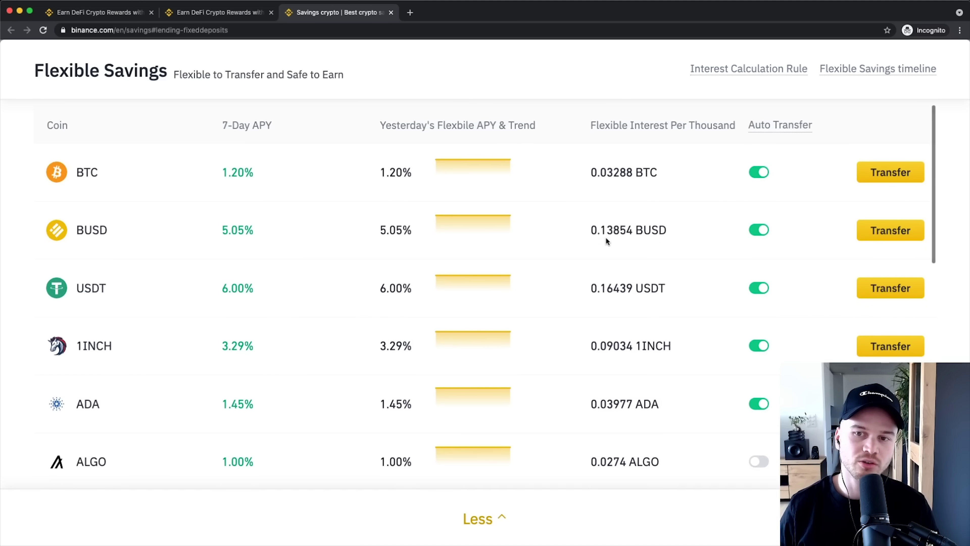
{"action": "mouse_move", "coordinate": [788, 131]}
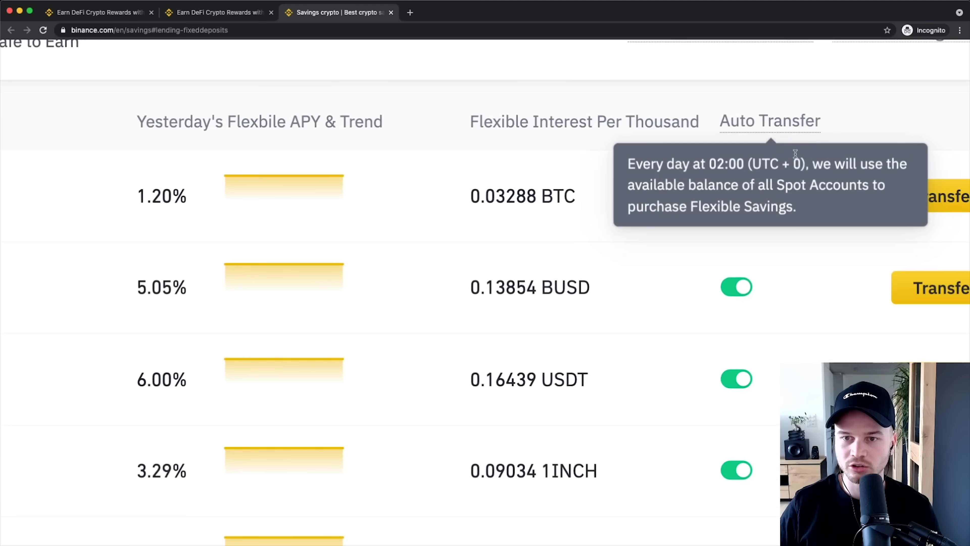
{"action": "right_click", "coordinate": [781, 317]}
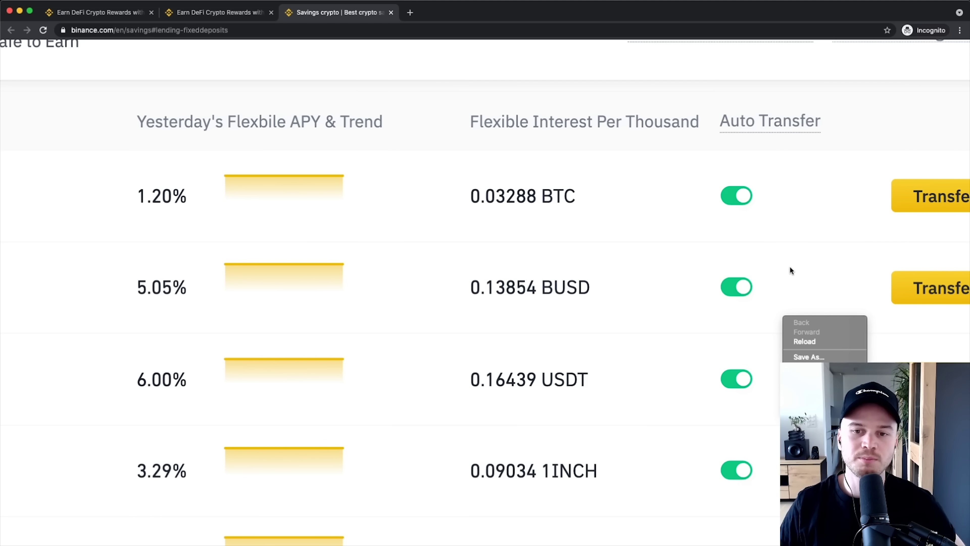
{"action": "left_click", "coordinate": [612, 207]}
{"action": "scroll", "coordinate": [611, 207], "scroll_direction": "down", "scroll_amount": 5}
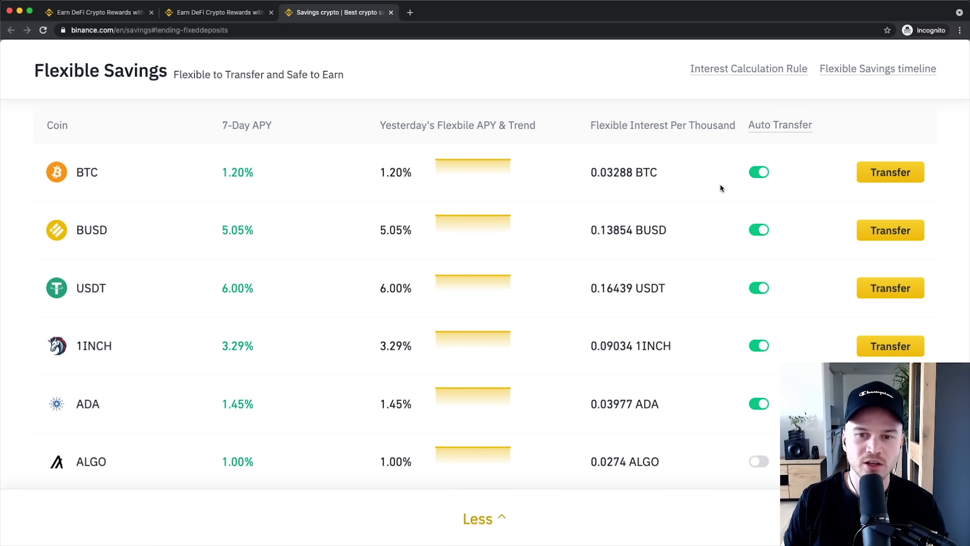
{"action": "scroll", "coordinate": [816, 126], "scroll_direction": "up", "scroll_amount": 5}
{"action": "mouse_move", "coordinate": [763, 132]}
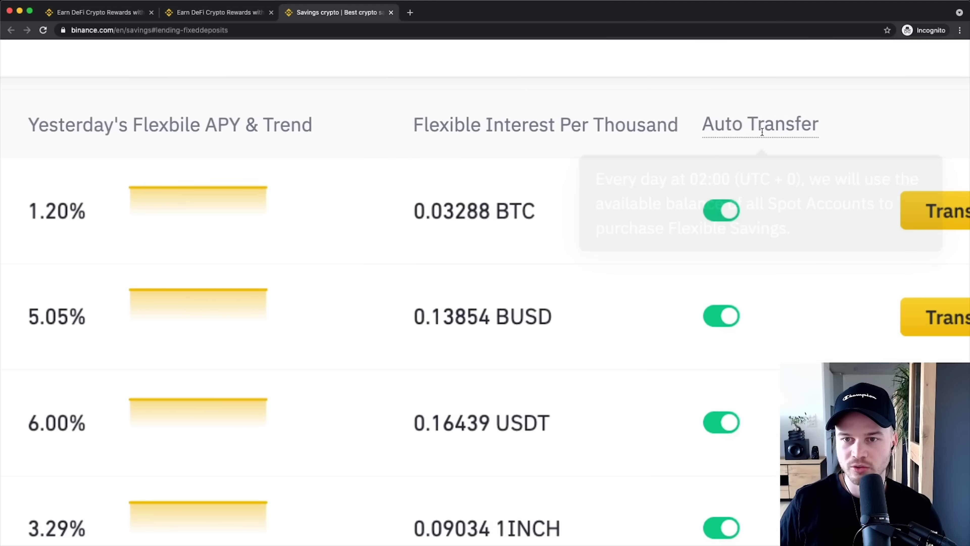
{"action": "scroll", "coordinate": [762, 132], "scroll_direction": "down", "scroll_amount": 5}
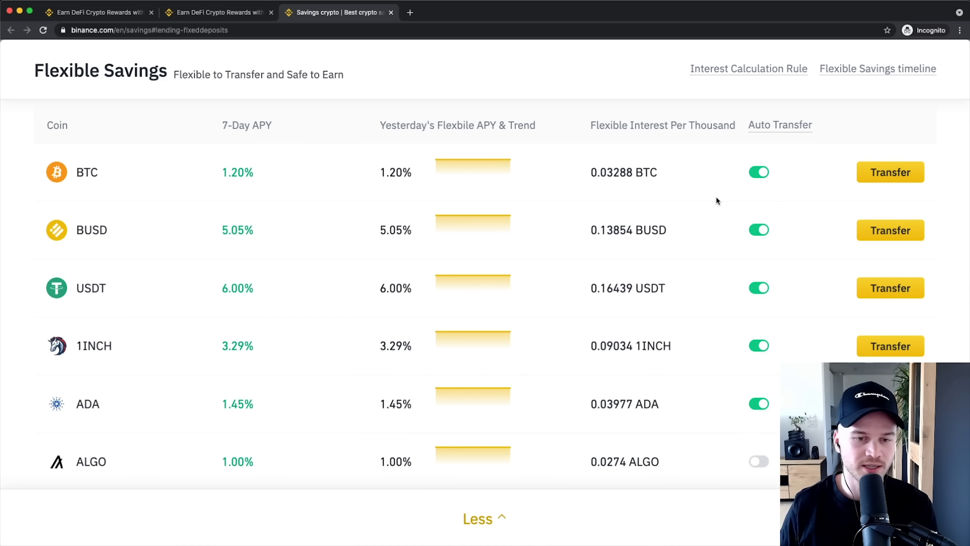
{"action": "scroll", "coordinate": [563, 214], "scroll_direction": "up", "scroll_amount": 1}
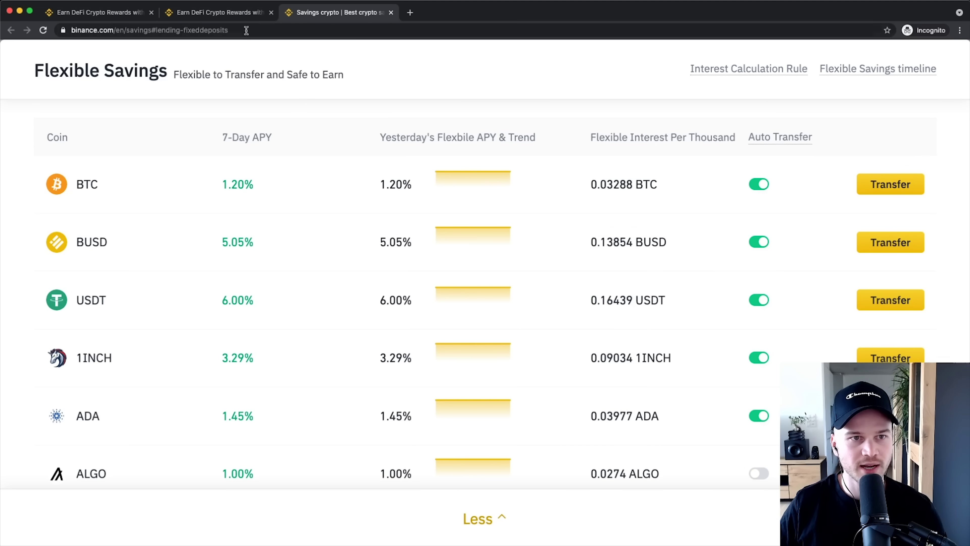
{"action": "left_click", "coordinate": [245, 13]}
{"action": "scroll", "coordinate": [420, 191], "scroll_direction": "down", "scroll_amount": 5}
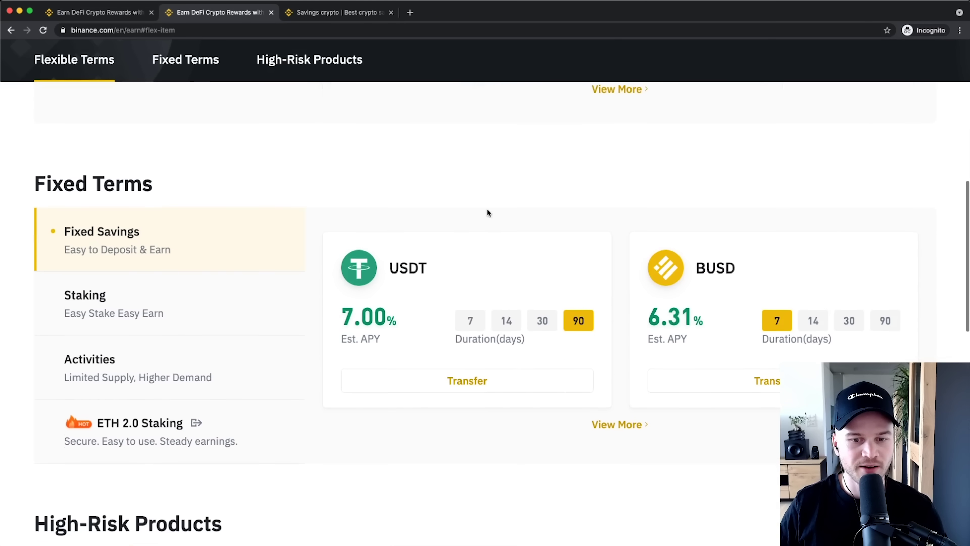
Step: Open the Locked Savings list and review the USDT, BUSD and USDC rates
{"action": "left_click", "coordinate": [610, 419]}
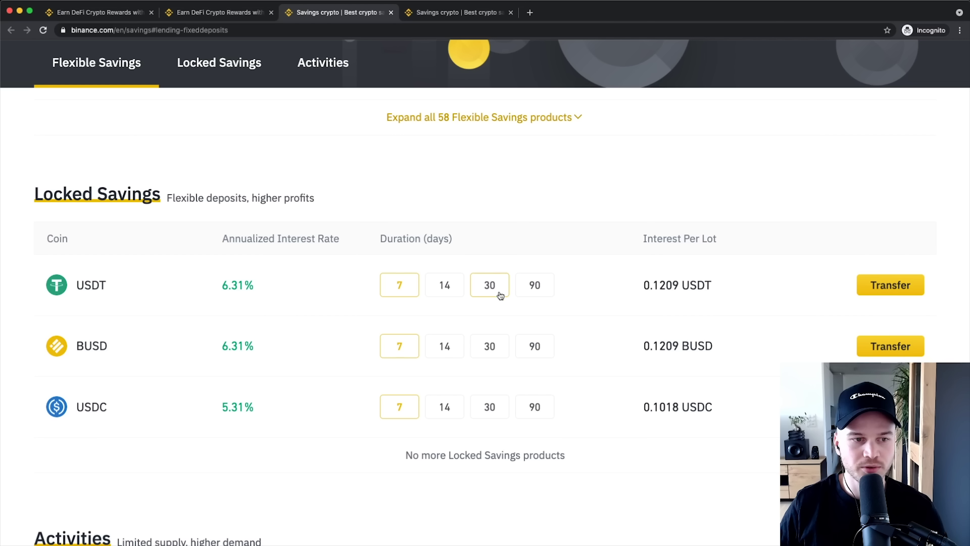
{"action": "scroll", "coordinate": [496, 342], "scroll_direction": "down", "scroll_amount": 1}
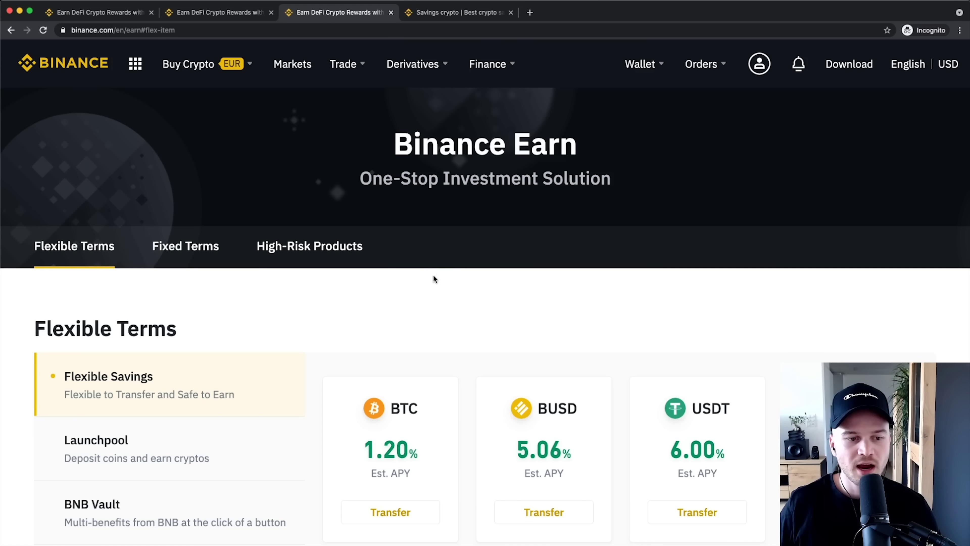
{"action": "scroll", "coordinate": [468, 252], "scroll_direction": "down", "scroll_amount": 2}
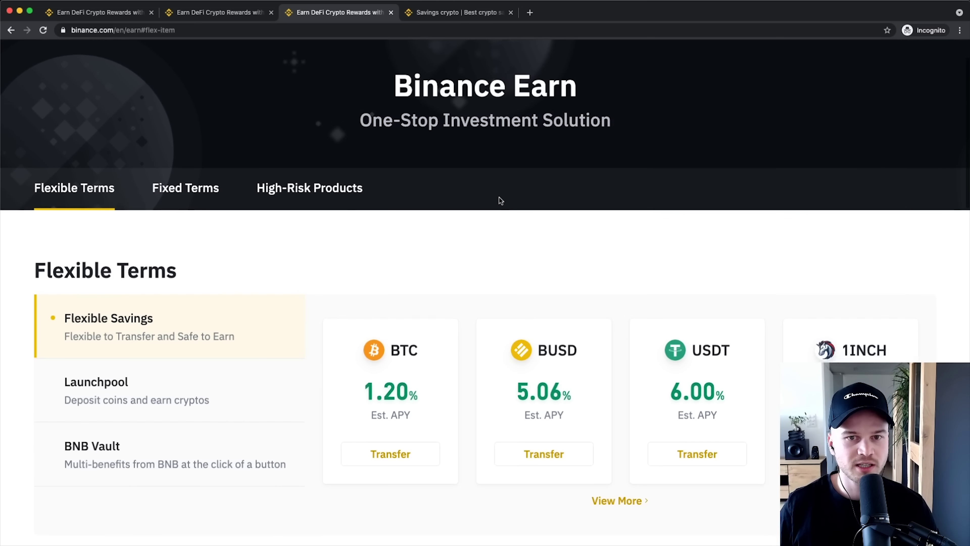
{"action": "scroll", "coordinate": [499, 198], "scroll_direction": "up", "scroll_amount": 1}
{"action": "left_click_drag", "start_coordinate": [394, 114], "coordinate": [601, 123]}
Step: Return to Binance Earn's Flexible Savings showing BTC 1.20%, BUSD 5.06% and USDT 6.00%
{"action": "scroll", "coordinate": [355, 269], "scroll_direction": "down", "scroll_amount": 1}
{"action": "left_click", "coordinate": [357, 256]}
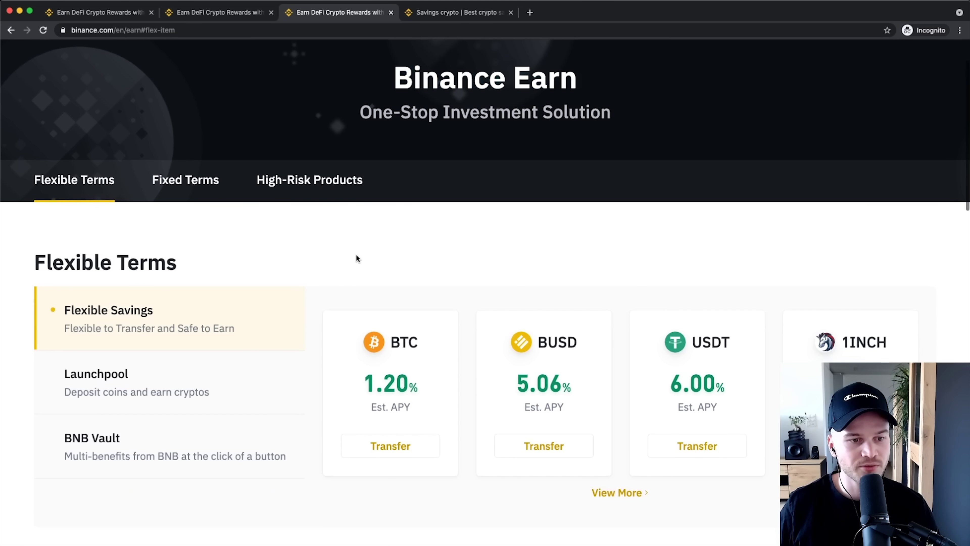
{"action": "scroll", "coordinate": [357, 259], "scroll_direction": "down", "scroll_amount": 5}
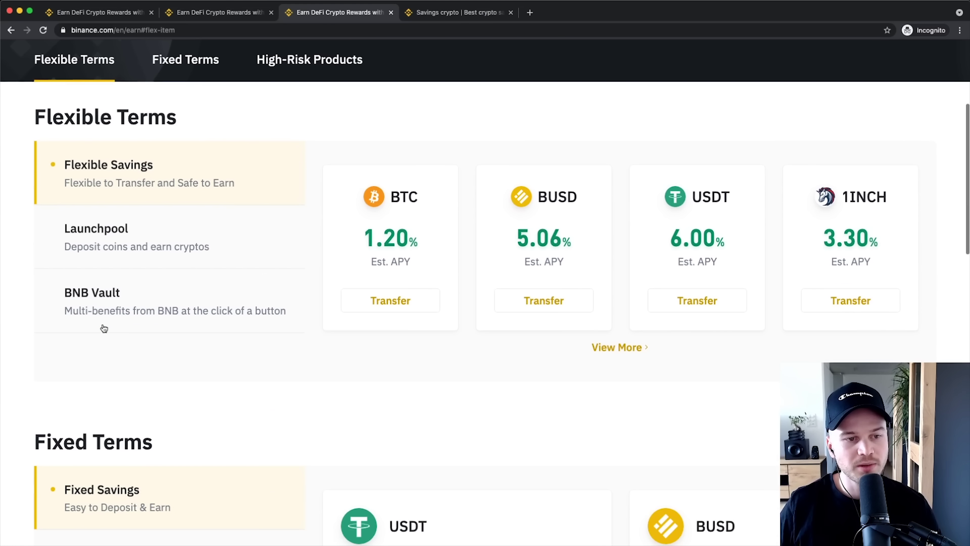
{"action": "scroll", "coordinate": [394, 384], "scroll_direction": "up", "scroll_amount": 7}
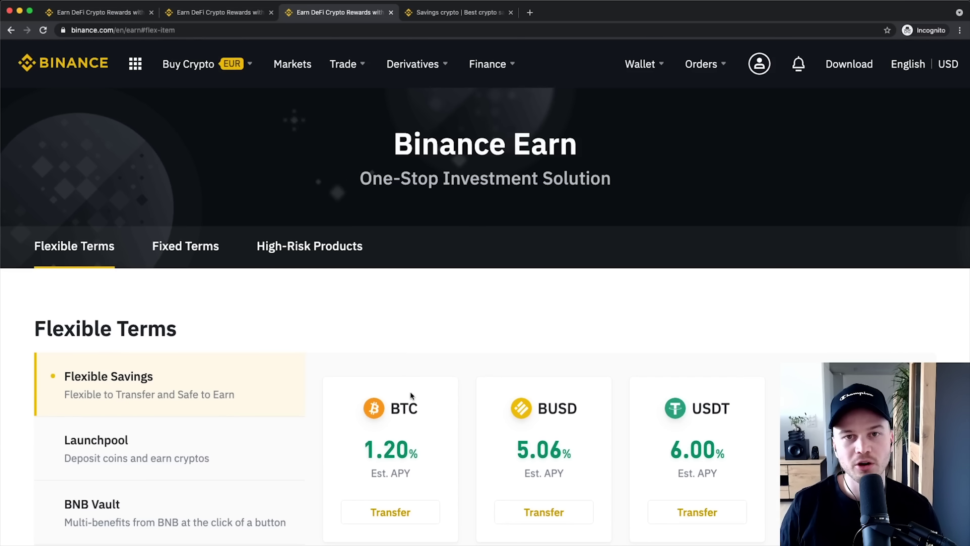